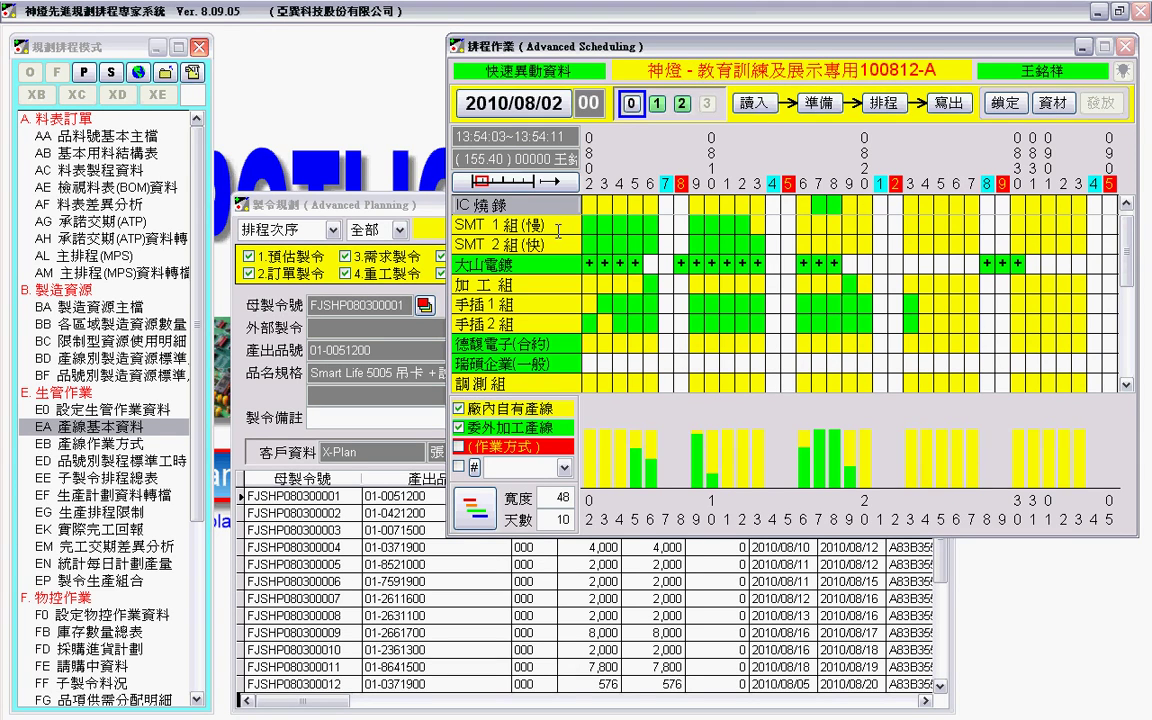
Examine the daily load charts of the SMT 2 組(快), 手插 1 組 and 手插 2 組 lines in the scheduling grid
{"action": "left_click", "coordinate": [557, 232]}
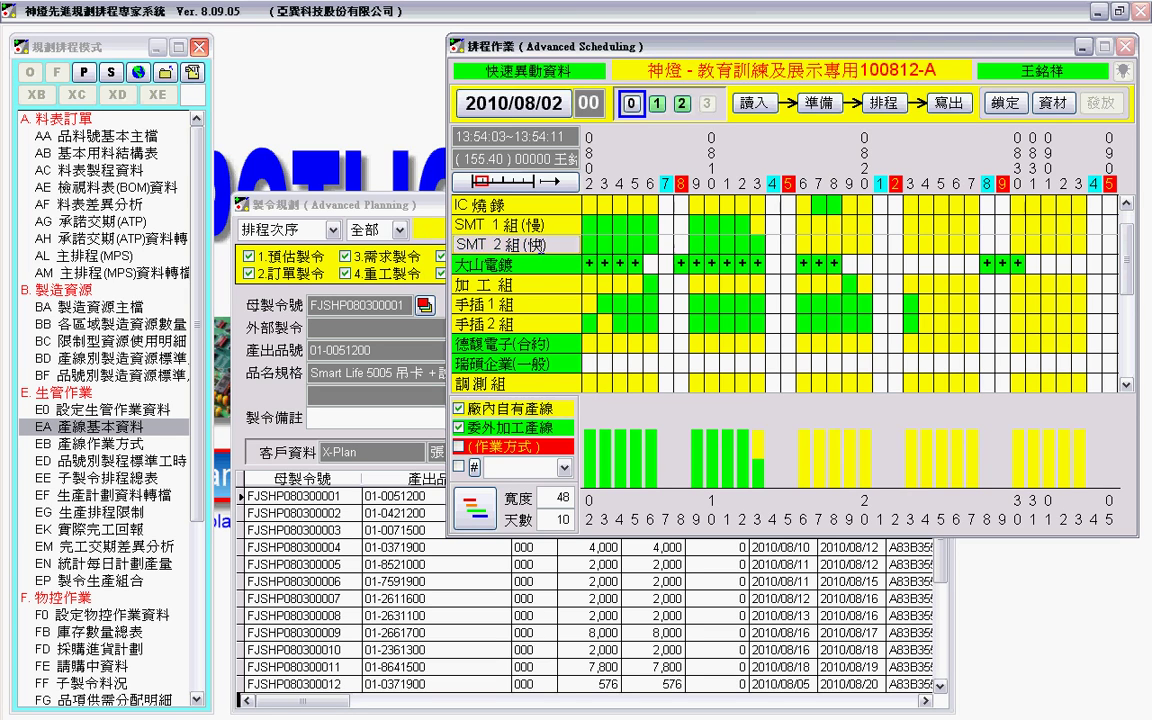
{"action": "left_click", "coordinate": [539, 286]}
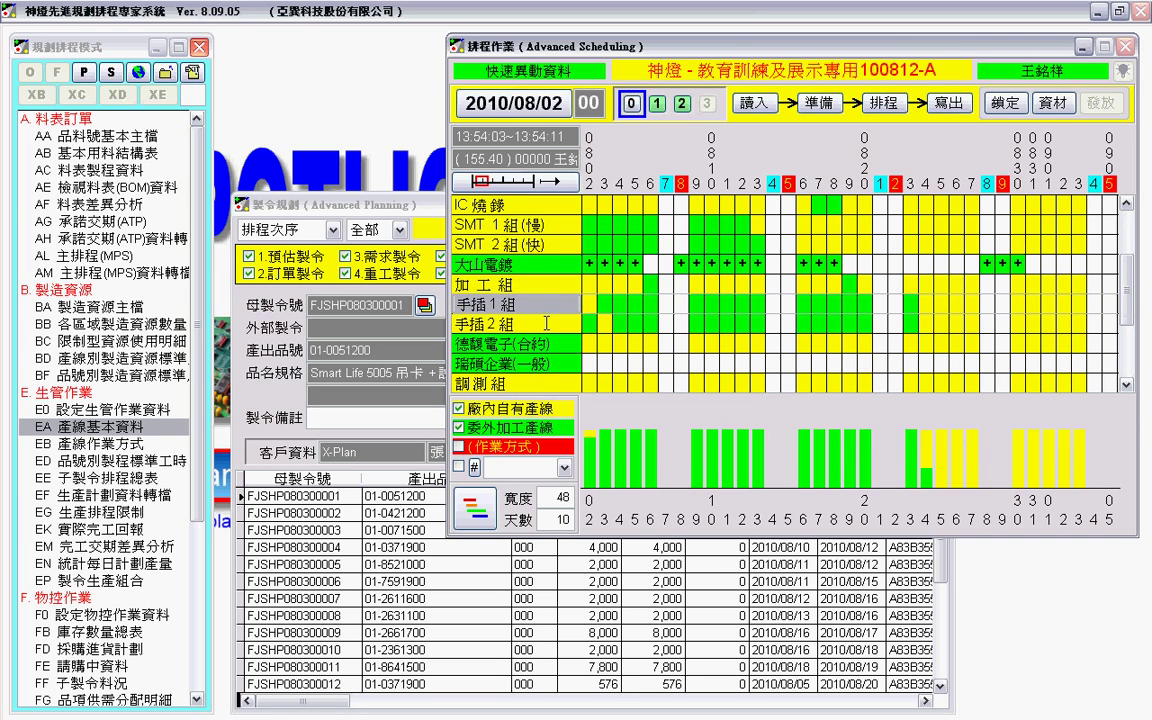
{"action": "scroll", "coordinate": [541, 307], "scroll_direction": "down", "scroll_amount": 1}
{"action": "left_click", "coordinate": [541, 307]}
{"action": "scroll", "coordinate": [533, 313], "scroll_direction": "up", "scroll_amount": 1}
{"action": "scroll", "coordinate": [527, 318], "scroll_direction": "down", "scroll_amount": 1}
{"action": "left_click", "coordinate": [478, 284]}
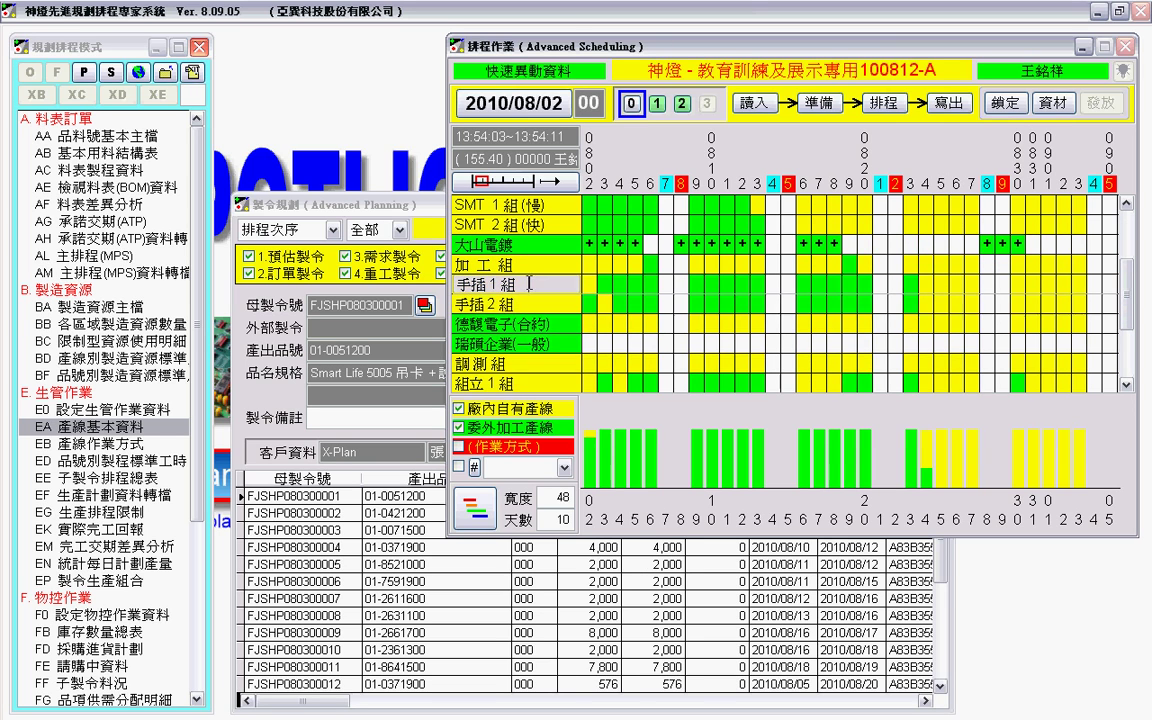
{"action": "scroll", "coordinate": [478, 284], "scroll_direction": "up", "scroll_amount": 1}
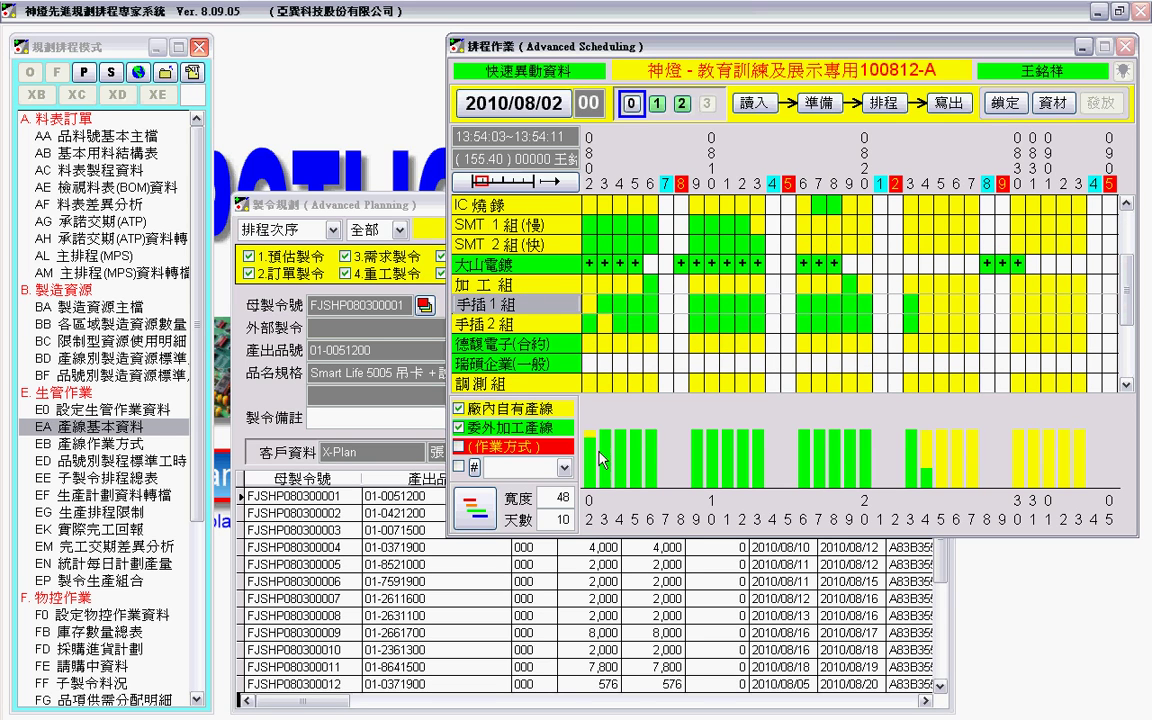
{"action": "mouse_move", "coordinate": [593, 306]}
{"action": "scroll", "coordinate": [592, 448], "scroll_direction": "down", "scroll_amount": 1}
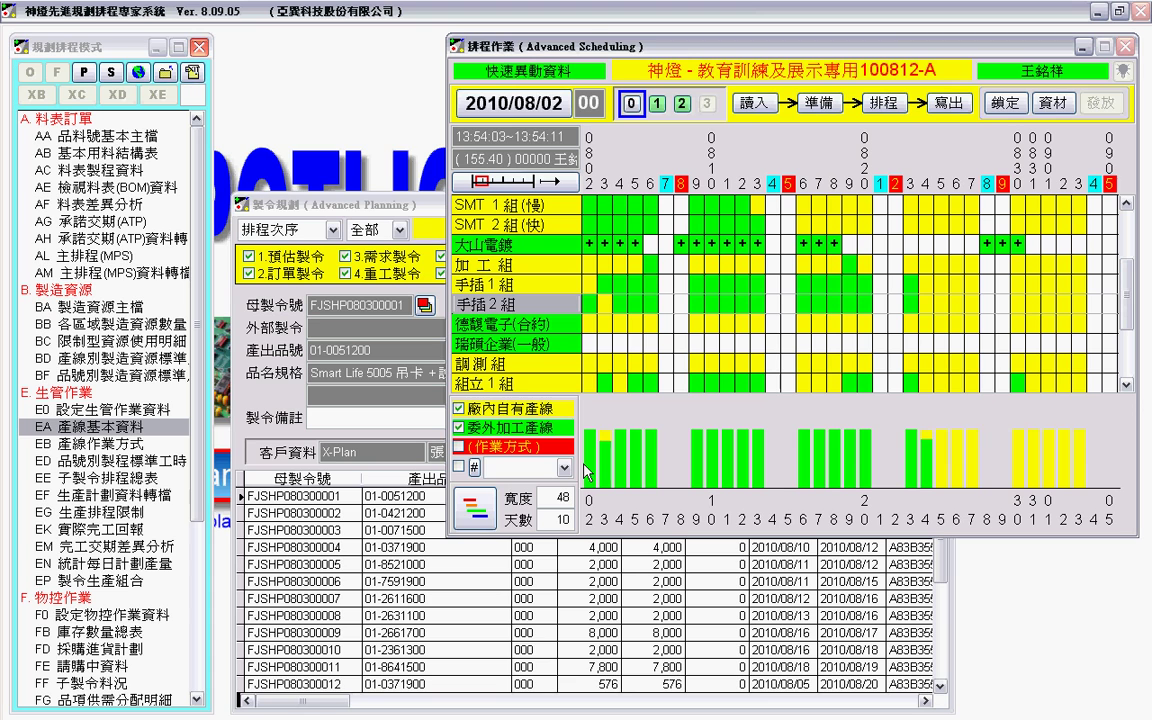
Open the EA 產線基本資料 form and select production line 00011 手插 2 組
{"action": "double_click", "coordinate": [146, 430]}
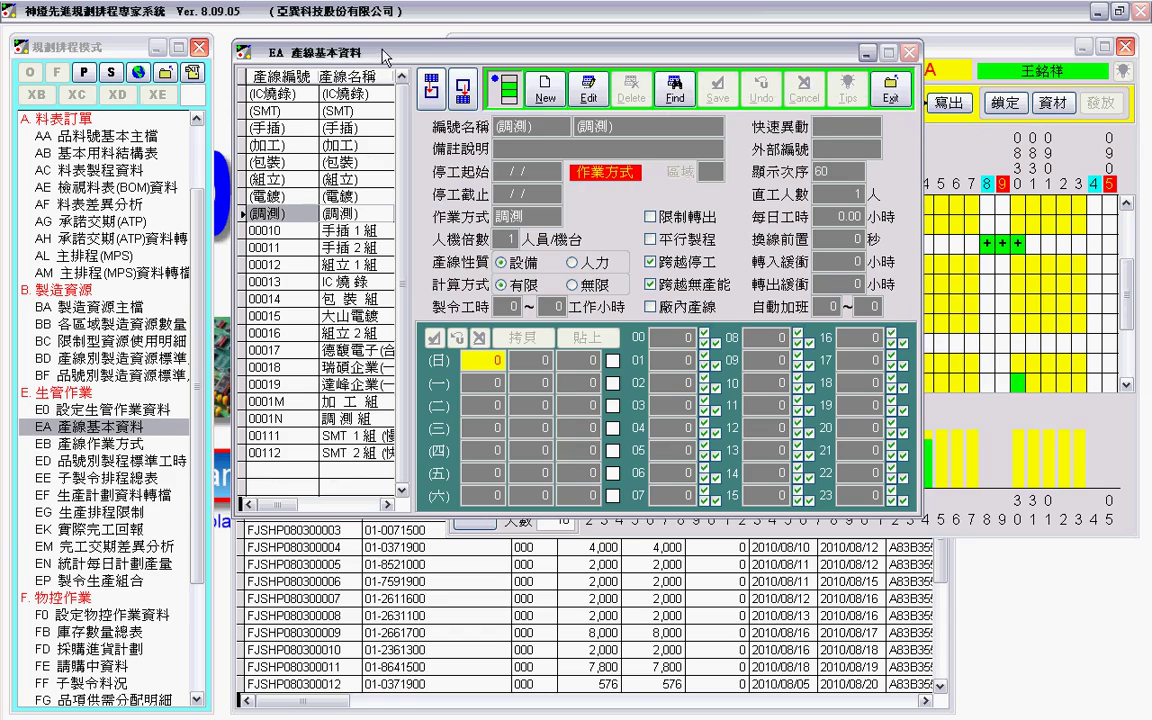
{"action": "left_click_drag", "start_coordinate": [384, 57], "coordinate": [560, 364]}
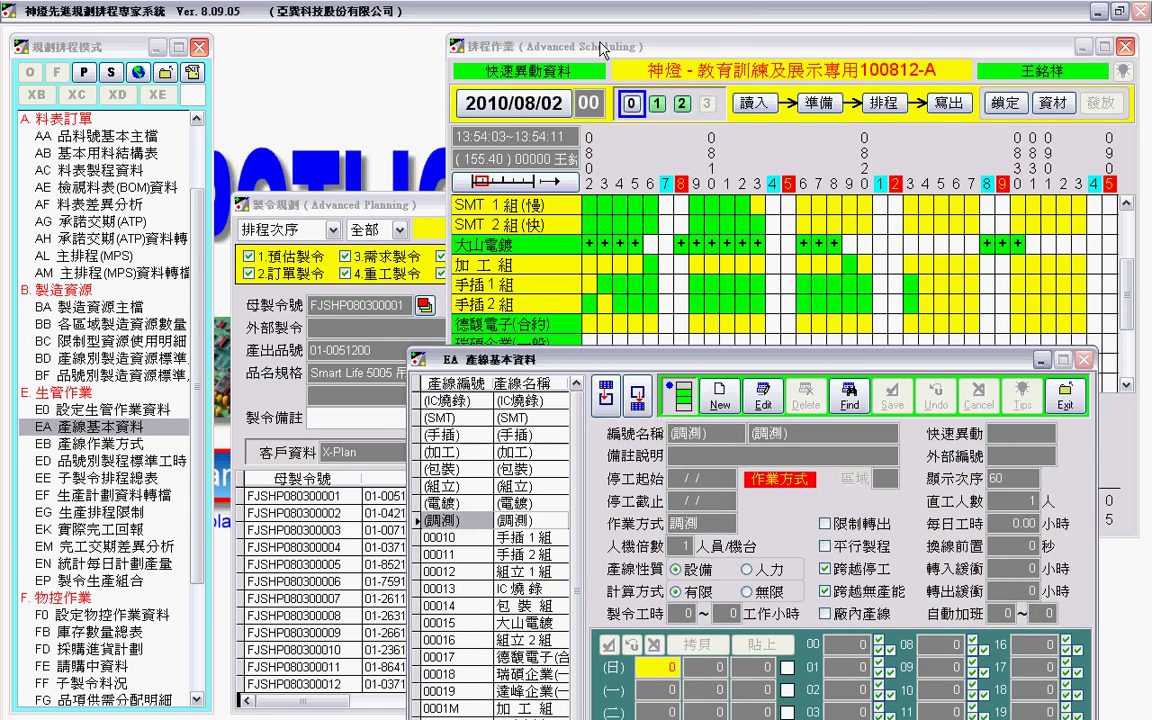
{"action": "left_click", "coordinate": [543, 47]}
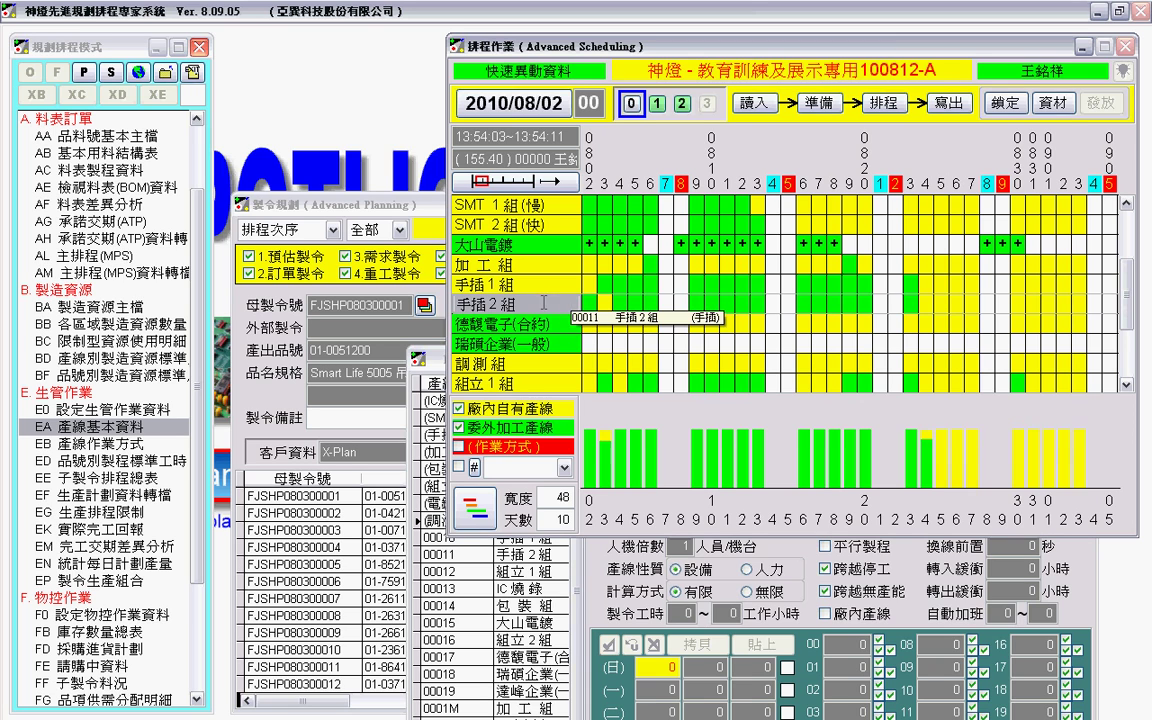
{"action": "key", "text": "alt+Tab"}
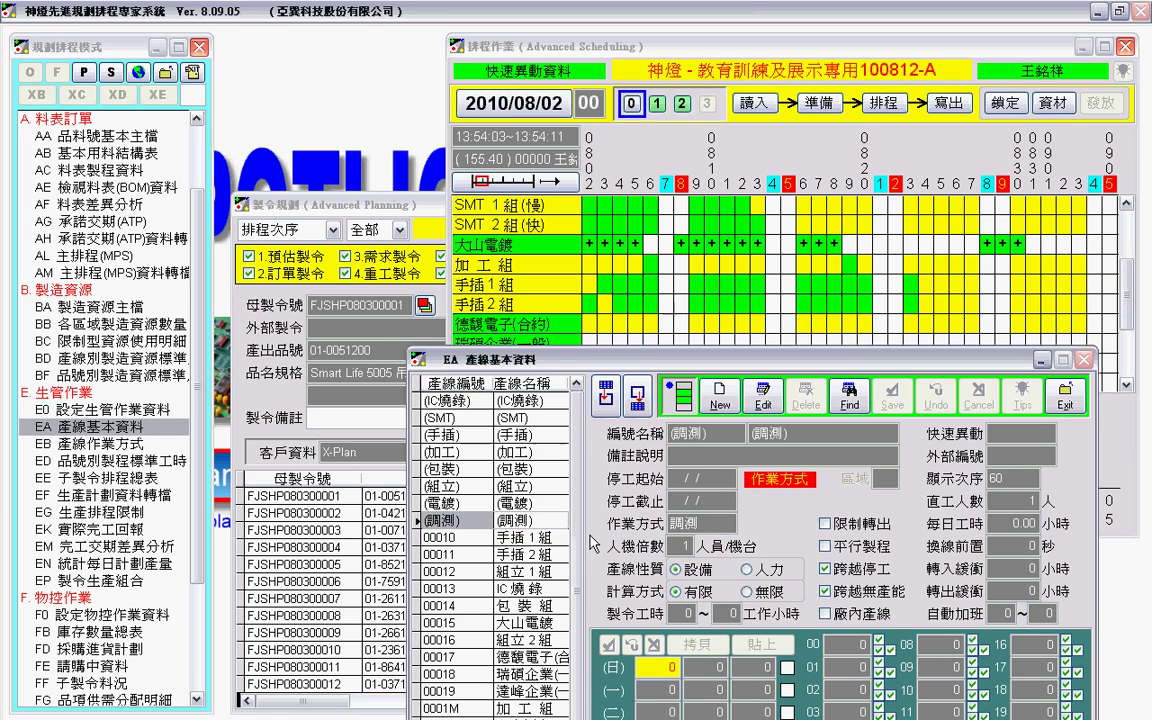
{"action": "left_click_drag", "start_coordinate": [533, 336], "coordinate": [462, 117]}
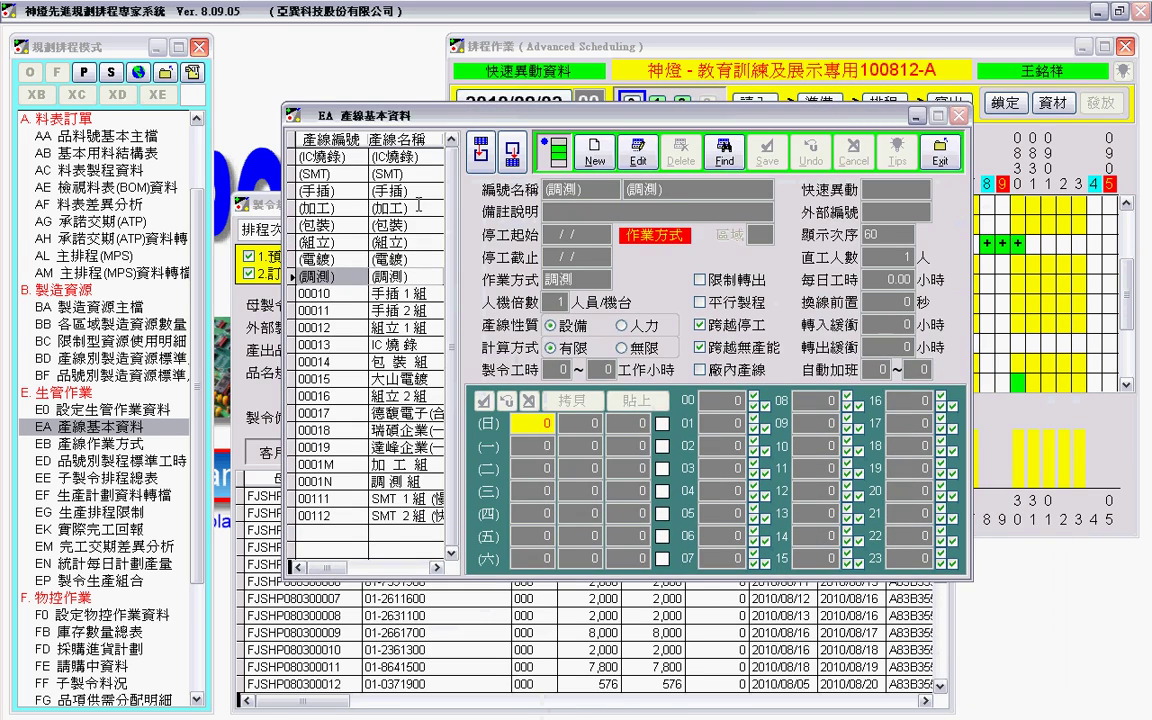
{"action": "left_click", "coordinate": [346, 312]}
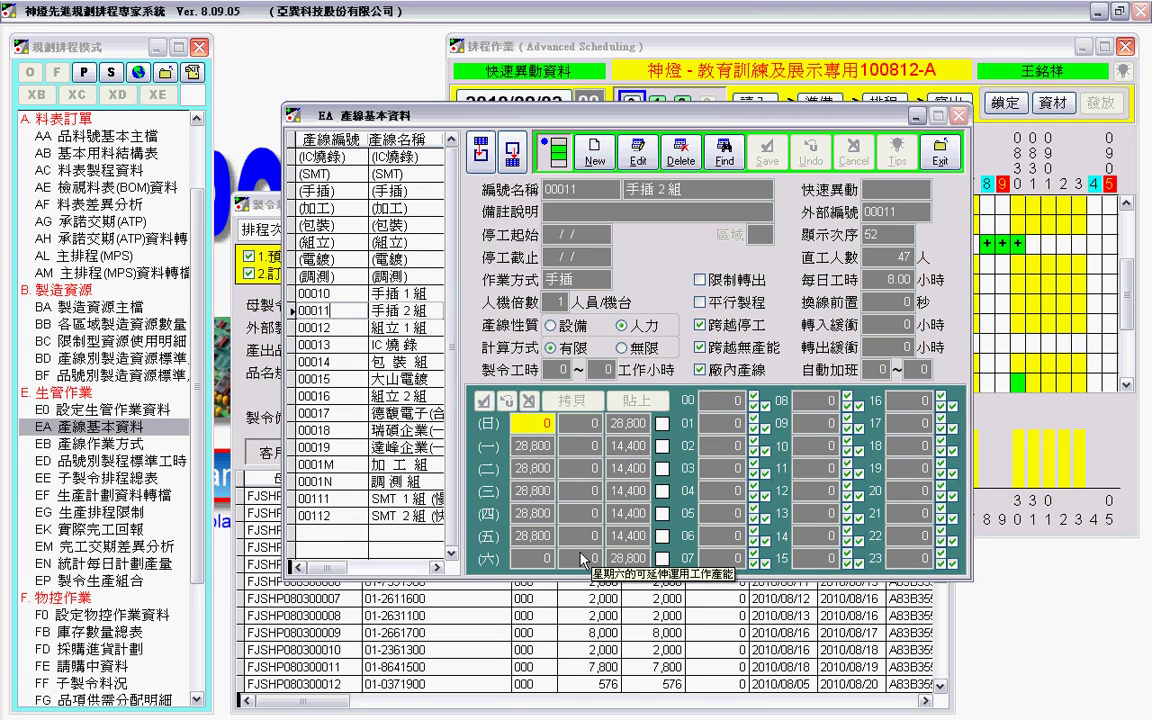
Examine how the normal working capacity of 手插 2 組 is spread over the hours for each weekday, Saturday and Sunday
{"action": "left_click", "coordinate": [540, 457]}
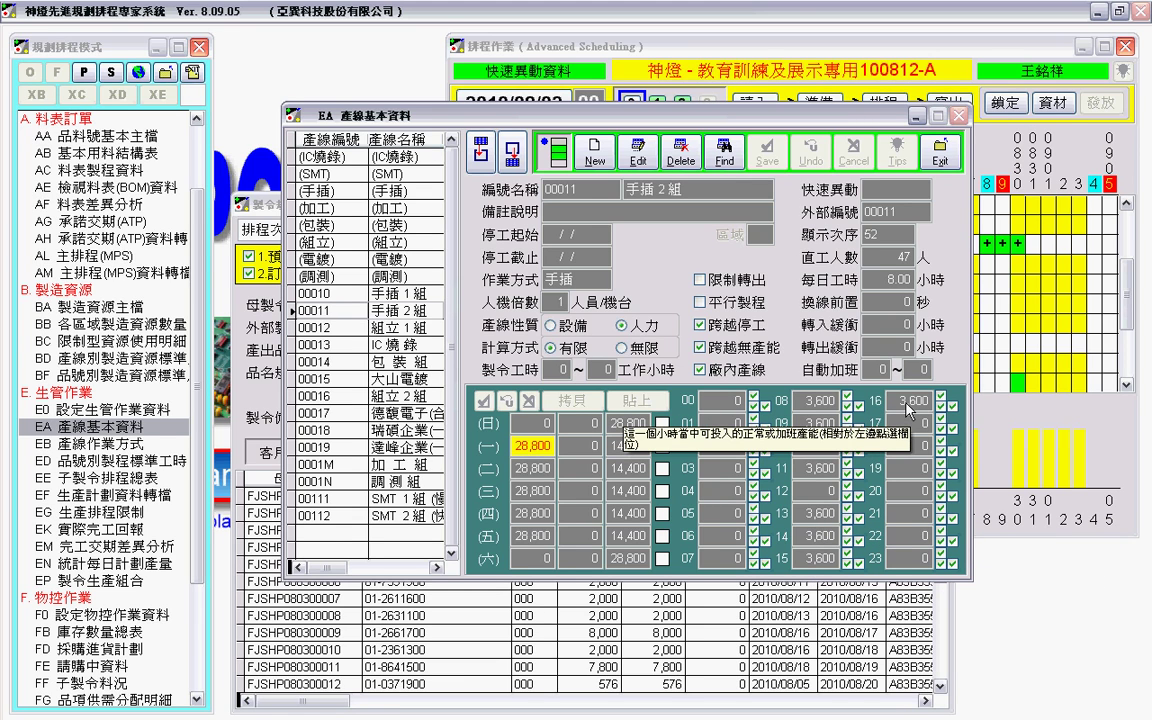
{"action": "left_click", "coordinate": [542, 470]}
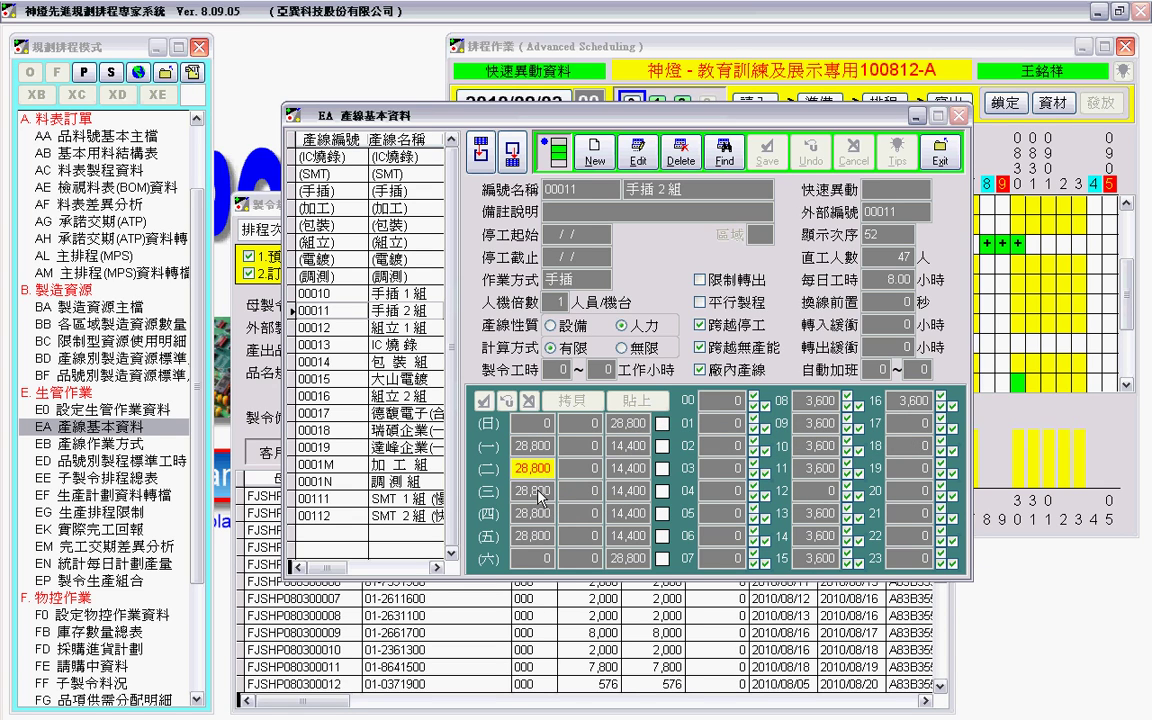
{"action": "left_click", "coordinate": [536, 486]}
{"action": "left_click", "coordinate": [533, 513]}
{"action": "left_click", "coordinate": [531, 536]}
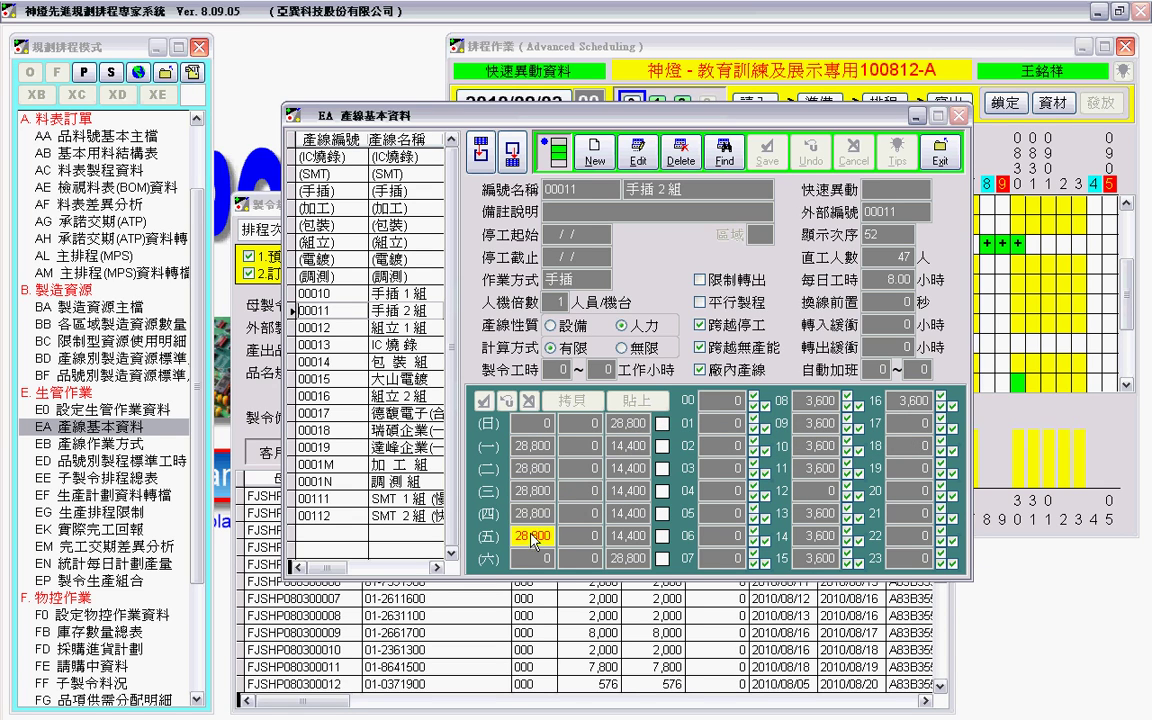
{"action": "left_click", "coordinate": [531, 560]}
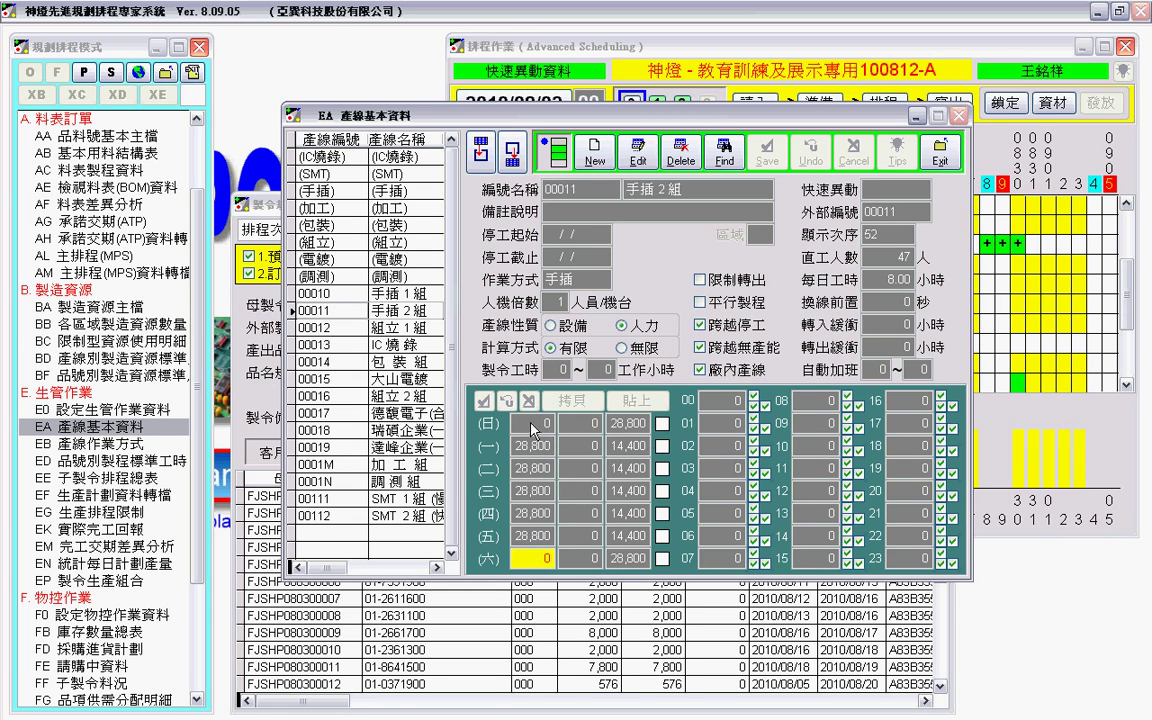
{"action": "left_click", "coordinate": [532, 428]}
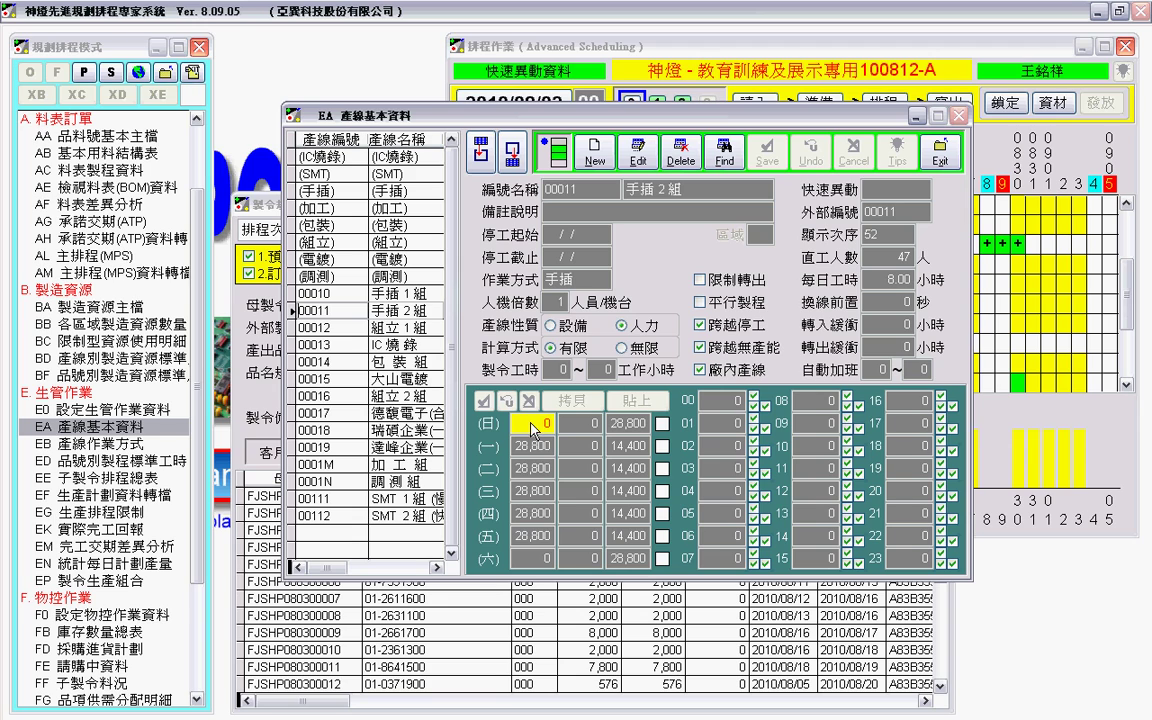
{"action": "left_click", "coordinate": [528, 557]}
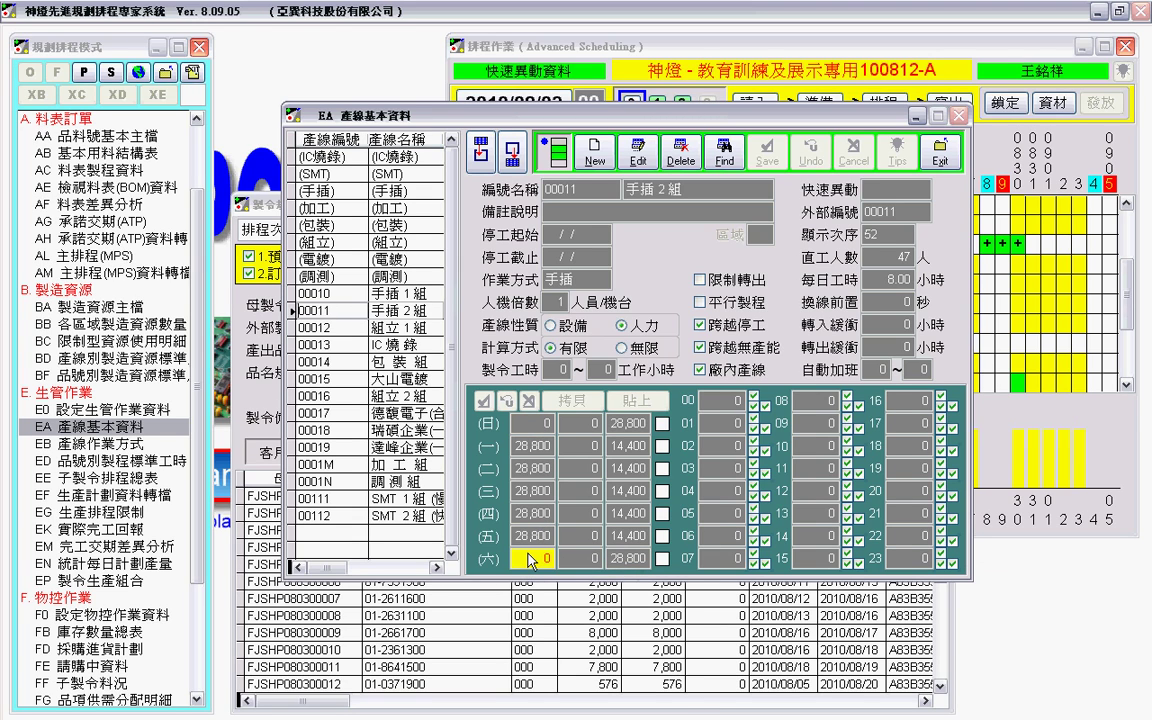
{"action": "left_click", "coordinate": [540, 453]}
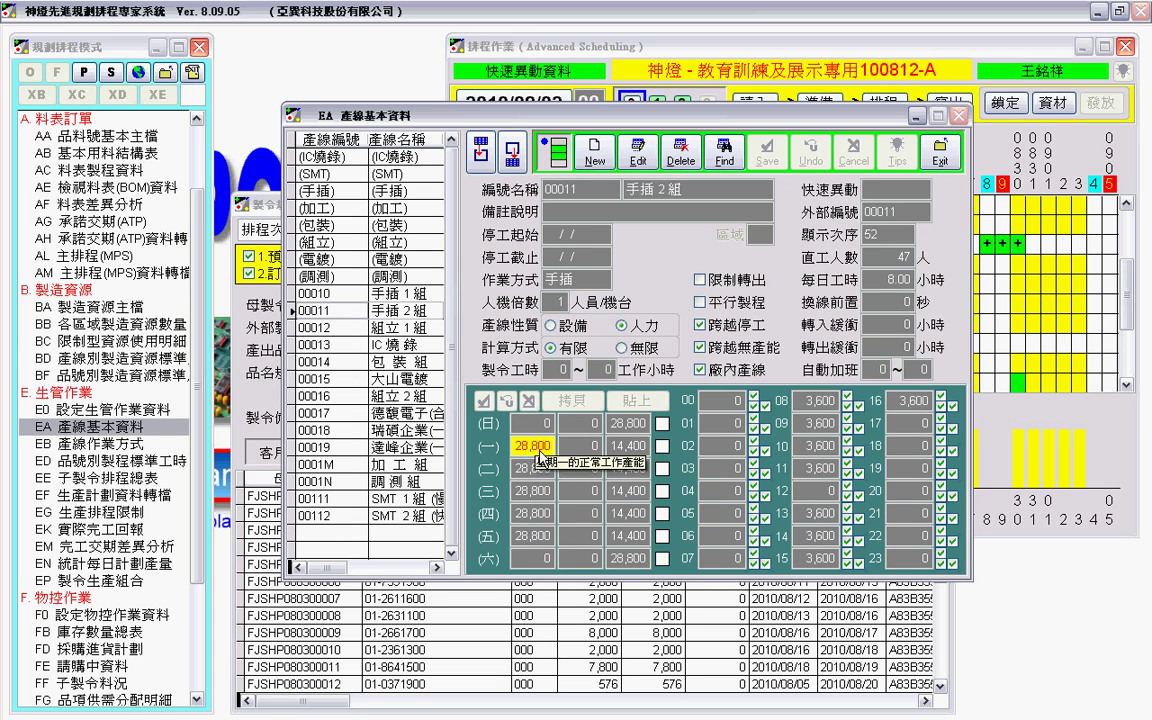
Examine the hourly distribution and A/B group marks of the overtime capacity of 手插 2 組 for Monday through Saturday
{"action": "left_click", "coordinate": [630, 447]}
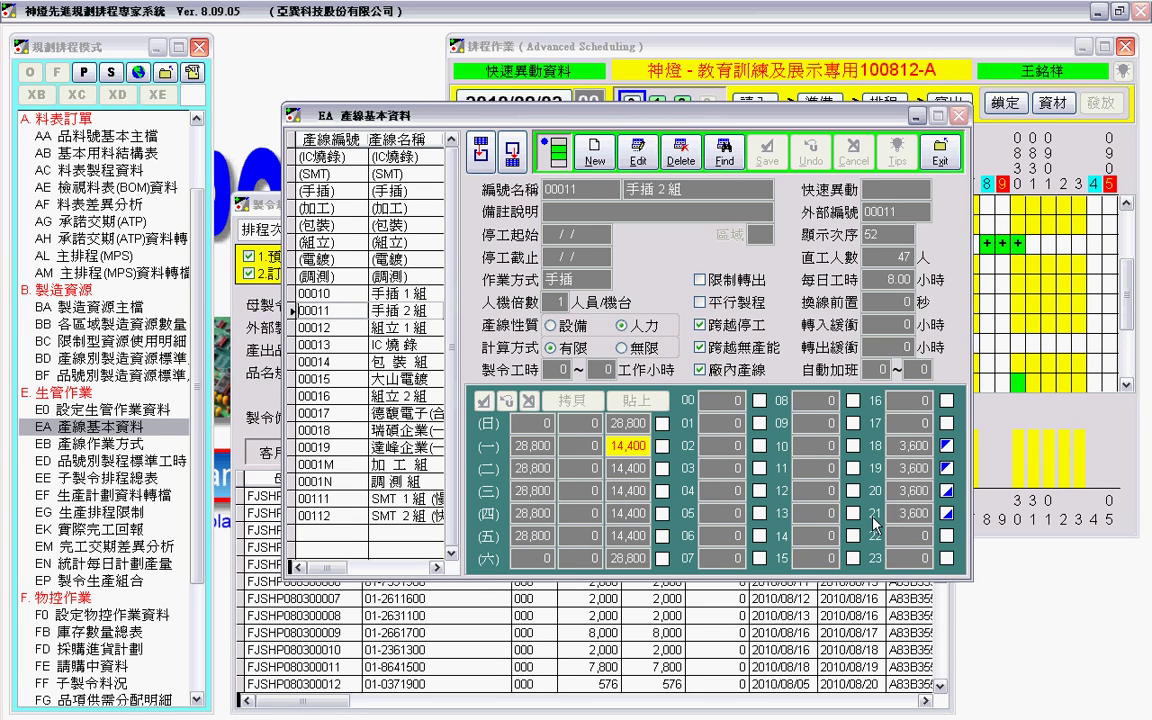
{"action": "left_click", "coordinate": [637, 468]}
{"action": "left_click", "coordinate": [638, 490]}
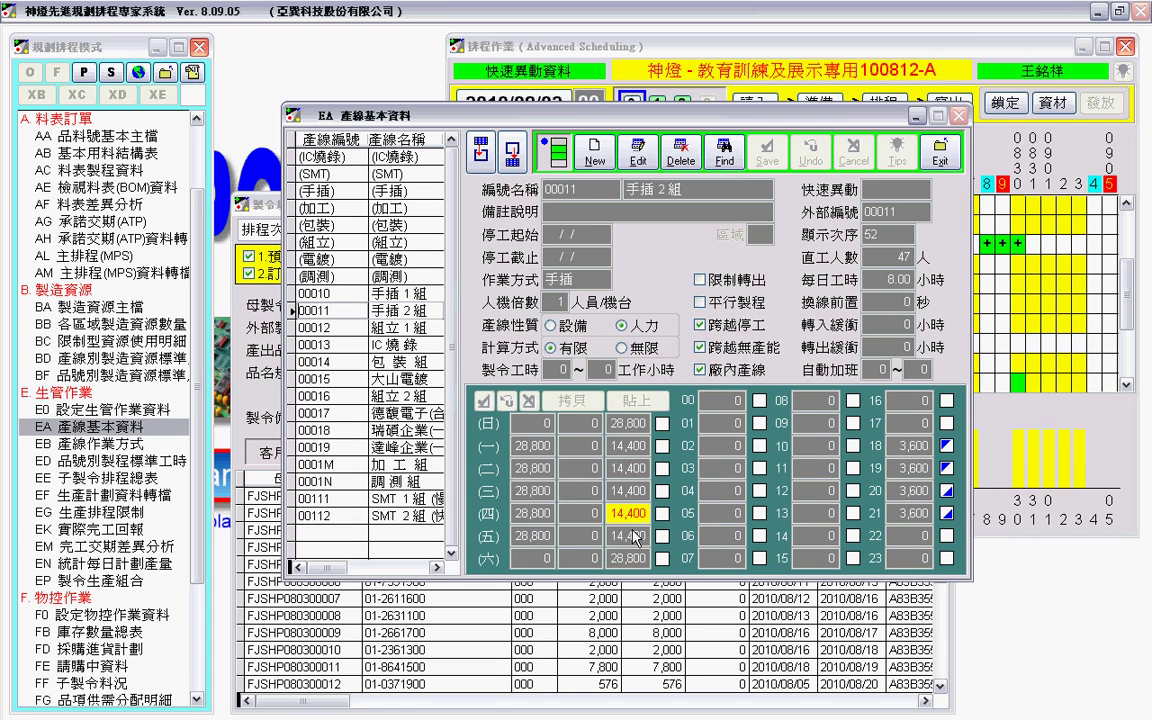
{"action": "left_click", "coordinate": [637, 512]}
{"action": "left_click", "coordinate": [636, 536]}
{"action": "left_click", "coordinate": [634, 558]}
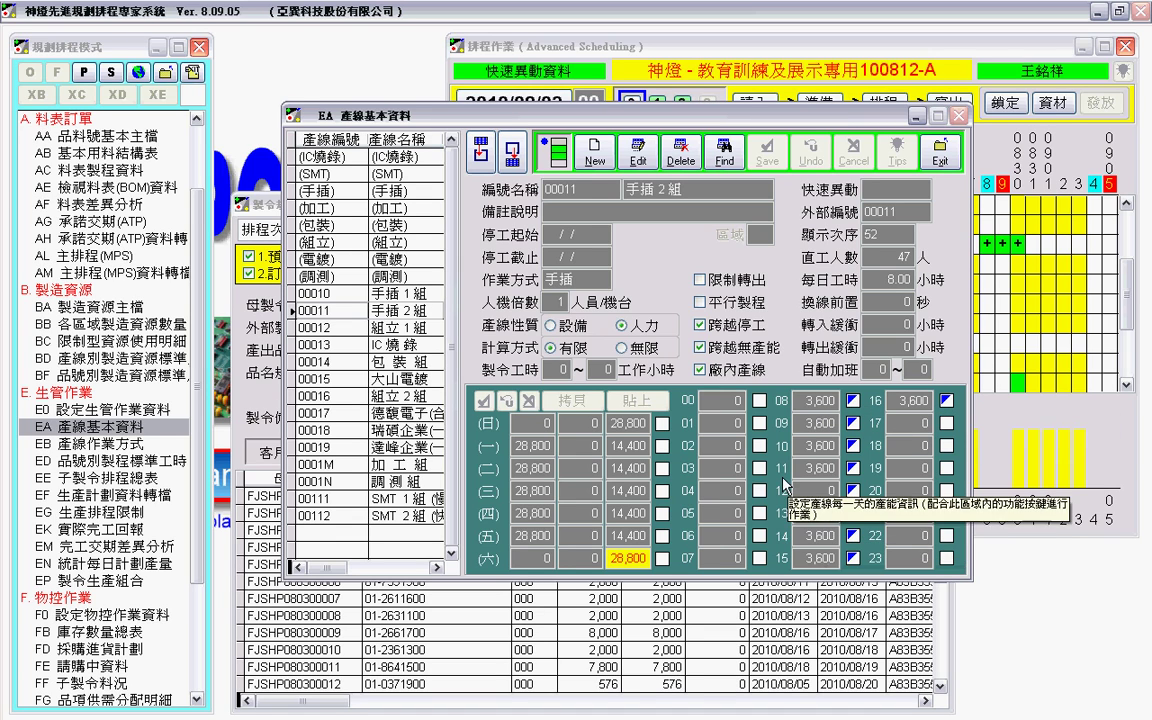
{"action": "left_click", "coordinate": [630, 533]}
{"action": "left_click", "coordinate": [638, 513]}
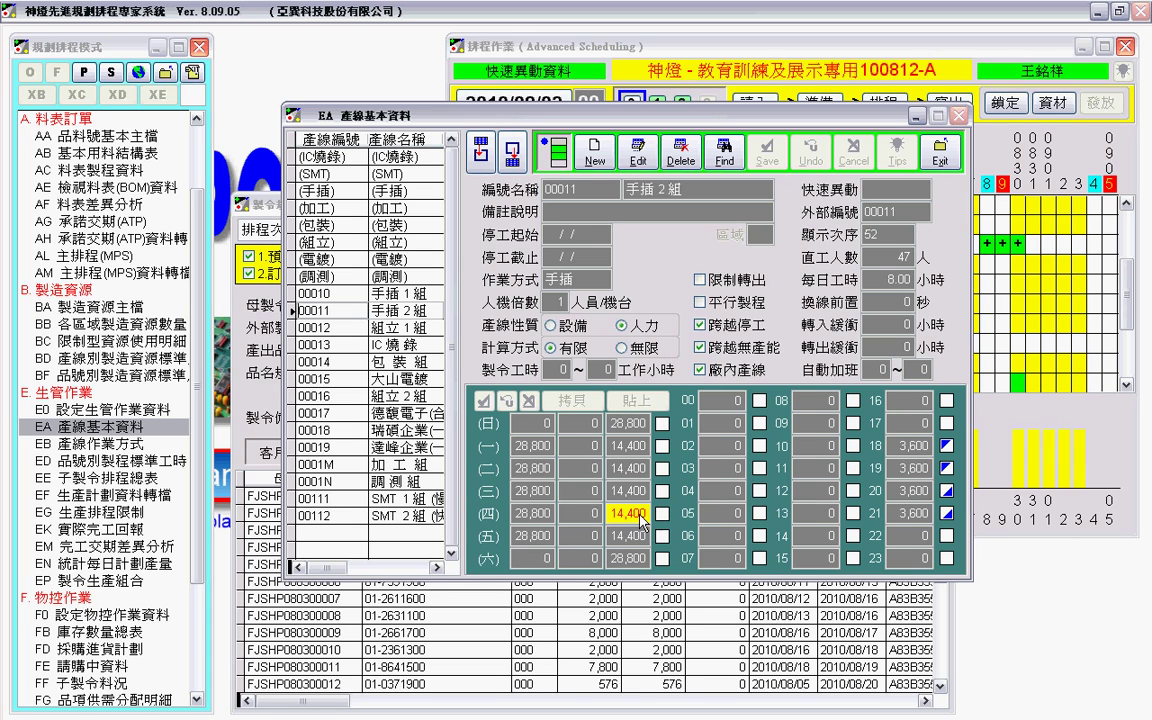
{"action": "left_click", "coordinate": [638, 490]}
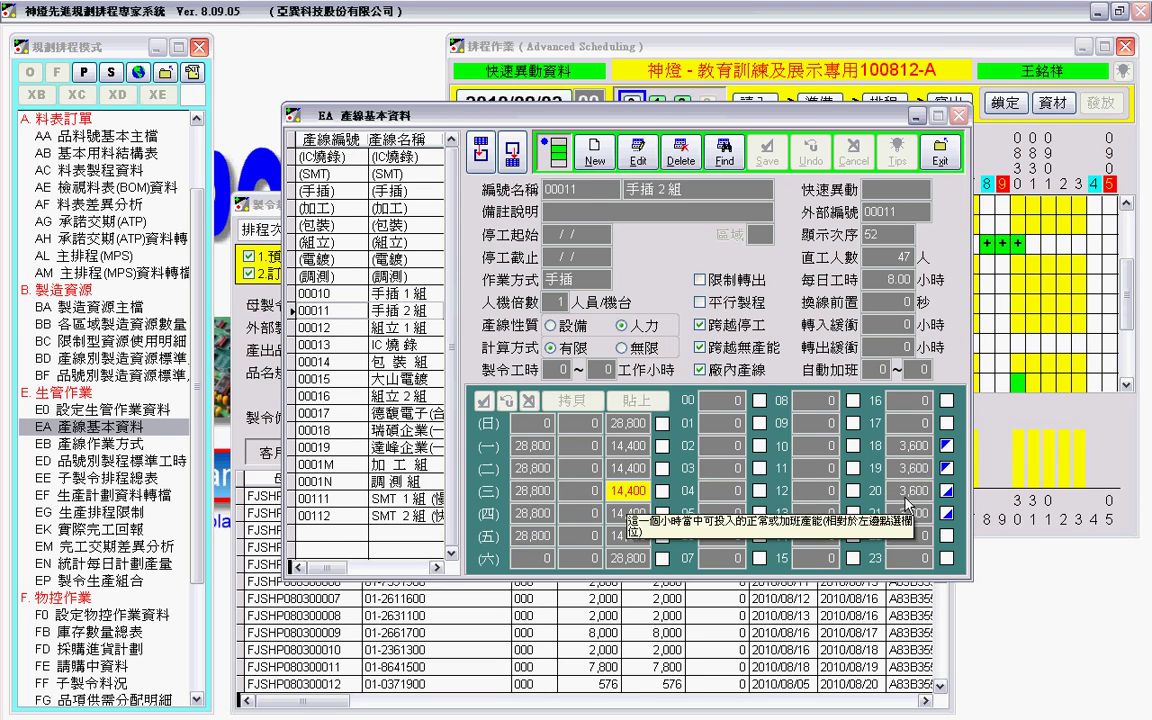
Uncover the scheduling grid and open the single-day capacity query for 手插 2 組 on 2010/08/04
{"action": "left_click_drag", "start_coordinate": [805, 125], "coordinate": [775, 480]}
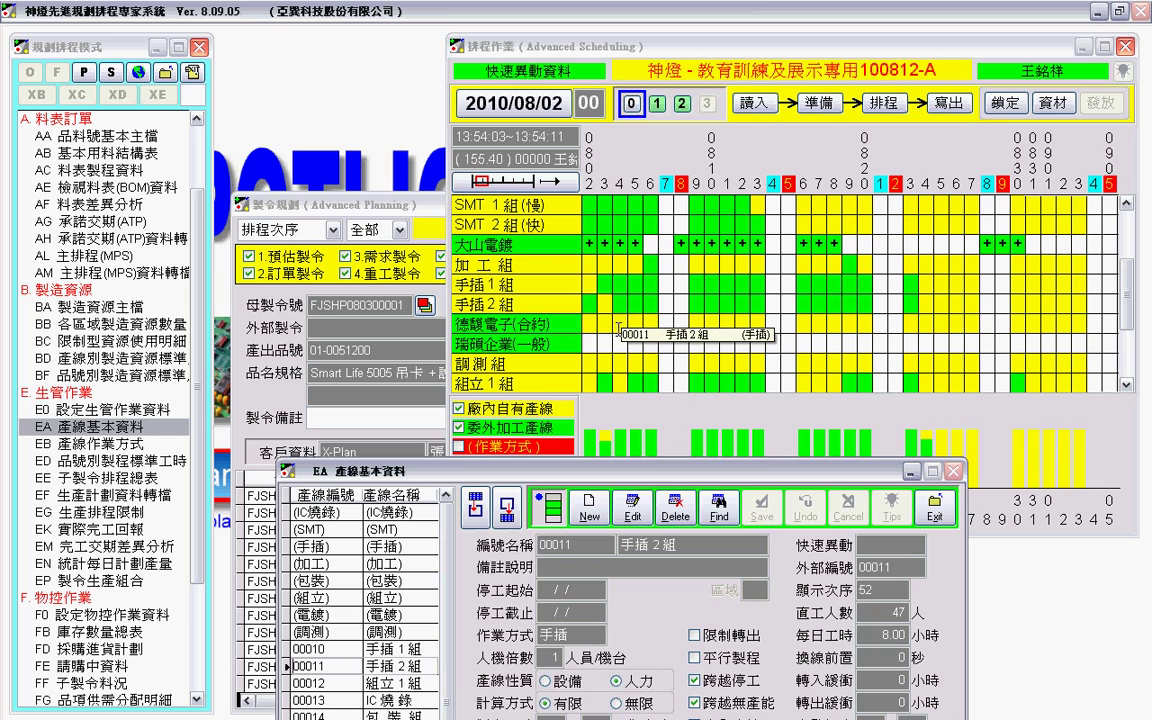
{"action": "left_click", "coordinate": [620, 299]}
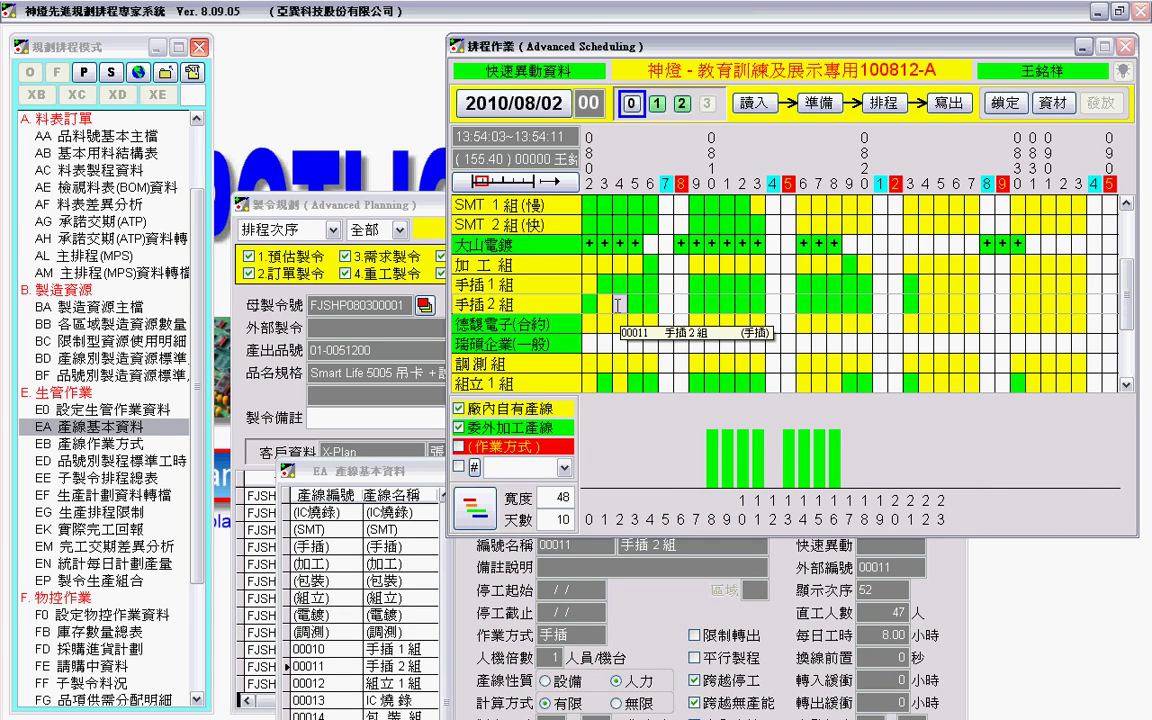
{"action": "double_click", "coordinate": [617, 304]}
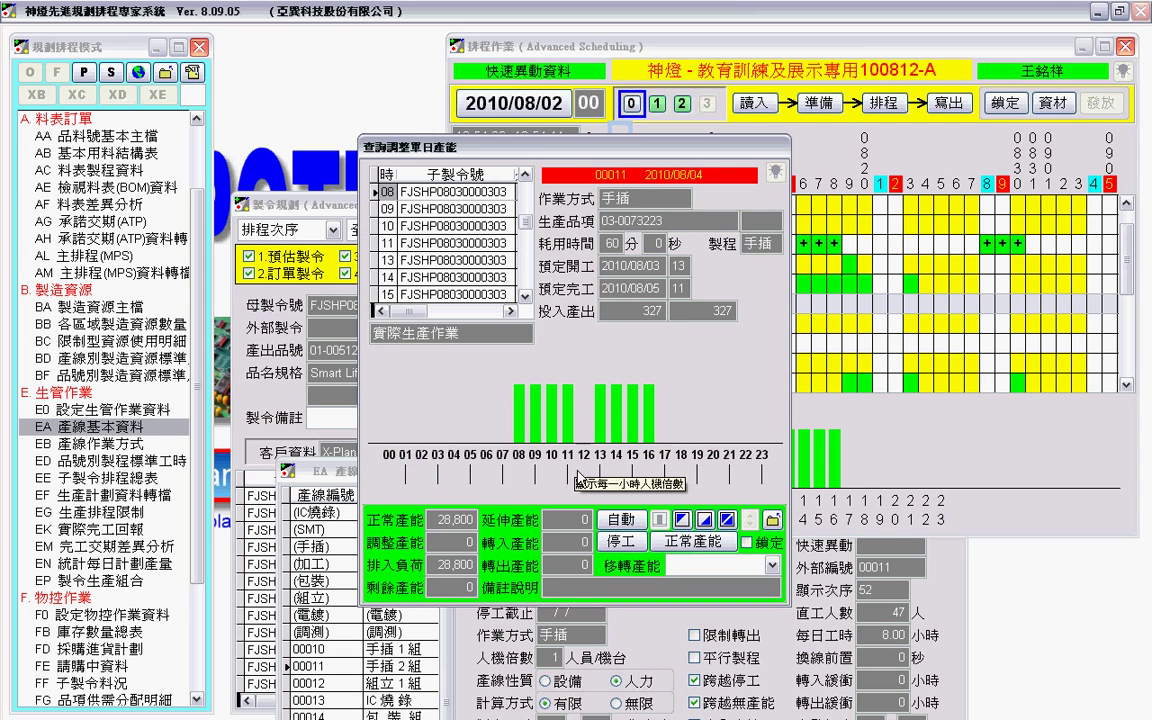
Try the group A, group B and combined A/B overtime settings on 2010/08/04, and restore the day to 正常產能
{"action": "left_click", "coordinate": [683, 518]}
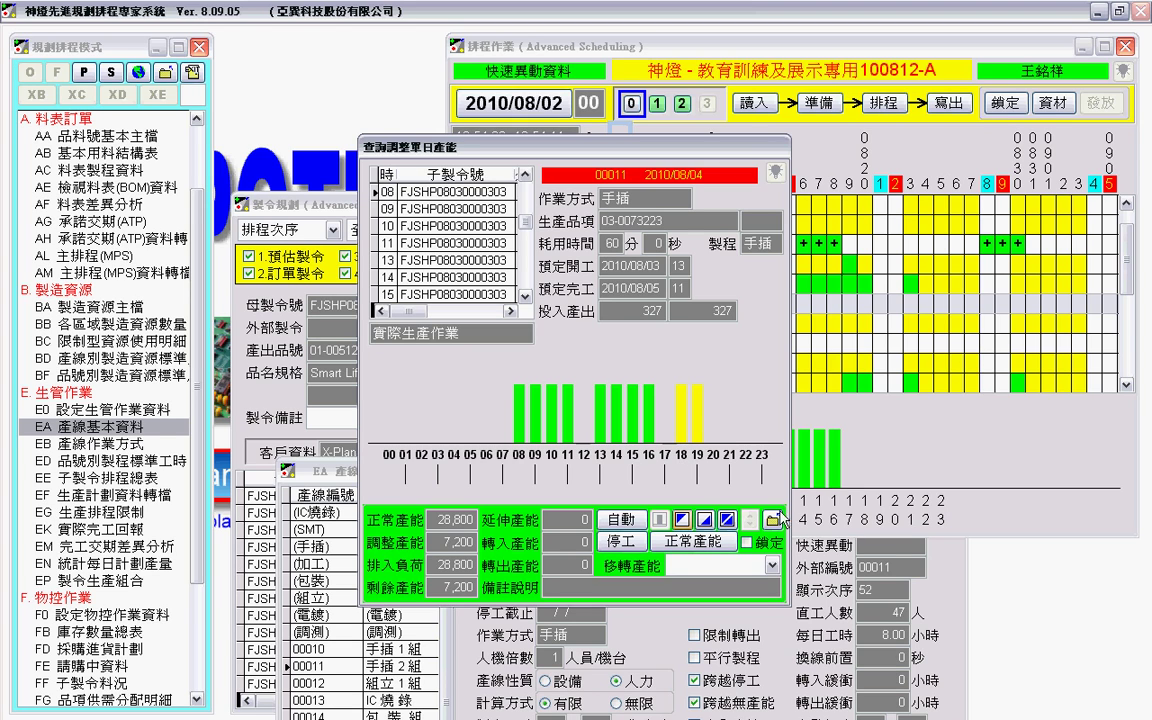
{"action": "left_click", "coordinate": [704, 519]}
{"action": "left_click", "coordinate": [705, 520]}
{"action": "left_click", "coordinate": [697, 541]}
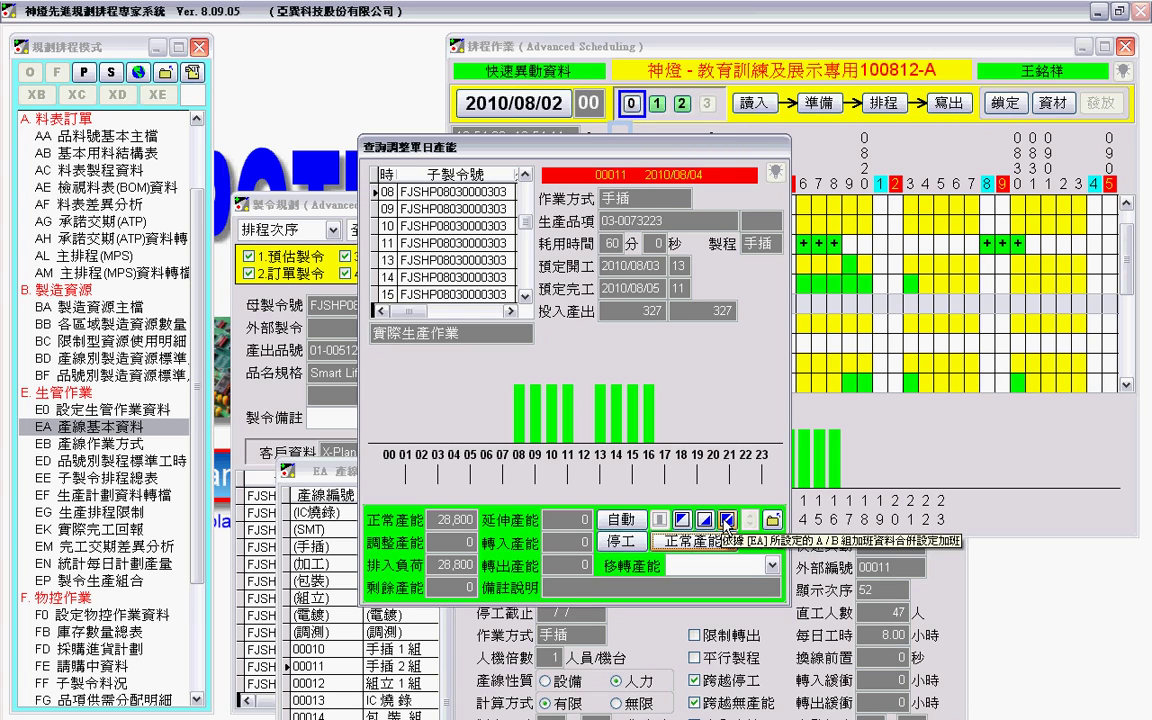
{"action": "left_click", "coordinate": [727, 519]}
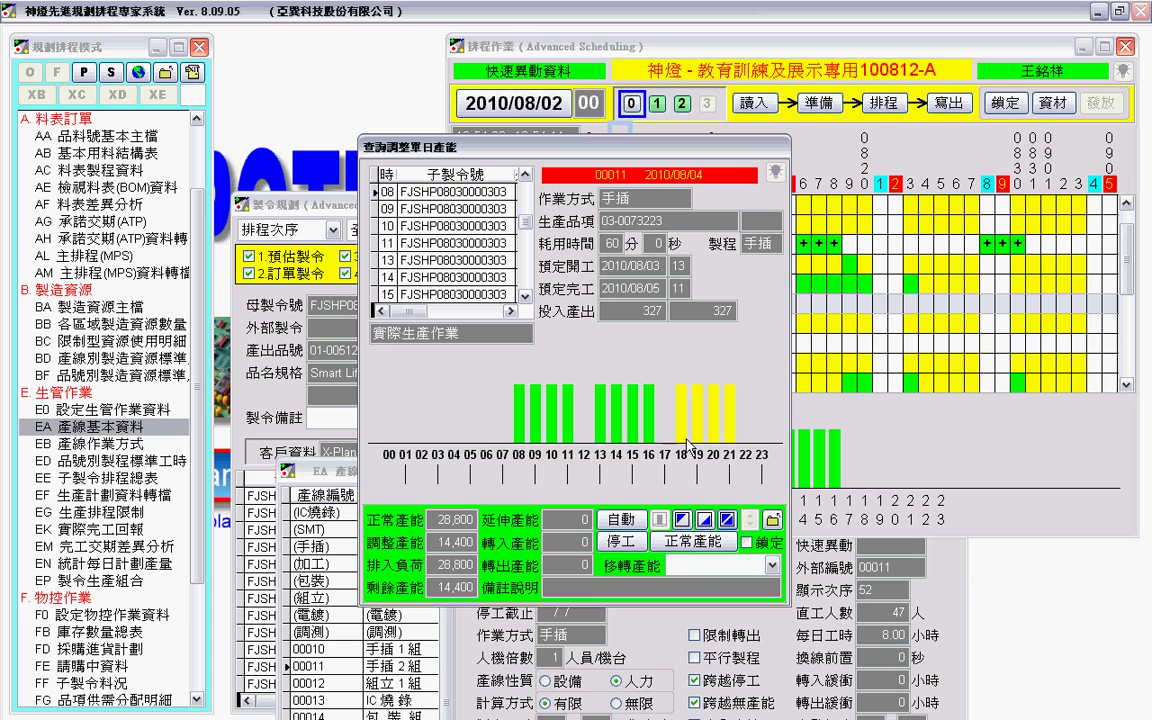
{"action": "left_click", "coordinate": [693, 542]}
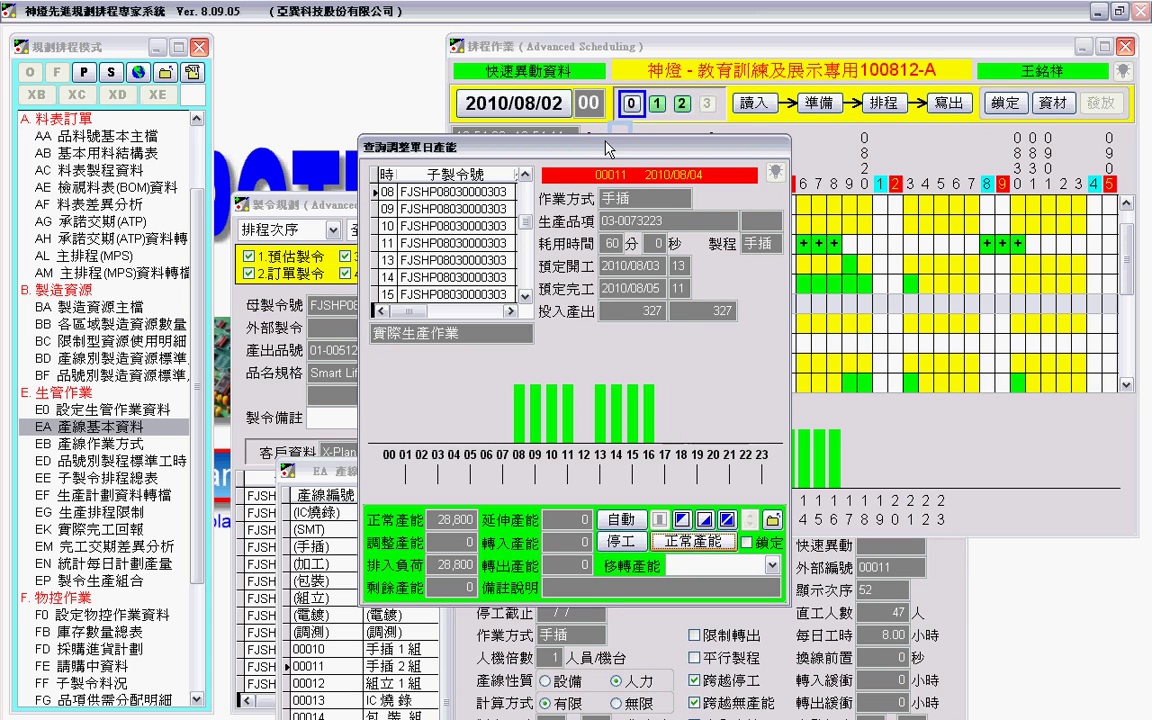
Close the single-day capacity dialog and minimize the 製令規劃 (Advanced Planning) window
{"action": "left_click_drag", "start_coordinate": [608, 148], "coordinate": [882, 38]}
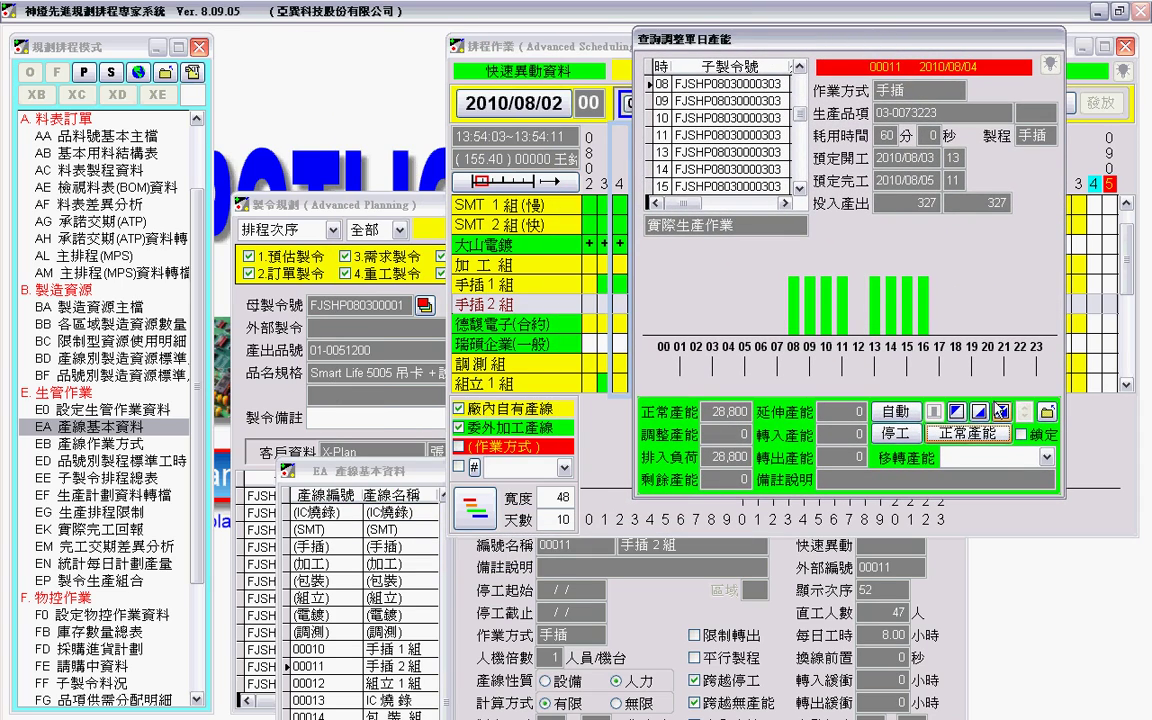
{"action": "left_click", "coordinate": [1047, 413]}
{"action": "left_click", "coordinate": [440, 204]}
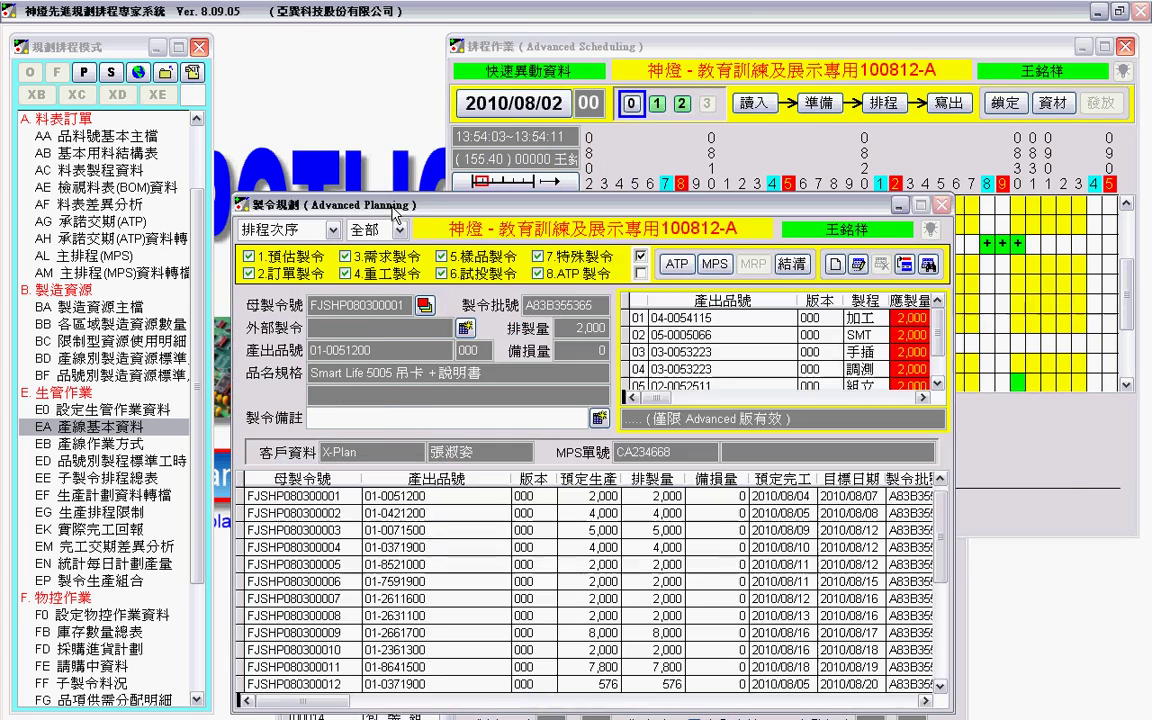
{"action": "left_click_drag", "start_coordinate": [440, 204], "coordinate": [466, 112]}
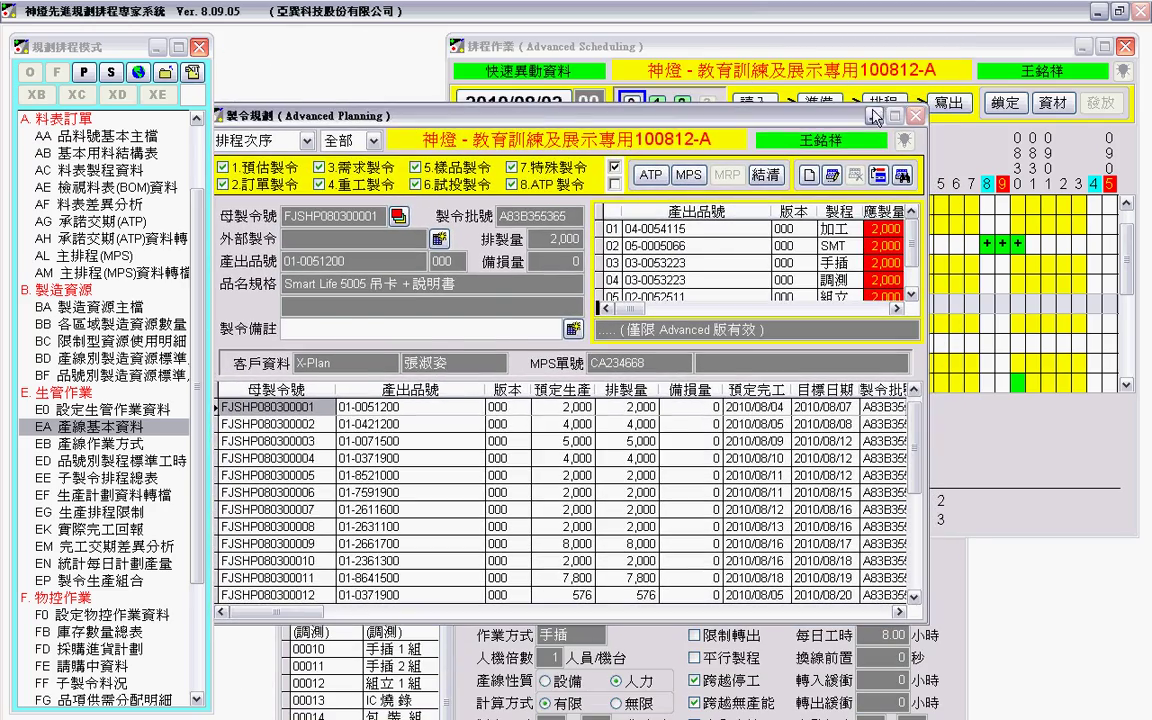
{"action": "left_click", "coordinate": [787, 107]}
Reposition the EA 產線基本資料 window below the production line rows of the scheduling grid
{"action": "left_click_drag", "start_coordinate": [421, 477], "coordinate": [393, 166]}
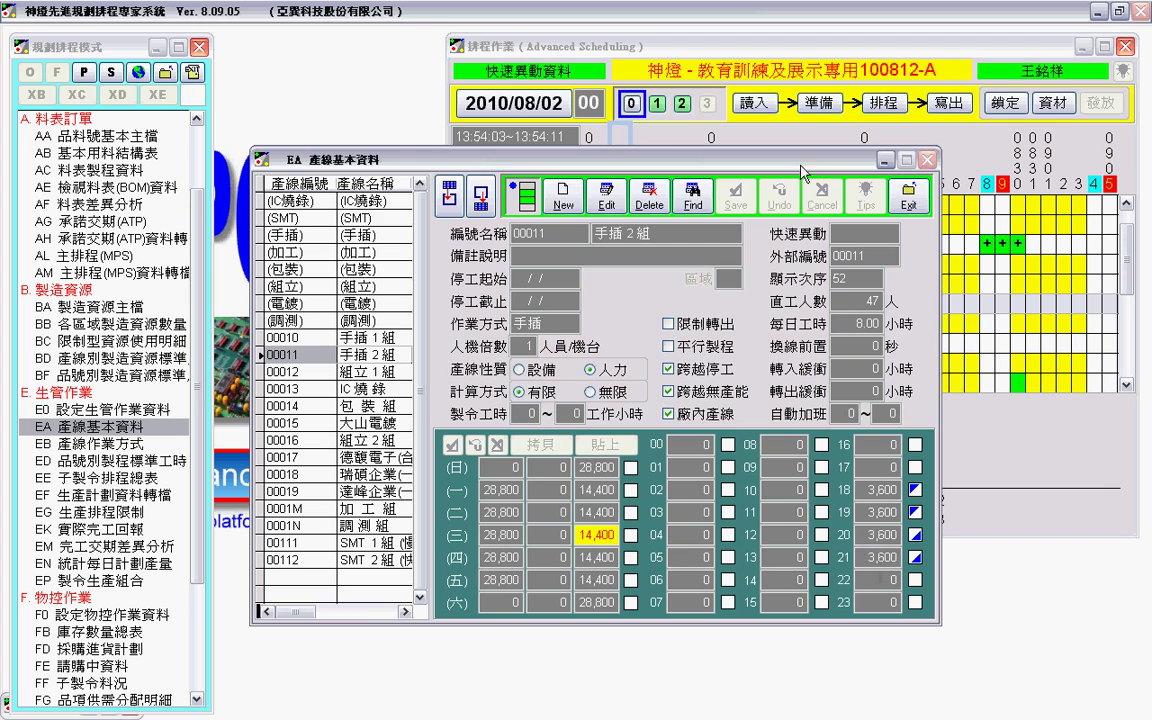
{"action": "left_click_drag", "start_coordinate": [724, 158], "coordinate": [765, 419]}
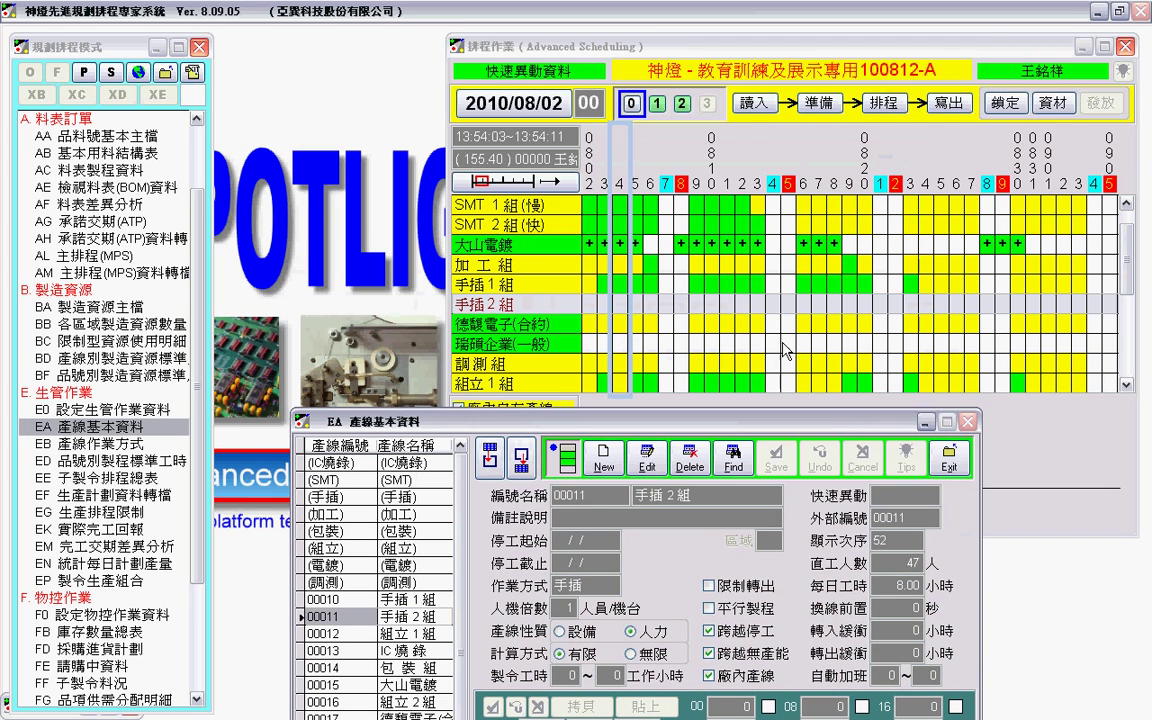
Check the single-day capacity of 手插 2 組 on 2010/08/04, and bring the EA 產線基本資料 window fully back into view
{"action": "left_click", "coordinate": [561, 274]}
{"action": "double_click", "coordinate": [622, 303]}
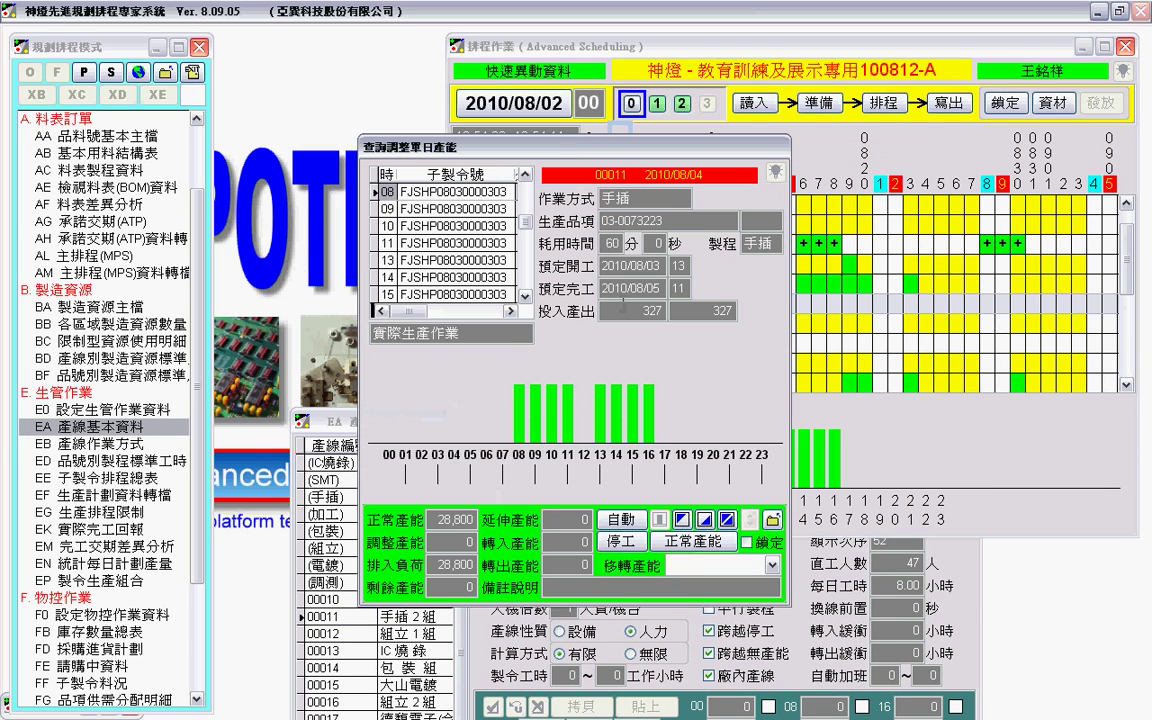
{"action": "left_click", "coordinate": [726, 519]}
{"action": "left_click_drag", "start_coordinate": [383, 415], "coordinate": [375, 106]}
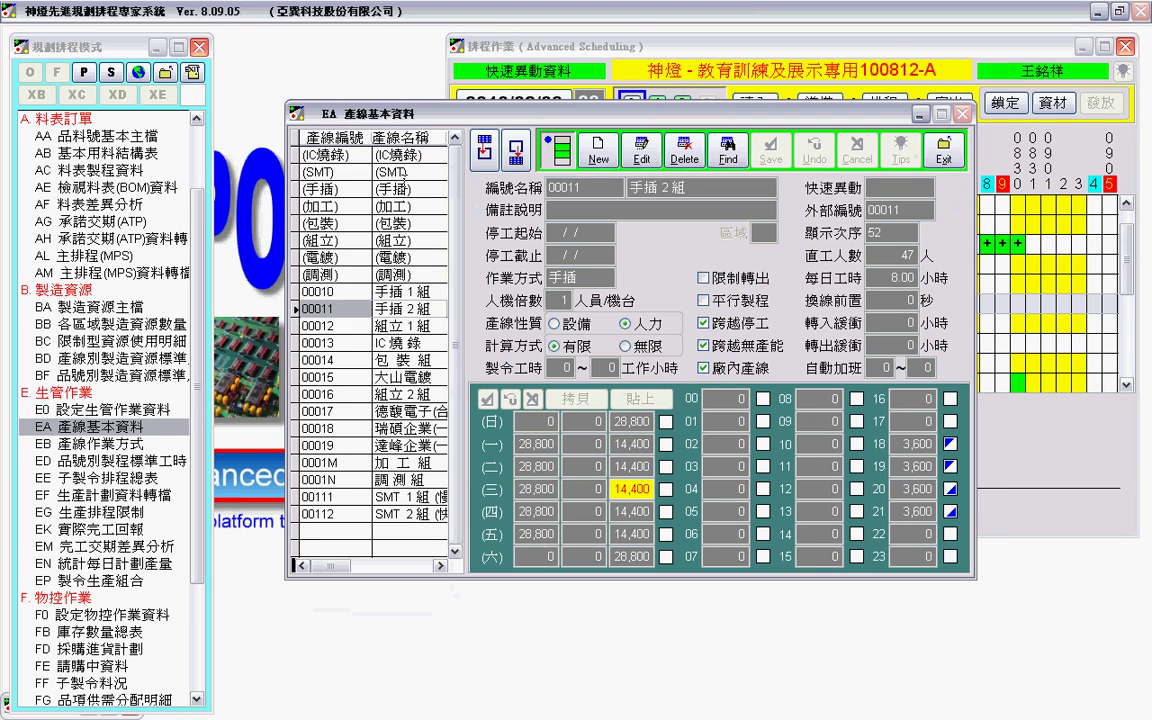
Display the master record of line 00015 大山電鍍 and examine its weekday capacities, hourly group A overtime and 自動加班 range
{"action": "left_click", "coordinate": [347, 379]}
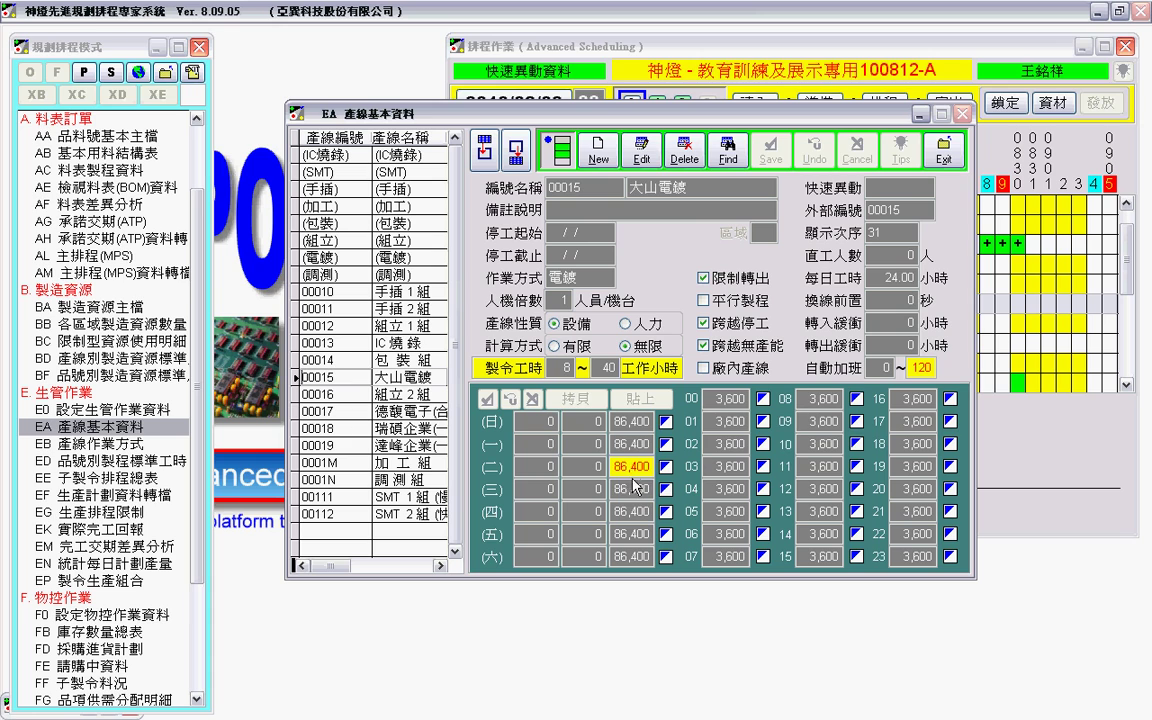
{"action": "key", "text": "Down"}
{"action": "key", "text": "Down"}
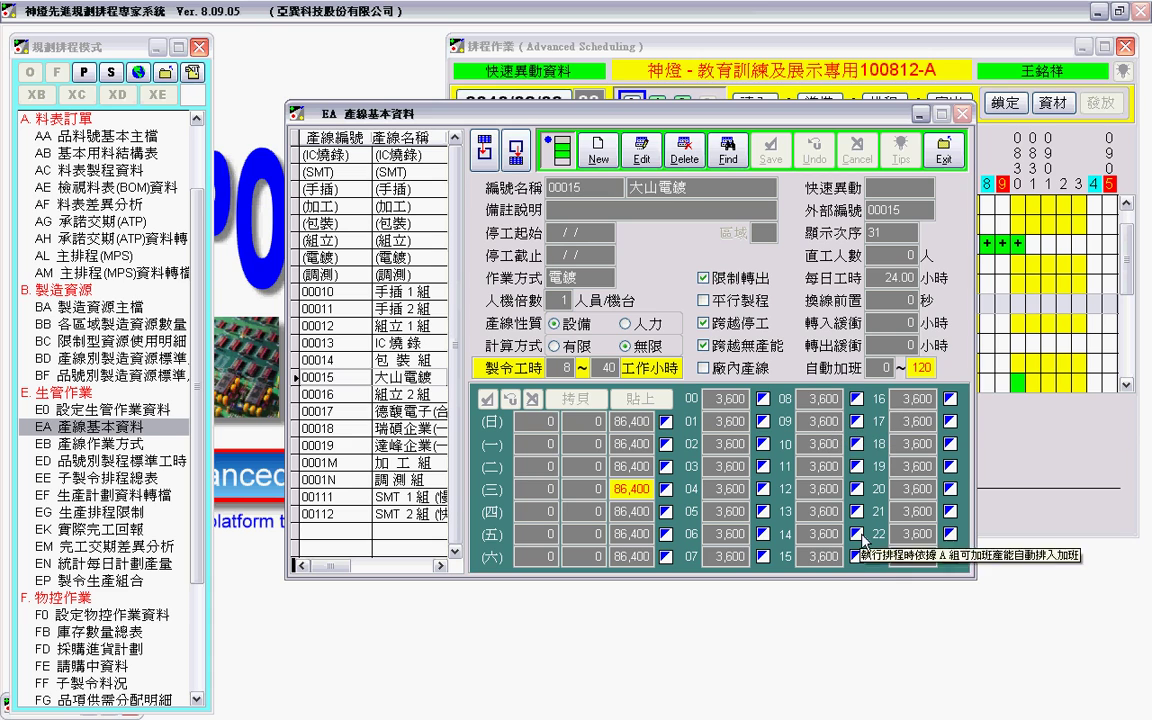
{"action": "left_click", "coordinate": [631, 556]}
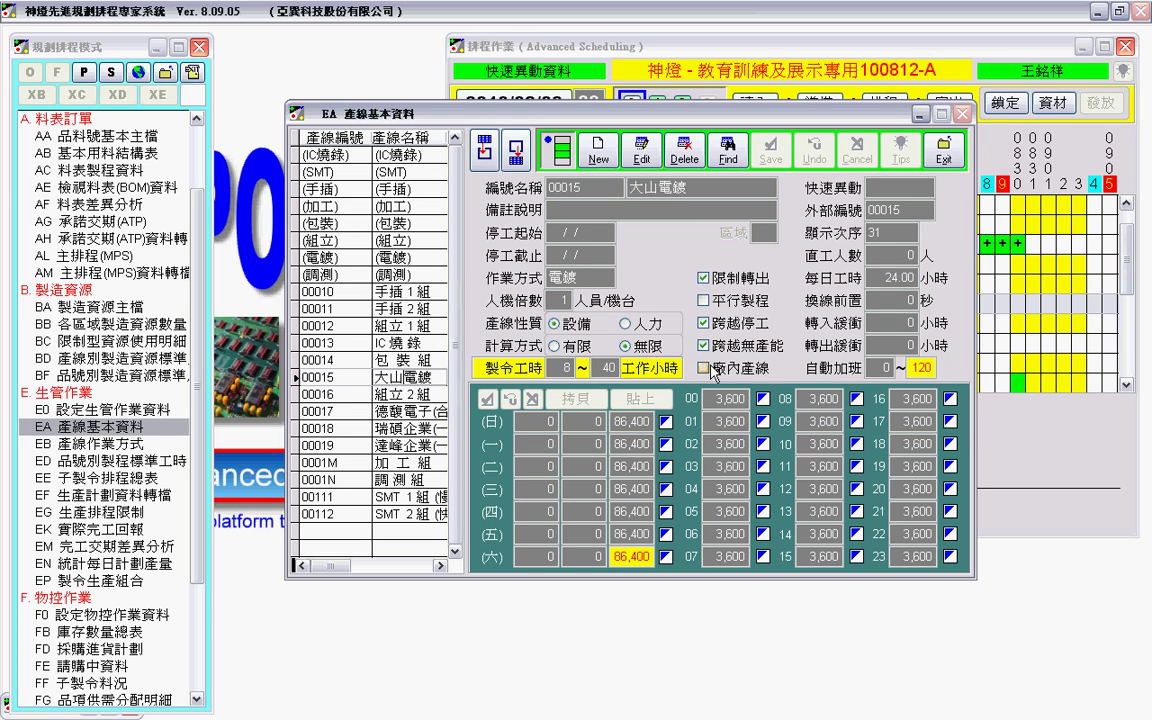
{"action": "mouse_move", "coordinate": [918, 378]}
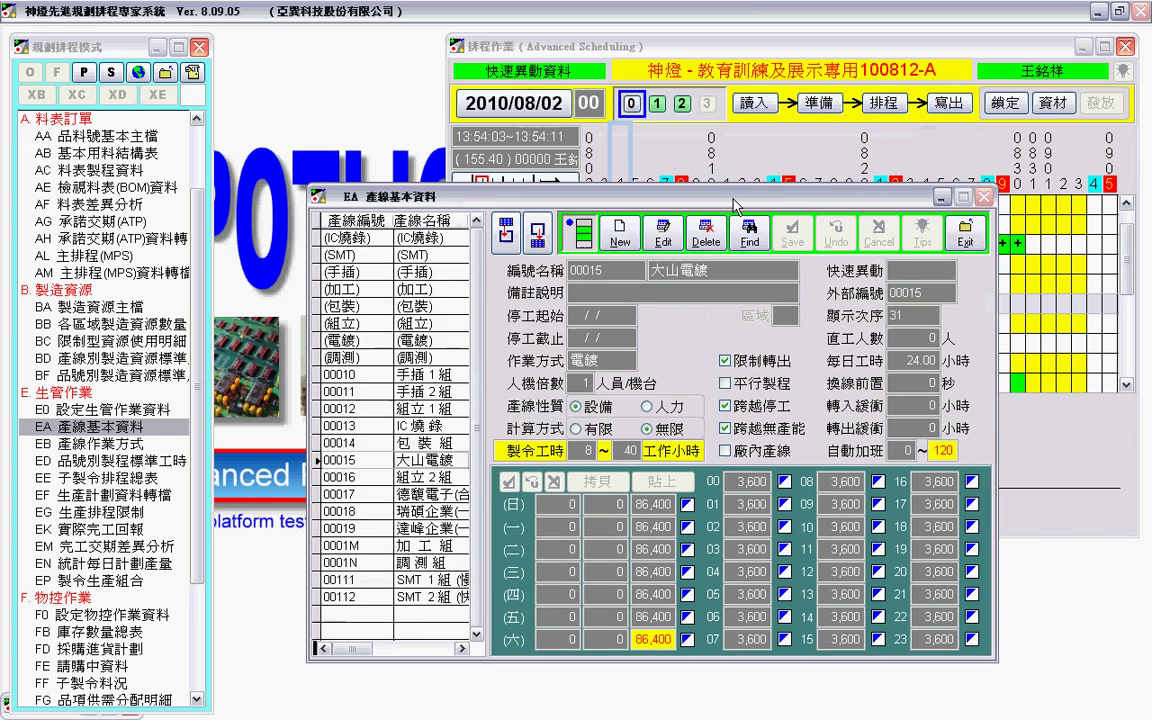
Uncover the scheduling grid, inspect the load of 大山電鍍 across its days, and compare it with the line's capacity record
{"action": "left_click_drag", "start_coordinate": [708, 122], "coordinate": [736, 406]}
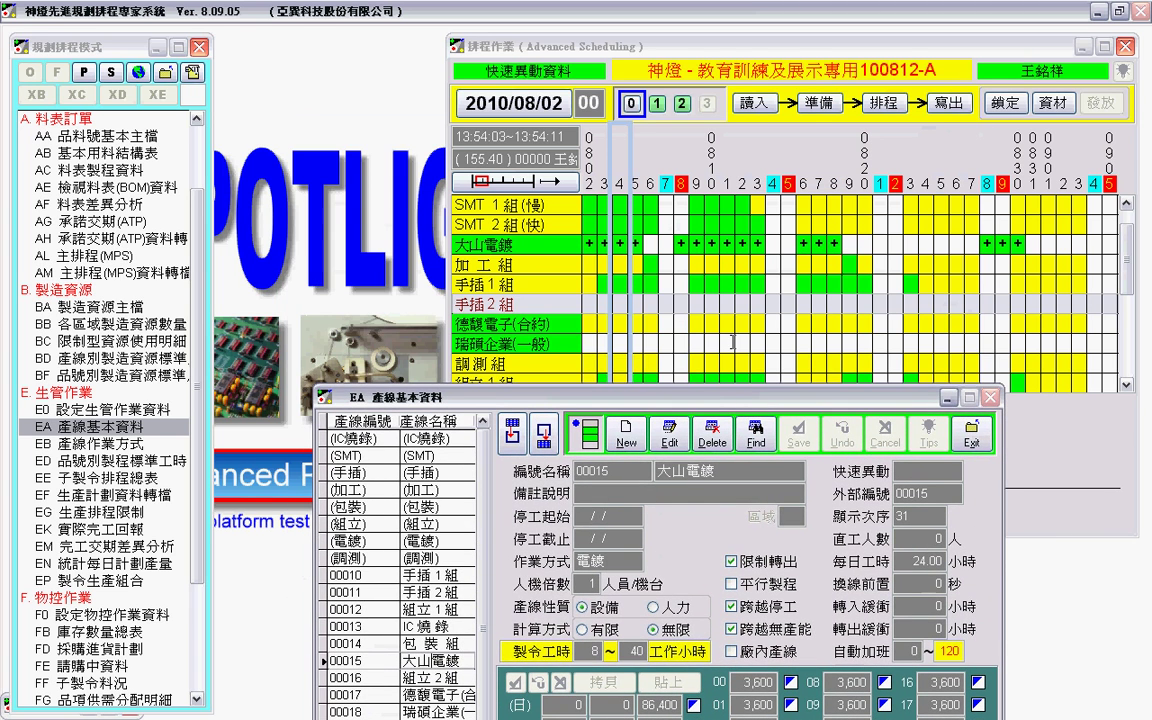
{"action": "left_click", "coordinate": [563, 244]}
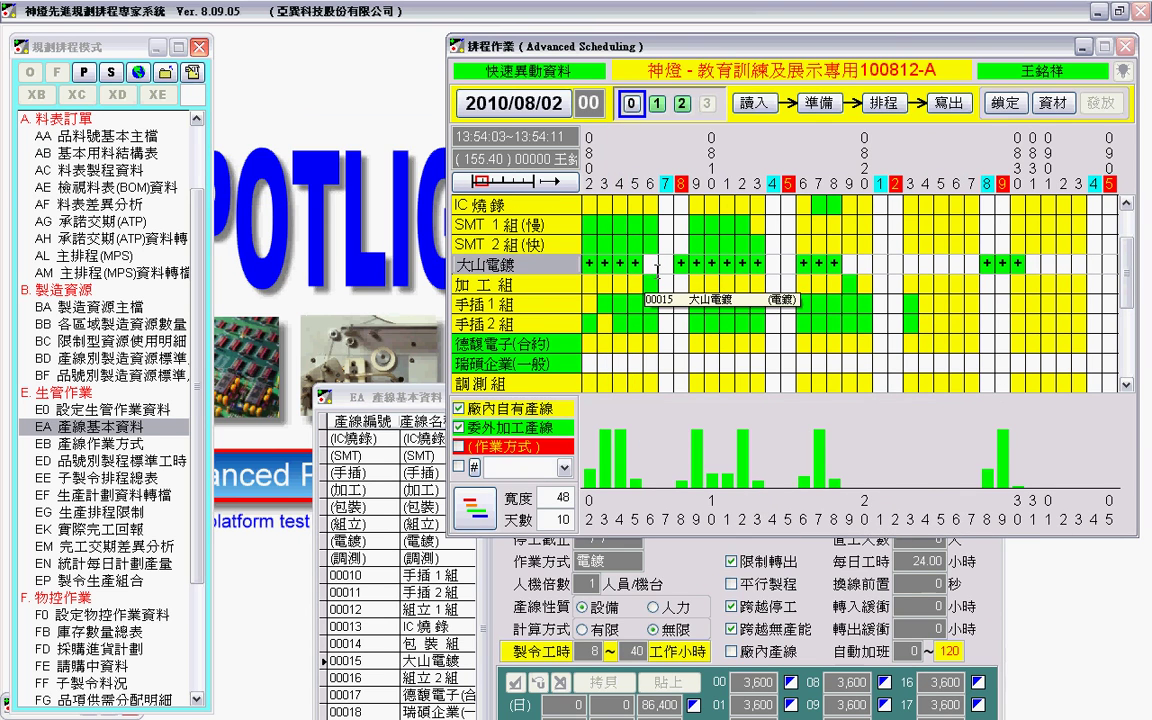
{"action": "left_click", "coordinate": [647, 263]}
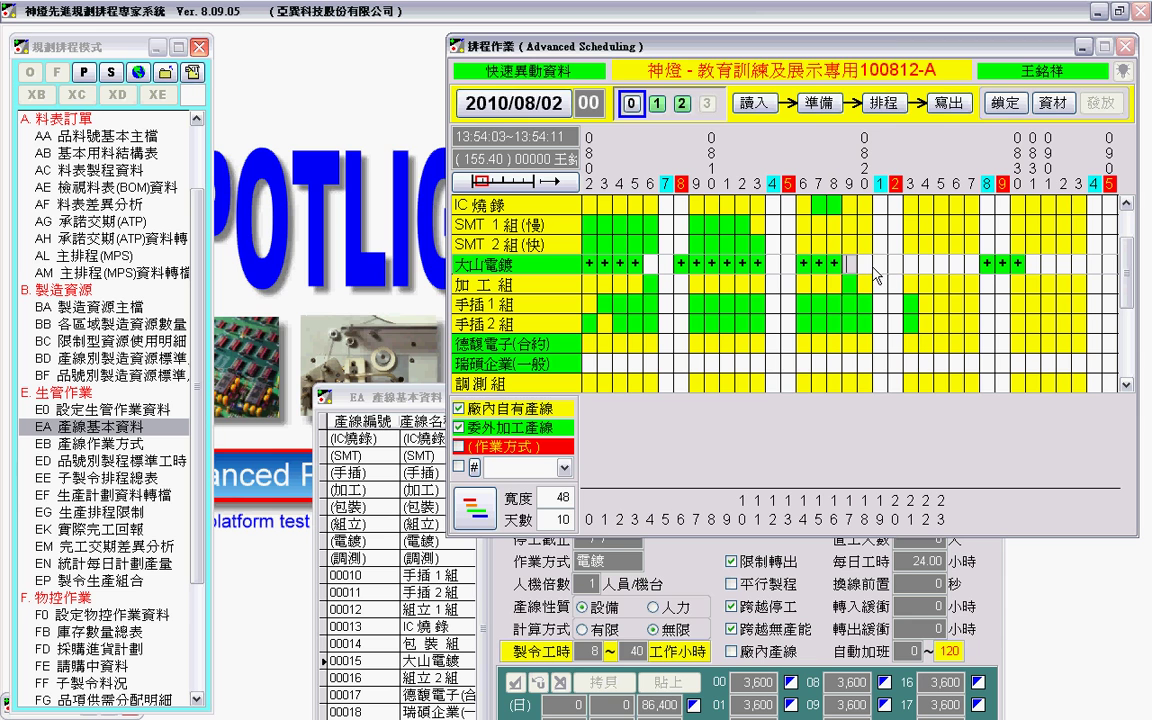
{"action": "left_click", "coordinate": [913, 263]}
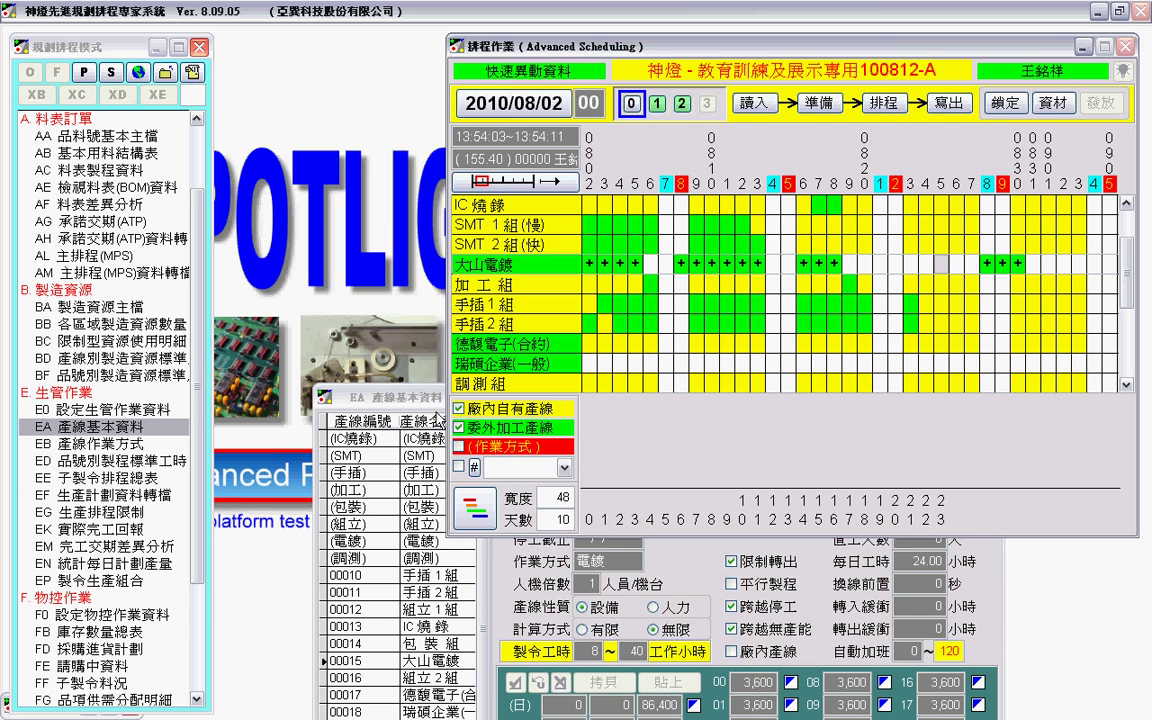
{"action": "left_click_drag", "start_coordinate": [425, 407], "coordinate": [392, 190]}
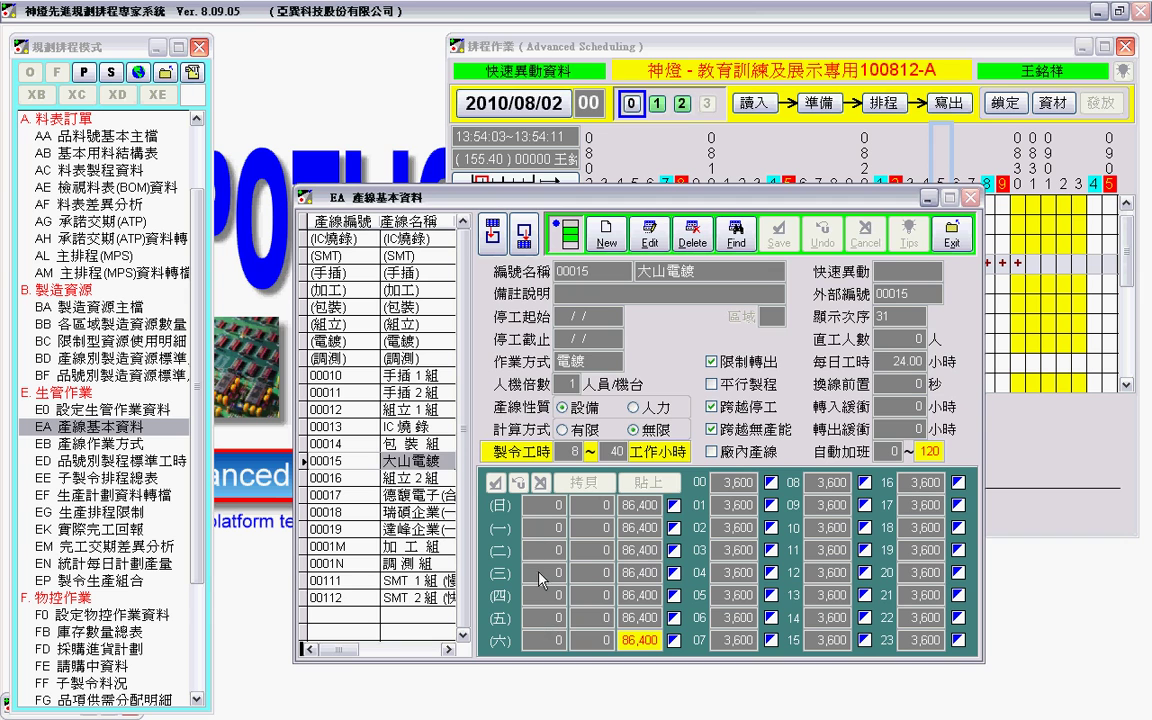
{"action": "left_click_drag", "start_coordinate": [650, 196], "coordinate": [627, 474]}
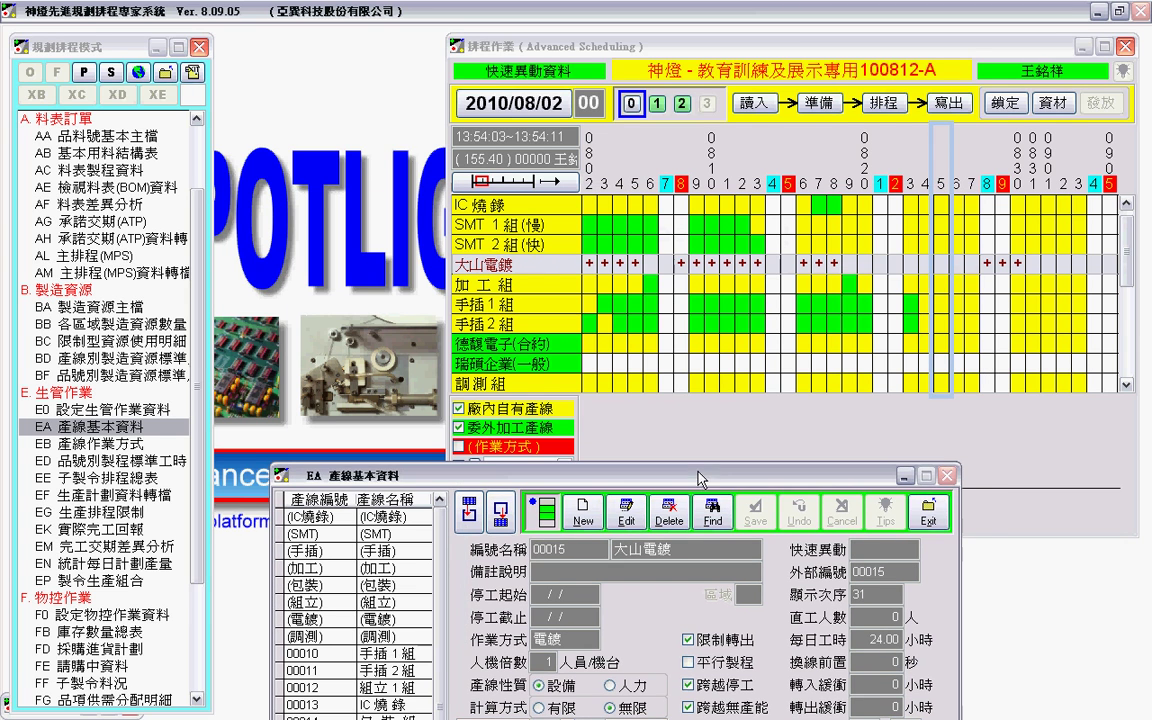
Inspect the hourly load of 大山電鍍 on 2010/08/23, 08/08 and 08/10 through 08/13 in the scheduling grid
{"action": "left_click", "coordinate": [900, 263]}
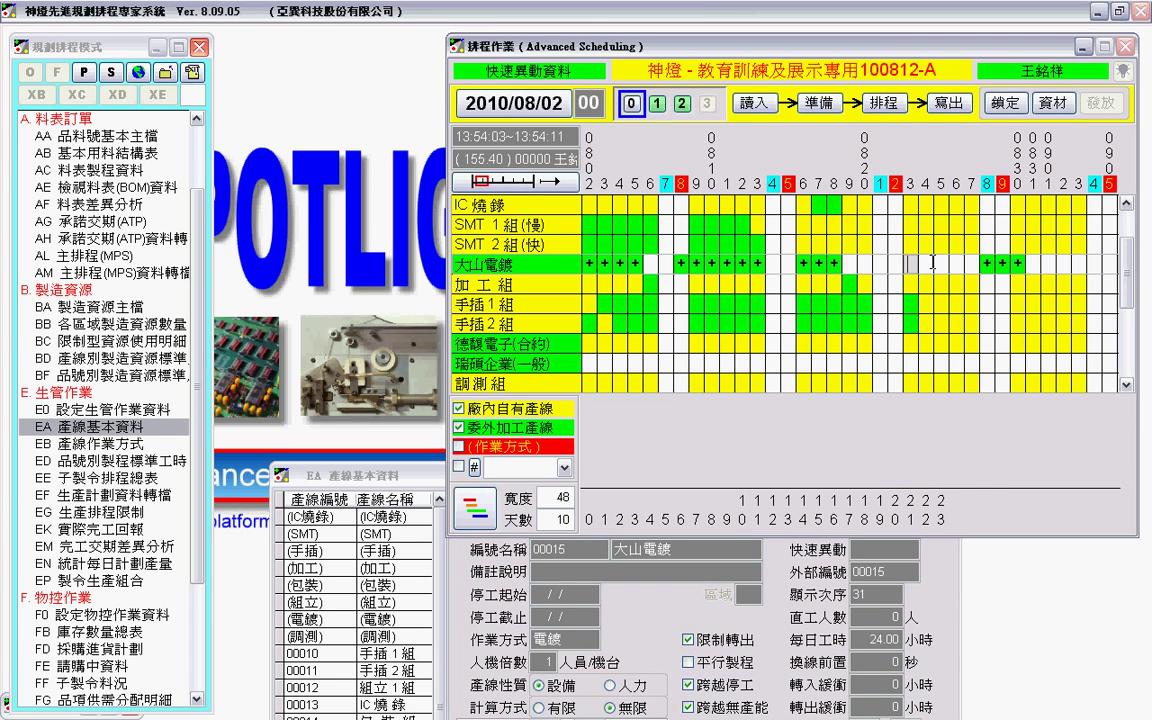
{"action": "left_click", "coordinate": [681, 263]}
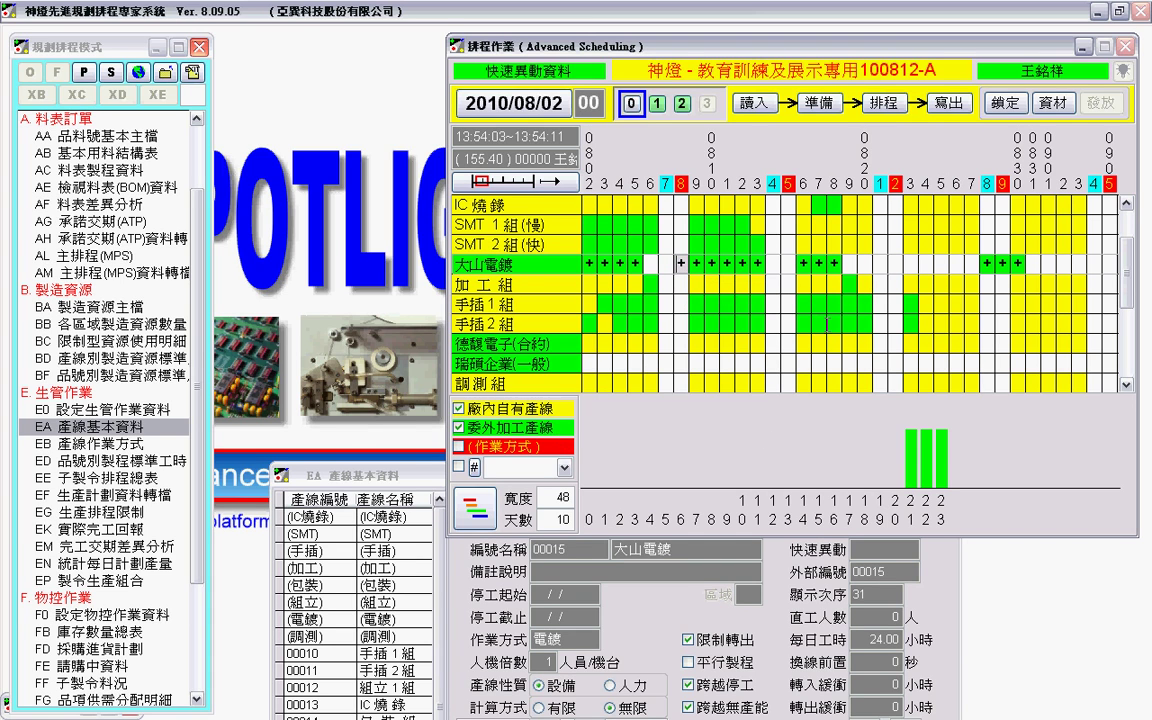
{"action": "left_click", "coordinate": [713, 263]}
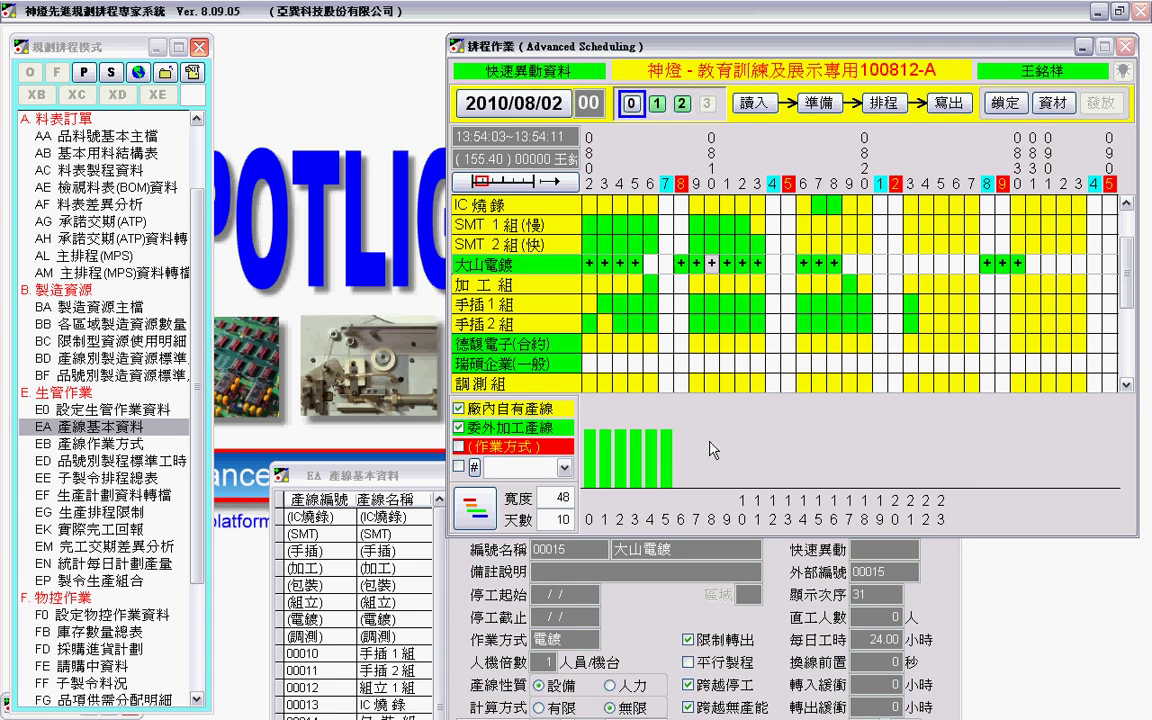
{"action": "left_click", "coordinate": [728, 263]}
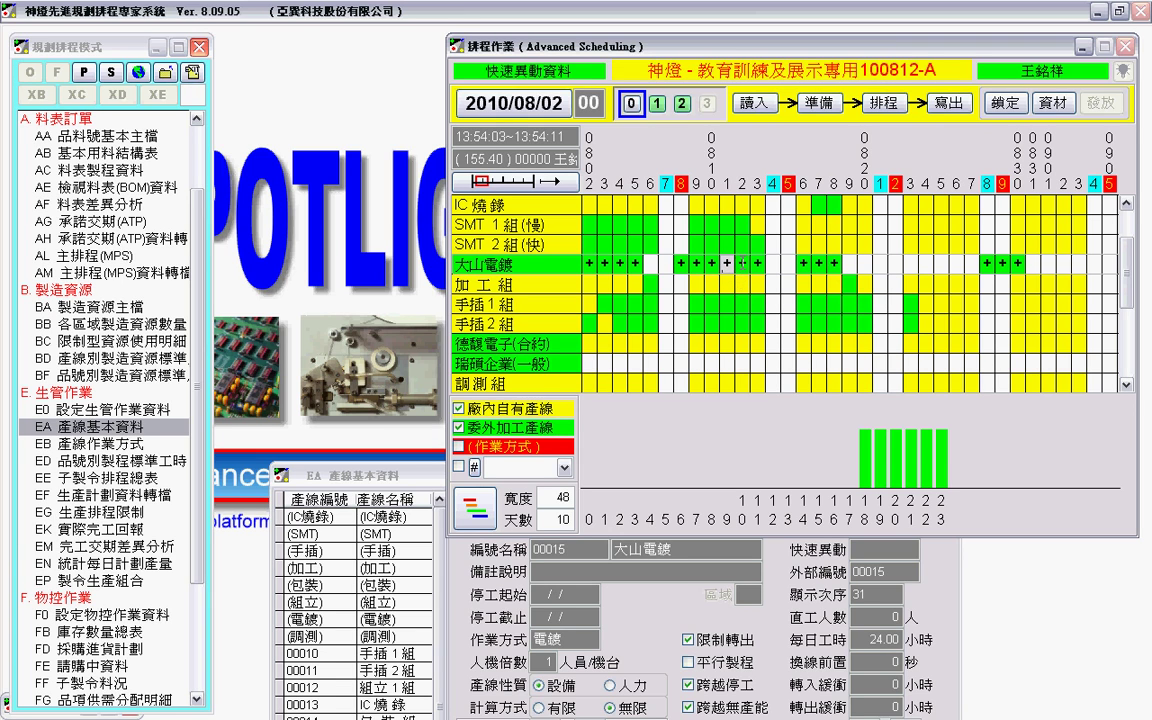
{"action": "left_click", "coordinate": [740, 264]}
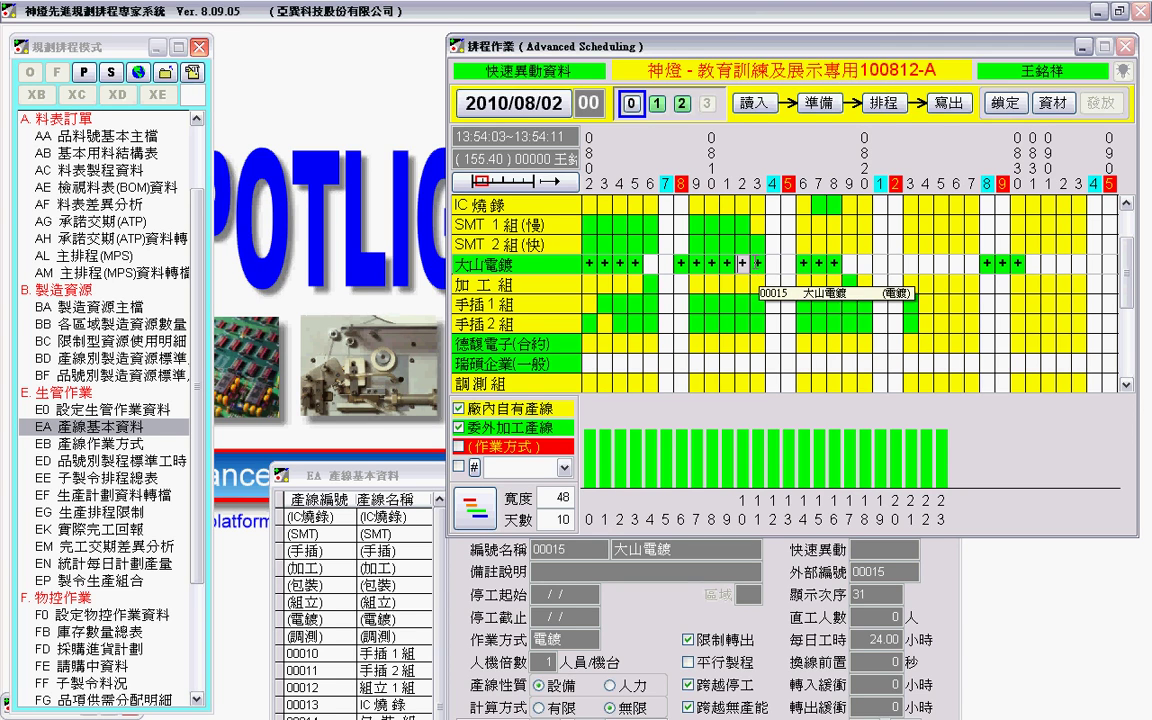
{"action": "left_click", "coordinate": [757, 264]}
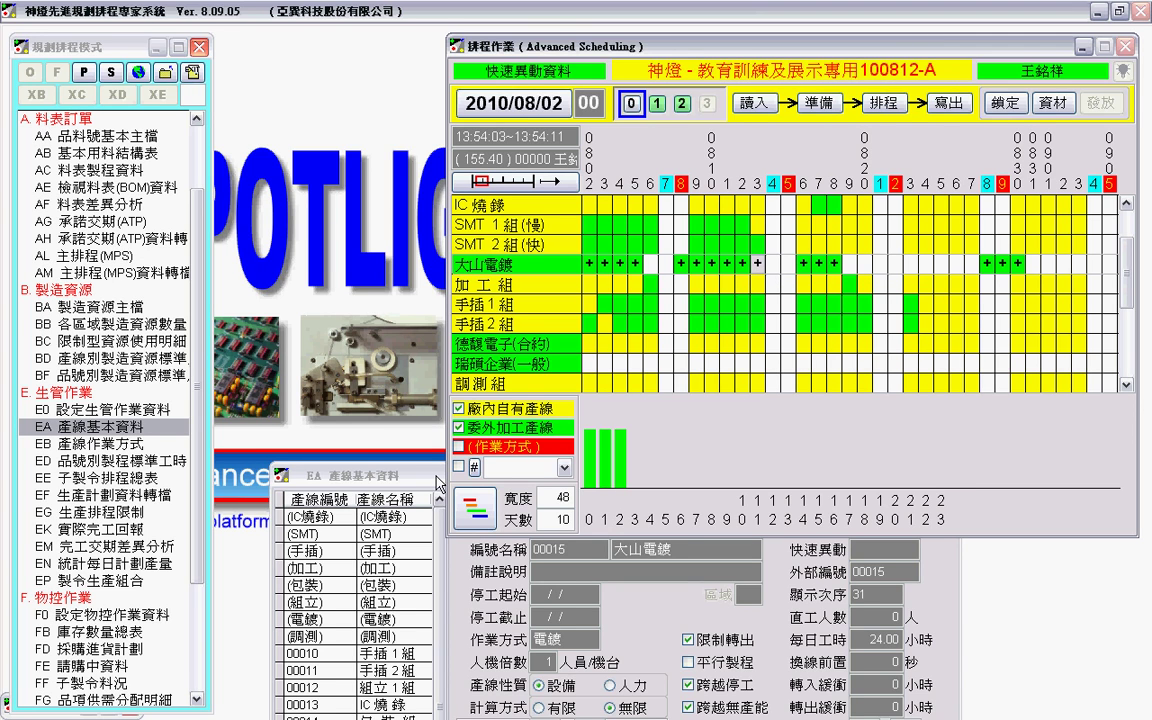
Compare the hourly load of 大山電鍍 on 2010/08/10 with its hourly overtime capacity in EA 產線基本資料
{"action": "left_click", "coordinate": [437, 483]}
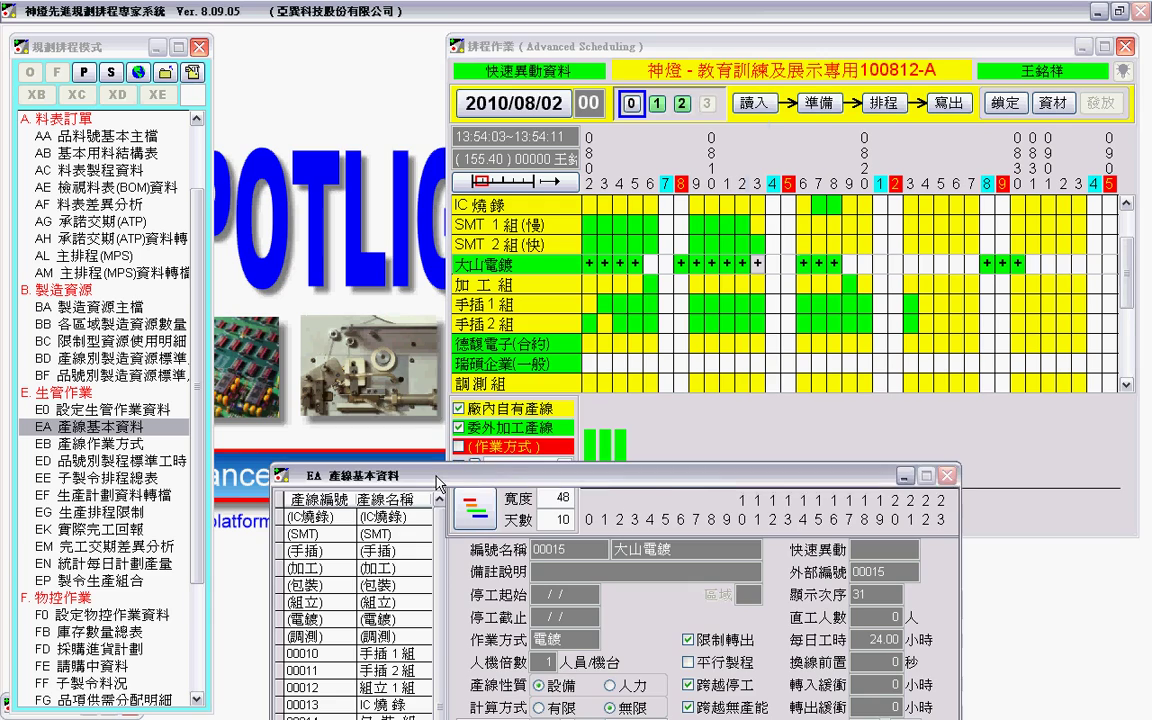
{"action": "left_click_drag", "start_coordinate": [437, 483], "coordinate": [515, 320]}
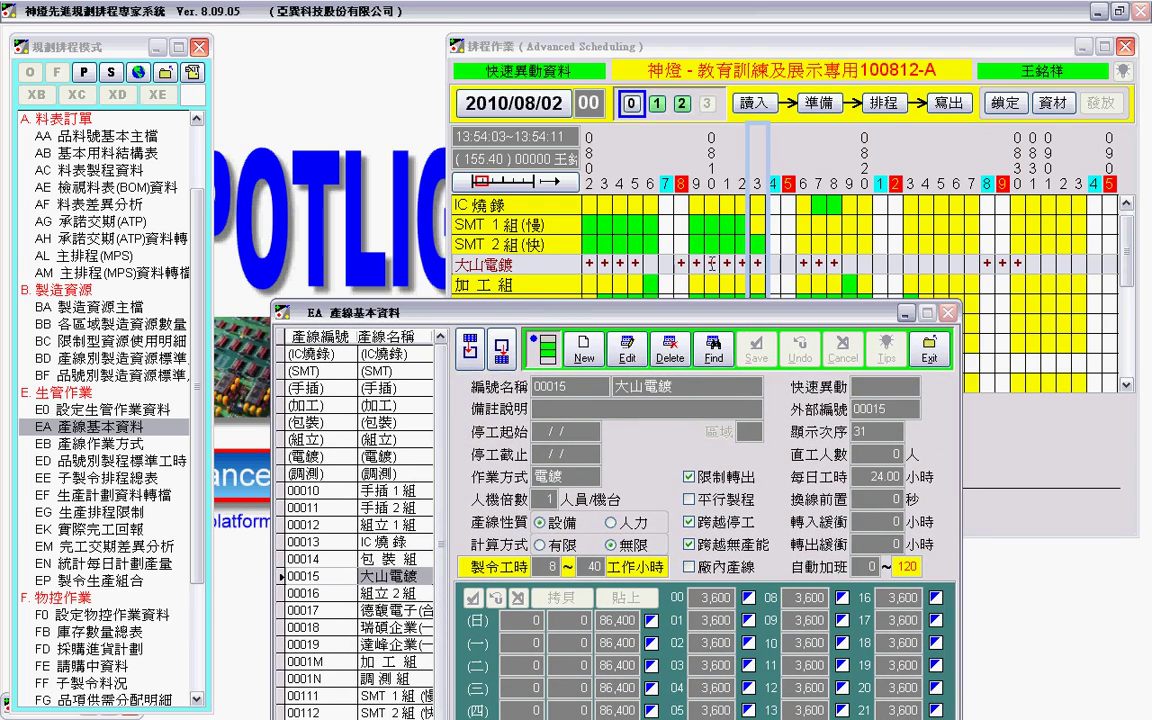
{"action": "left_click", "coordinate": [640, 245]}
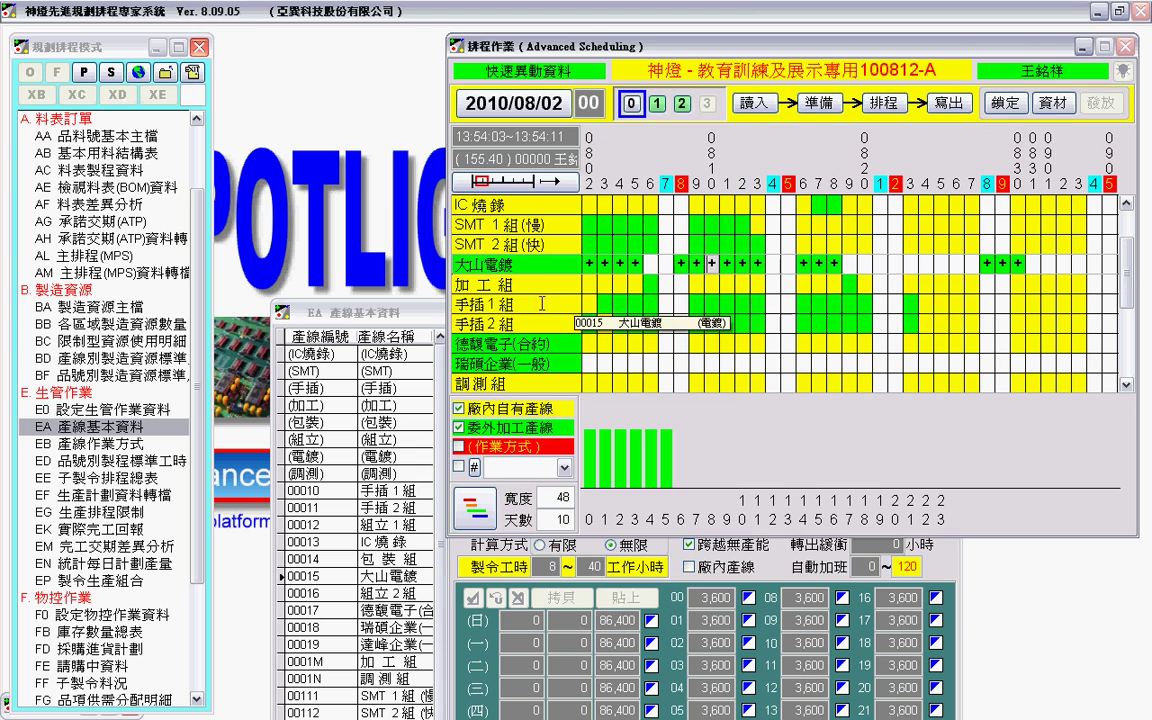
{"action": "left_click", "coordinate": [426, 320]}
{"action": "left_click_drag", "start_coordinate": [426, 320], "coordinate": [479, 210]}
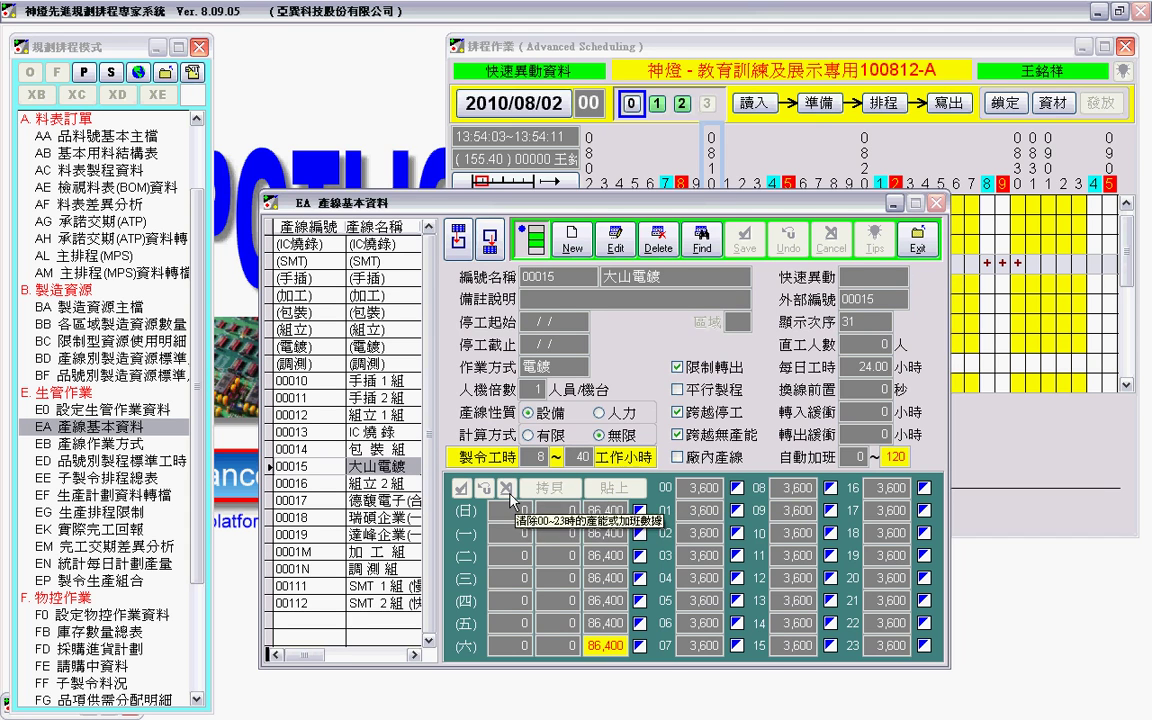
{"action": "left_click_drag", "start_coordinate": [608, 201], "coordinate": [633, 426]}
Show the daily load chart for the whole 大山電鍍 line and put away the EA 產線基本資料 window
{"action": "left_click", "coordinate": [569, 270]}
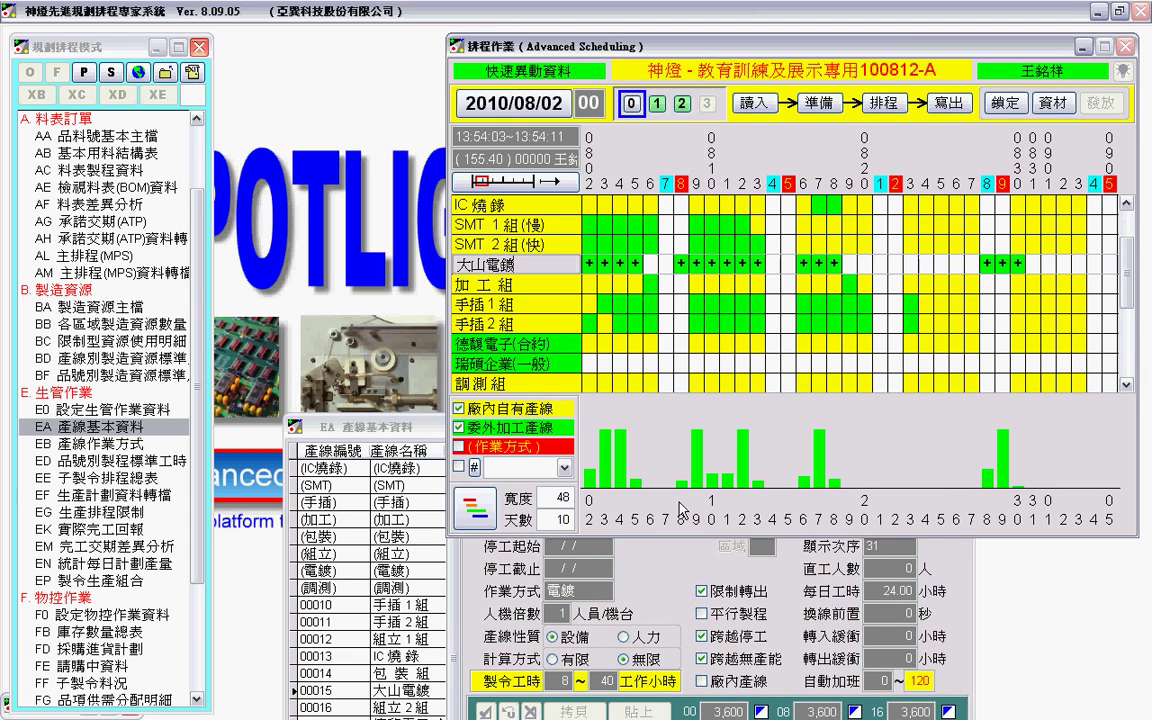
{"action": "left_click", "coordinate": [380, 427]}
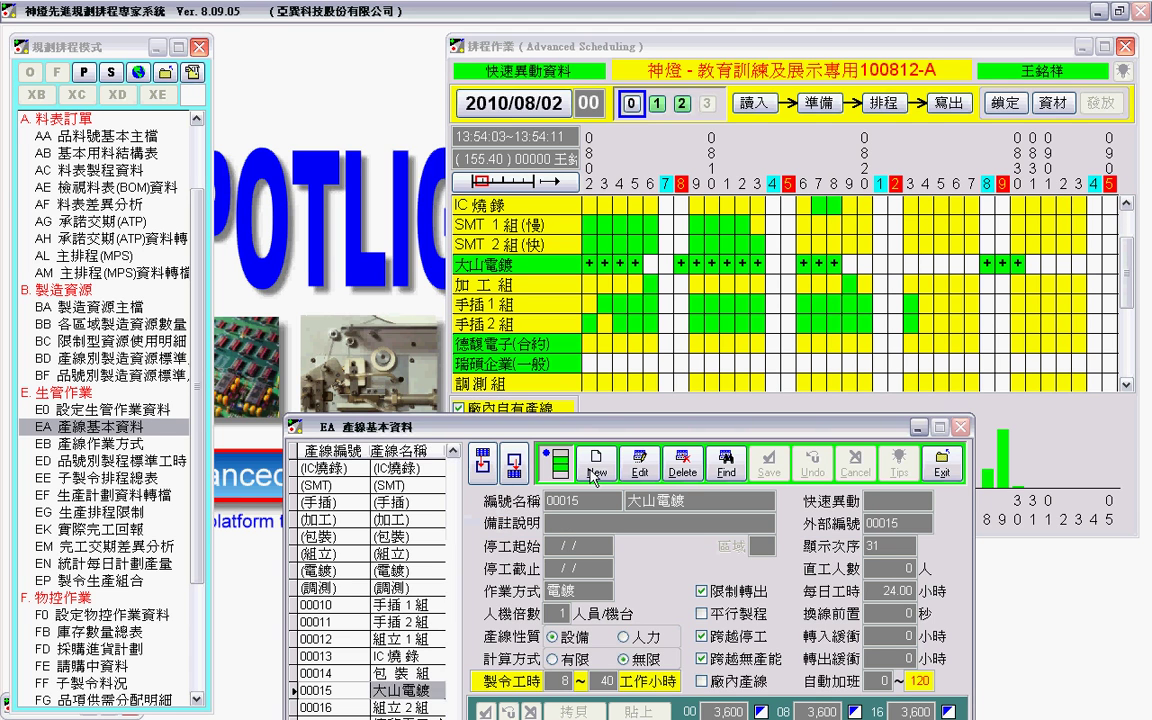
{"action": "left_click_drag", "start_coordinate": [750, 432], "coordinate": [750, 457]}
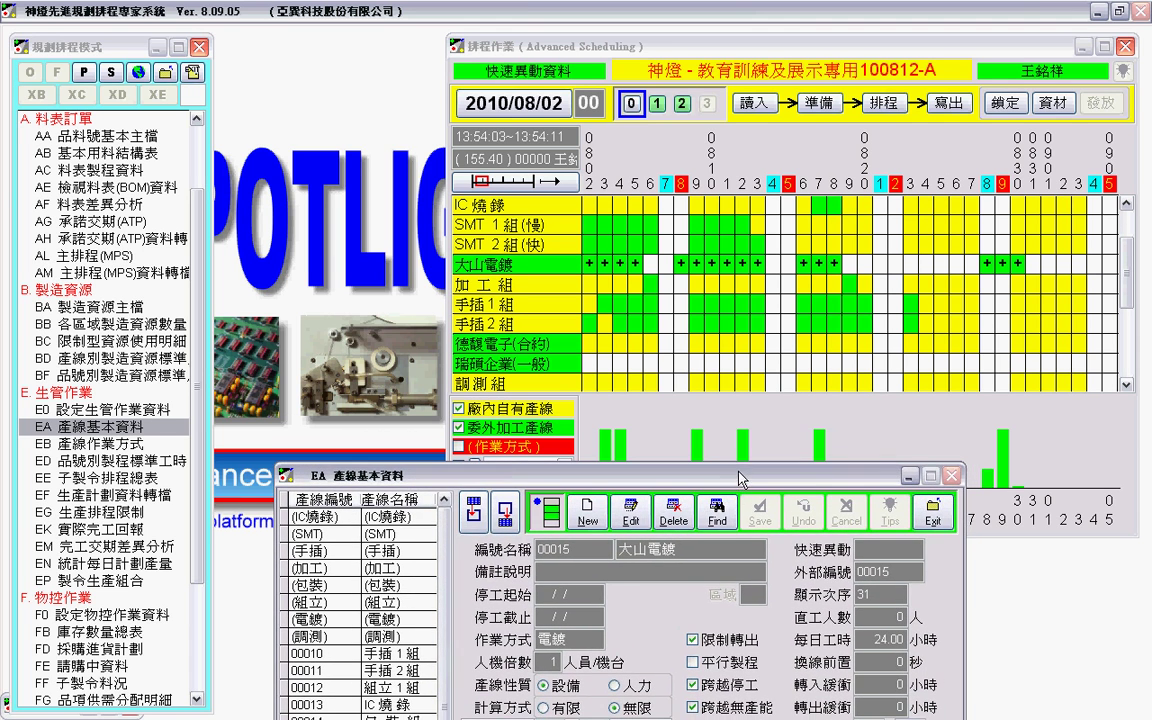
{"action": "left_click", "coordinate": [841, 464]}
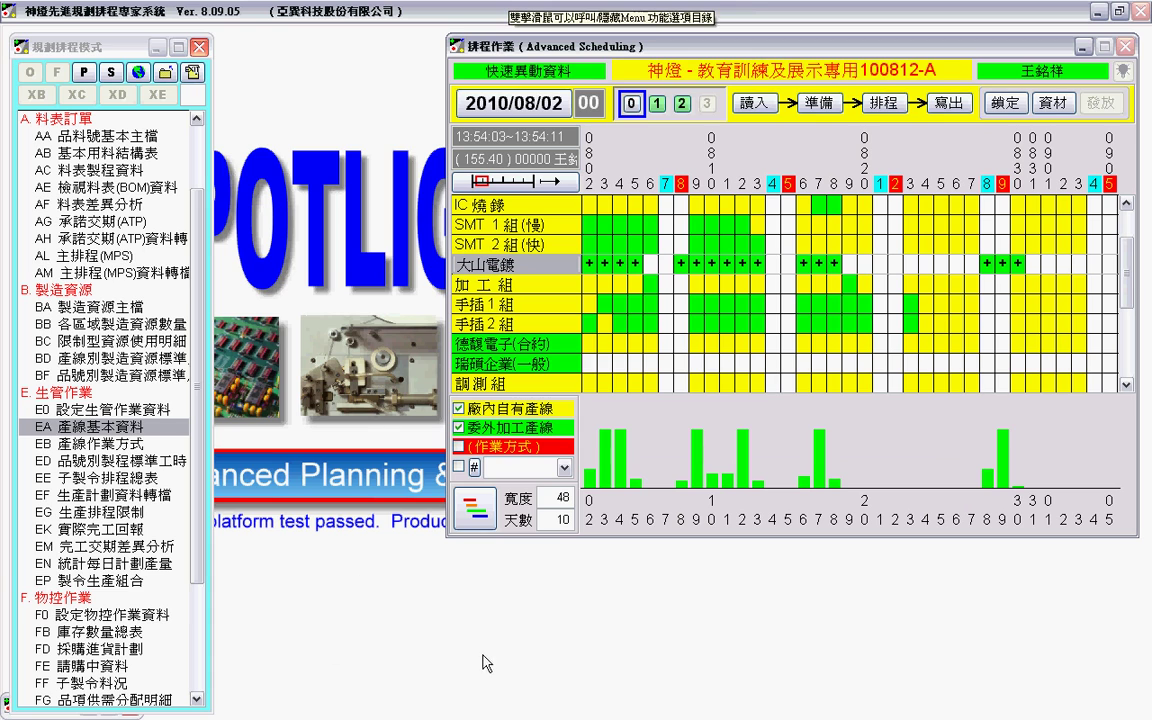
Compare the daily load charts of 手插 1 組 and 手插 2 組 in the scheduling grid
{"action": "scroll", "coordinate": [563, 320], "scroll_direction": "down", "scroll_amount": 1}
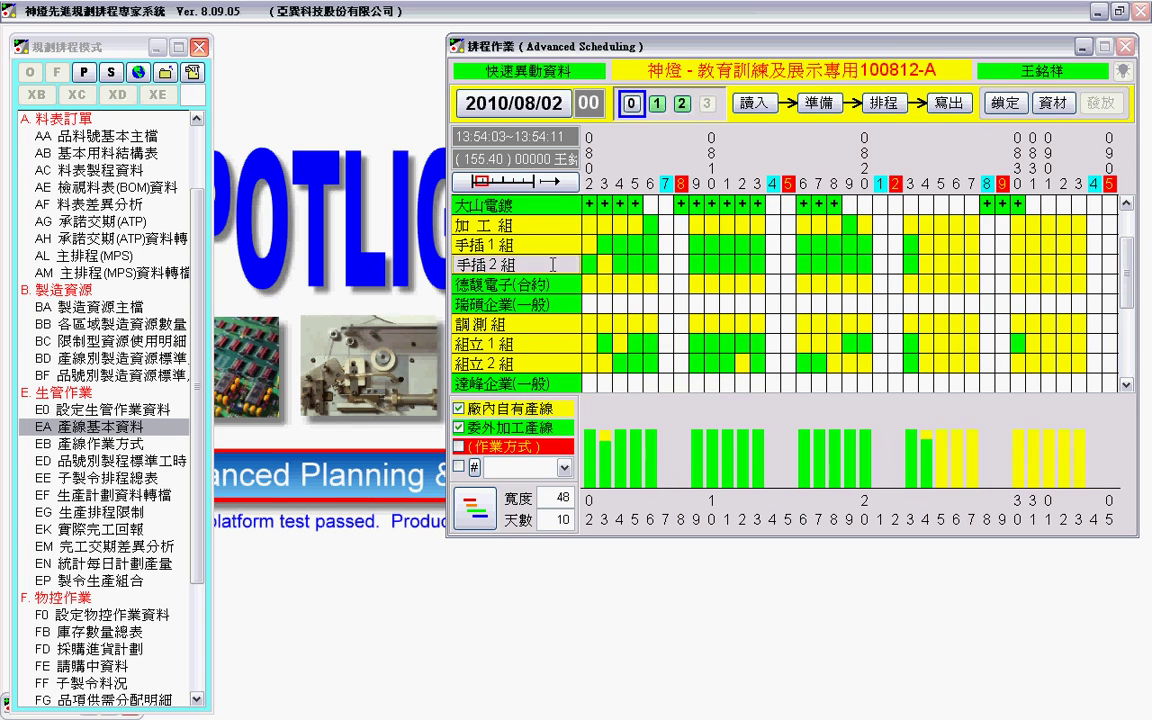
{"action": "scroll", "coordinate": [500, 262], "scroll_direction": "up", "scroll_amount": 2}
{"action": "left_click", "coordinate": [500, 285]}
{"action": "scroll", "coordinate": [540, 320], "scroll_direction": "up", "scroll_amount": 1}
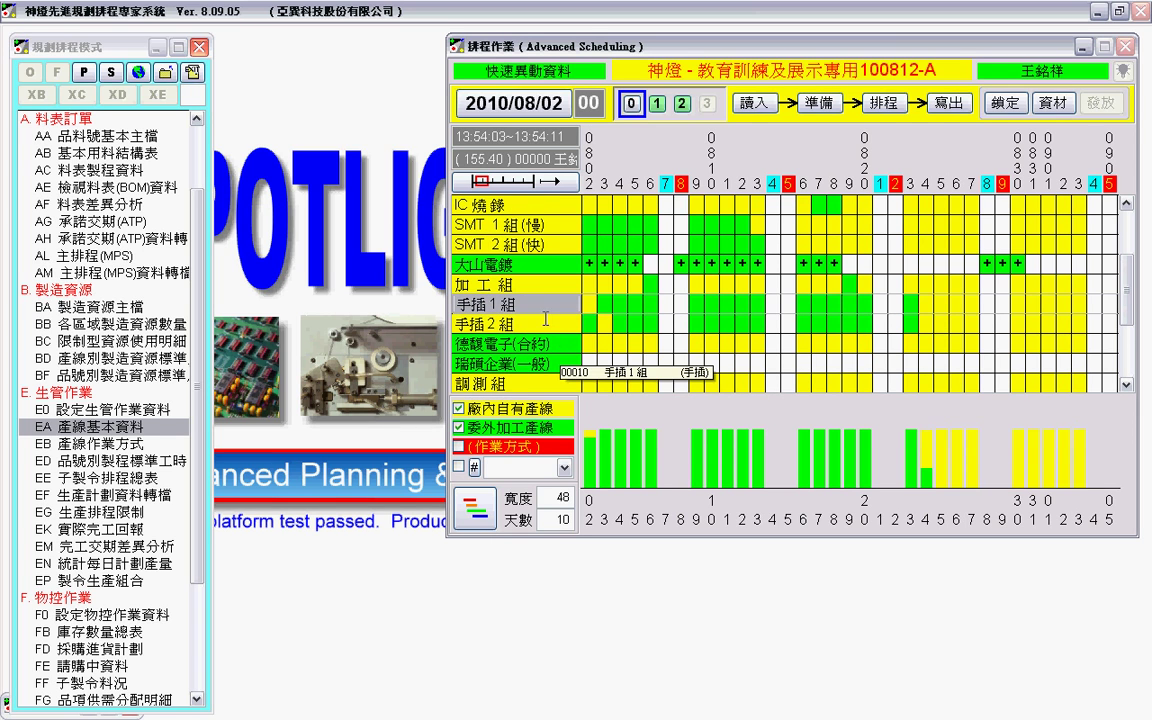
{"action": "left_click", "coordinate": [500, 324]}
{"action": "scroll", "coordinate": [600, 300], "scroll_direction": "down", "scroll_amount": 1}
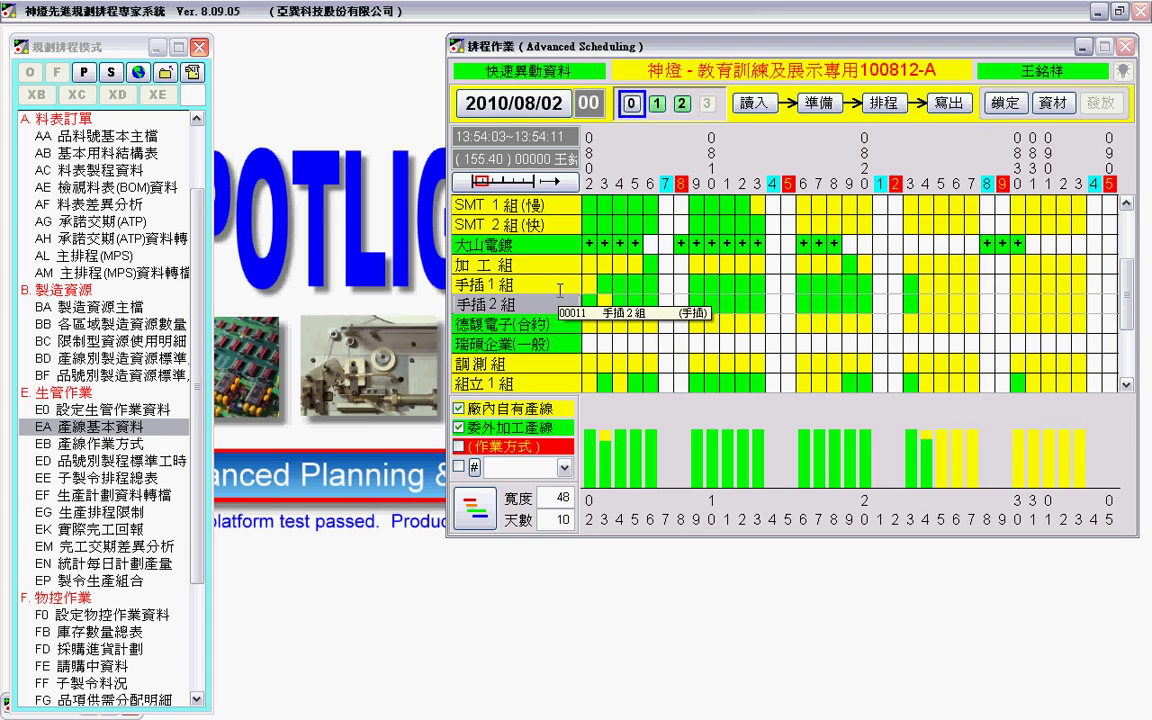
Create an open simulation (C. 建立開放模擬) with BOM, standard times and resources as 第三套模擬資料, and open its scheduling grid from 製令規劃
{"action": "left_click", "coordinate": [632, 108]}
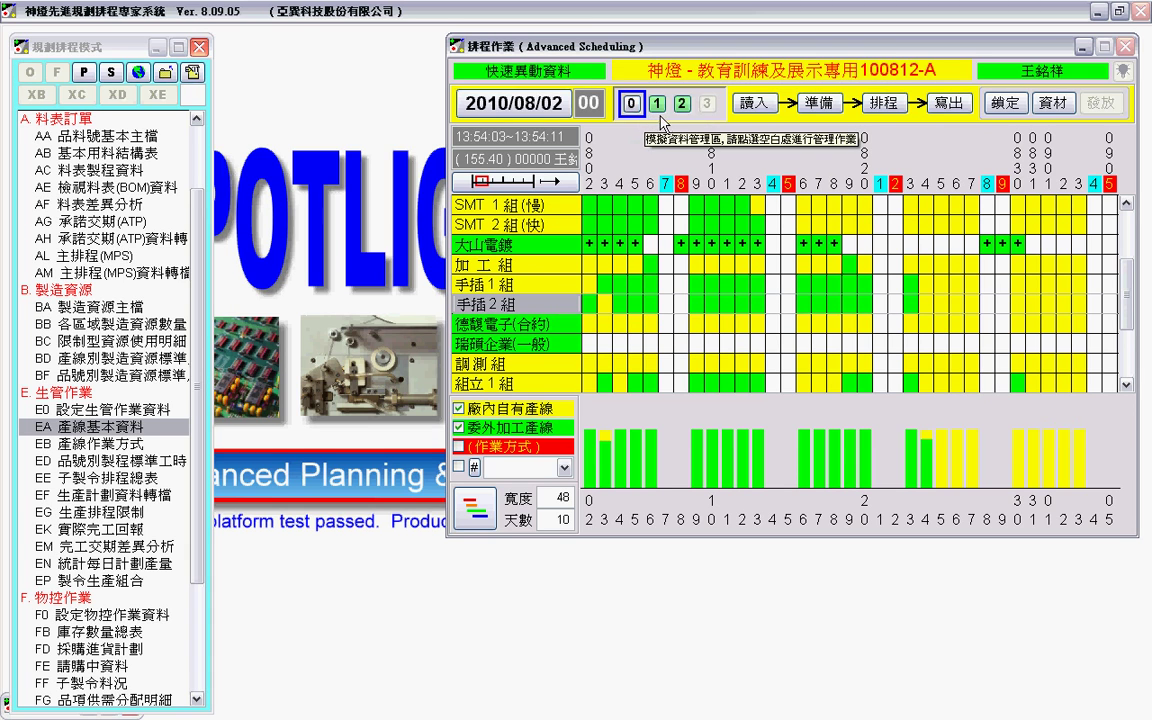
{"action": "left_click", "coordinate": [700, 157]}
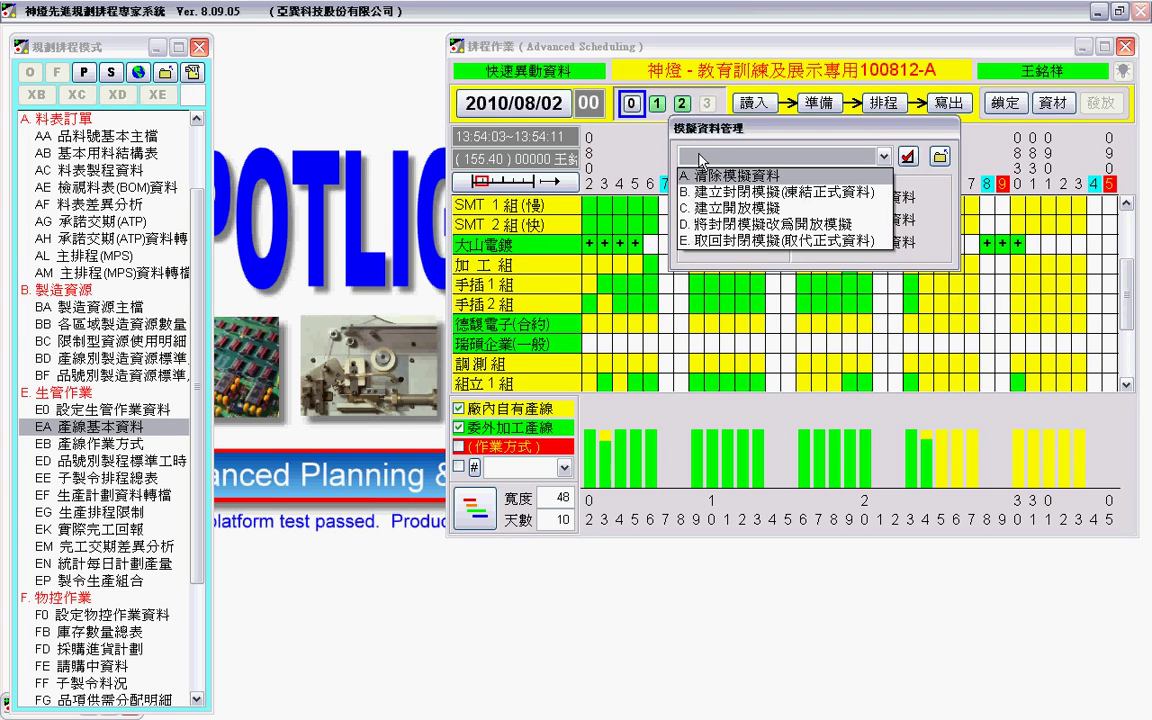
{"action": "left_click", "coordinate": [750, 209]}
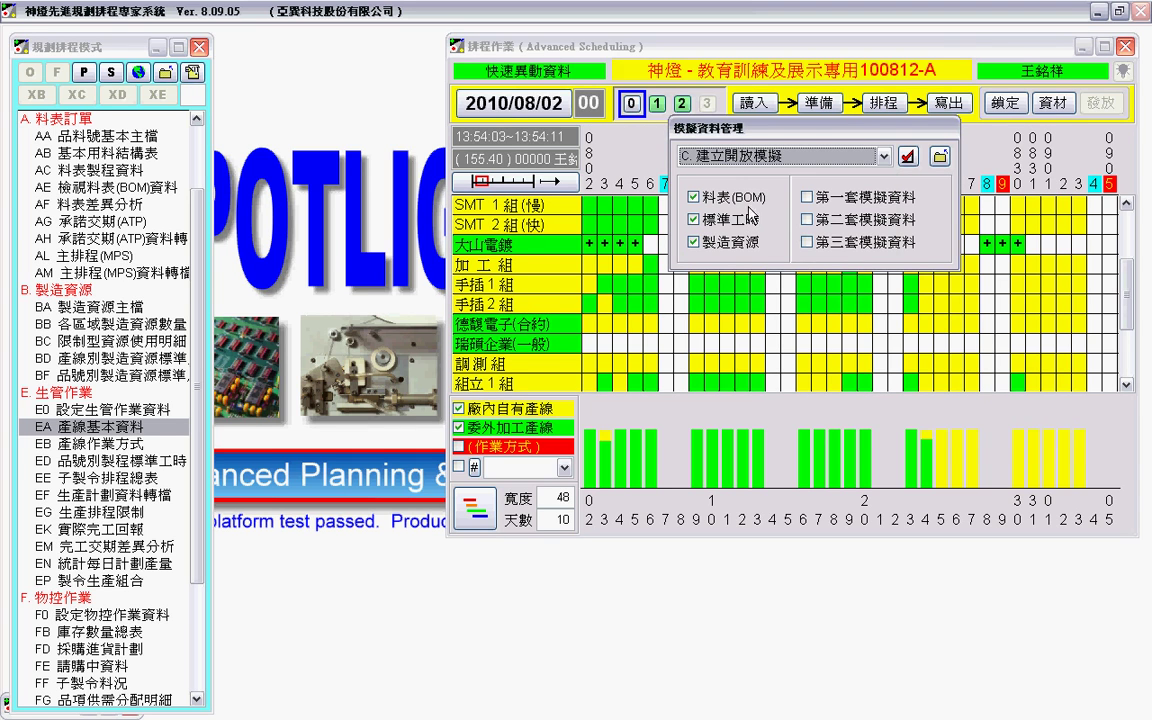
{"action": "left_click", "coordinate": [810, 243]}
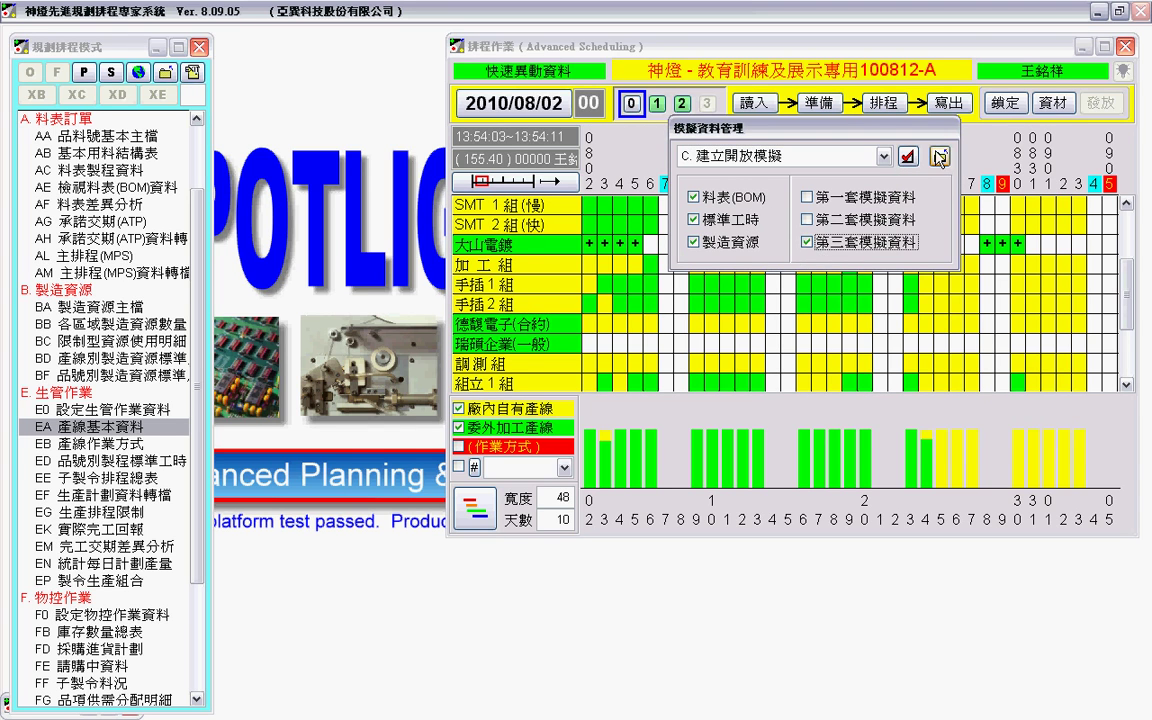
{"action": "left_click", "coordinate": [940, 157]}
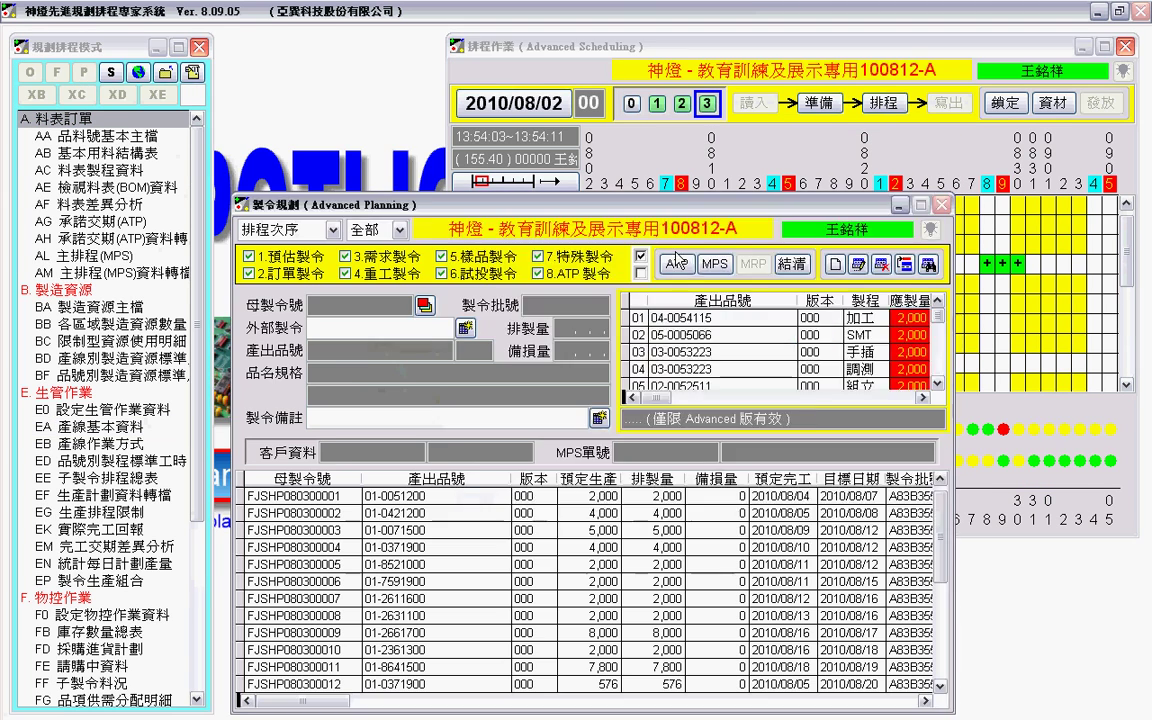
{"action": "left_click", "coordinate": [676, 260]}
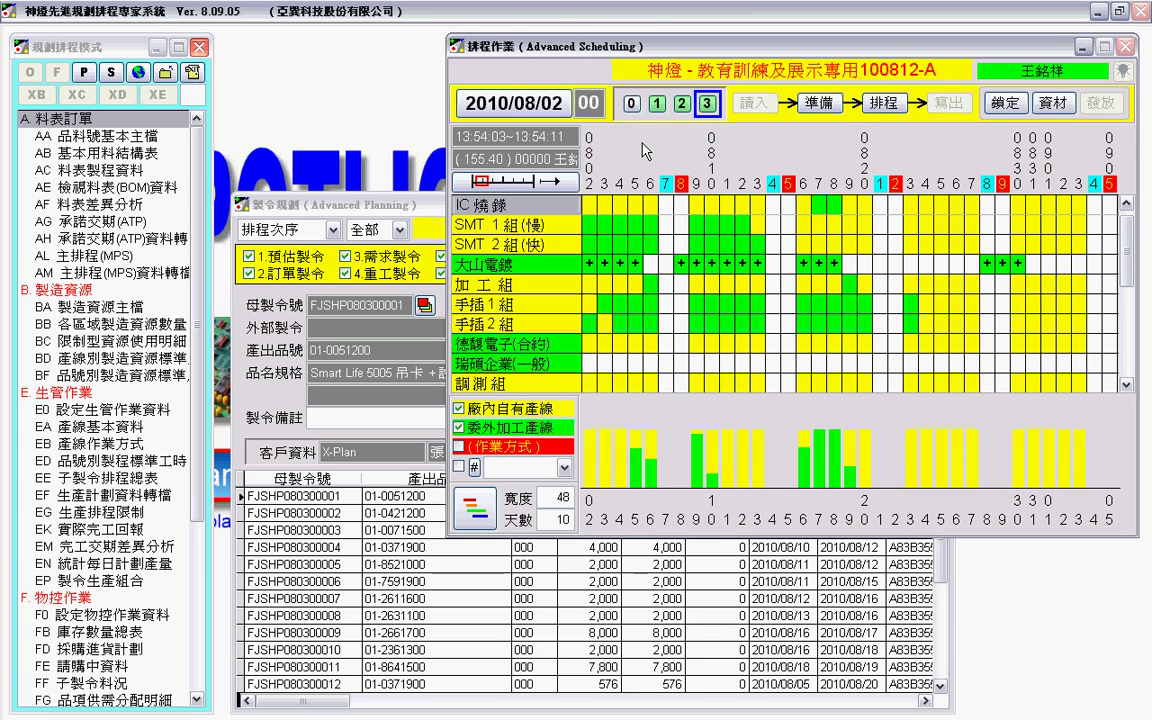
Add the overtime capacity (調整產能 14,400) to 手插 2 組 for each day from 2010/08/09 to 2010/08/13
{"action": "left_click", "coordinate": [515, 324]}
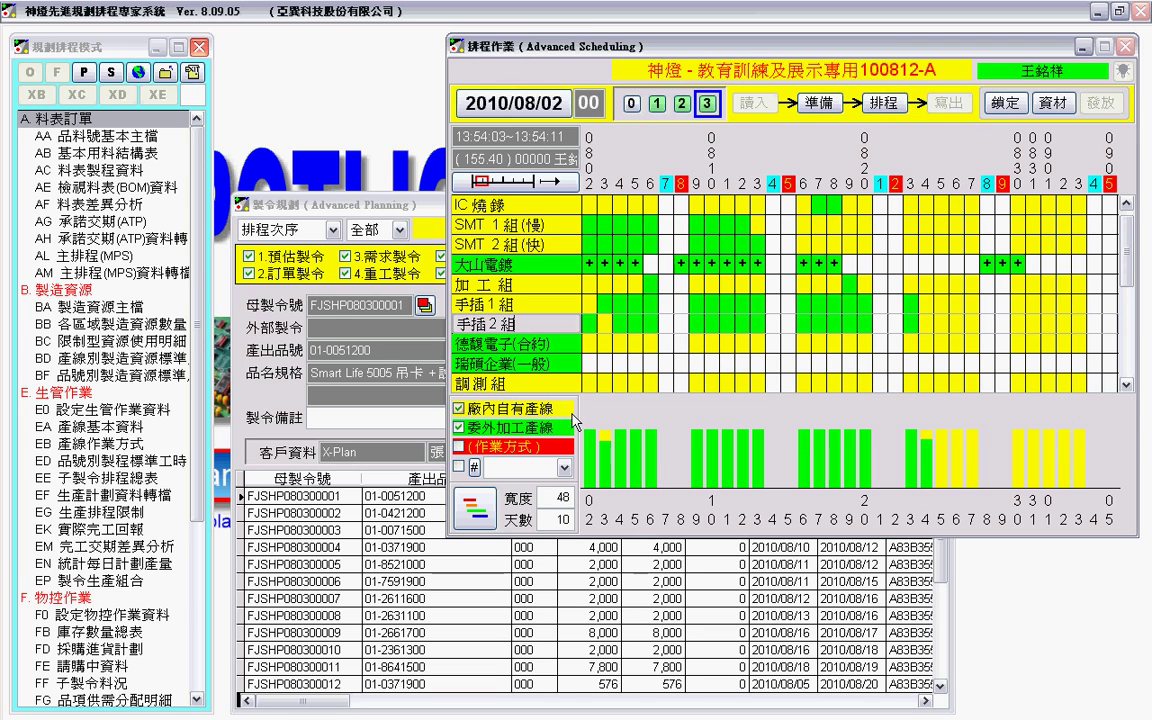
{"action": "double_click", "coordinate": [708, 334]}
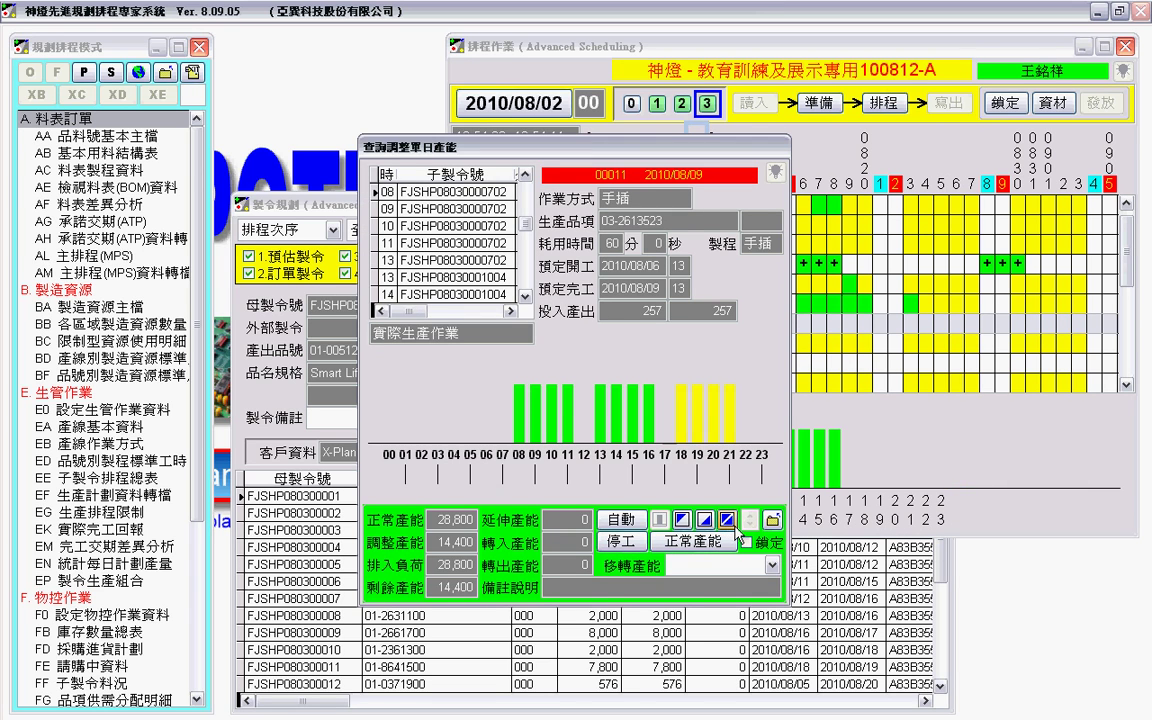
{"action": "key", "text": "Escape"}
{"action": "left_click", "coordinate": [715, 322]}
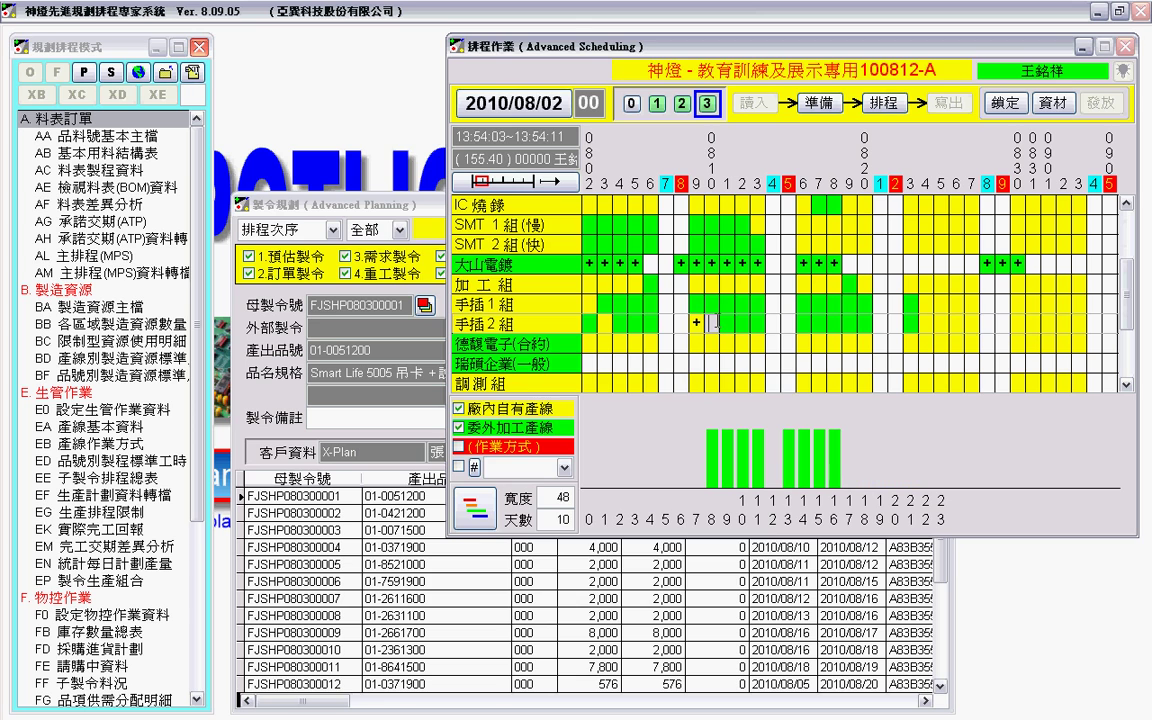
{"action": "double_click", "coordinate": [715, 322]}
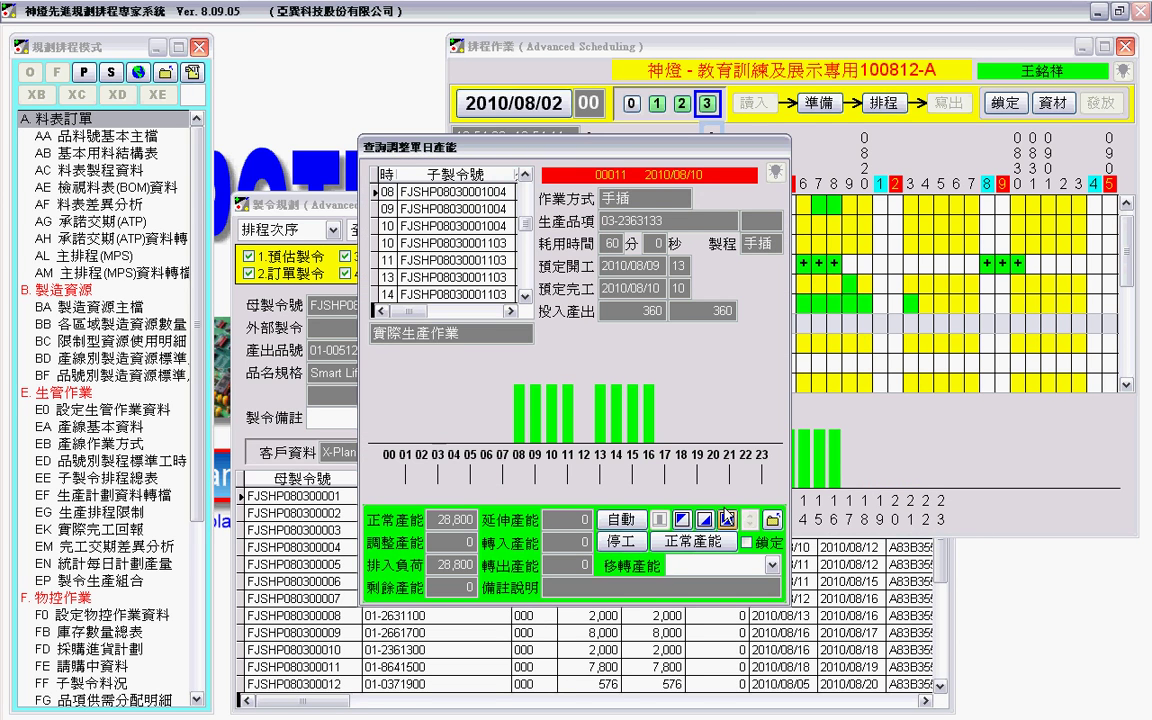
{"action": "key", "text": "Escape"}
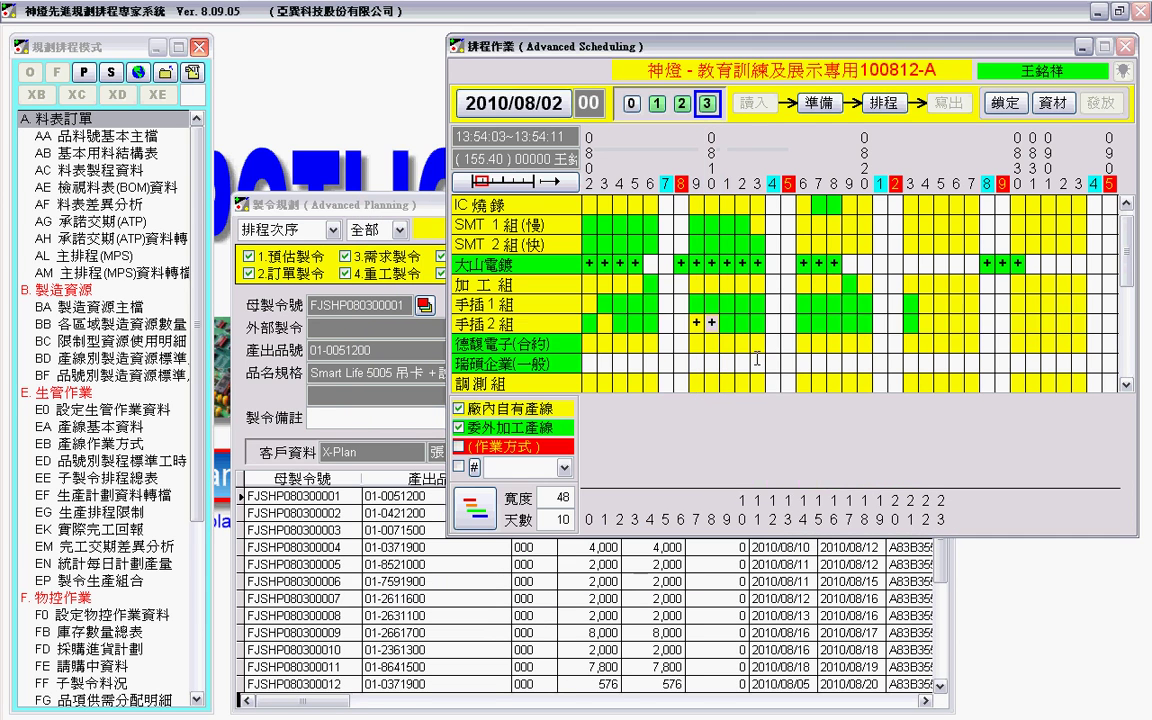
{"action": "double_click", "coordinate": [731, 325]}
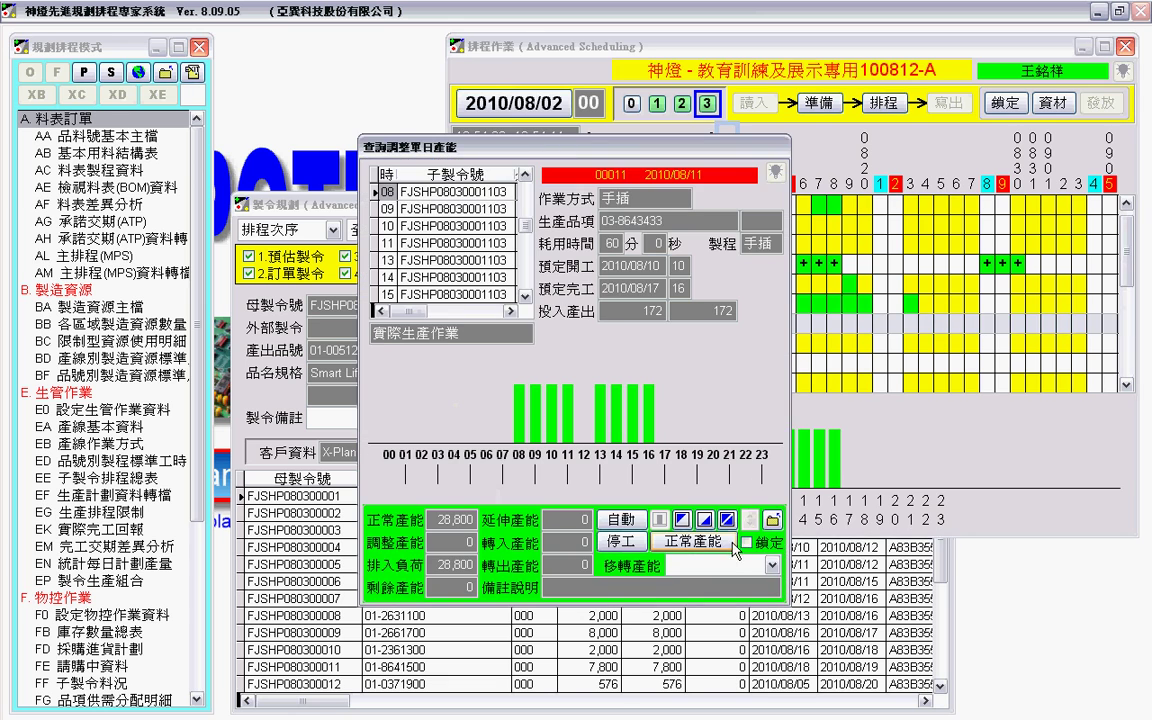
{"action": "key", "text": "Escape"}
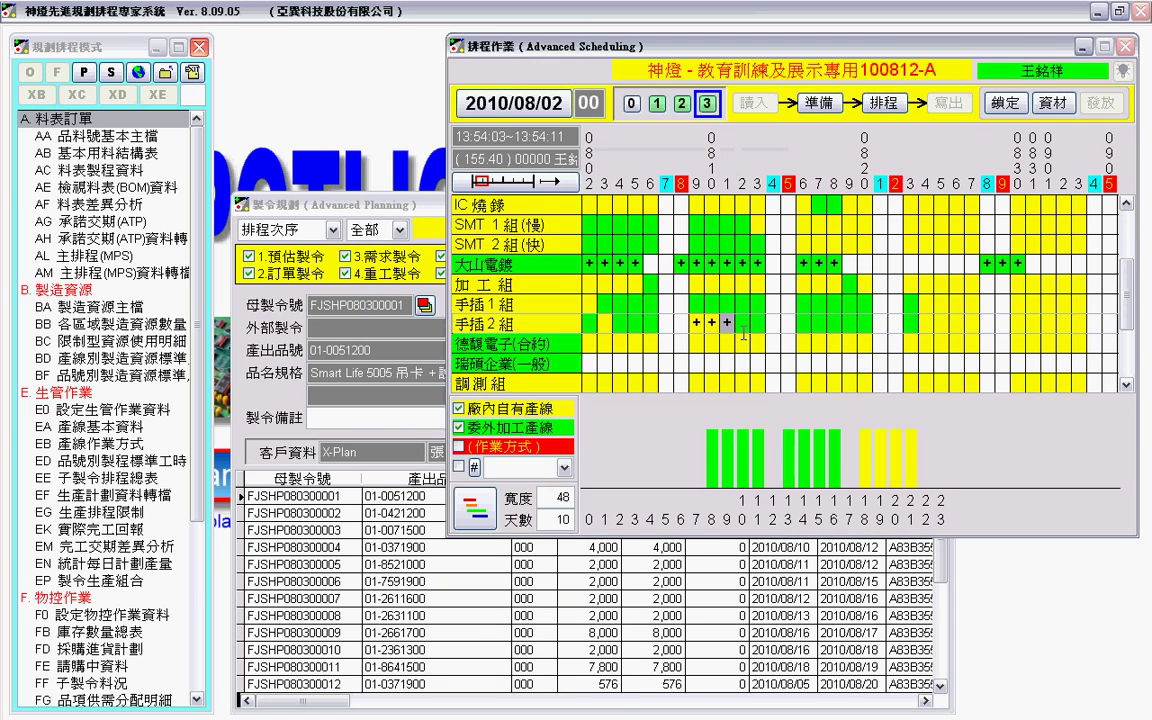
{"action": "double_click", "coordinate": [742, 324]}
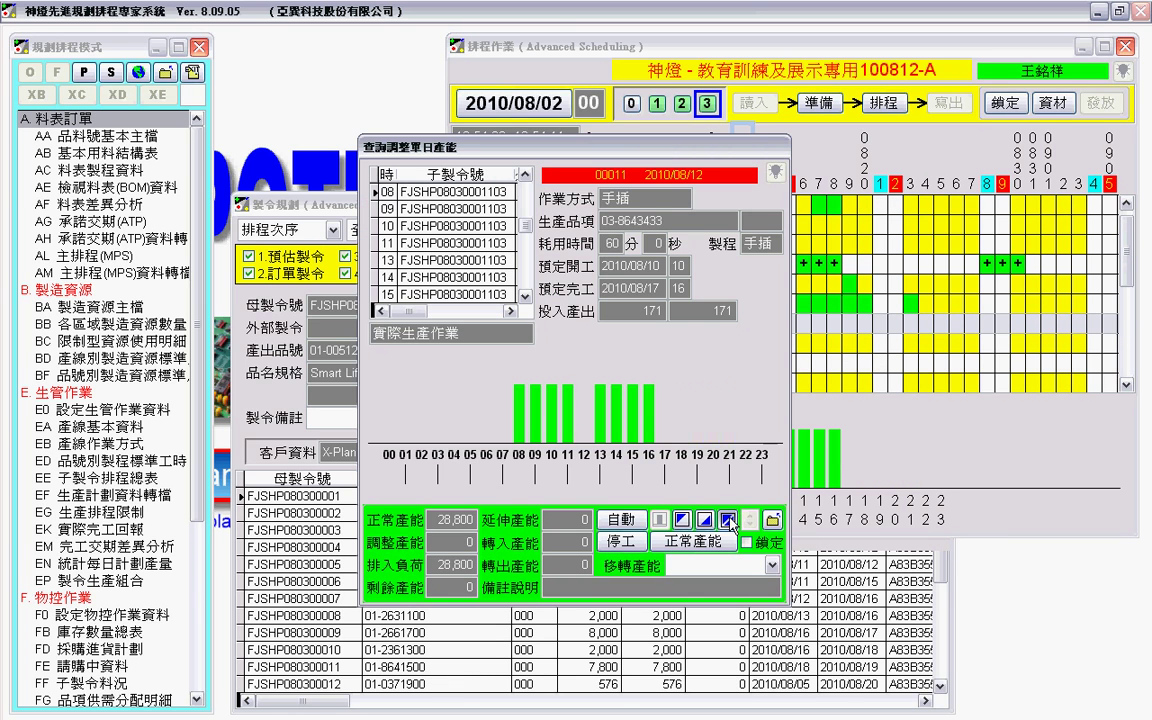
{"action": "left_click", "coordinate": [773, 520]}
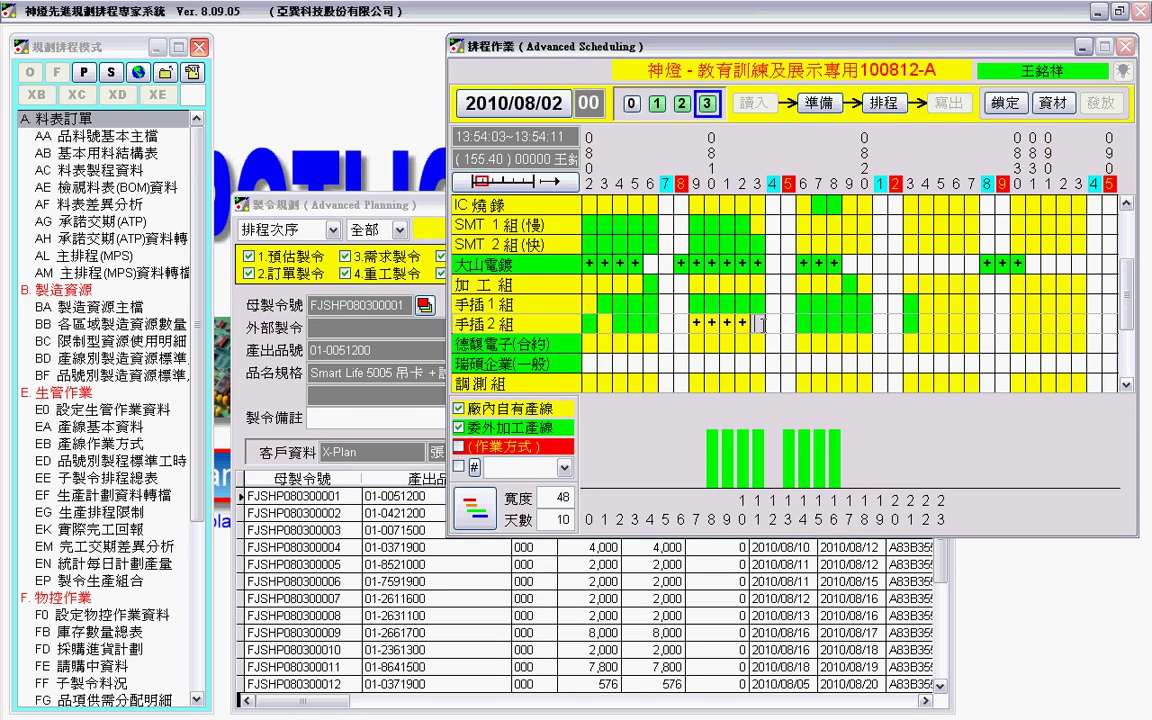
{"action": "double_click", "coordinate": [765, 333]}
{"action": "key", "text": "Escape"}
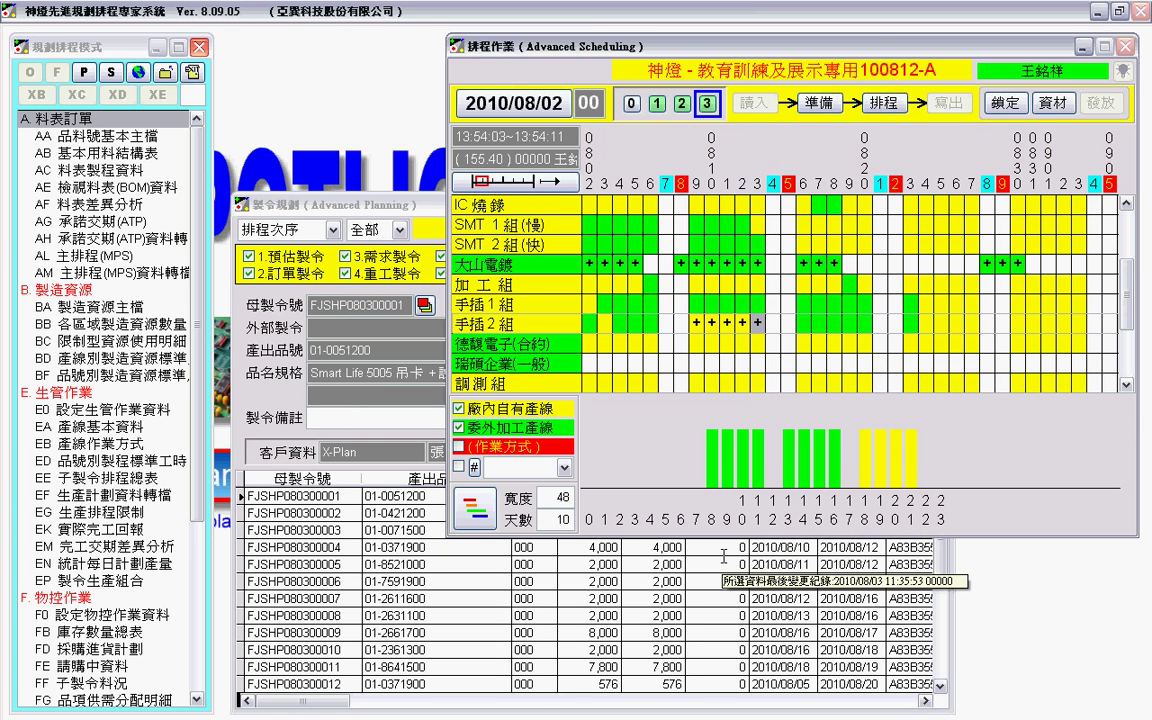
Compare the adjusted capacity of 手插 2 組 on 2010/08/10 with its weekday and Sunday overtime capacity in EA 產線基本資料
{"action": "double_click", "coordinate": [714, 325]}
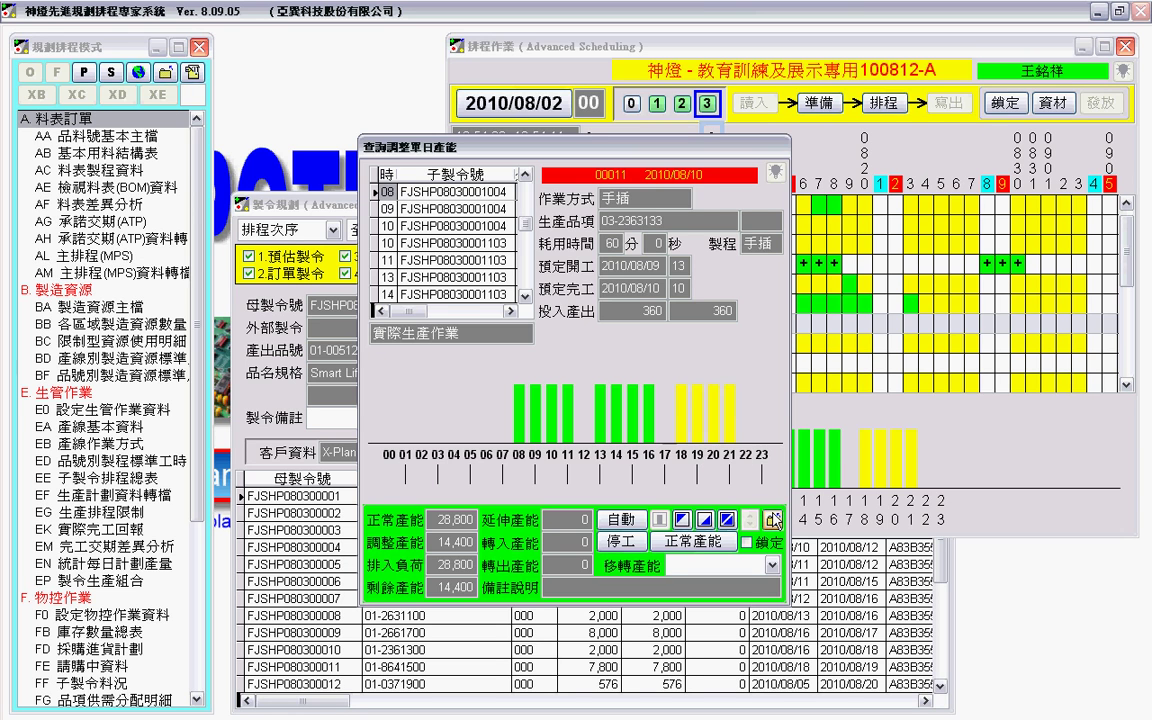
{"action": "key", "text": "Escape"}
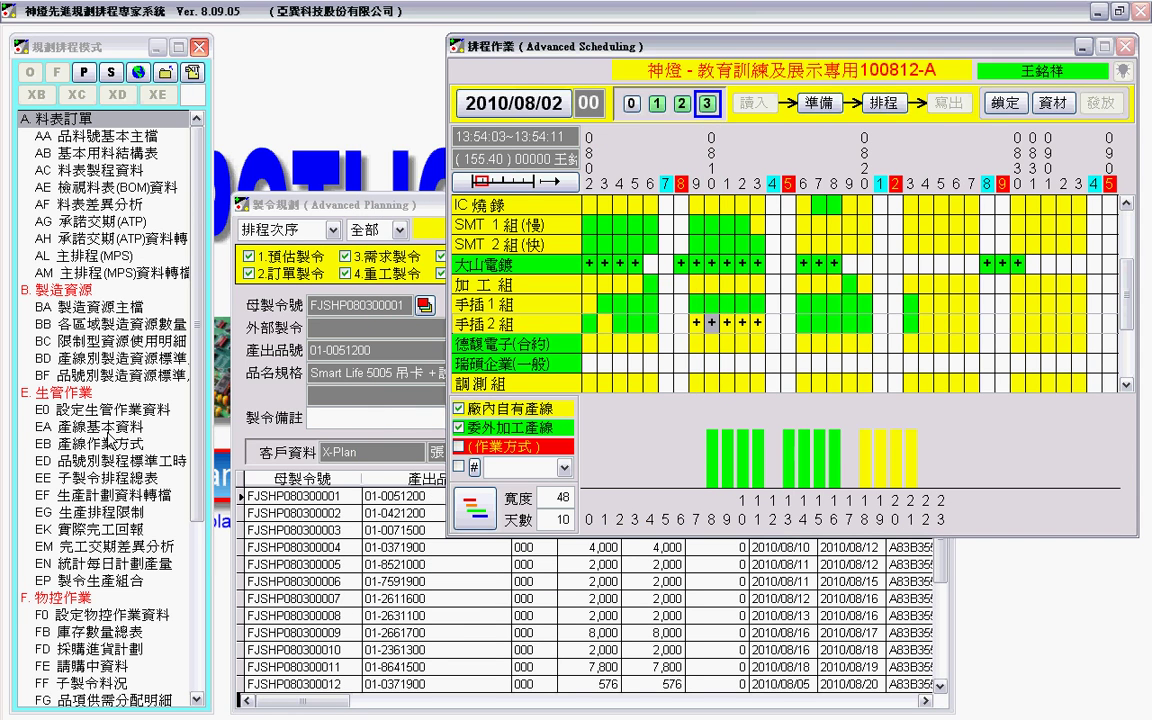
{"action": "double_click", "coordinate": [85, 426]}
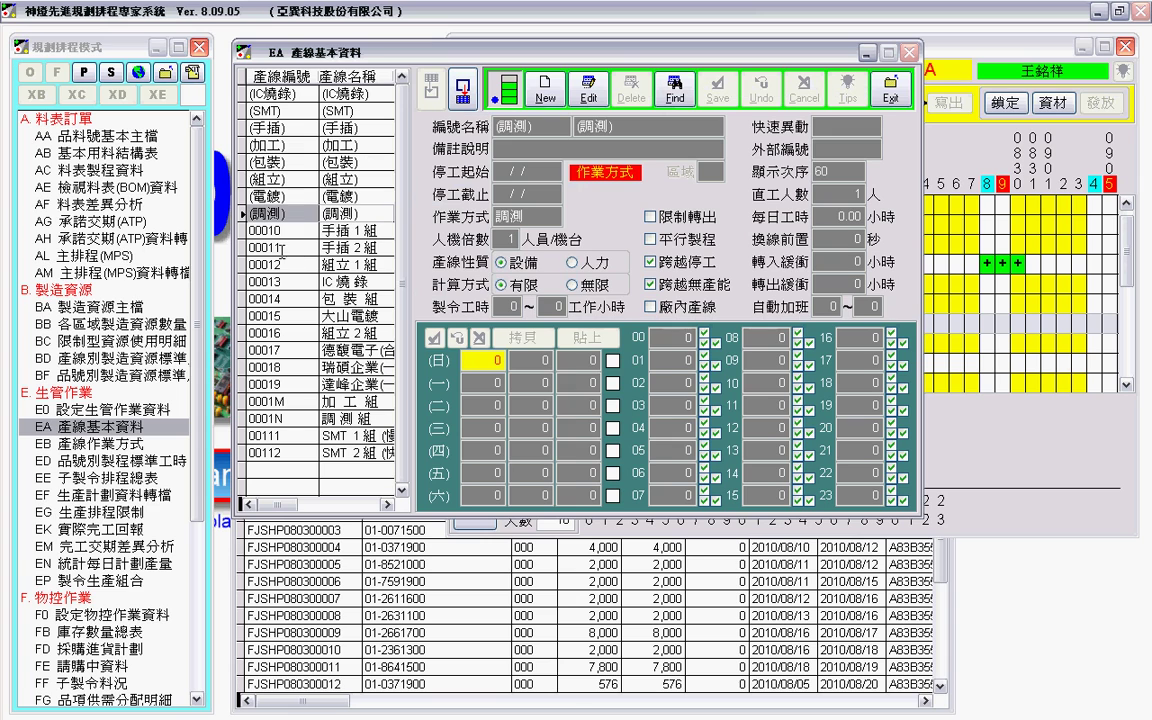
{"action": "left_click", "coordinate": [277, 247]}
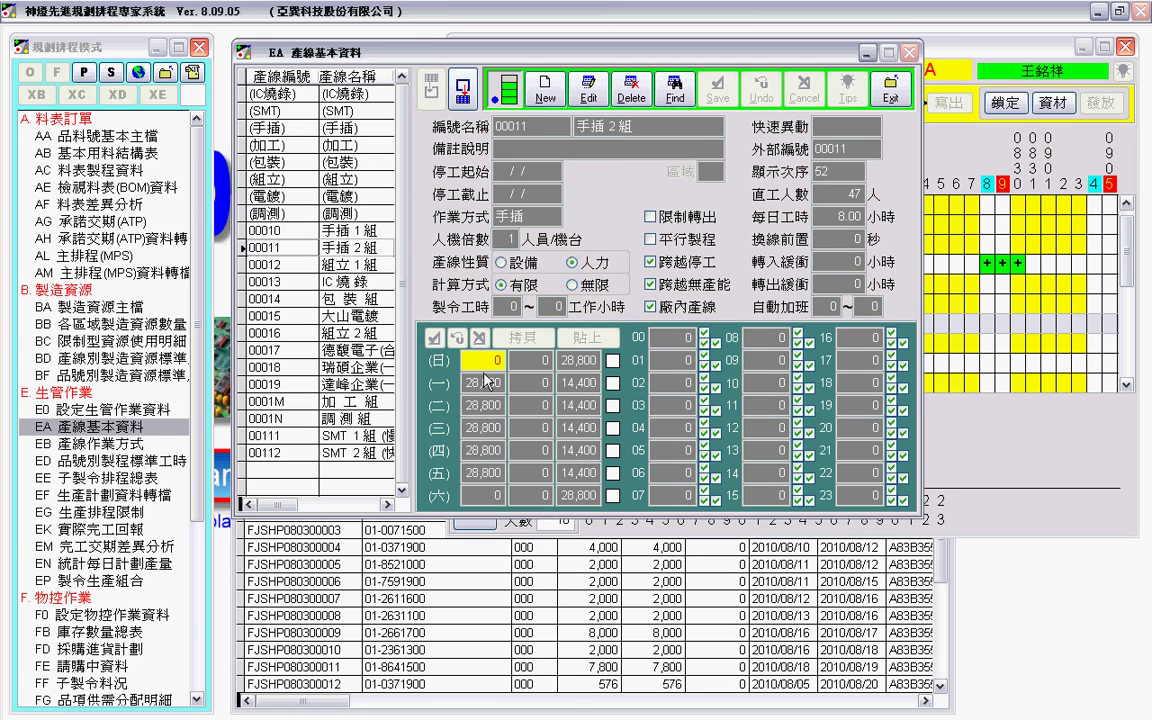
{"action": "left_click", "coordinate": [578, 427]}
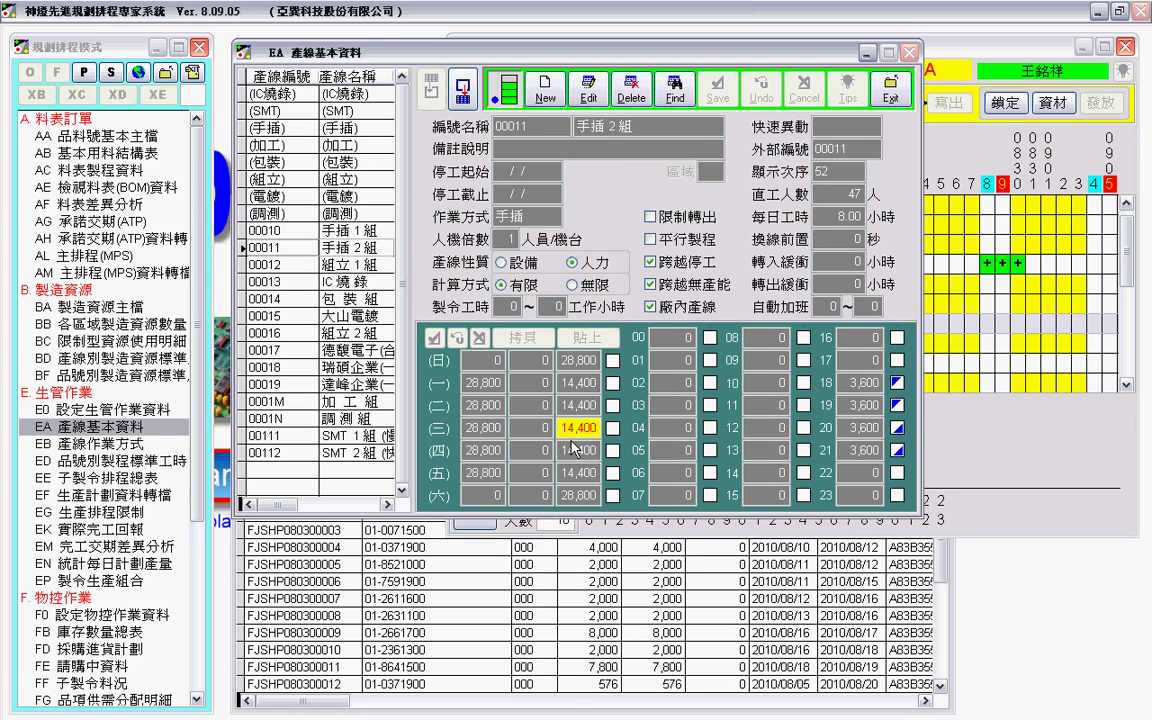
{"action": "left_click", "coordinate": [564, 362]}
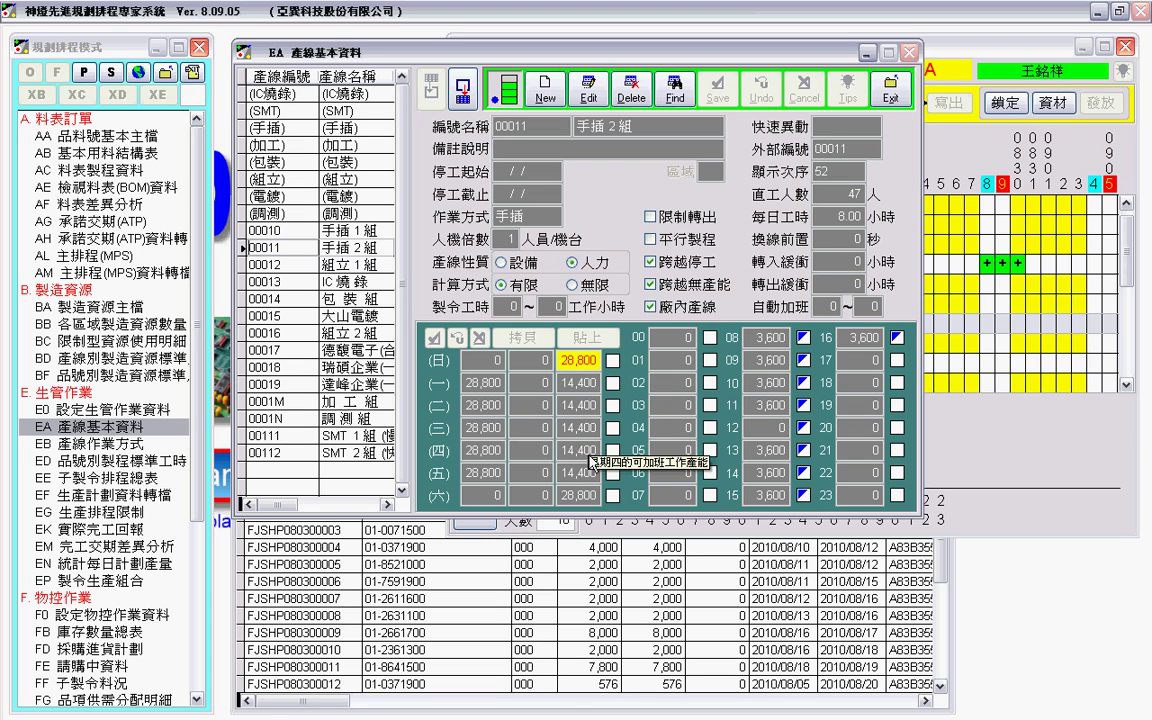
{"action": "left_click", "coordinate": [889, 88]}
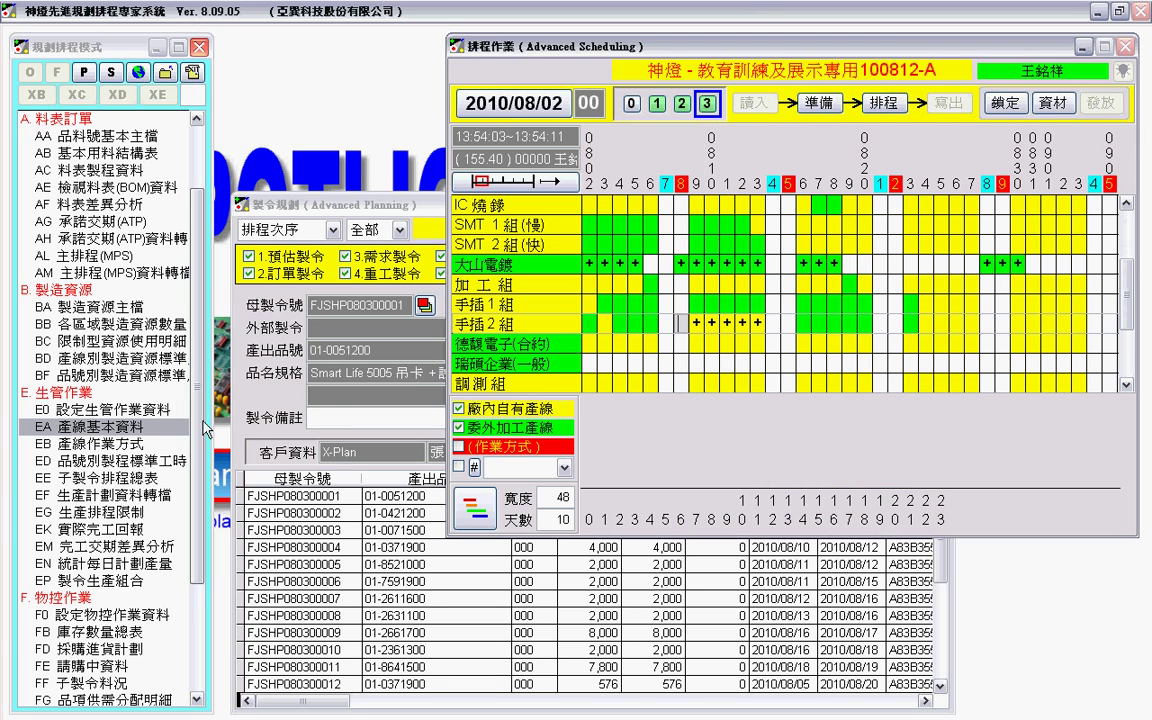
Show the Sunday overtime hours of 手插 2 組 in EA 產線基本資料 alongside the line's daily load chart in the scheduling grid
{"action": "double_click", "coordinate": [125, 427]}
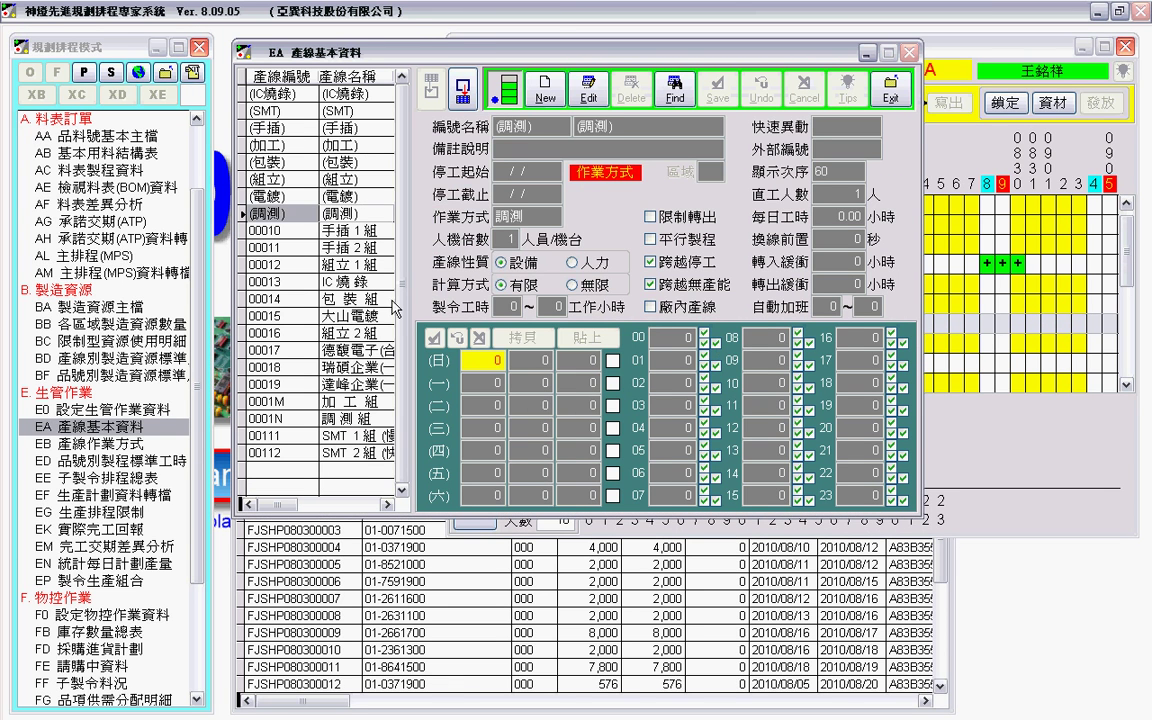
{"action": "left_click", "coordinate": [284, 248]}
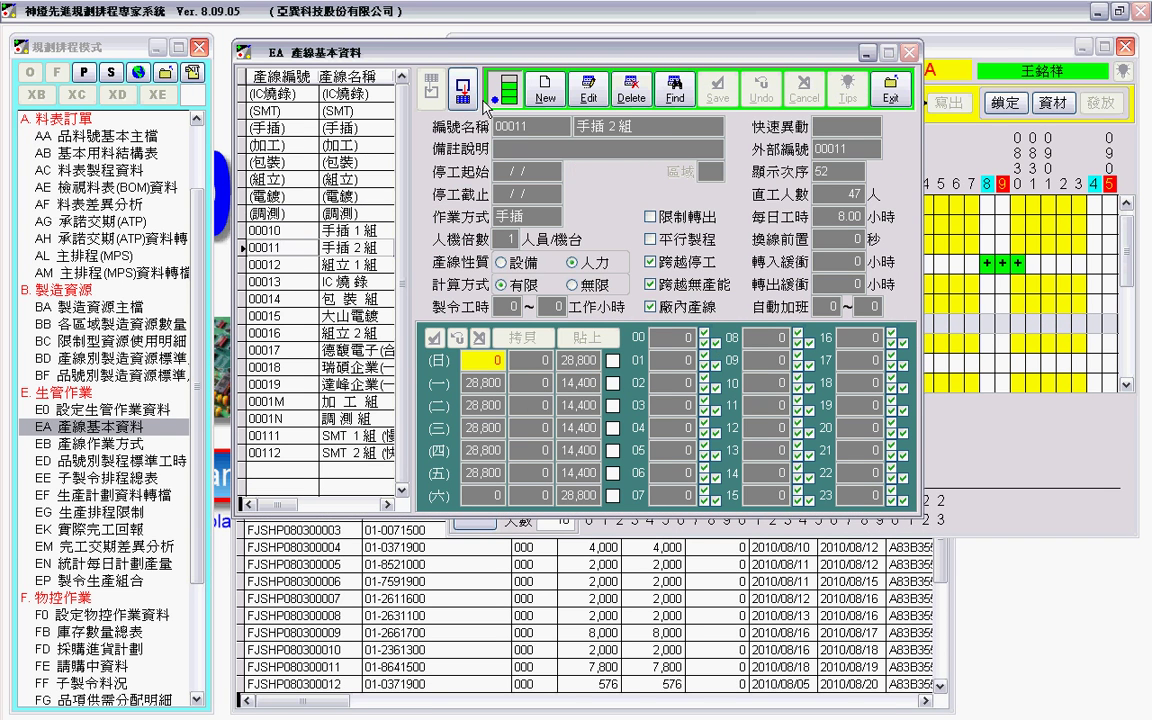
{"action": "left_click", "coordinate": [579, 360]}
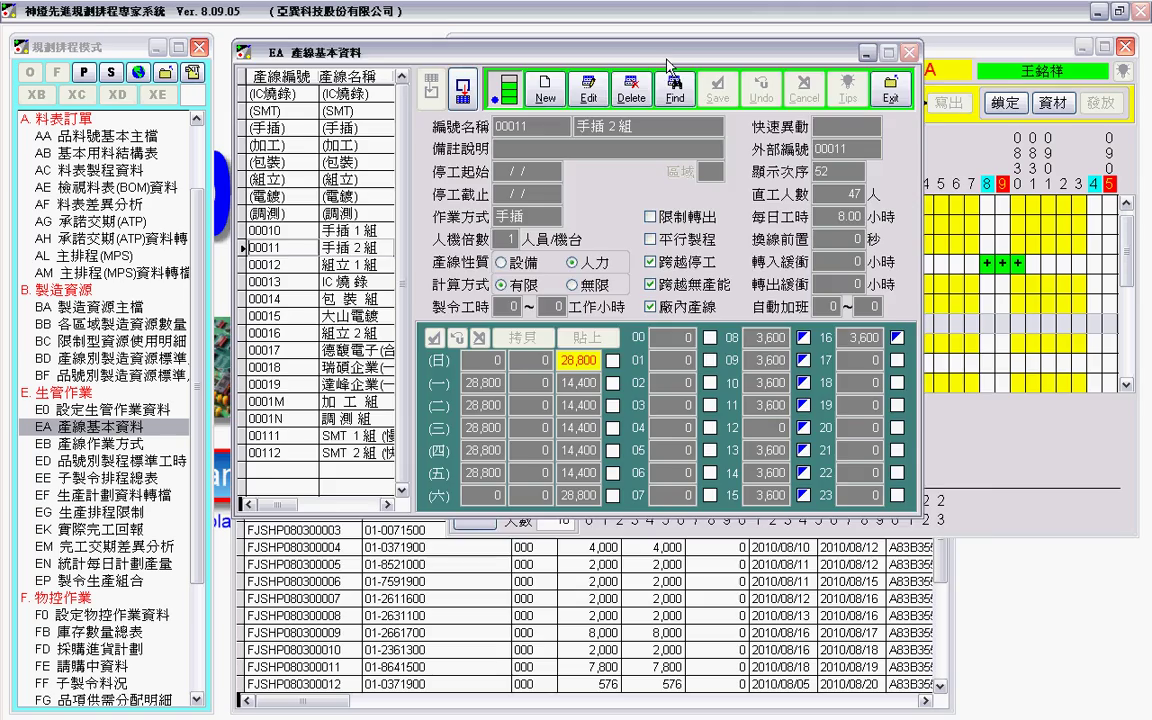
{"action": "left_click_drag", "start_coordinate": [602, 55], "coordinate": [888, 280]}
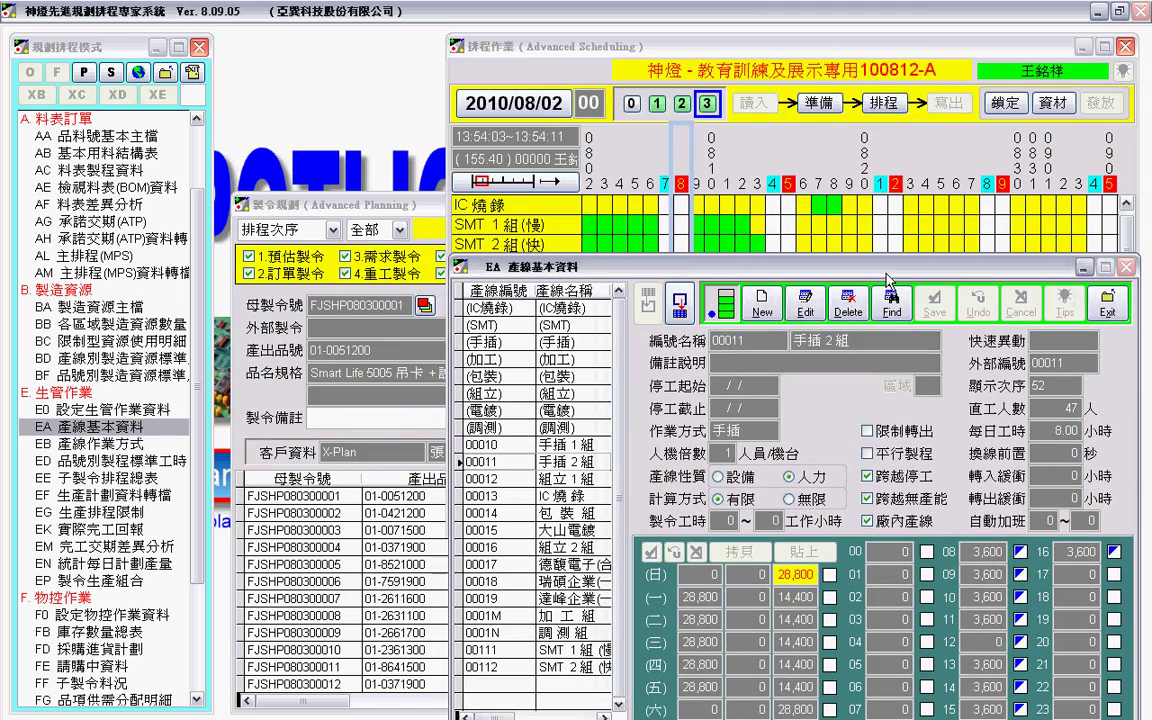
{"action": "left_click", "coordinate": [818, 72]}
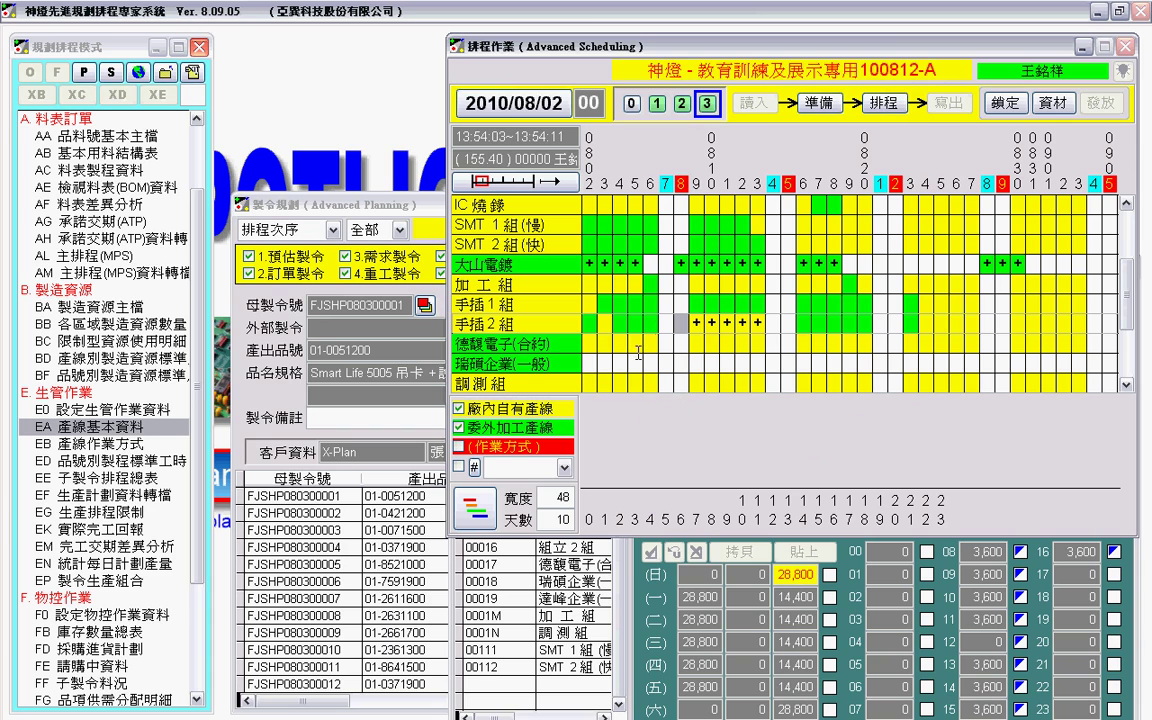
{"action": "left_click", "coordinate": [645, 316]}
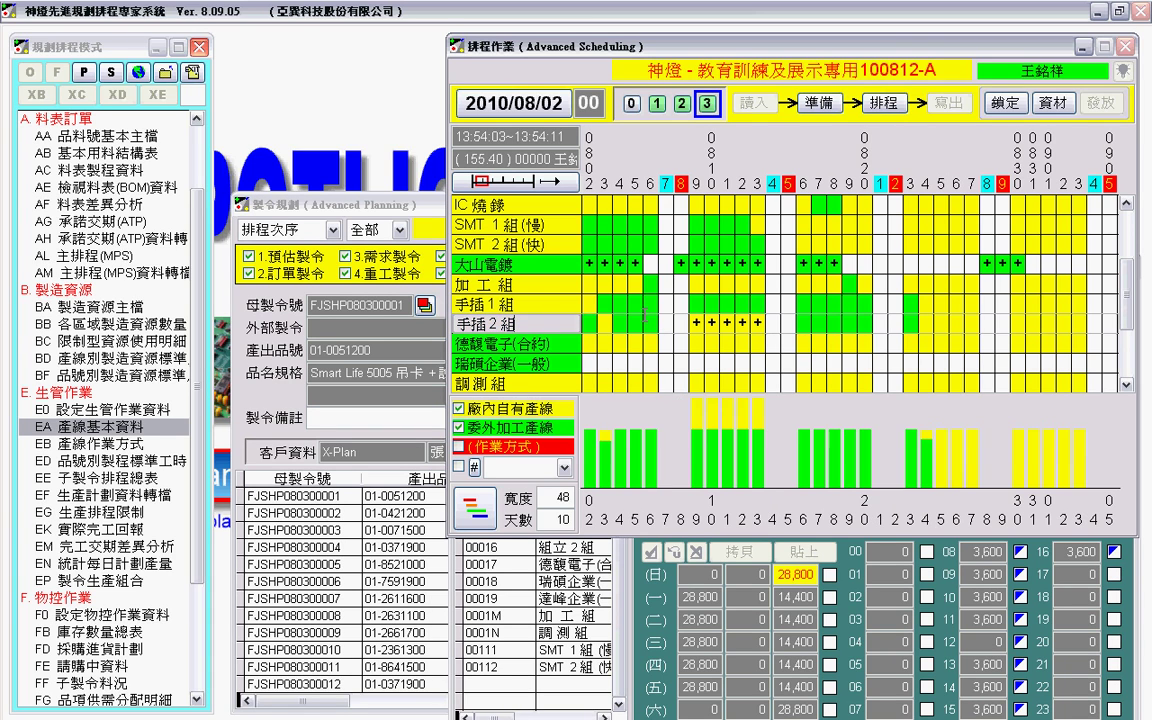
Add the Sunday overtime capacity (調整產能 28,800) to 手插 2 組 on 2010/08/08
{"action": "left_click", "coordinate": [684, 318]}
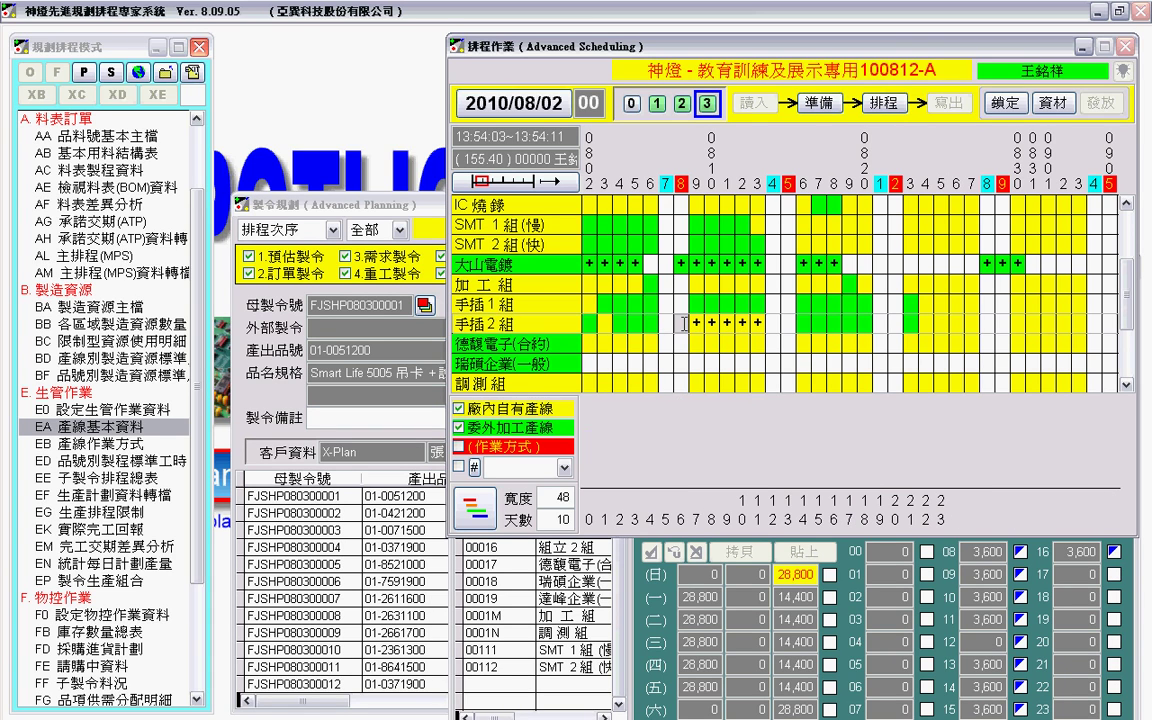
{"action": "double_click", "coordinate": [684, 322]}
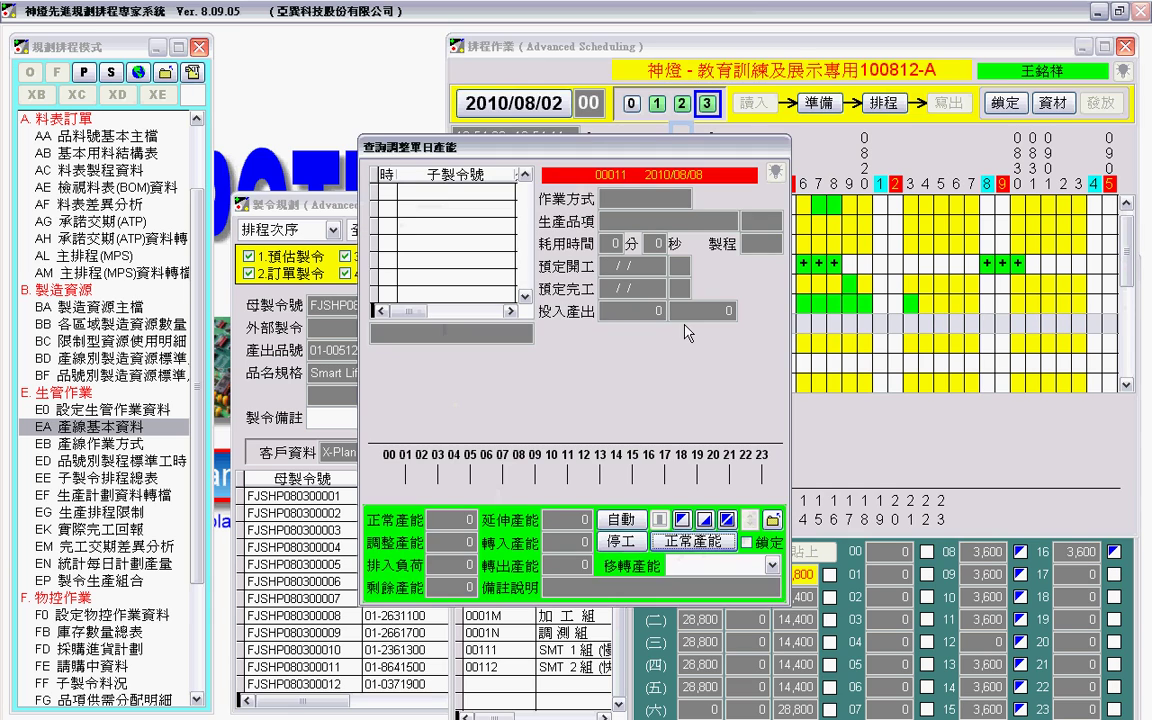
{"action": "left_click", "coordinate": [697, 540]}
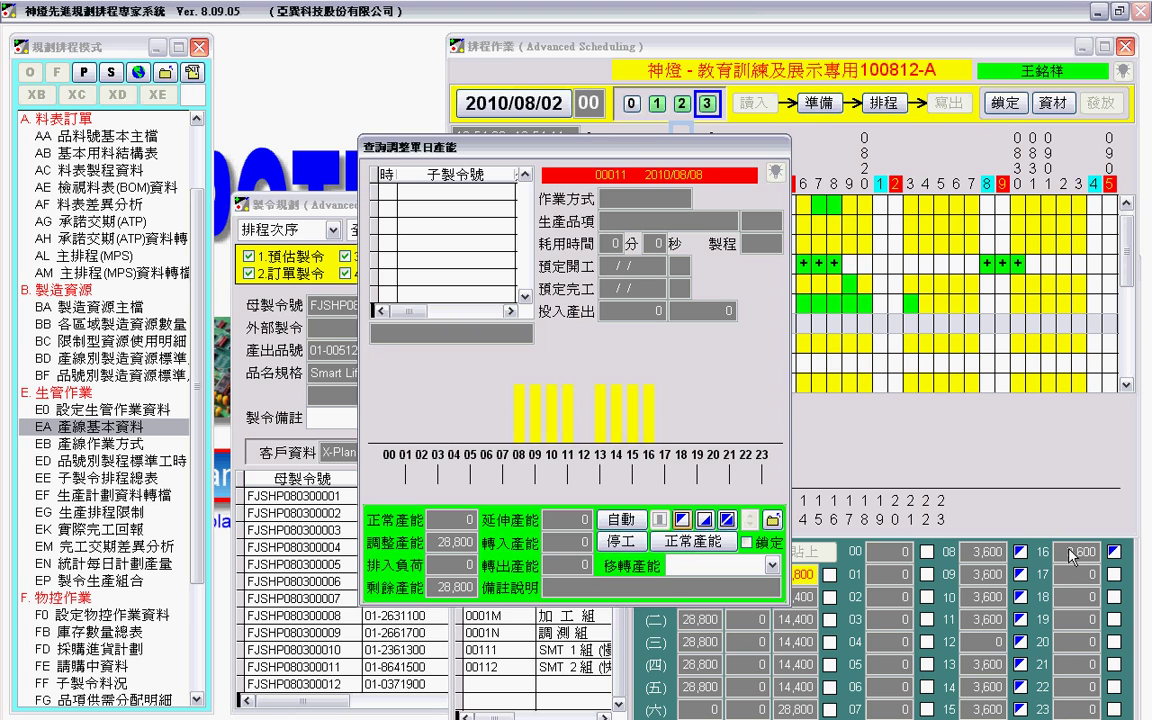
{"action": "left_click", "coordinate": [772, 520]}
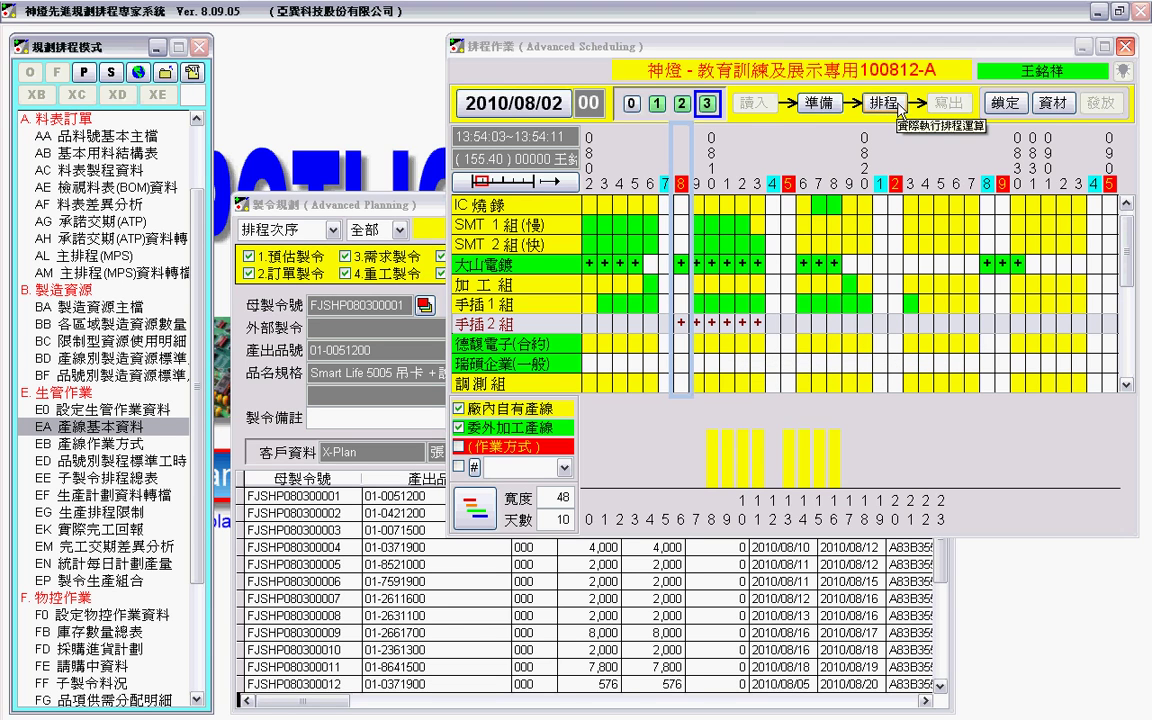
Run the scheduling calculation (排程) for 第三套模擬資料 and check the hourly load of 手插 2 組 on the overtime days
{"action": "left_click", "coordinate": [885, 104]}
{"action": "left_click", "coordinate": [810, 166]}
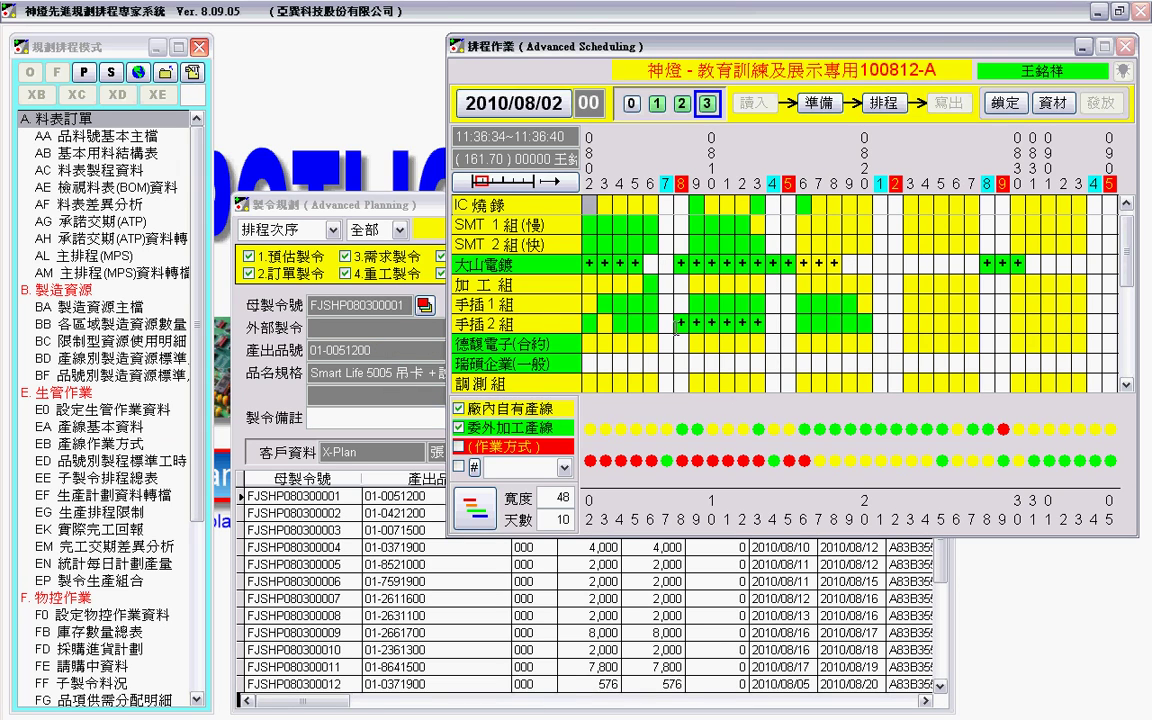
{"action": "left_click", "coordinate": [695, 323]}
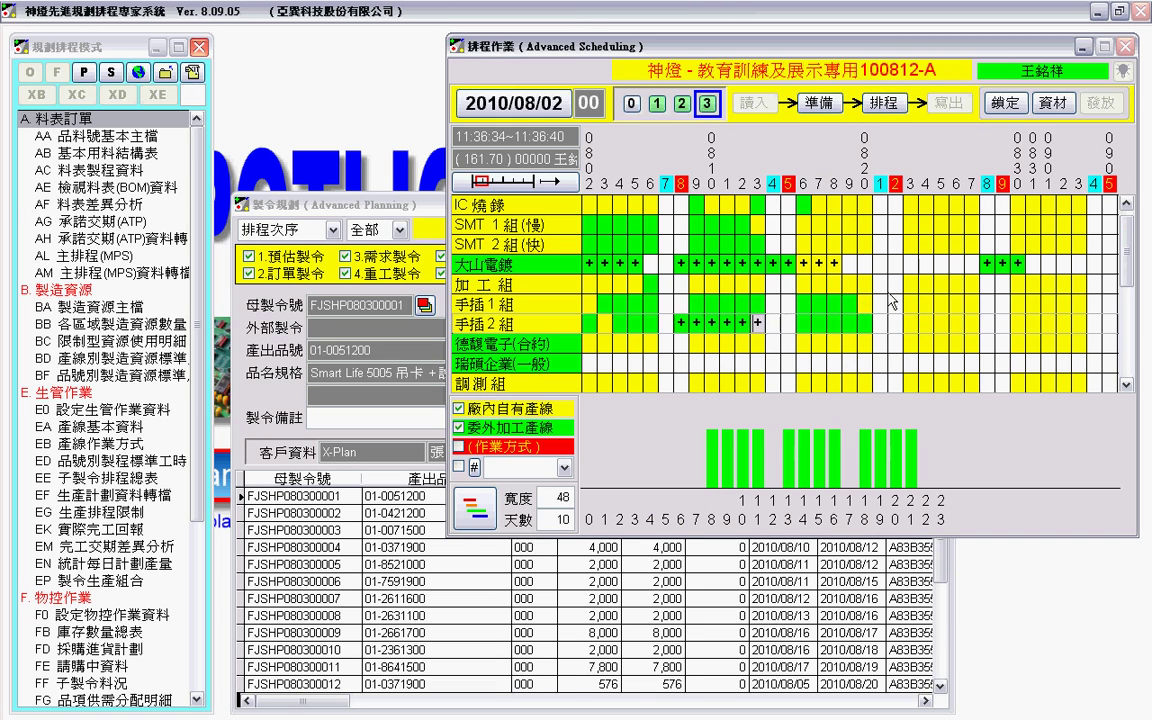
{"action": "mouse_move", "coordinate": [883, 325]}
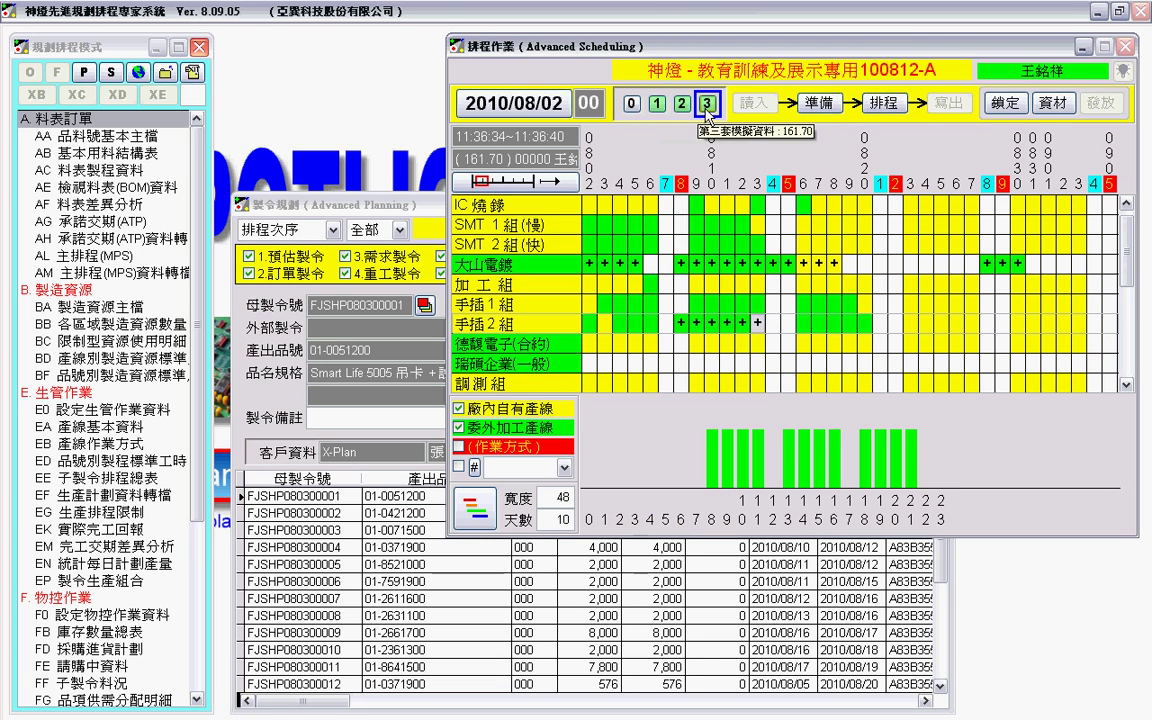
Compare the daily load chart of 手插 2 組 in data set 0 with the one in simulation set 3
{"action": "left_click", "coordinate": [631, 103]}
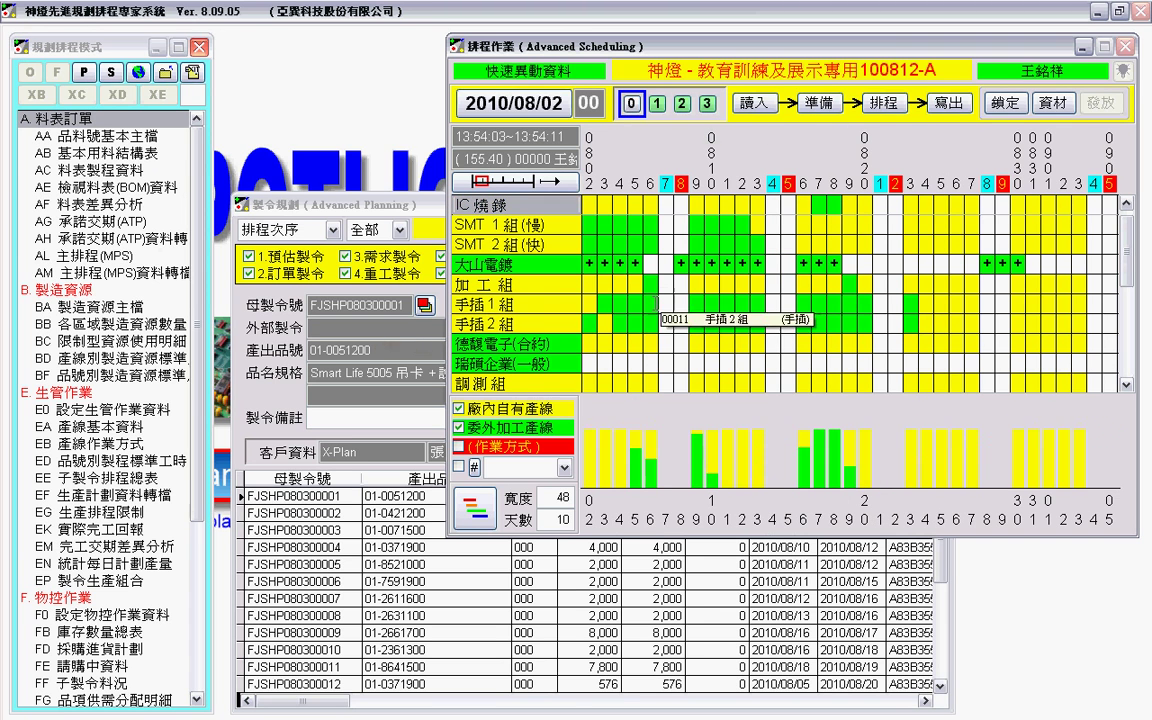
{"action": "left_click", "coordinate": [556, 324]}
{"action": "scroll", "coordinate": [556, 323], "scroll_direction": "down", "scroll_amount": 1}
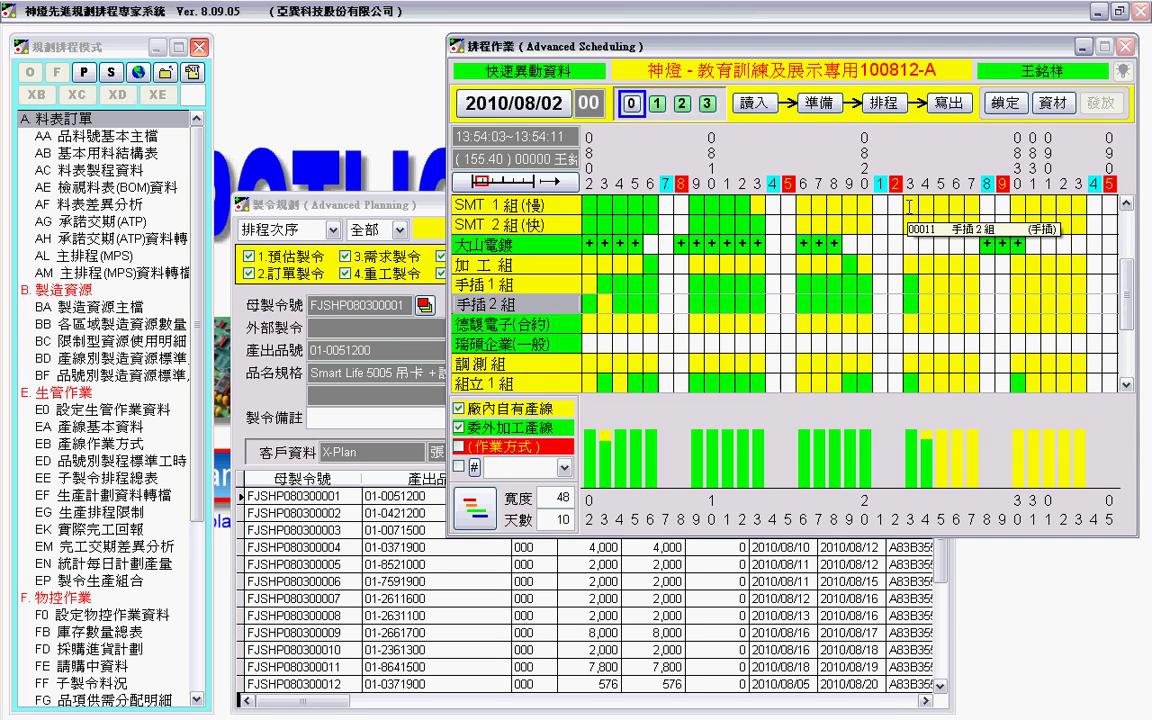
{"action": "left_click", "coordinate": [706, 105]}
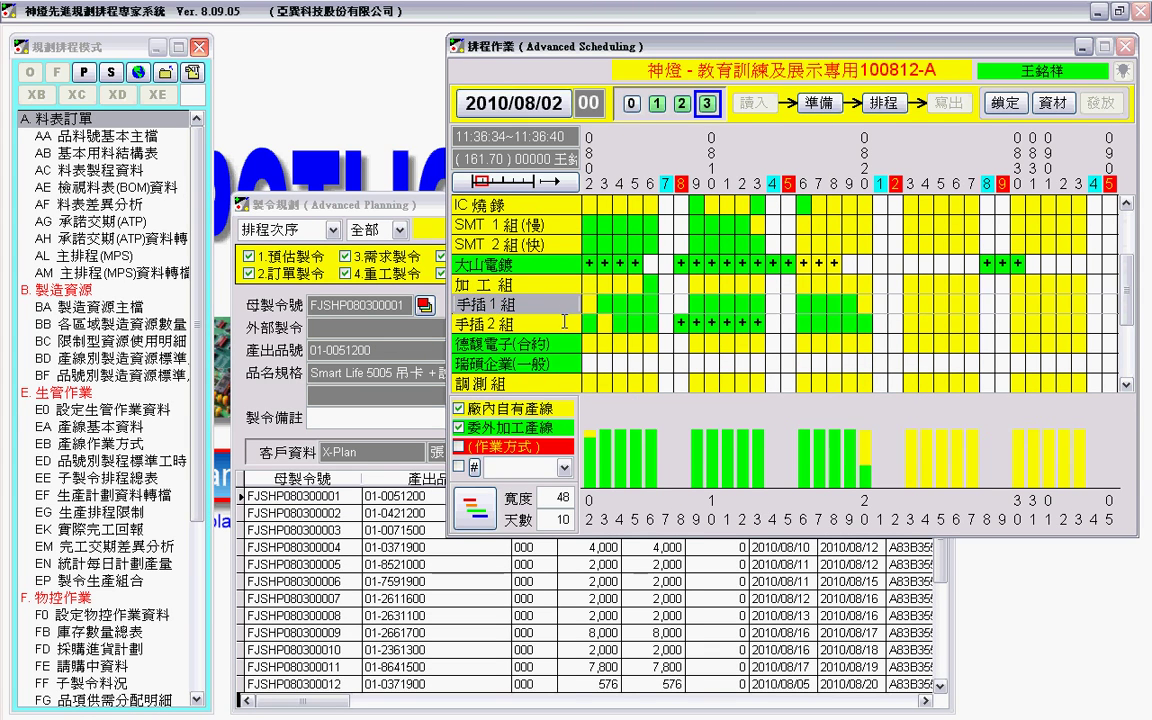
{"action": "scroll", "coordinate": [563, 315], "scroll_direction": "down", "scroll_amount": 1}
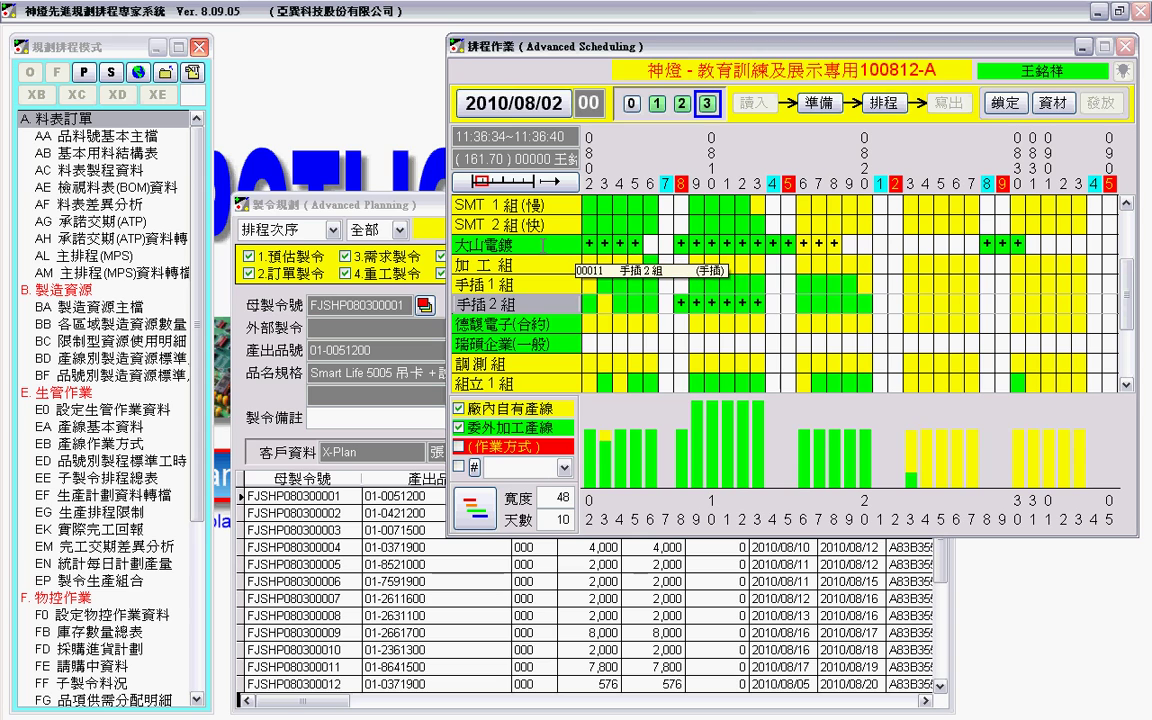
Show the hourly load of 手插 1 組 on 2010/08/11 in simulation set 3
{"action": "scroll", "coordinate": [600, 250], "scroll_direction": "up", "scroll_amount": 1}
{"action": "scroll", "coordinate": [700, 255], "scroll_direction": "down", "scroll_amount": 1}
{"action": "scroll", "coordinate": [722, 262], "scroll_direction": "up", "scroll_amount": 1}
{"action": "left_click", "coordinate": [722, 262]}
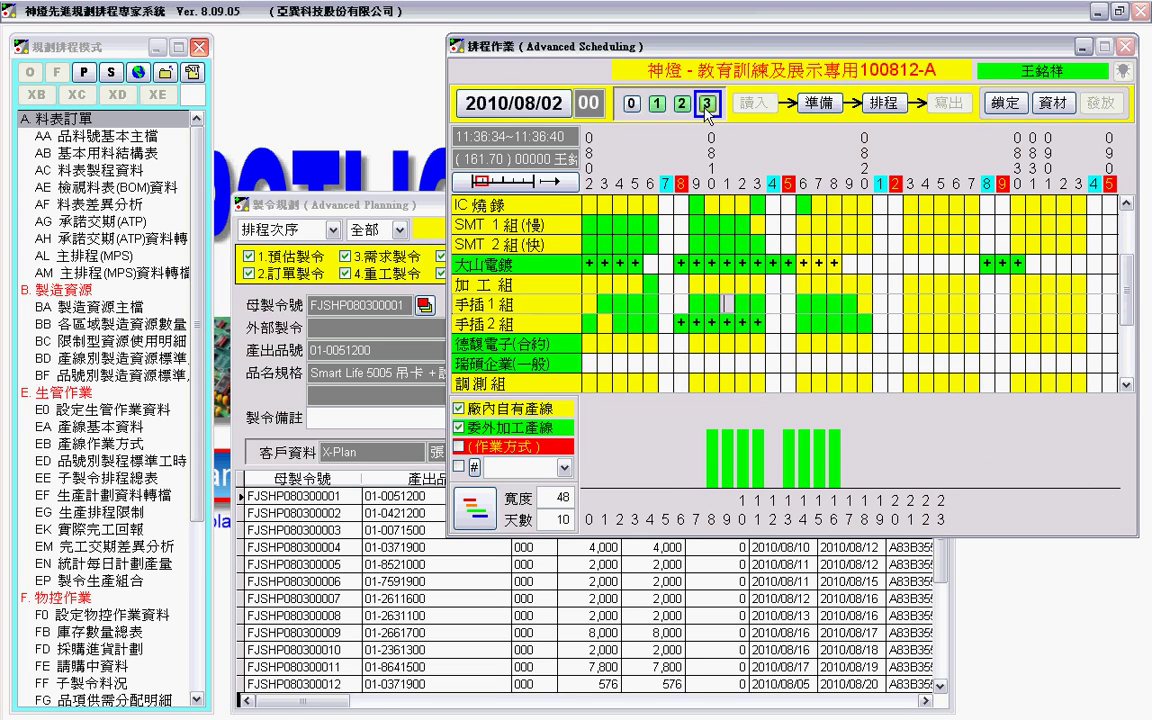
Check the hourly load of 手插 2 組 on 2010/08/12 and look over the assembly and packing lines in simulation set 3
{"action": "scroll", "coordinate": [759, 327], "scroll_direction": "down", "scroll_amount": 1}
{"action": "left_click", "coordinate": [742, 302]}
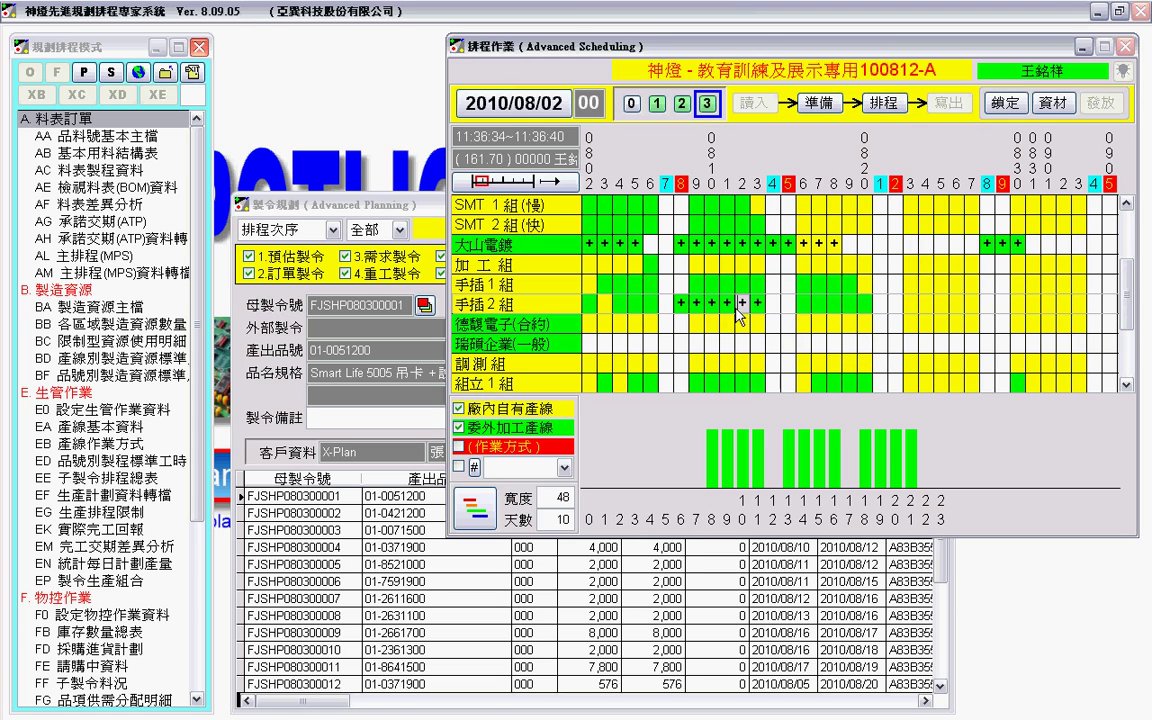
{"action": "scroll", "coordinate": [725, 320], "scroll_direction": "down", "scroll_amount": 3}
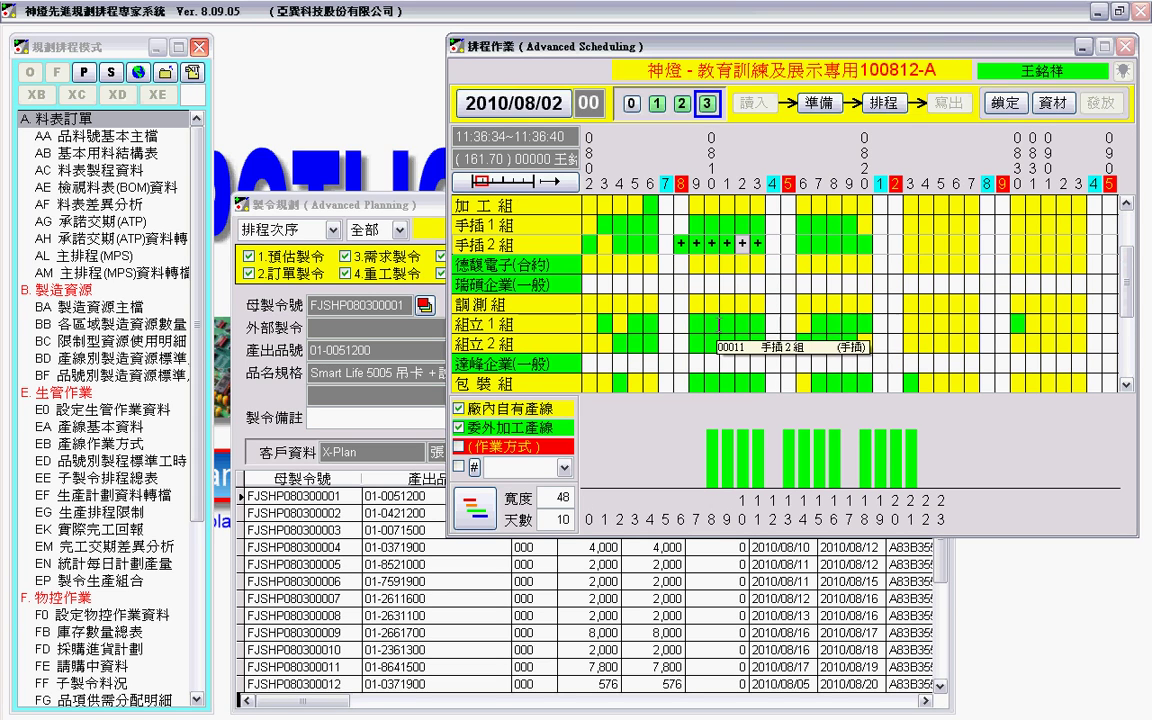
{"action": "scroll", "coordinate": [740, 350], "scroll_direction": "down", "scroll_amount": 1}
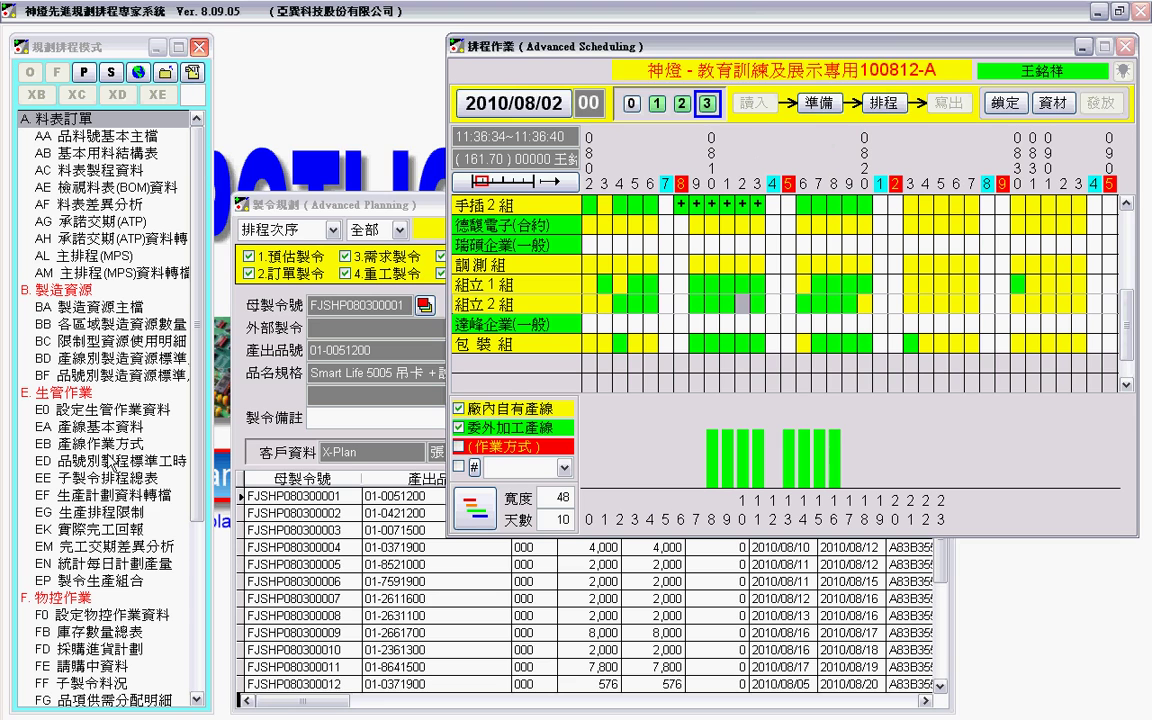
Run the completion date difference analysis (EM 完工交期差異分析) with 正式資料區(0) as the baseline
{"action": "left_click", "coordinate": [100, 546]}
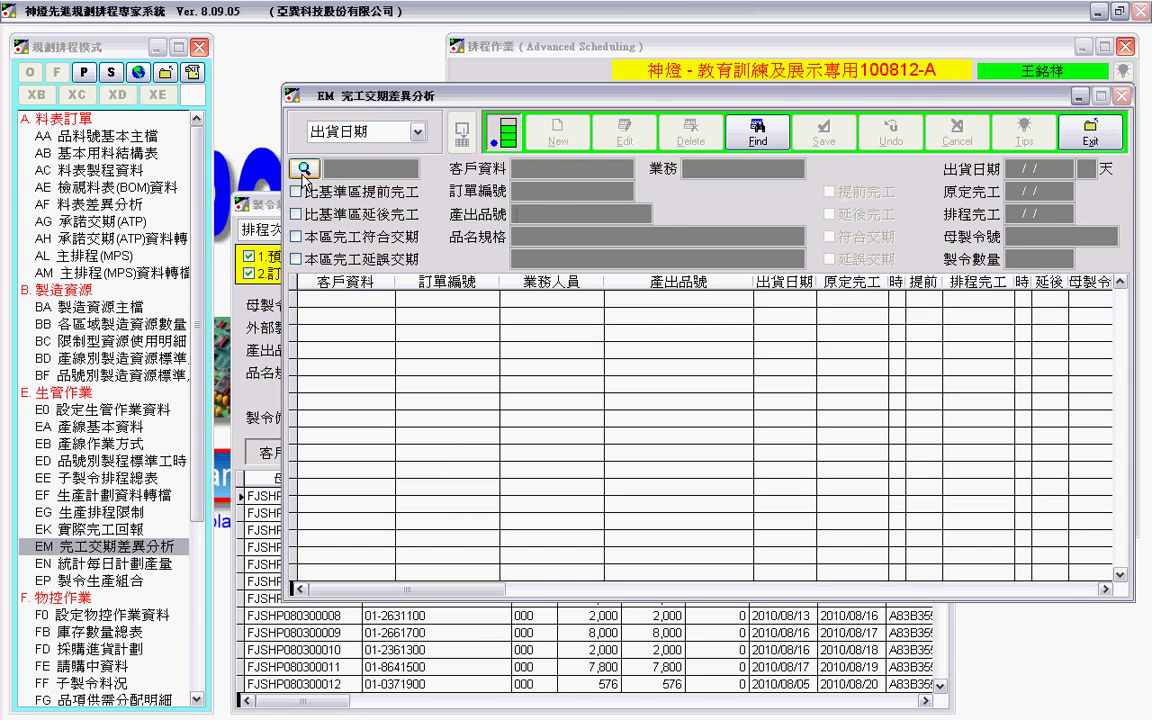
{"action": "left_click", "coordinate": [305, 169]}
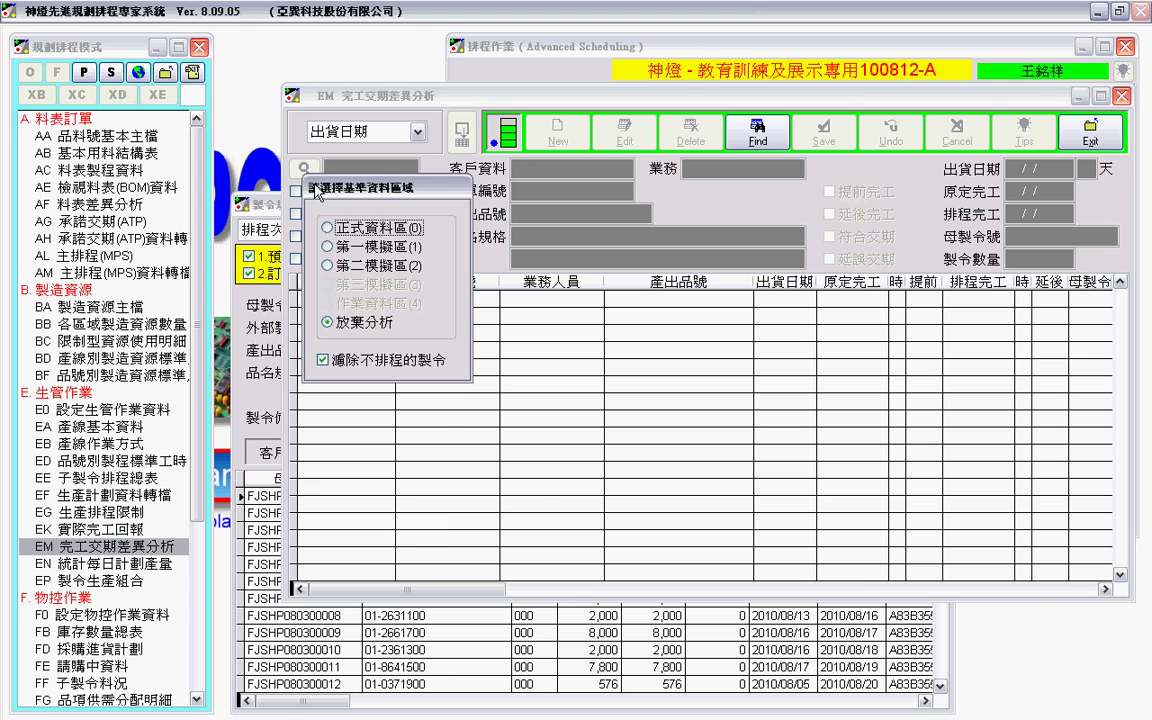
{"action": "left_click", "coordinate": [335, 228]}
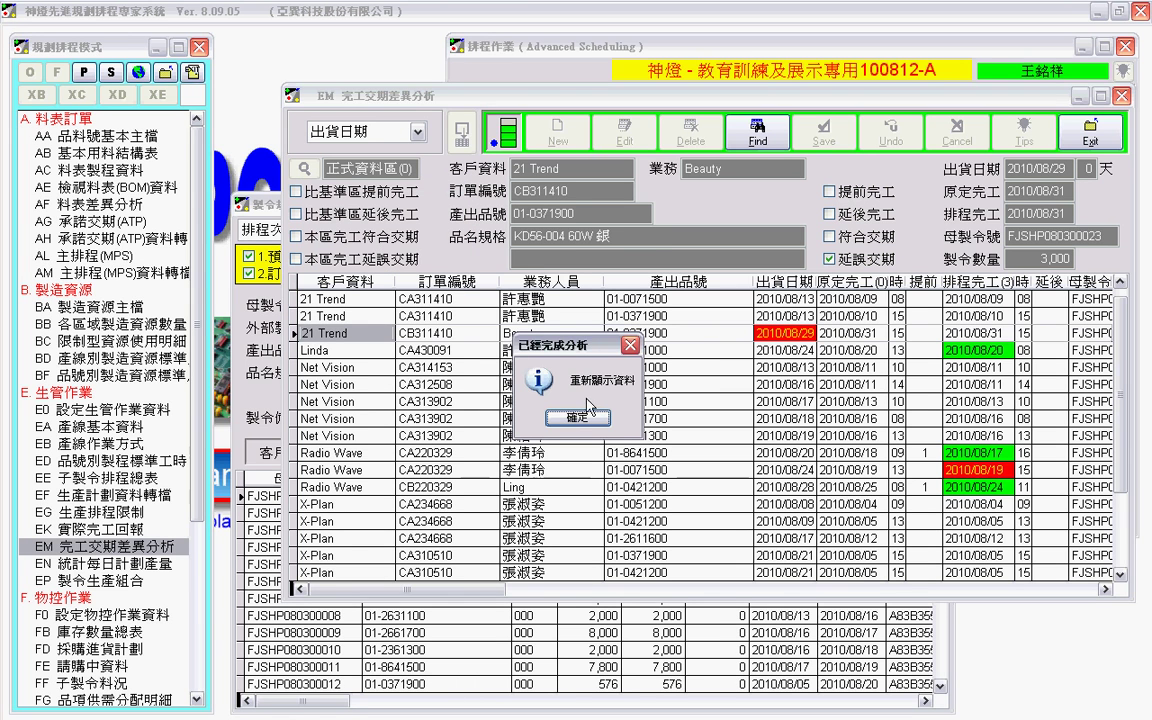
{"action": "key", "text": "Return"}
Compare the 原定完工 and 排程完工 dates order by order, from product 01-2631100 down to 01-8521000
{"action": "scroll", "coordinate": [790, 458], "scroll_direction": "down", "scroll_amount": 1}
{"action": "scroll", "coordinate": [790, 460], "scroll_direction": "down", "scroll_amount": 2}
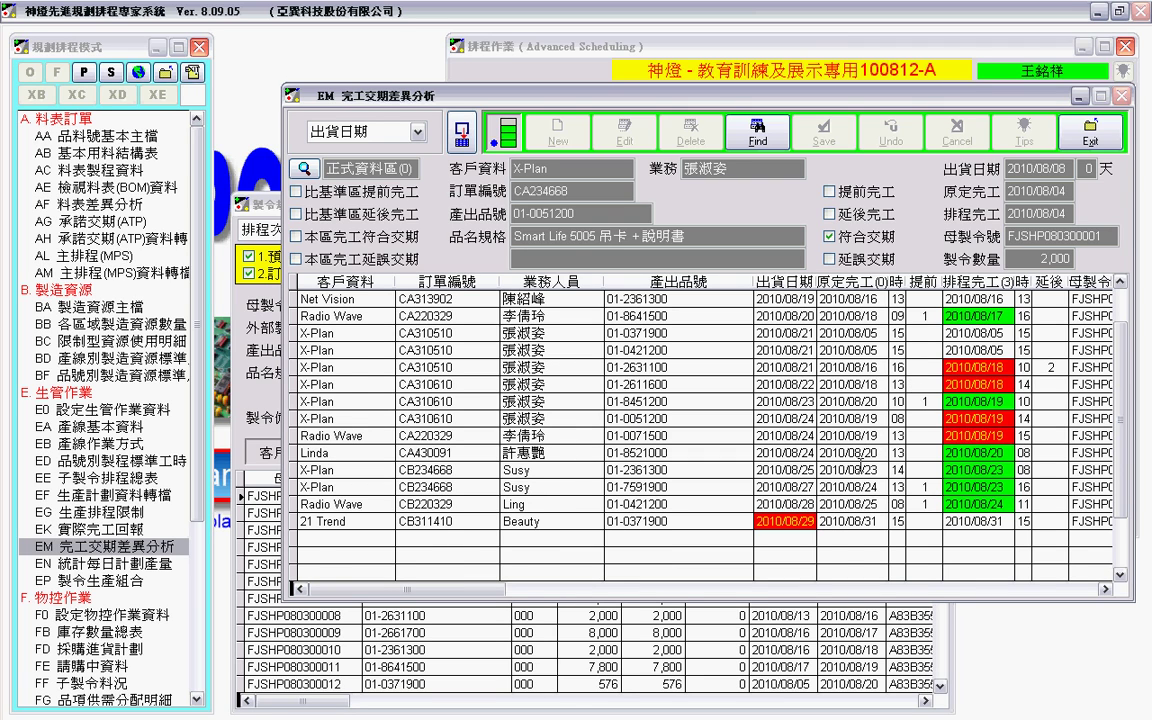
{"action": "scroll", "coordinate": [864, 460], "scroll_direction": "up", "scroll_amount": 2}
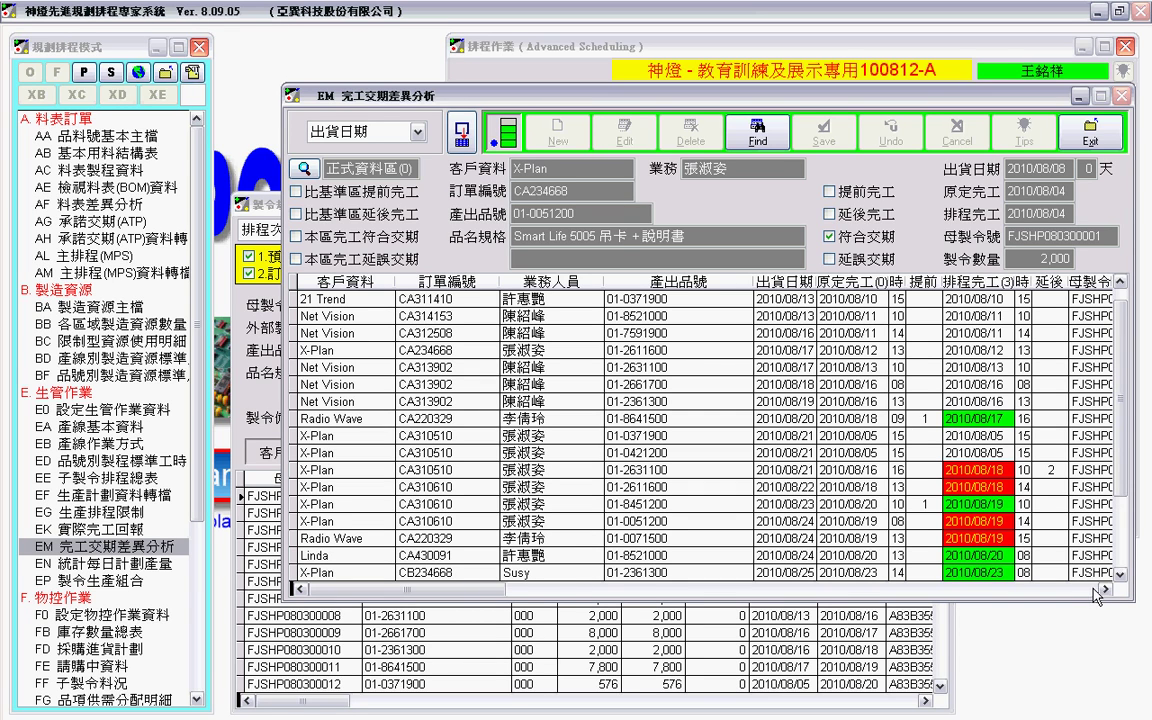
{"action": "left_click", "coordinate": [864, 469]}
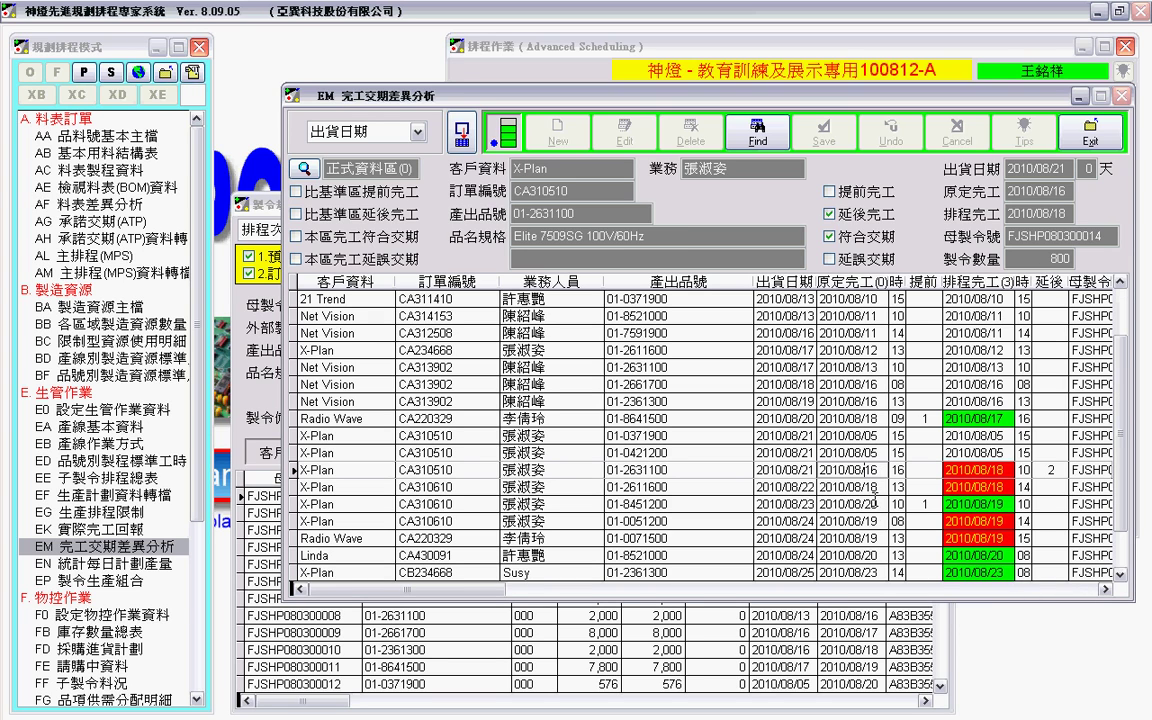
{"action": "key", "text": "Down"}
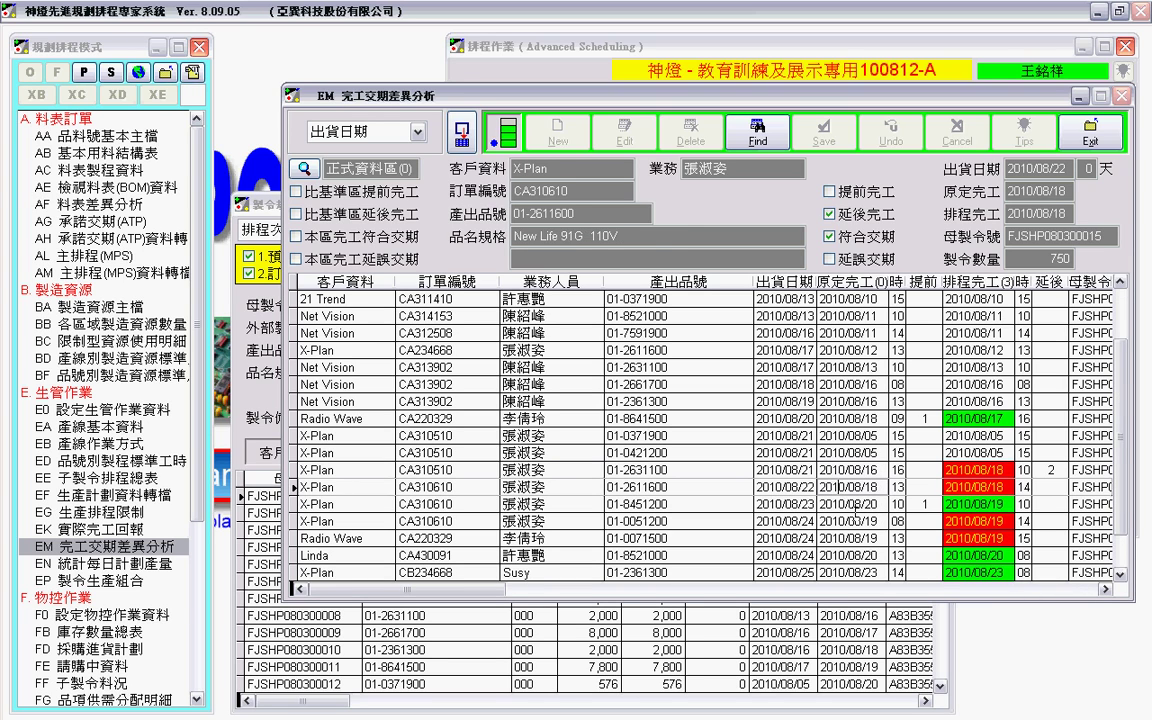
{"action": "key", "text": "Down"}
{"action": "key", "text": "Down"}
{"action": "key", "text": "Down"}
{"action": "key", "text": "Down"}
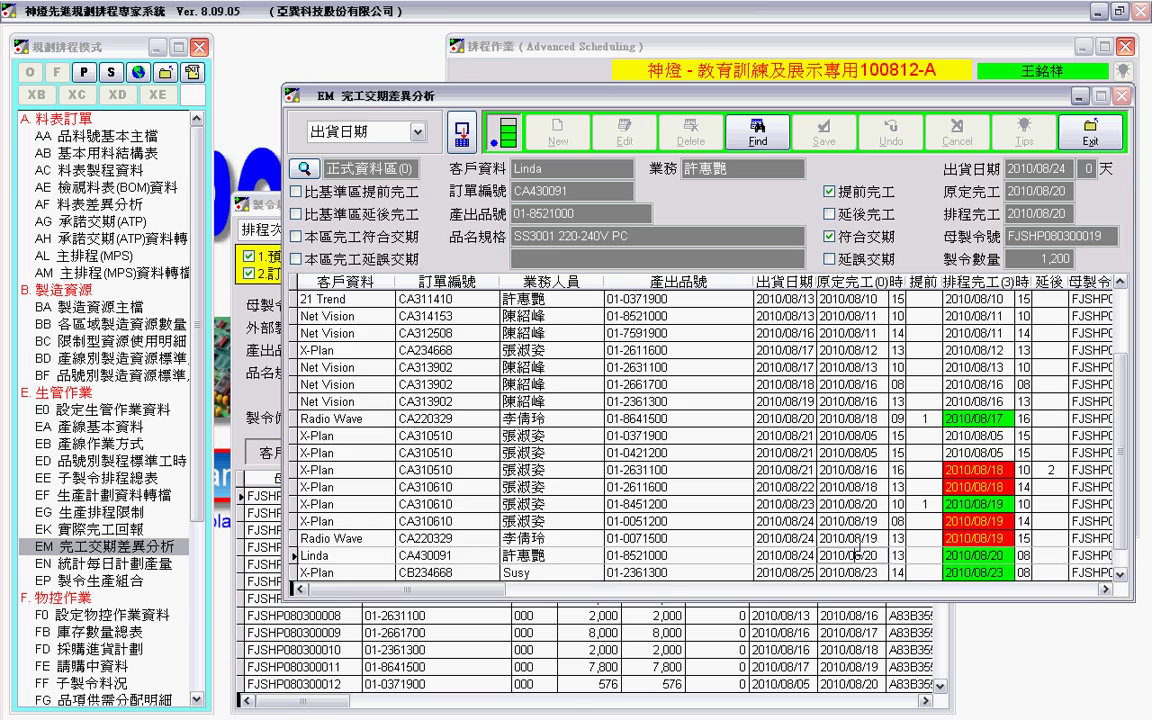
{"action": "scroll", "coordinate": [859, 552], "scroll_direction": "down", "scroll_amount": 3}
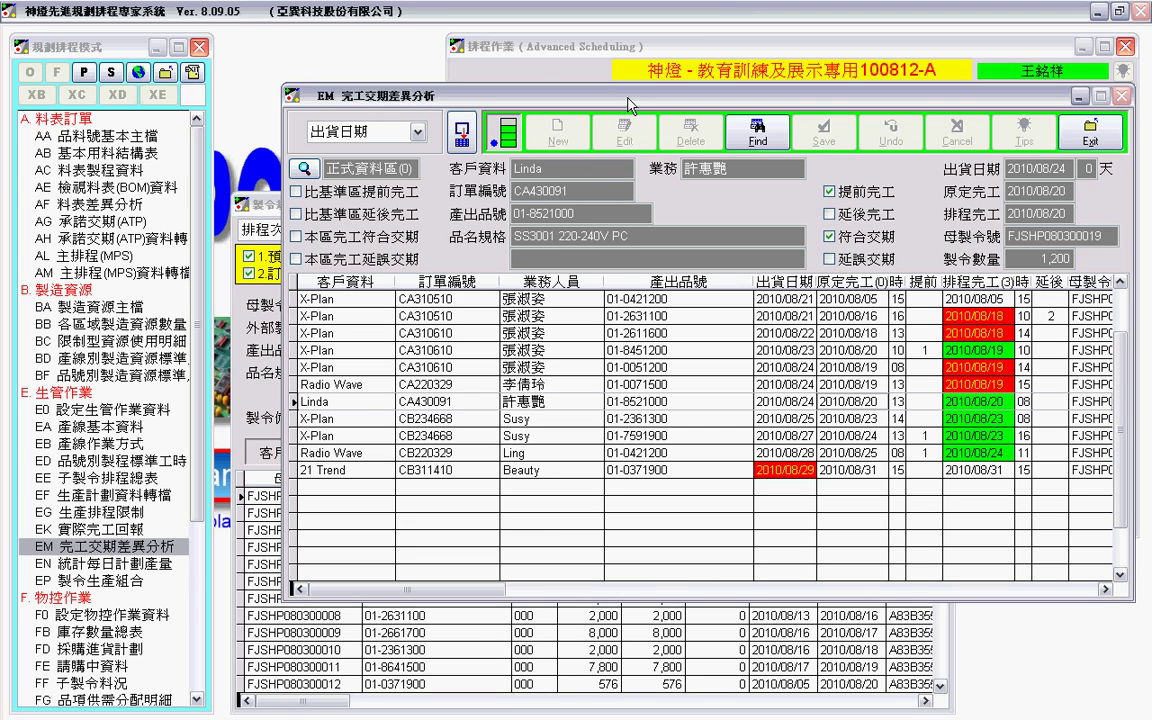
Check the 延後 days of product 01-2631100 against the surrounding orders in the difference list
{"action": "left_click", "coordinate": [1056, 318]}
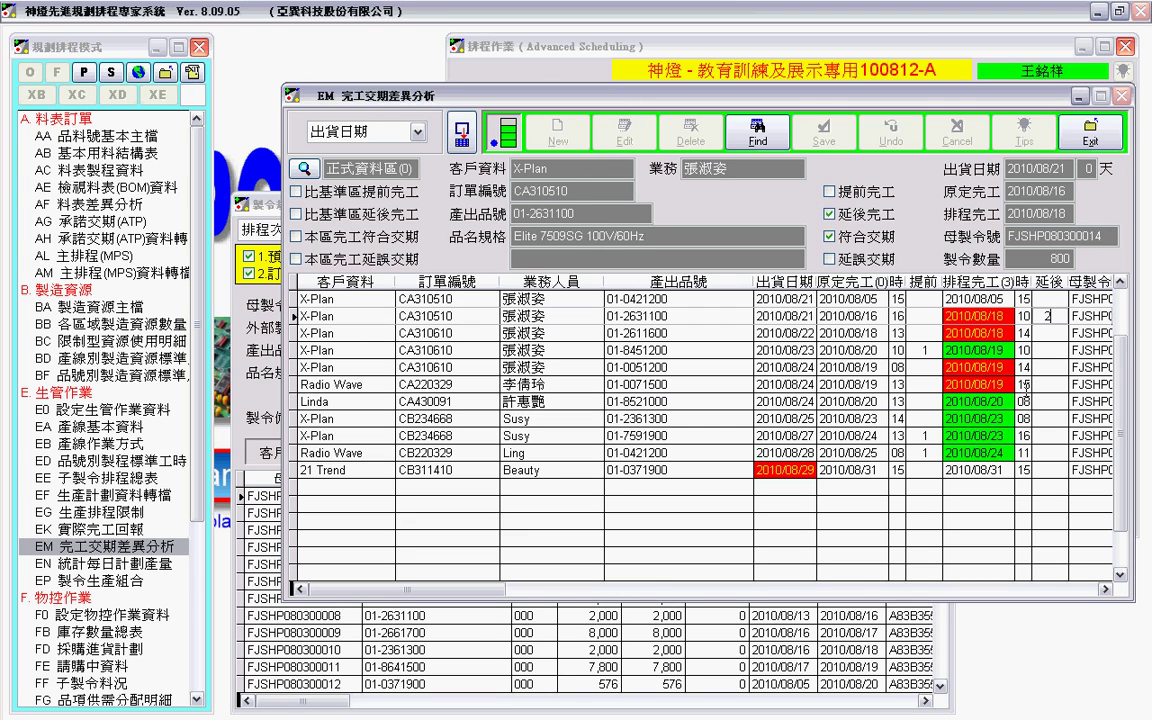
{"action": "scroll", "coordinate": [920, 492], "scroll_direction": "up", "scroll_amount": 3}
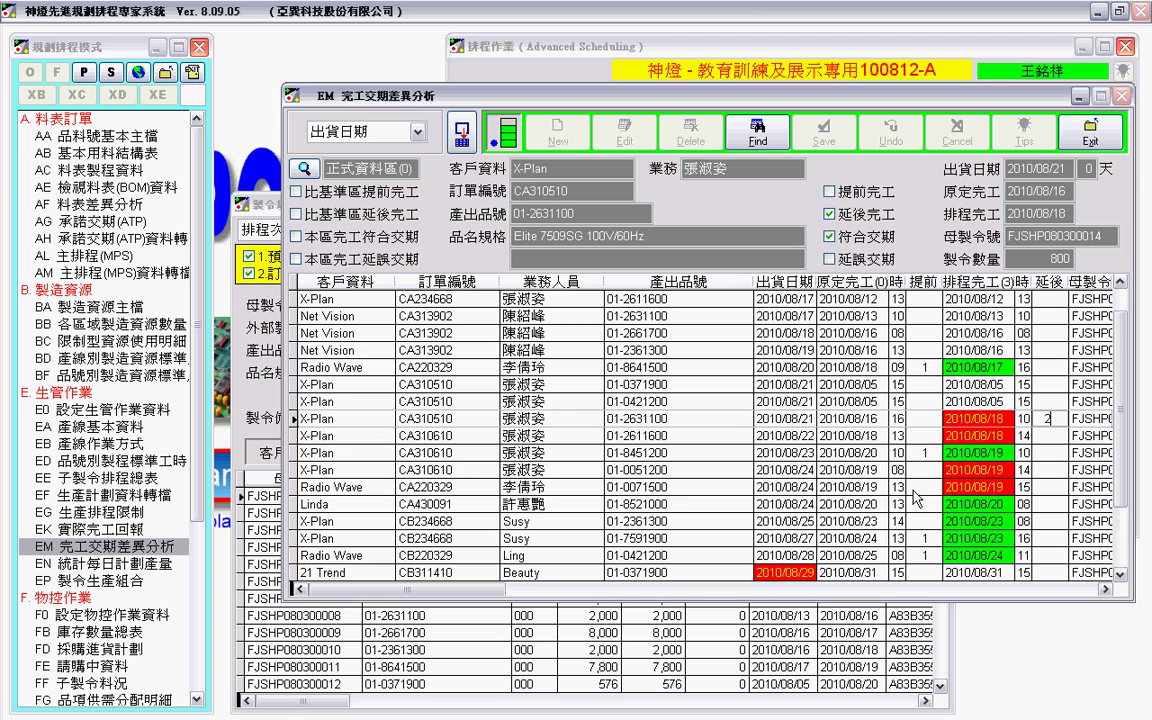
{"action": "scroll", "coordinate": [1017, 500], "scroll_direction": "down", "scroll_amount": 2}
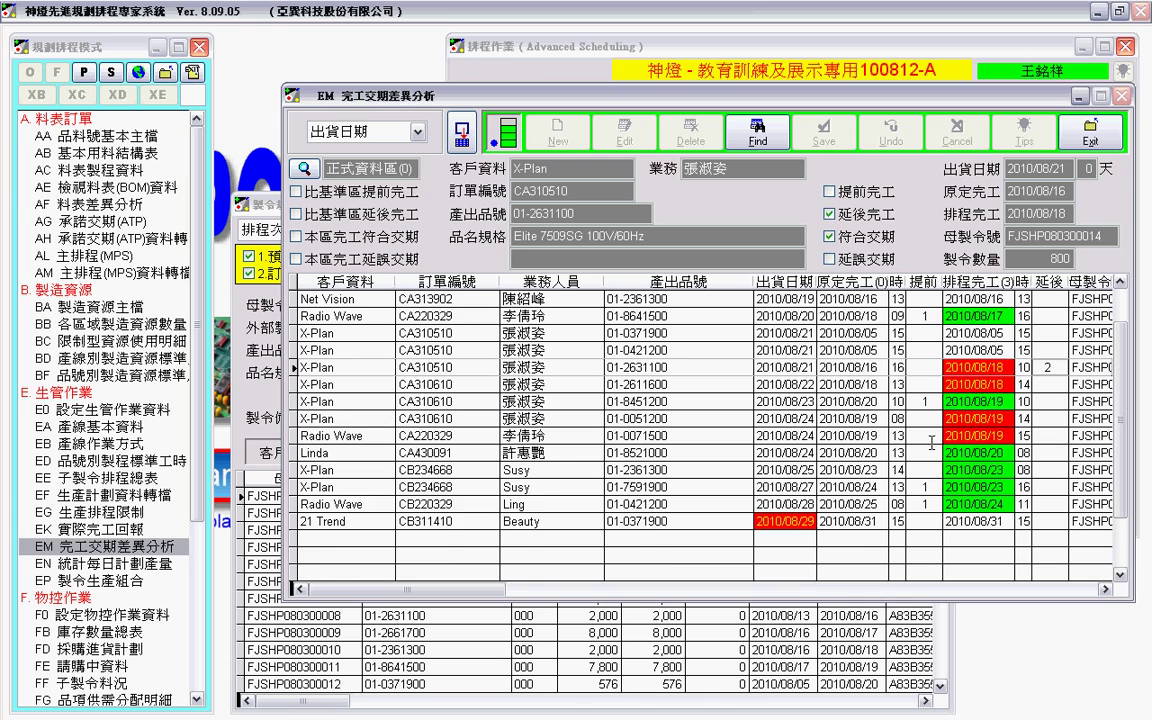
{"action": "scroll", "coordinate": [839, 405], "scroll_direction": "up", "scroll_amount": 1}
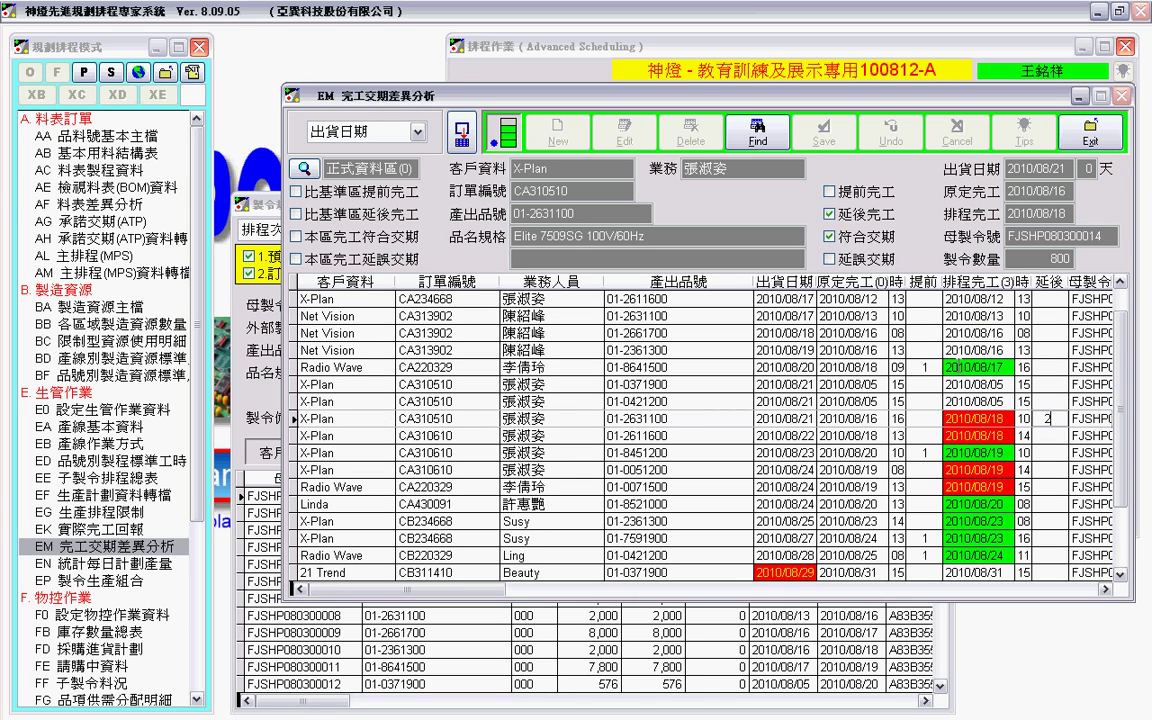
Check the 提前 days of the orders finishing early, recheck the delayed 01-2631100 order and close the difference analysis
{"action": "left_click", "coordinate": [916, 368]}
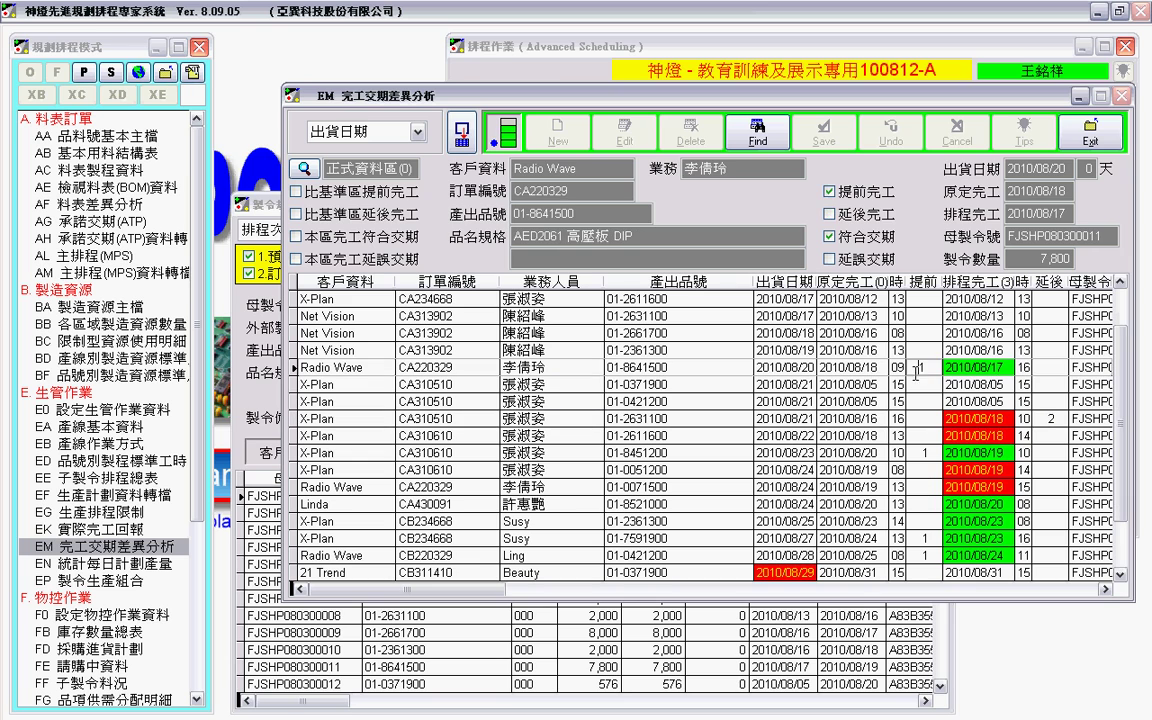
{"action": "scroll", "coordinate": [971, 521], "scroll_direction": "down", "scroll_amount": 1}
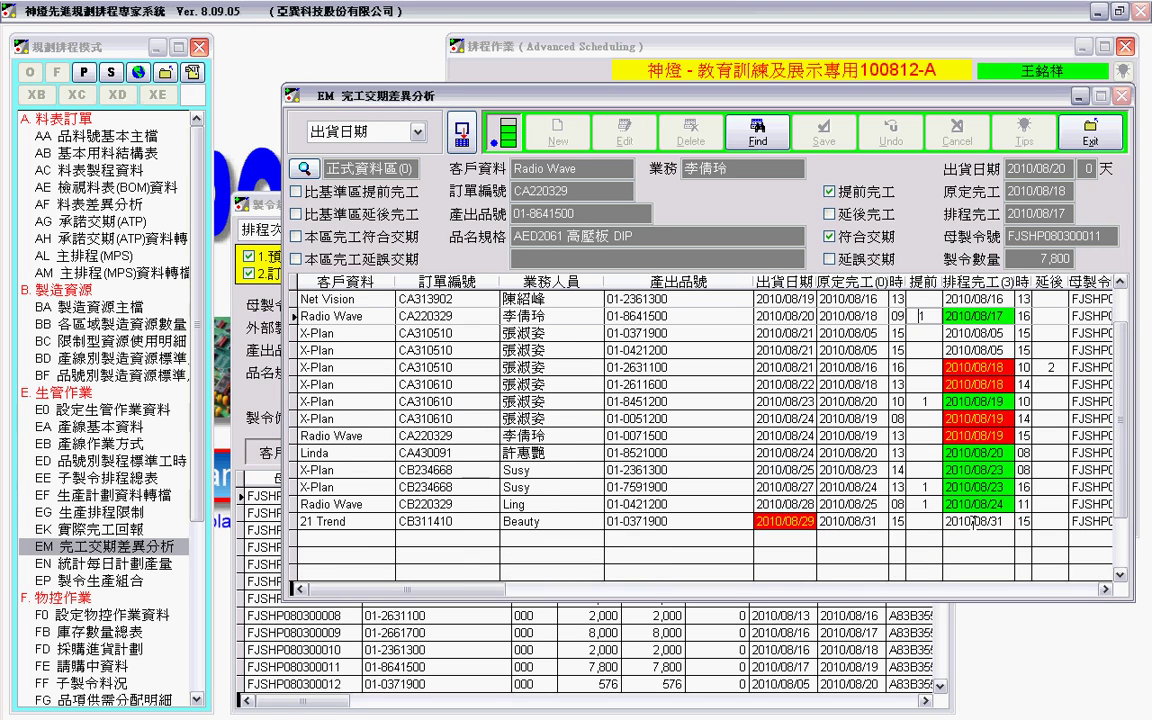
{"action": "left_click", "coordinate": [921, 401]}
{"action": "left_click", "coordinate": [922, 470]}
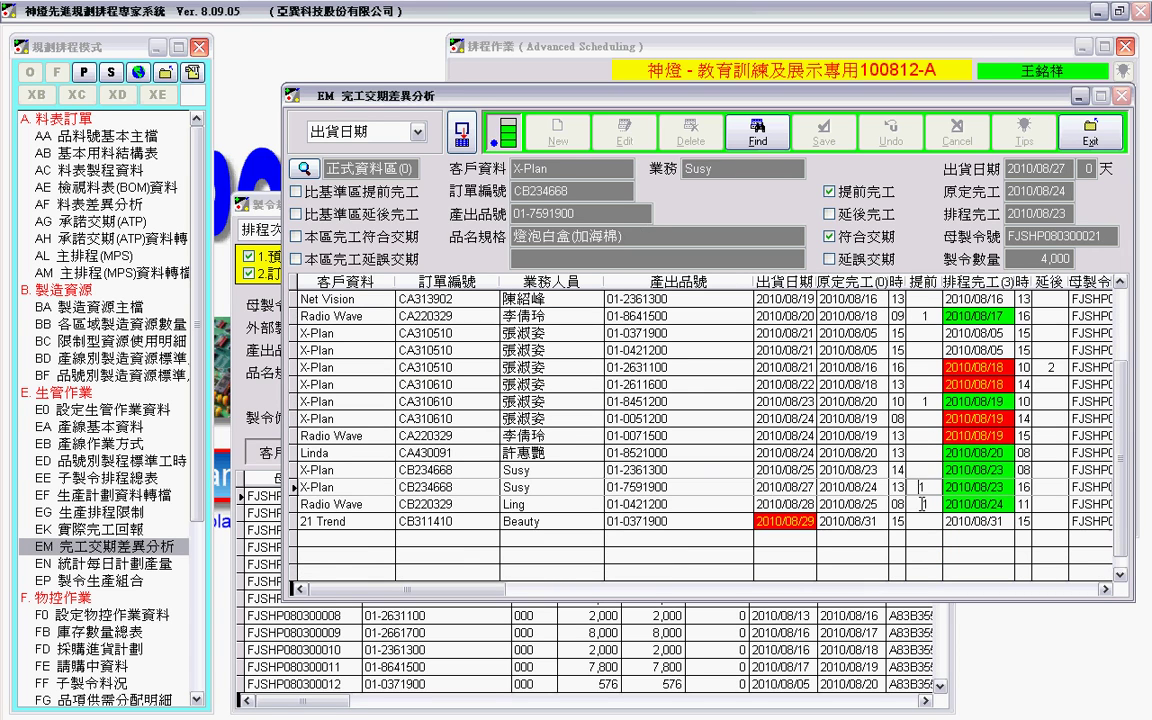
{"action": "left_click", "coordinate": [921, 504]}
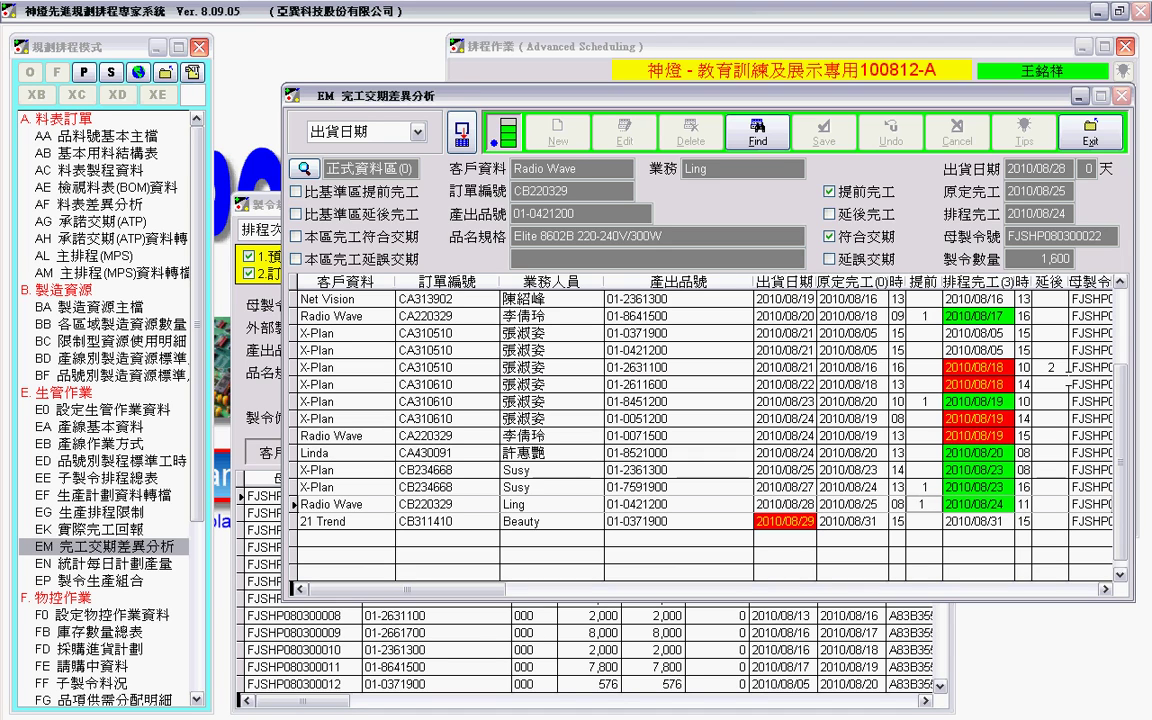
{"action": "left_click", "coordinate": [960, 367]}
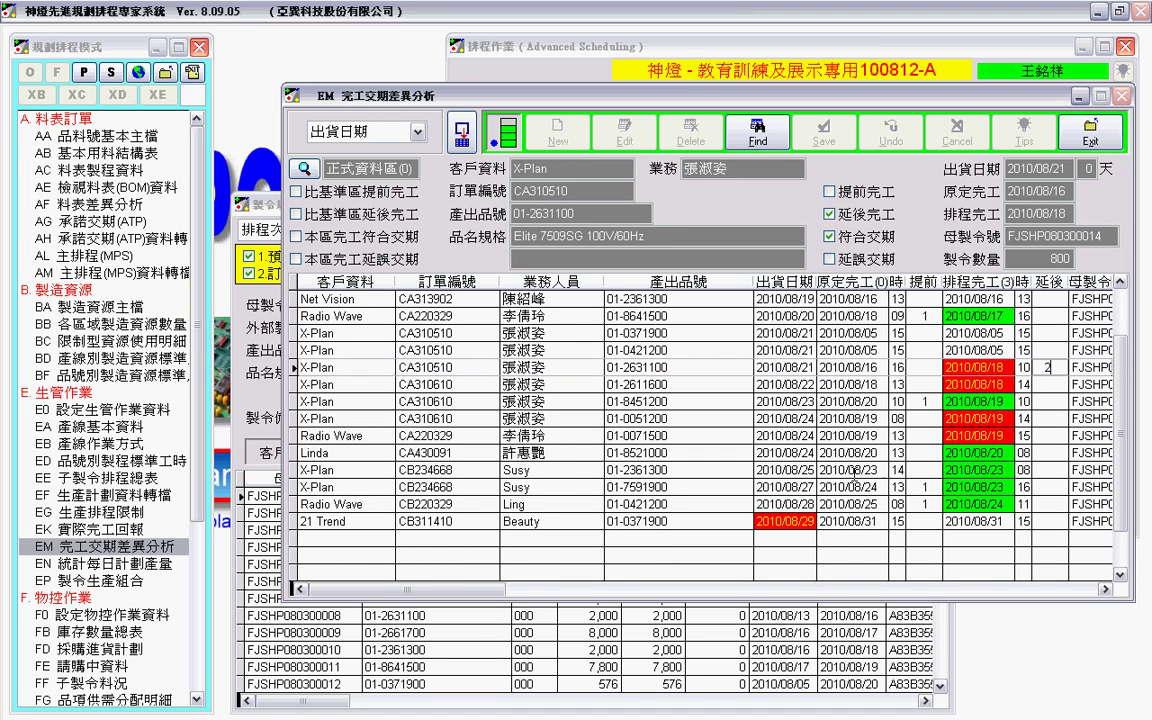
{"action": "scroll", "coordinate": [715, 413], "scroll_direction": "up", "scroll_amount": 3}
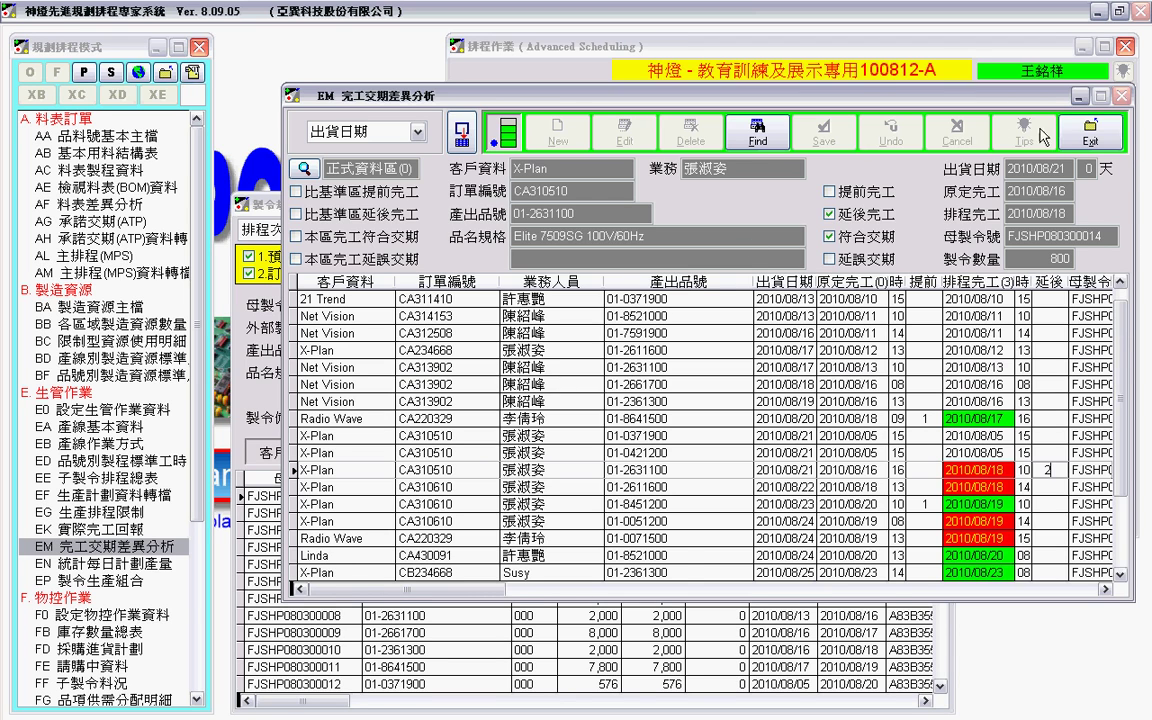
{"action": "left_click", "coordinate": [1090, 131]}
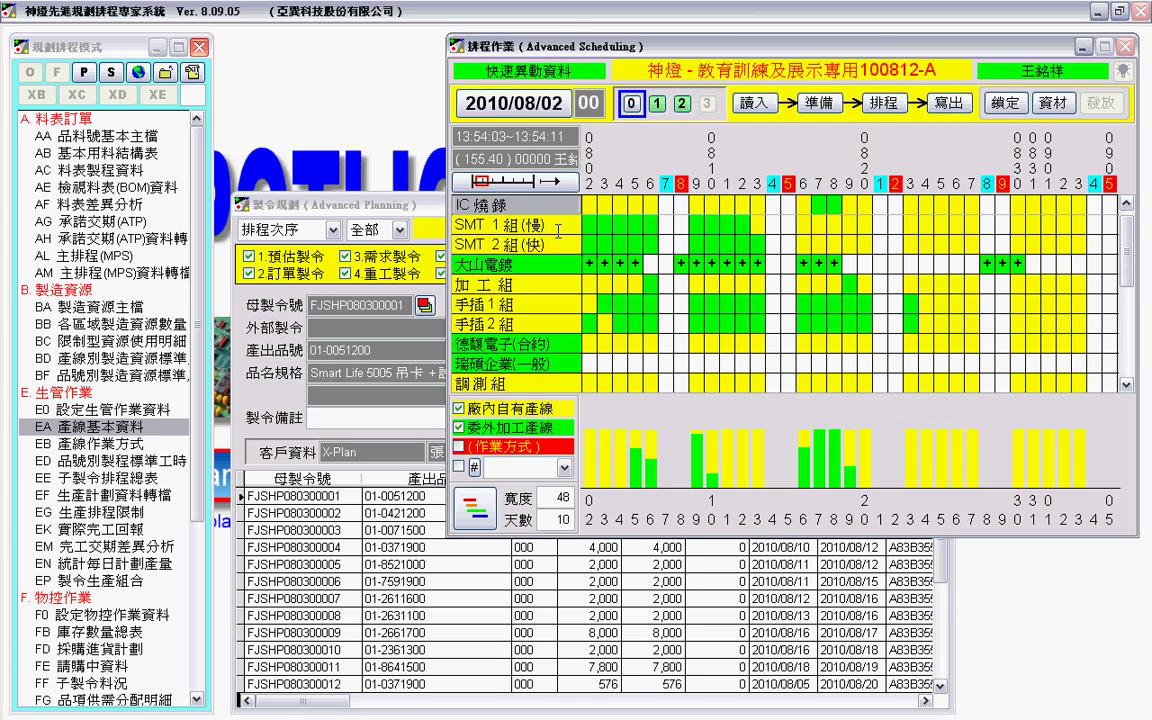
Compare the daily load charts of SMT 1 組(慢), 加工組, 手插 1 組 and 手插 2 組 in data set 0
{"action": "left_click", "coordinate": [557, 232]}
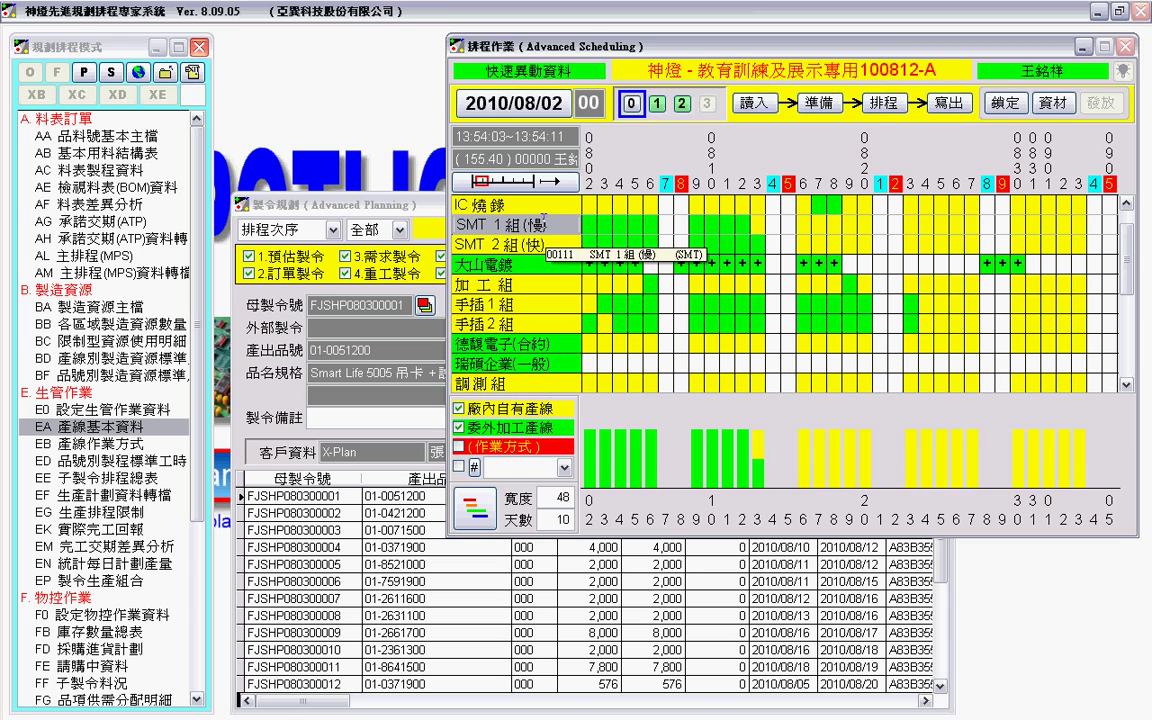
{"action": "left_click", "coordinate": [539, 286]}
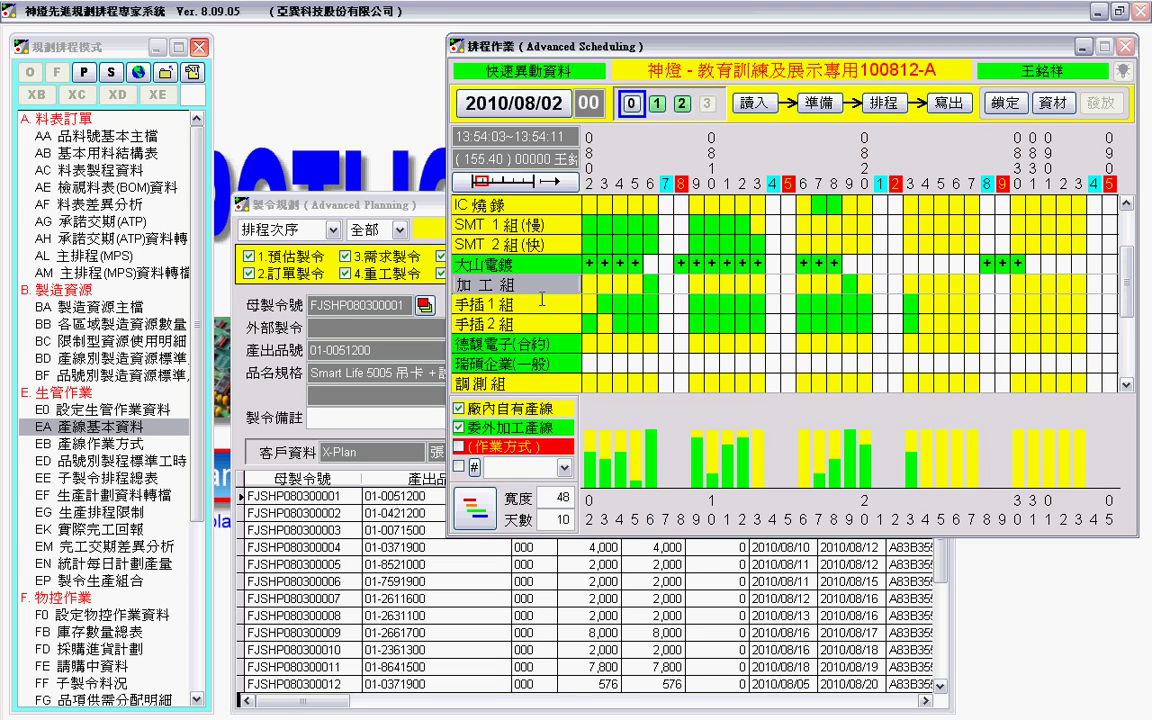
{"action": "left_click", "coordinate": [541, 305]}
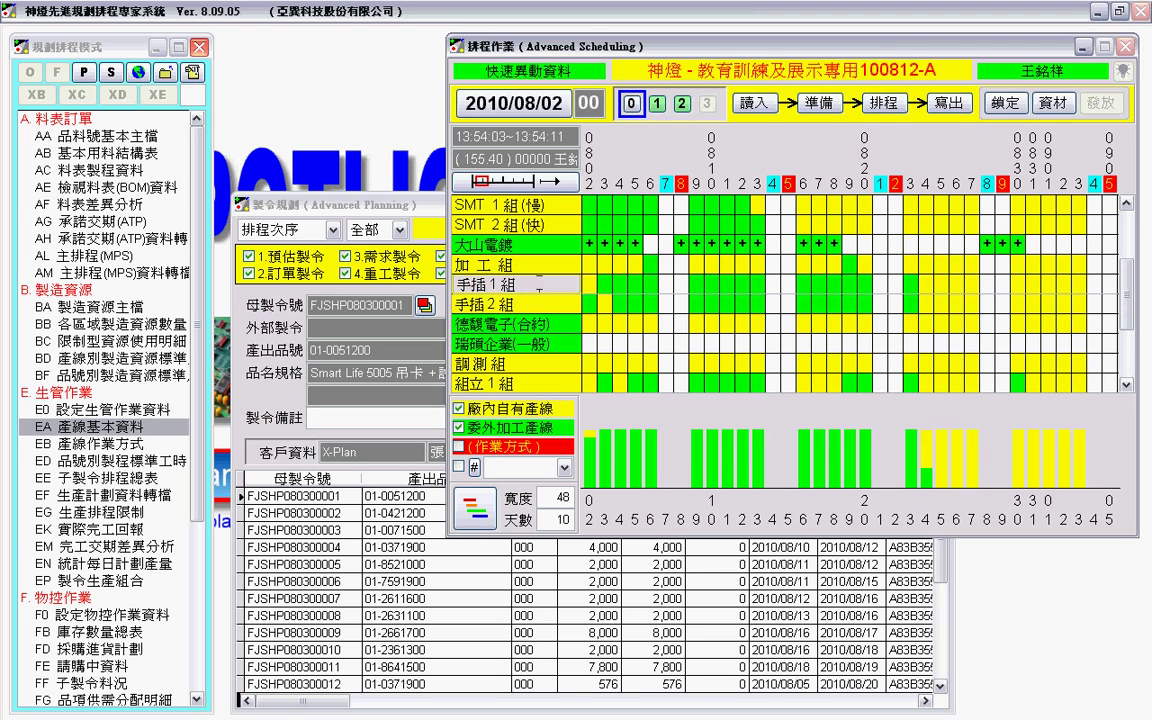
{"action": "scroll", "coordinate": [486, 258], "scroll_direction": "up", "scroll_amount": 1}
{"action": "scroll", "coordinate": [480, 295], "scroll_direction": "down", "scroll_amount": 1}
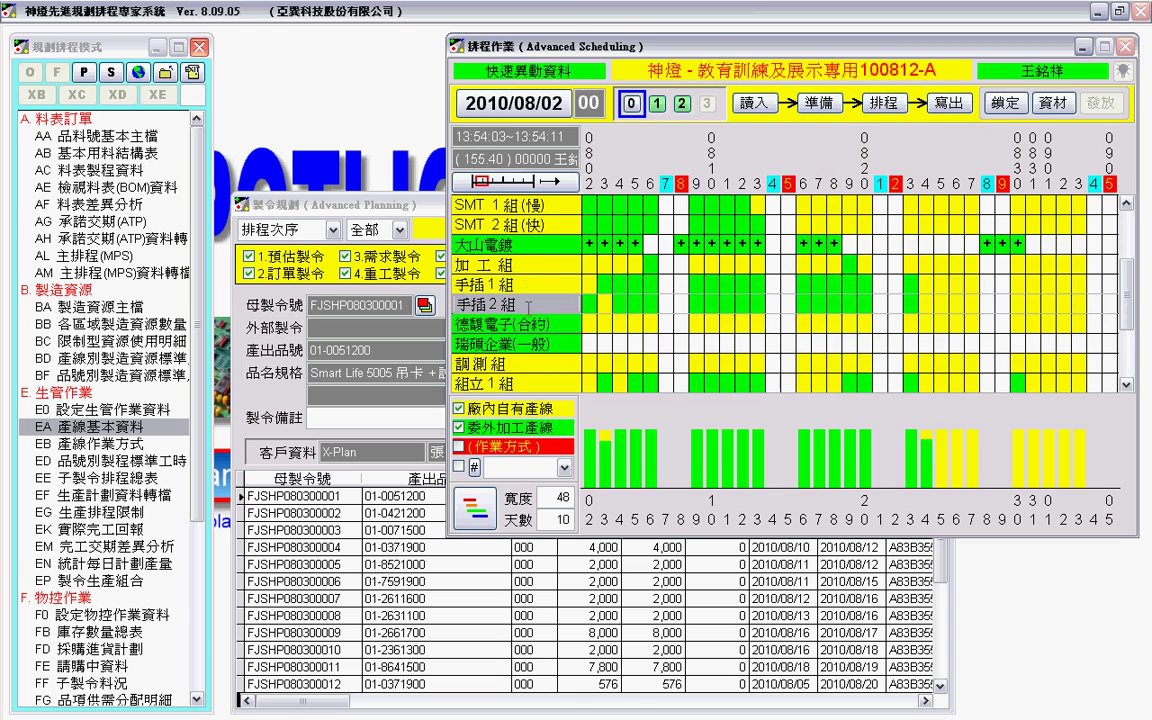
{"action": "scroll", "coordinate": [527, 318], "scroll_direction": "up", "scroll_amount": 1}
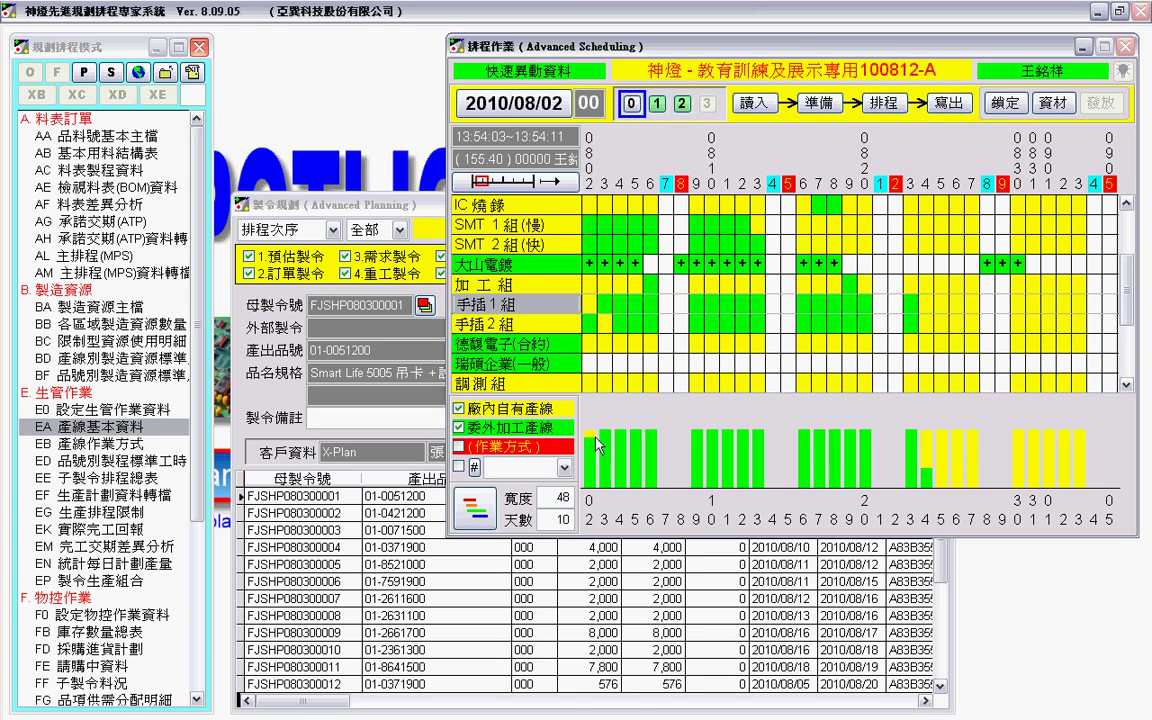
{"action": "mouse_move", "coordinate": [594, 306]}
{"action": "scroll", "coordinate": [592, 448], "scroll_direction": "down", "scroll_amount": 1}
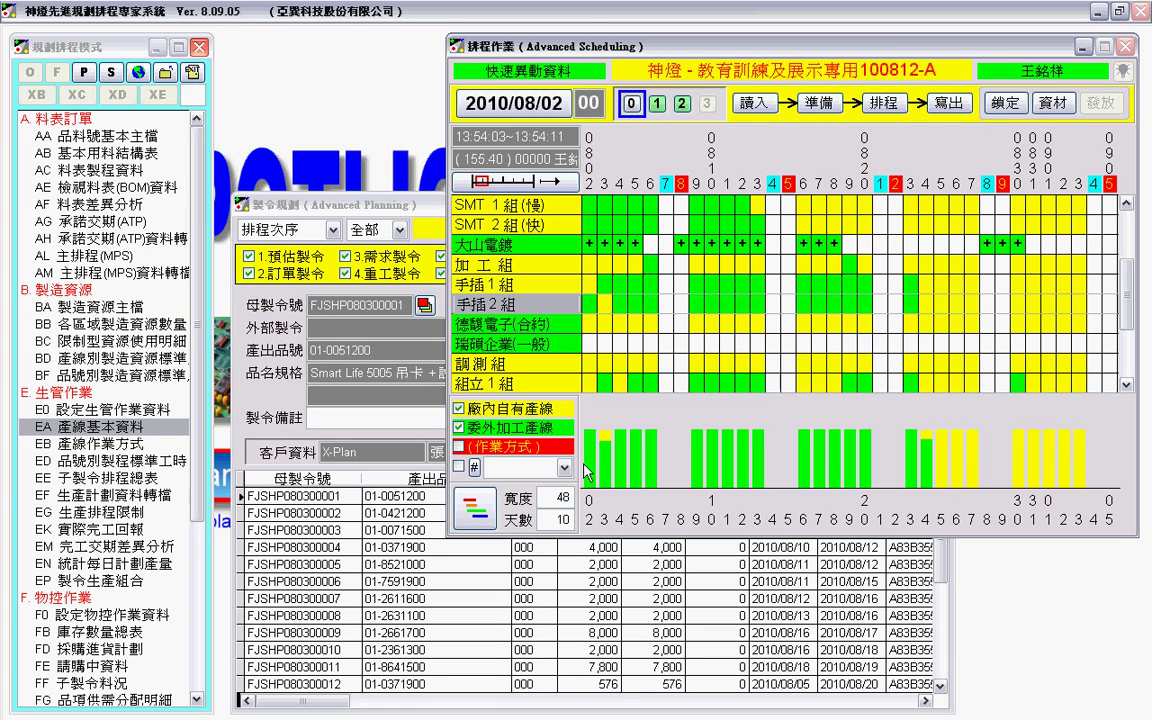
Open the production line master data (EA 產線基本資料) and show the hourly breakdown of 手插 2 組's Monday (一) normal capacity
{"action": "double_click", "coordinate": [148, 428]}
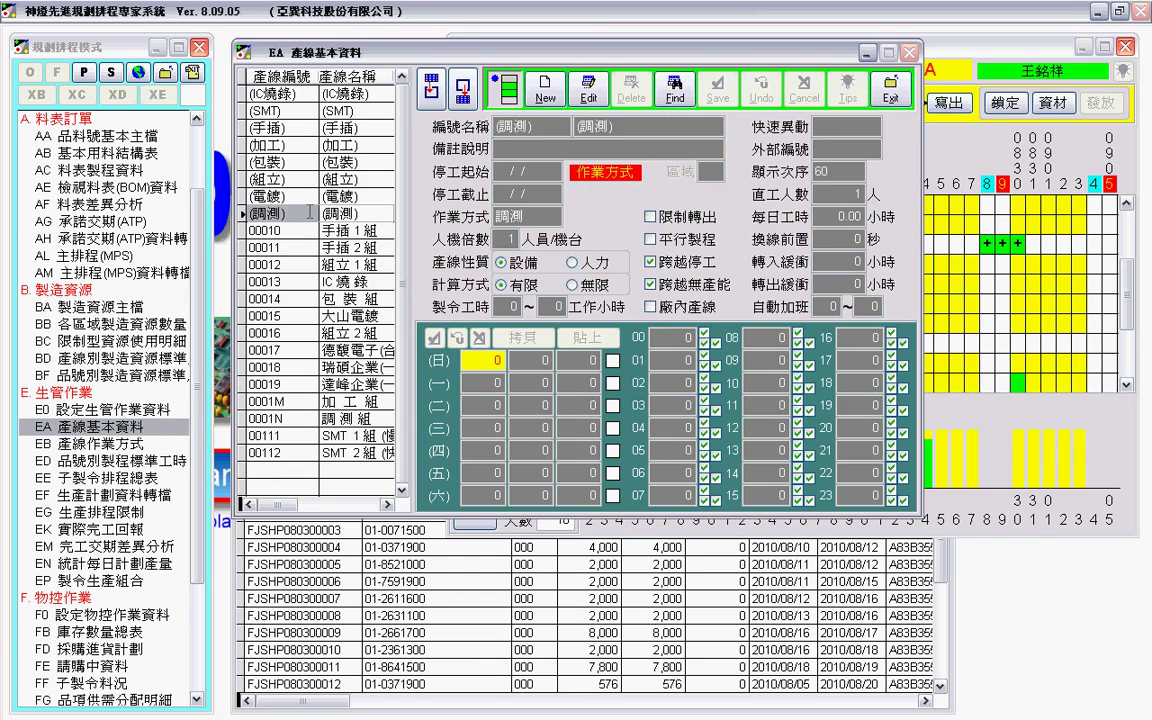
{"action": "left_click_drag", "start_coordinate": [360, 54], "coordinate": [558, 363]}
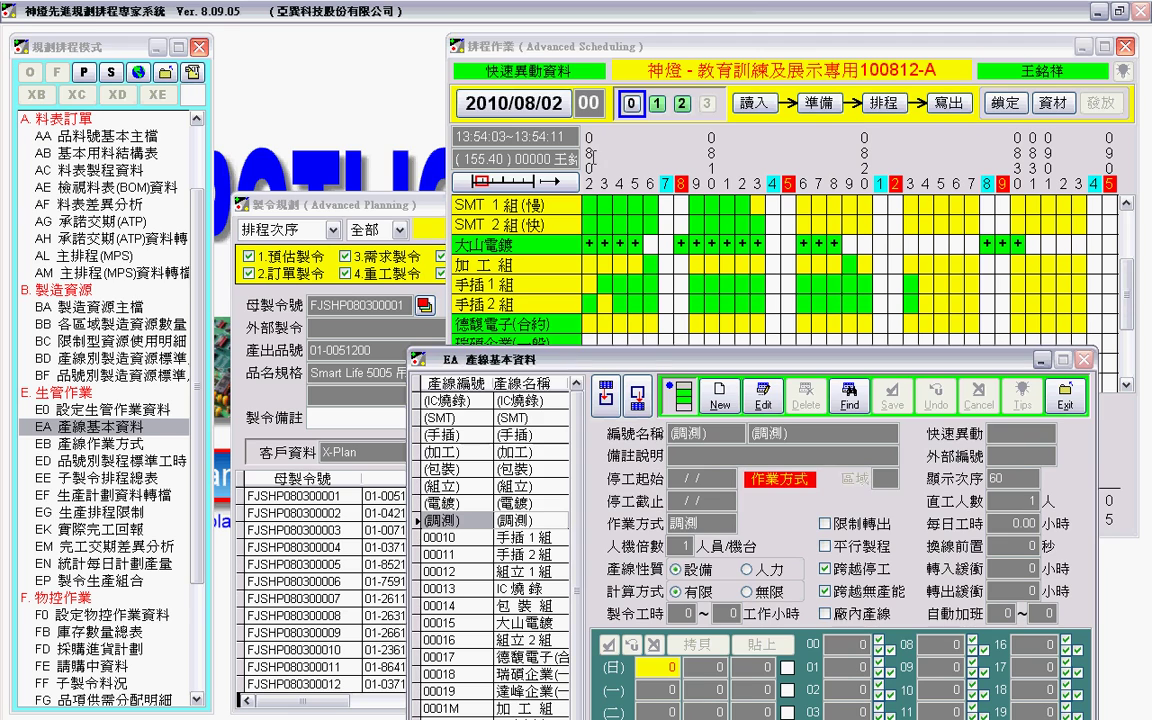
{"action": "left_click", "coordinate": [545, 47]}
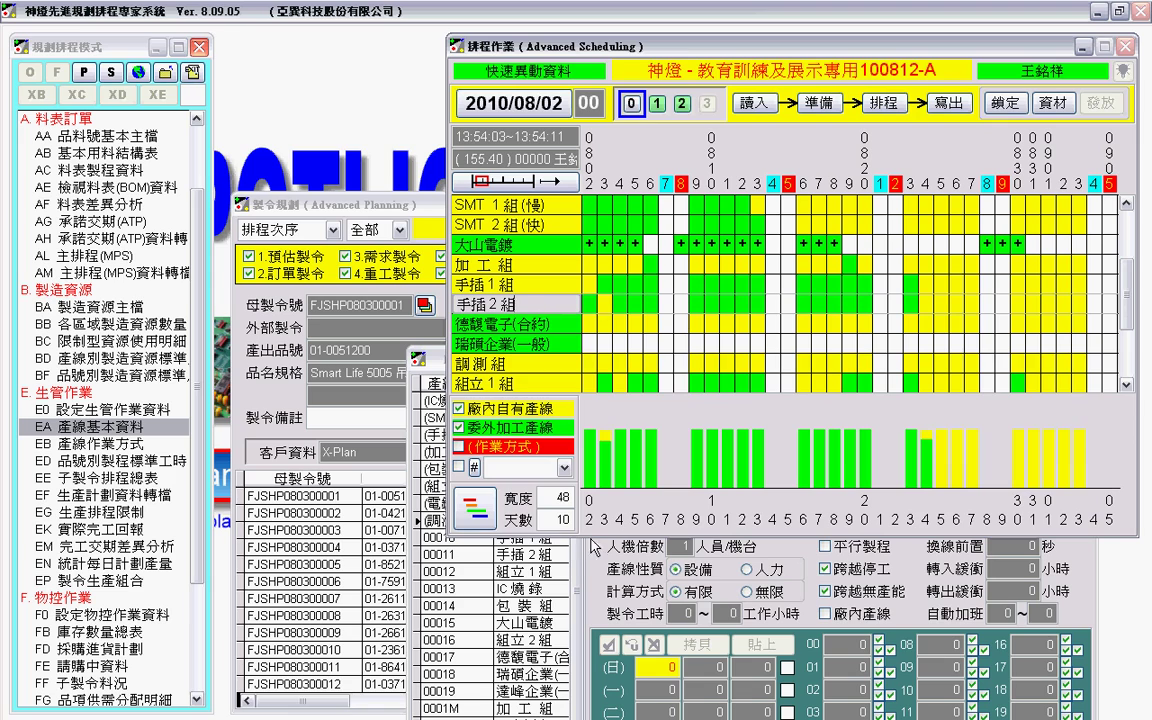
{"action": "left_click", "coordinate": [540, 552]}
{"action": "left_click_drag", "start_coordinate": [603, 380], "coordinate": [463, 118]}
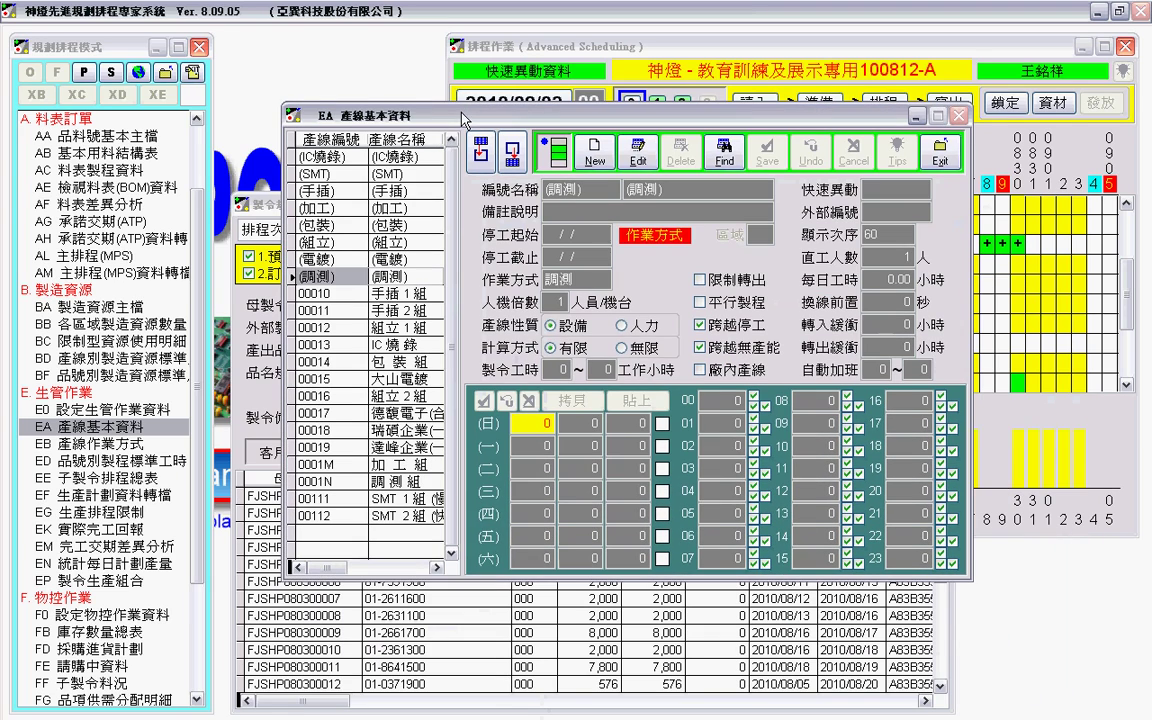
{"action": "left_click", "coordinate": [346, 314]}
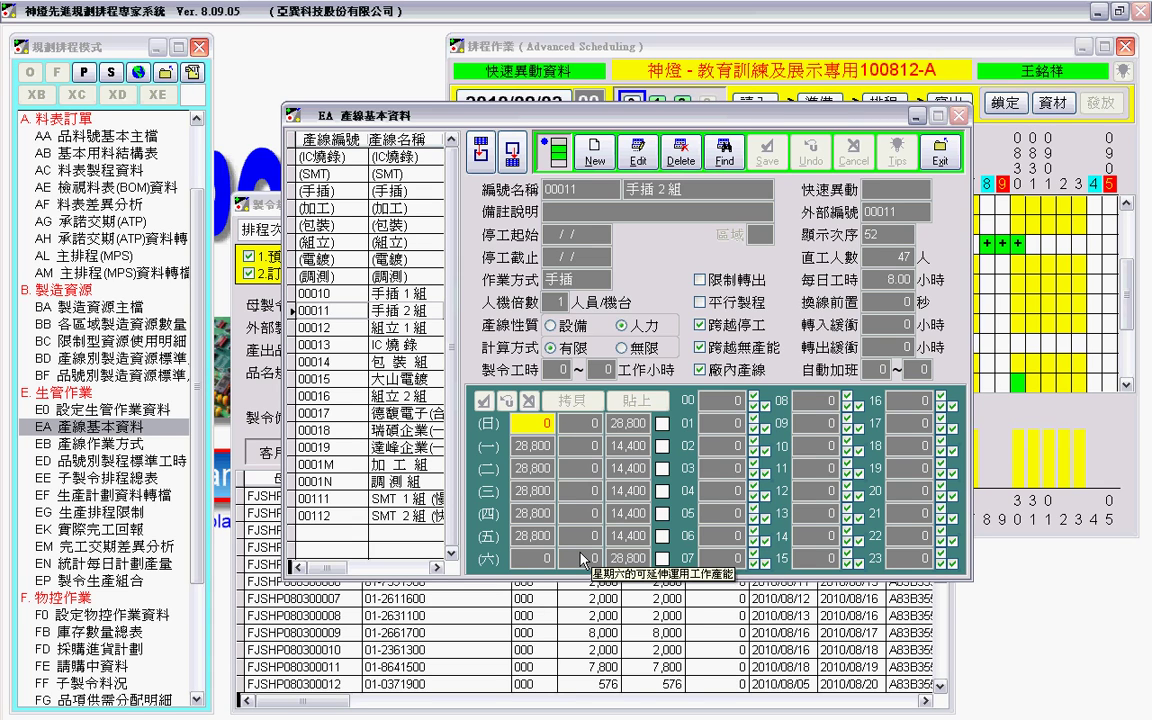
{"action": "left_click", "coordinate": [540, 448]}
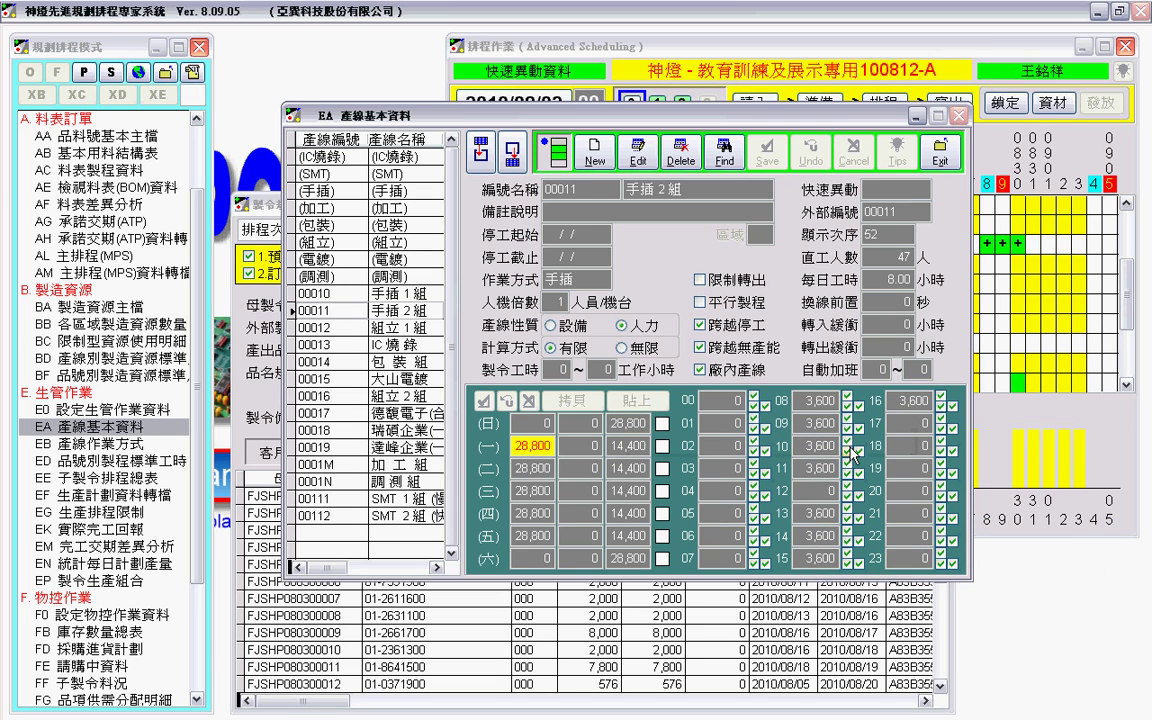
Check the normal capacity hours of 手插 2 組 across the weekdays, Saturday (六) and Sunday (日), then return to Monday (一)
{"action": "left_click", "coordinate": [543, 470]}
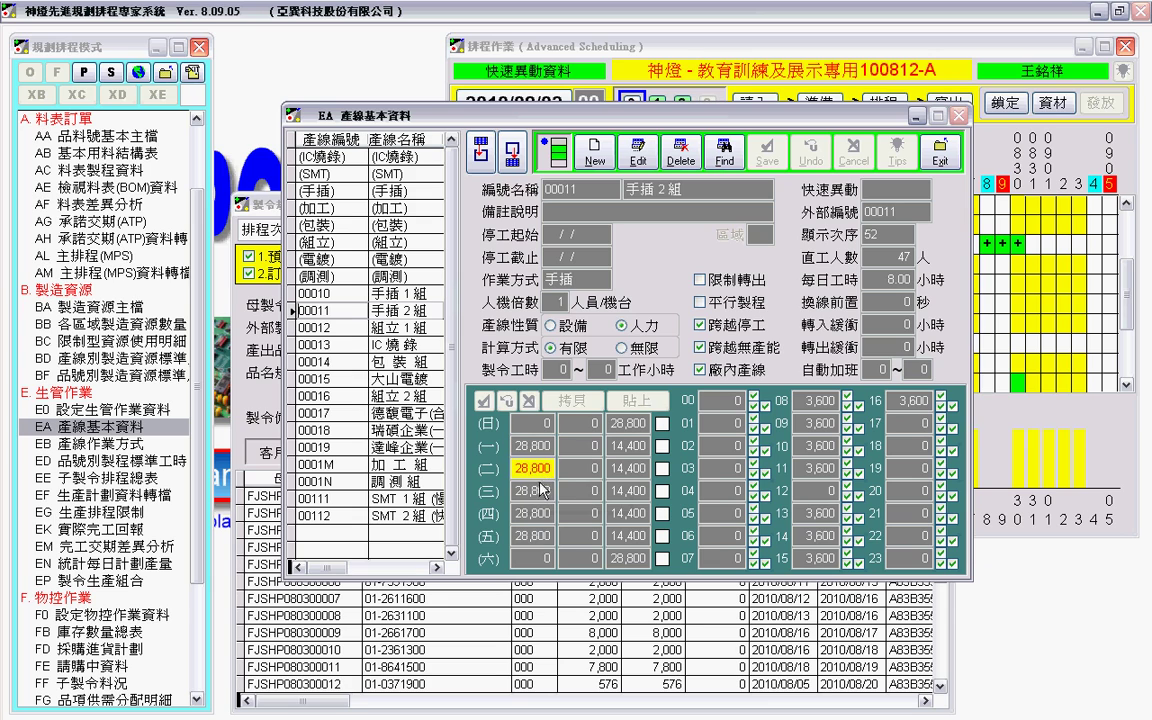
{"action": "left_click", "coordinate": [538, 490]}
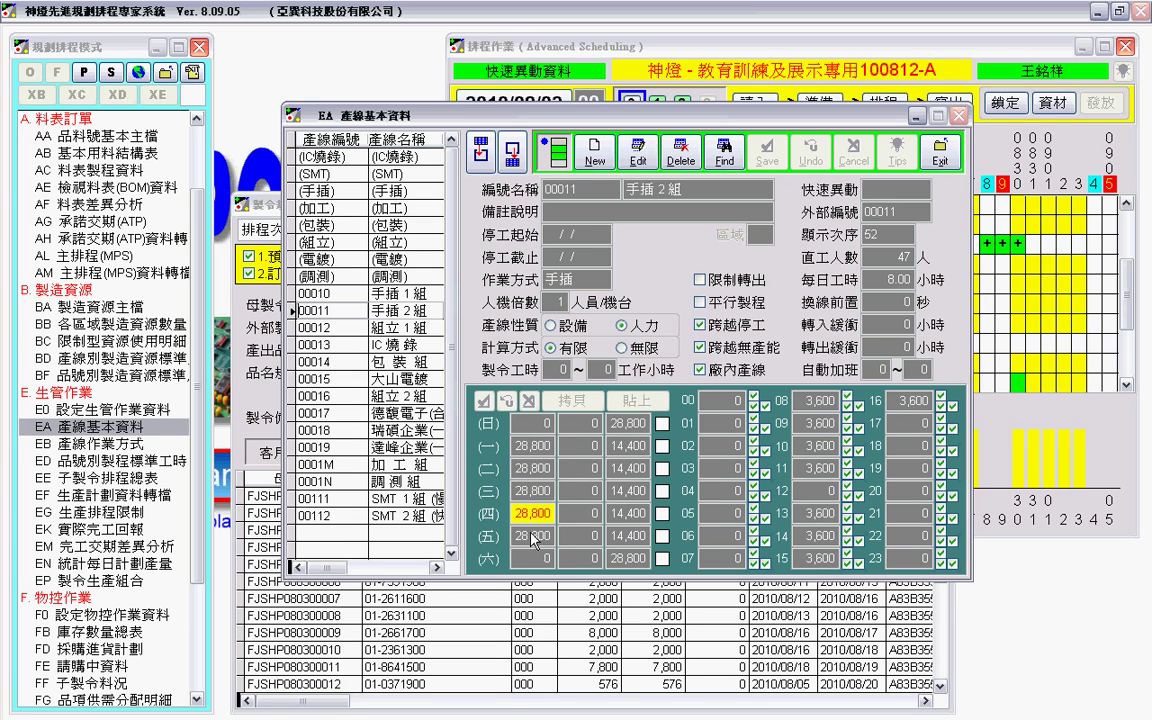
{"action": "left_click", "coordinate": [533, 537]}
{"action": "left_click", "coordinate": [529, 560]}
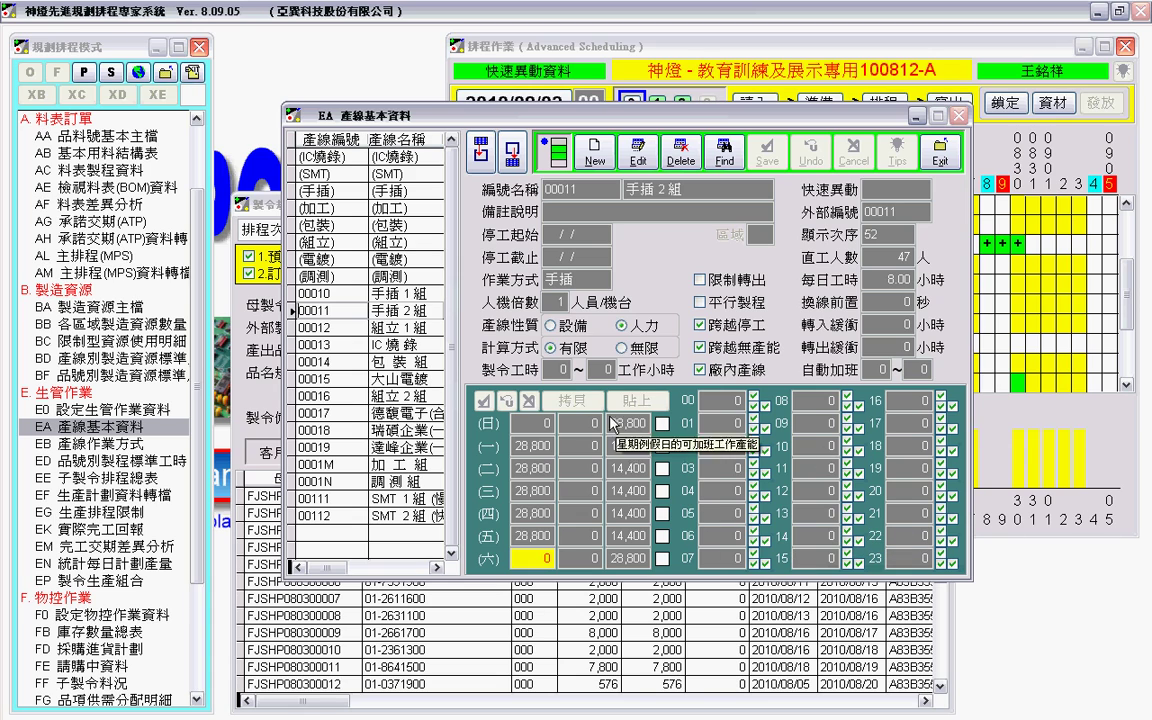
{"action": "left_click", "coordinate": [531, 426]}
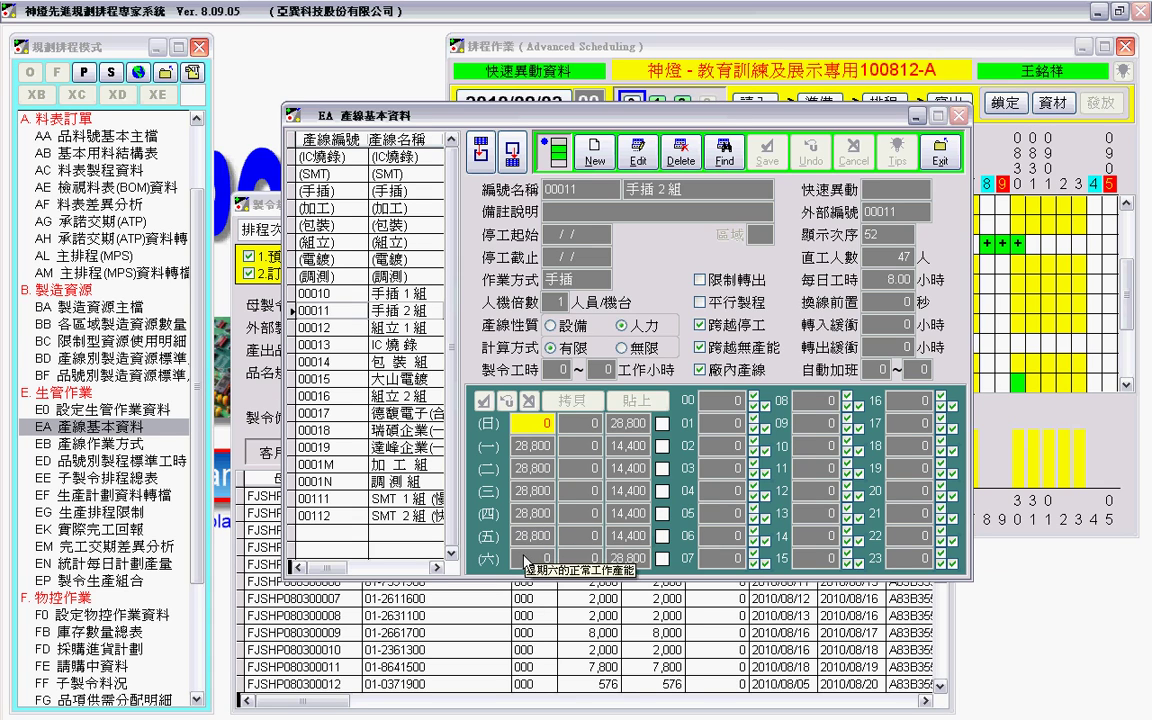
{"action": "left_click", "coordinate": [531, 558]}
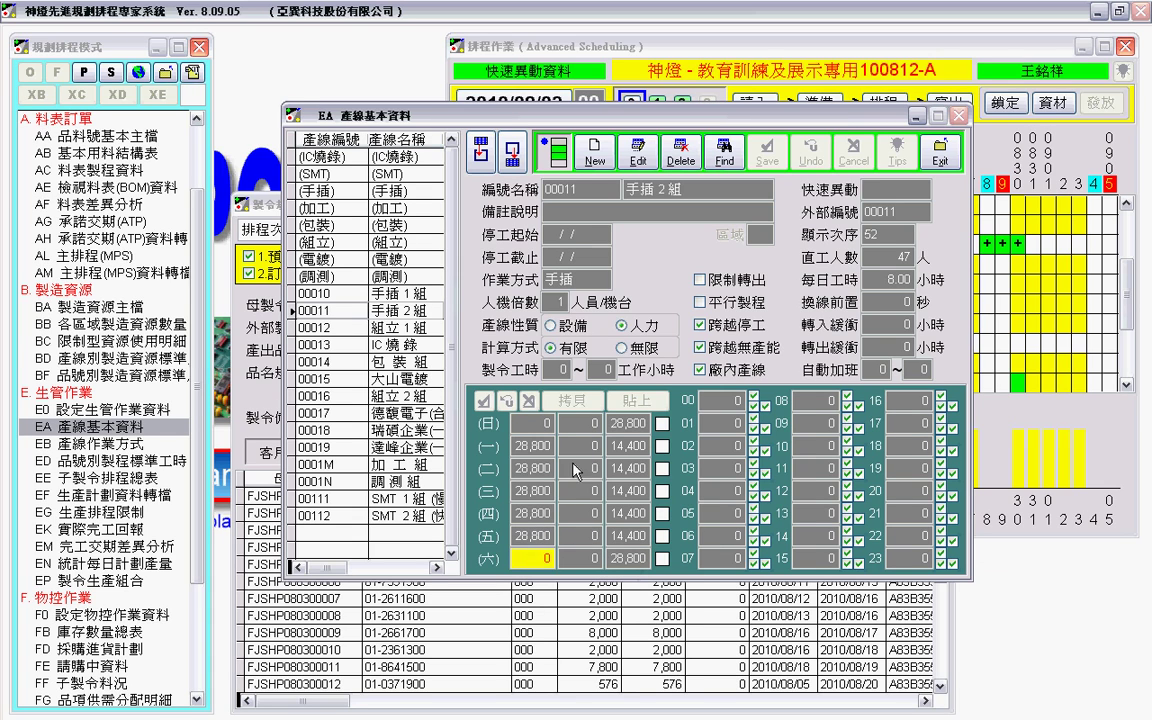
{"action": "left_click", "coordinate": [539, 448]}
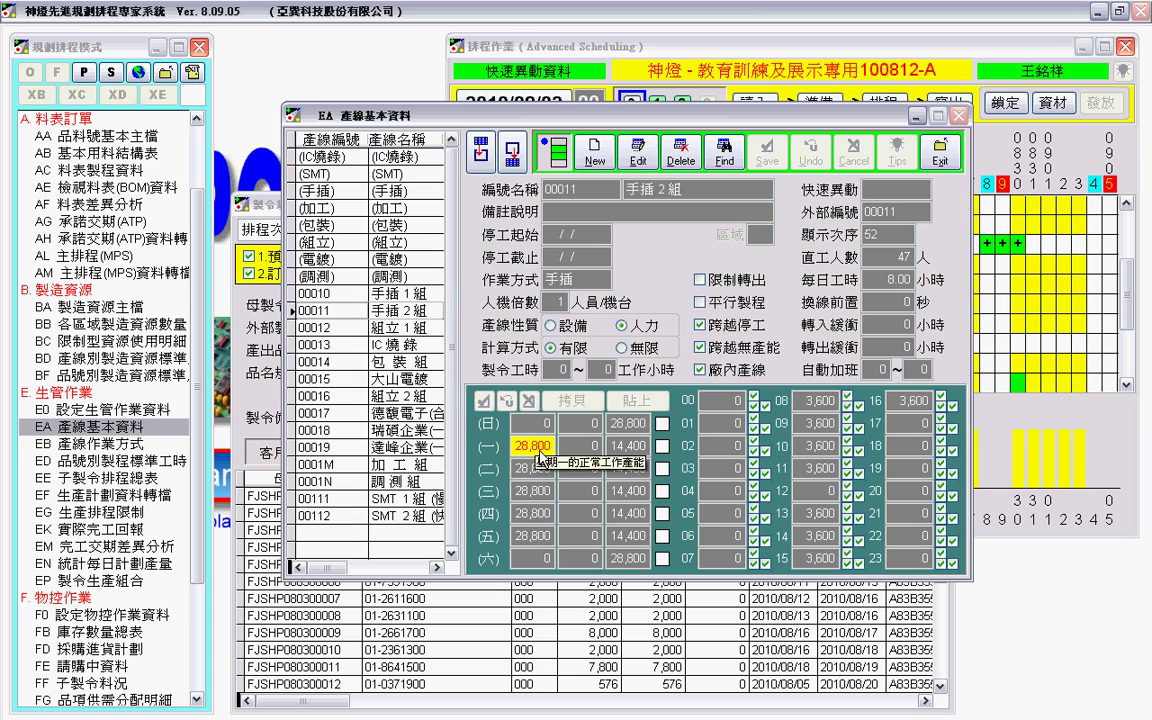
Check the hourly overtime capacity of 手插 2 組 for Monday (一) through Saturday (六), comparing the weekday evening hours with Saturday's
{"action": "left_click", "coordinate": [629, 446]}
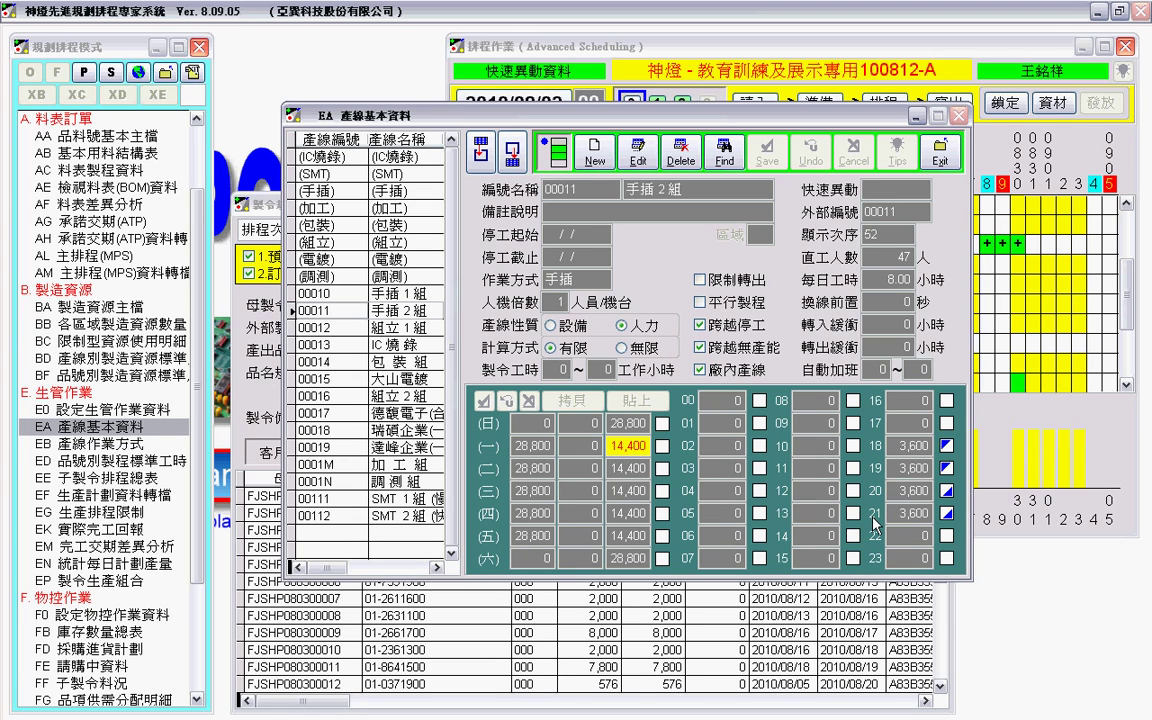
{"action": "left_click", "coordinate": [638, 468]}
{"action": "left_click", "coordinate": [638, 491]}
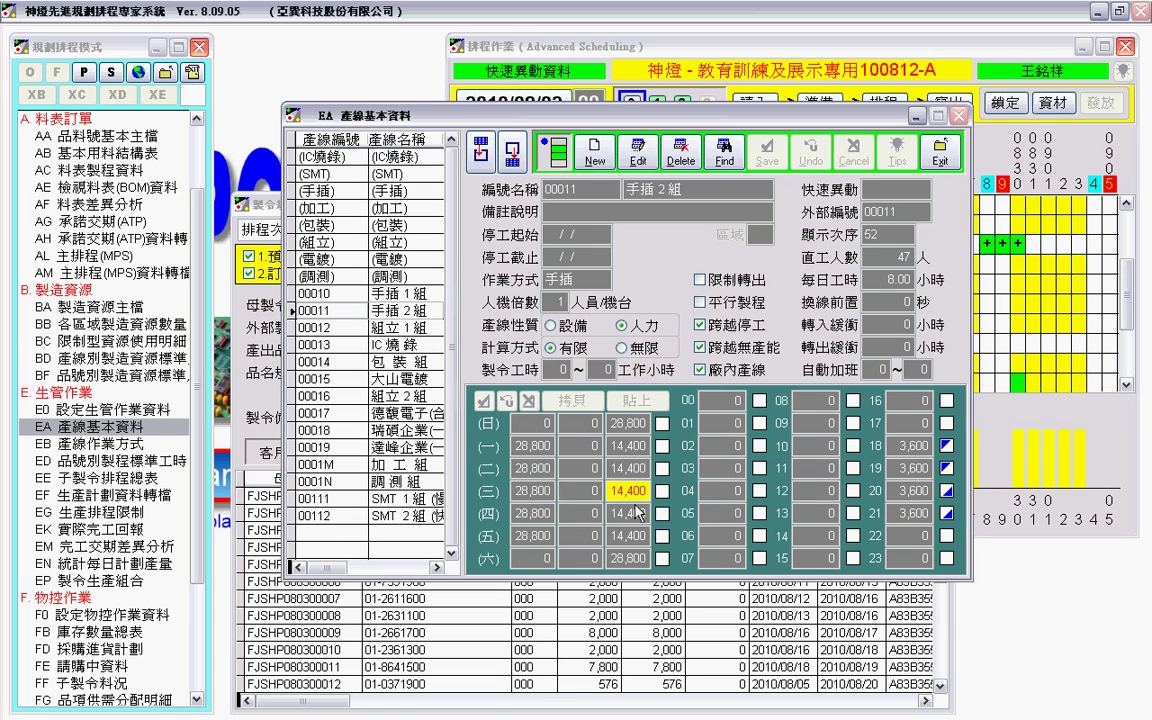
{"action": "left_click", "coordinate": [636, 512]}
{"action": "left_click", "coordinate": [632, 557]}
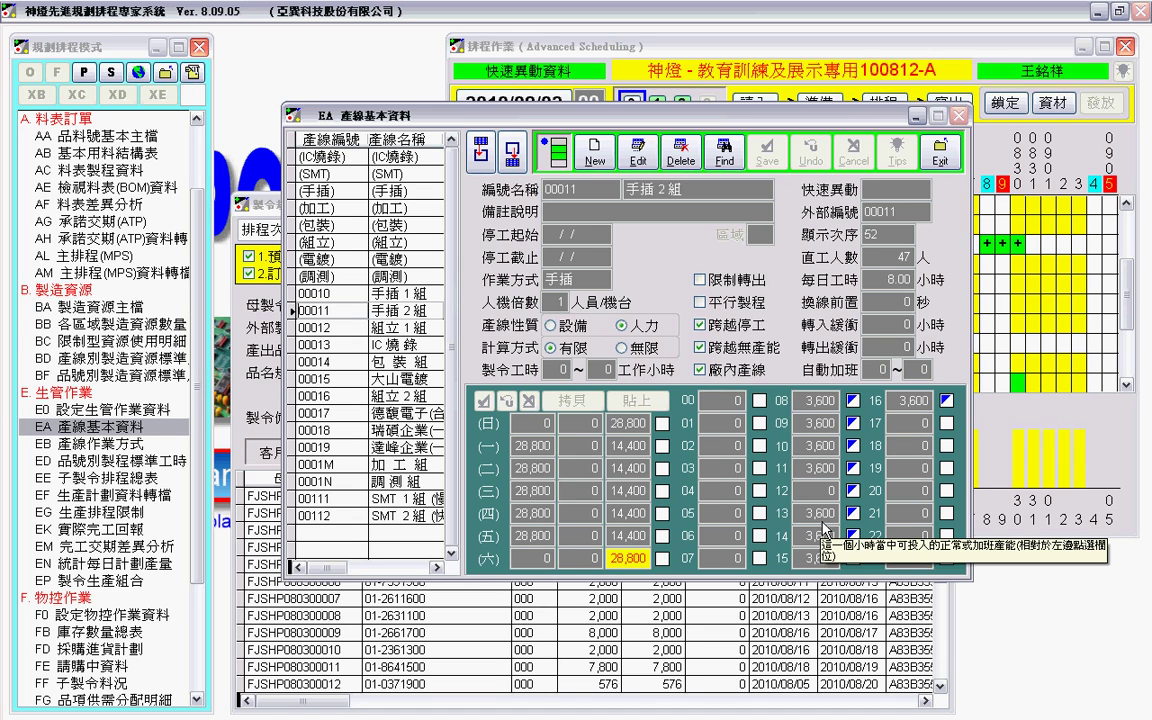
{"action": "left_click", "coordinate": [644, 536]}
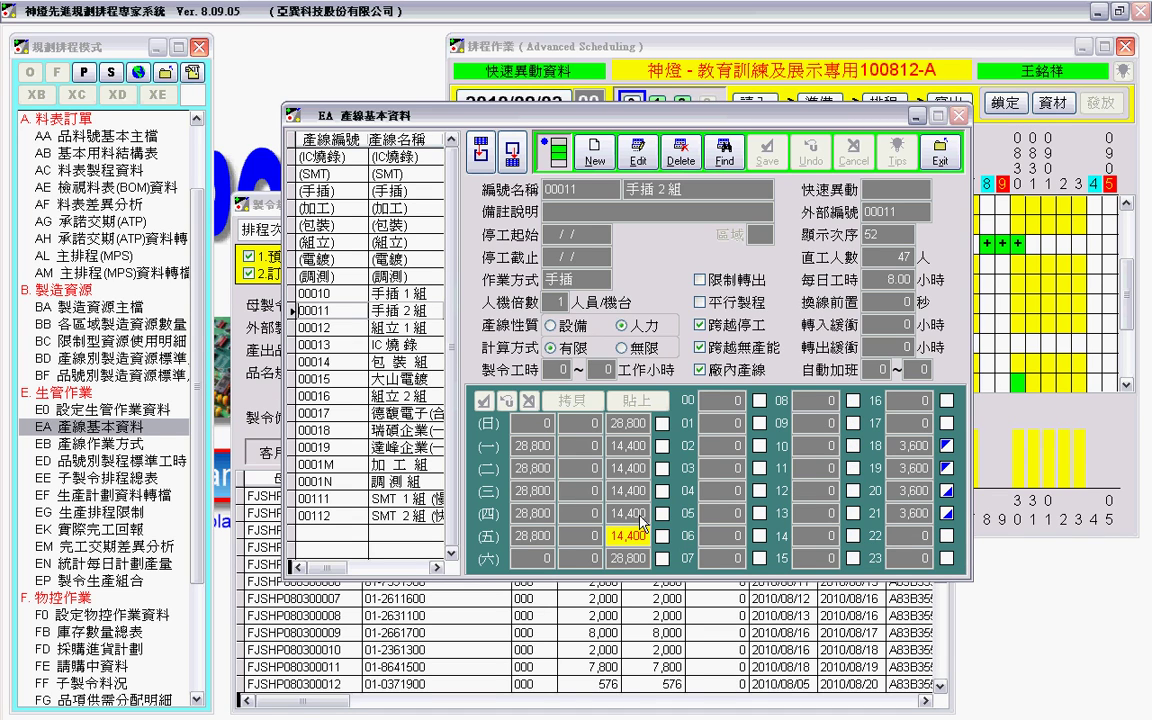
{"action": "left_click", "coordinate": [641, 514]}
{"action": "left_click", "coordinate": [638, 492]}
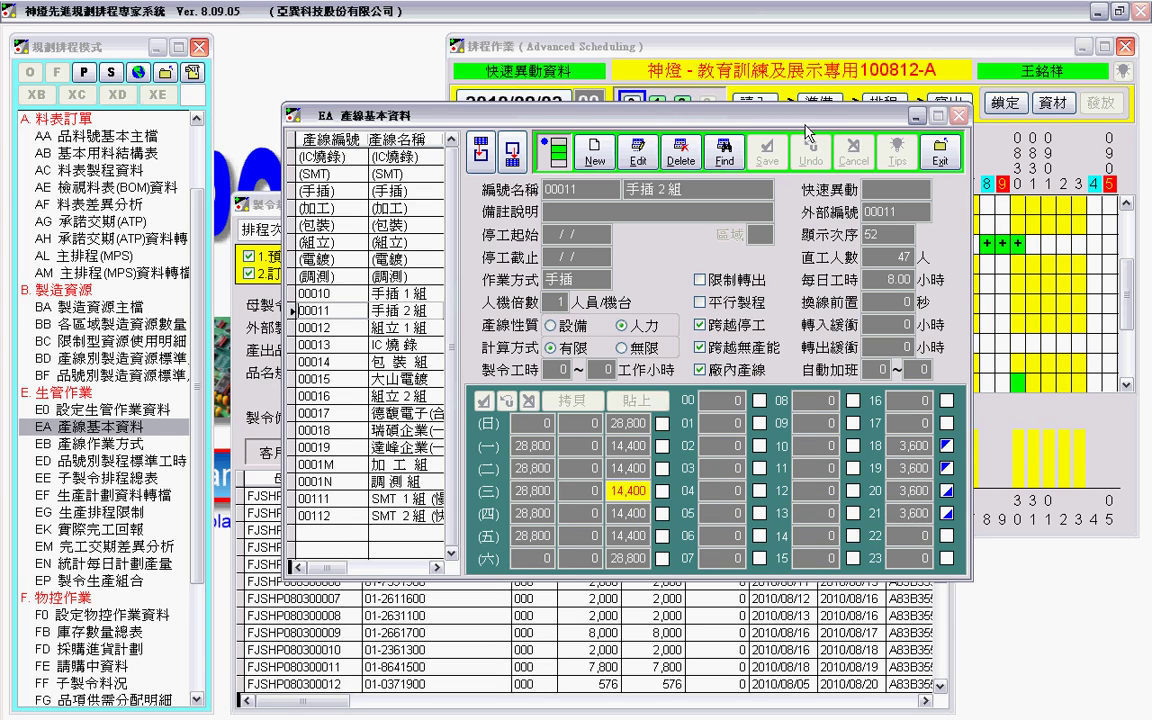
Uncover the scheduling grid and open the single-day capacity adjustment (查詢調整單日產能) of 手插 2 組 for 2010/08/04
{"action": "left_click_drag", "start_coordinate": [722, 114], "coordinate": [722, 287]}
{"action": "left_click_drag", "start_coordinate": [807, 311], "coordinate": [803, 493]}
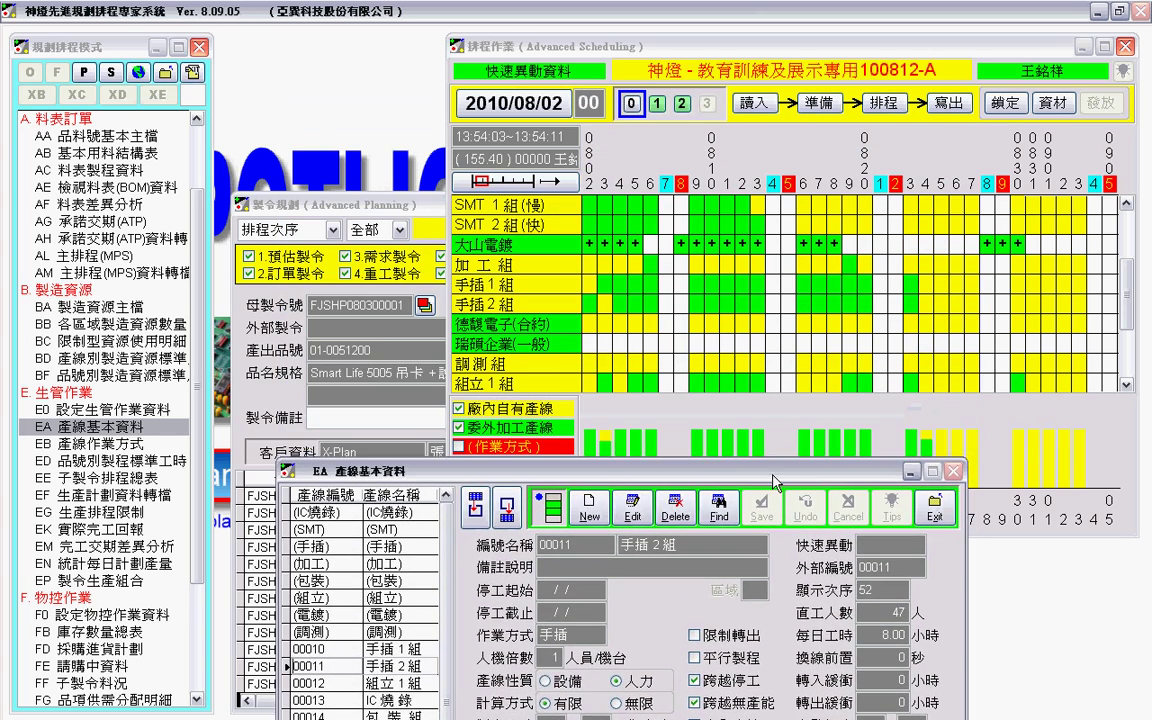
{"action": "left_click", "coordinate": [620, 299]}
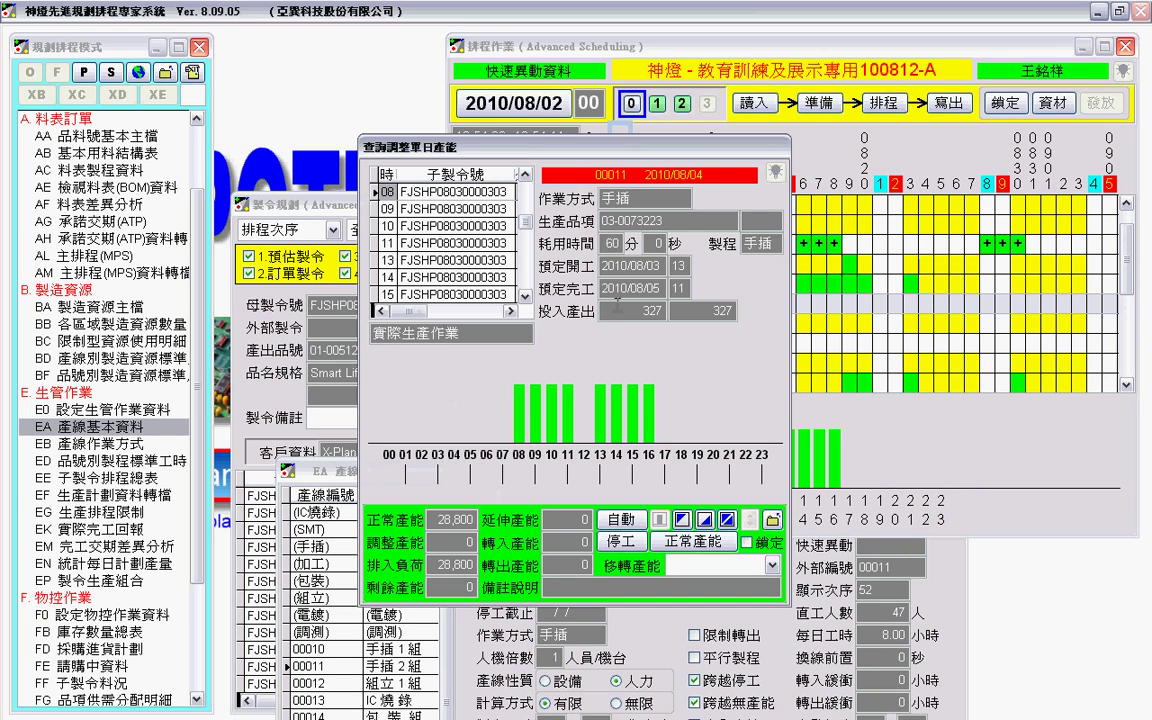
{"action": "double_click", "coordinate": [618, 304]}
Try the A group, B group and combined A/B overtime on that day, restore 正常產能 and close the capacity adjustment
{"action": "left_click", "coordinate": [683, 519]}
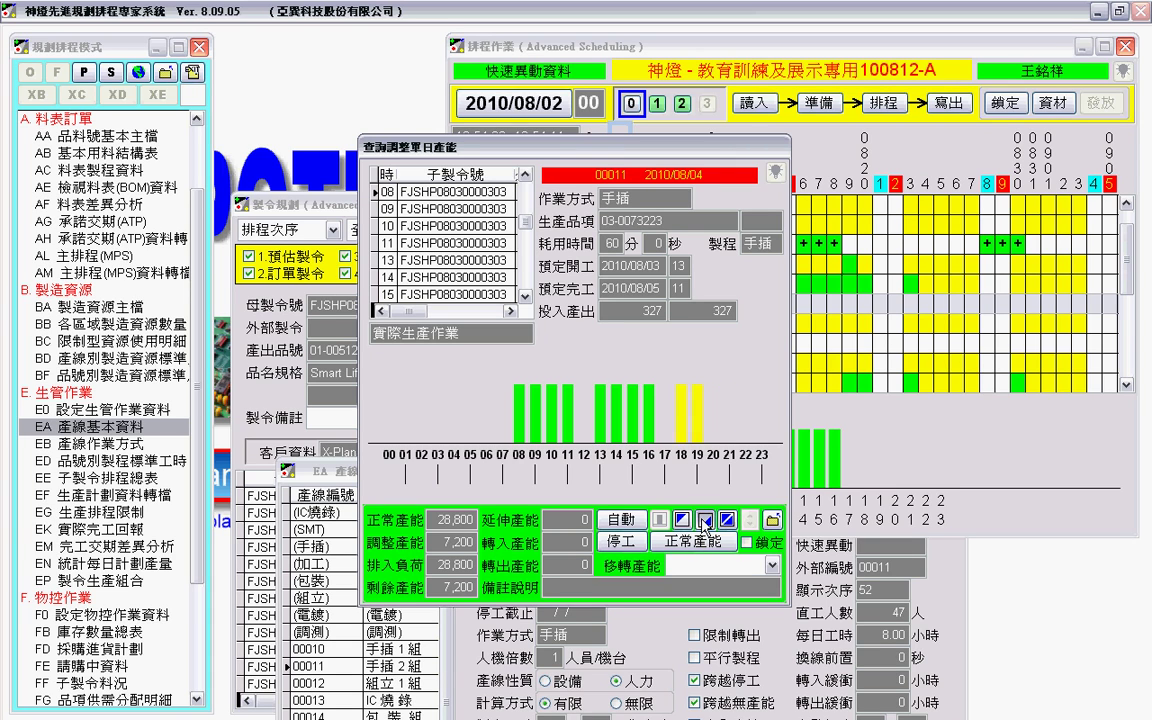
{"action": "left_click", "coordinate": [705, 519]}
{"action": "left_click", "coordinate": [706, 520]}
{"action": "left_click", "coordinate": [693, 541]}
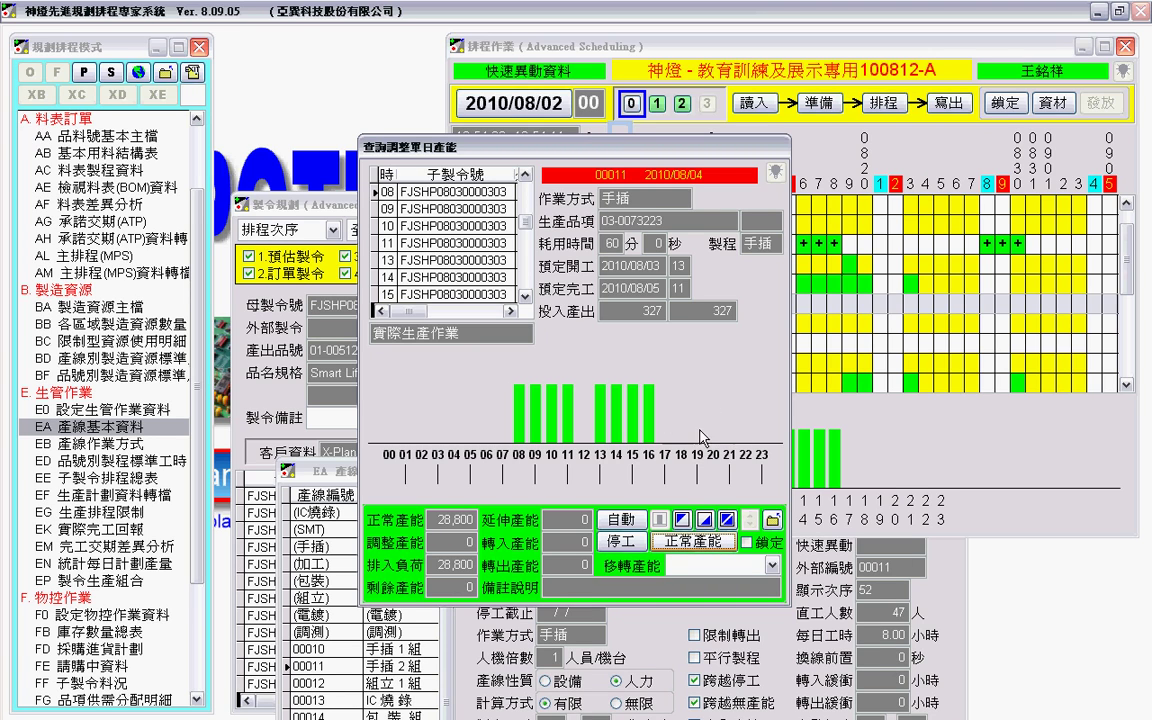
{"action": "left_click", "coordinate": [727, 520]}
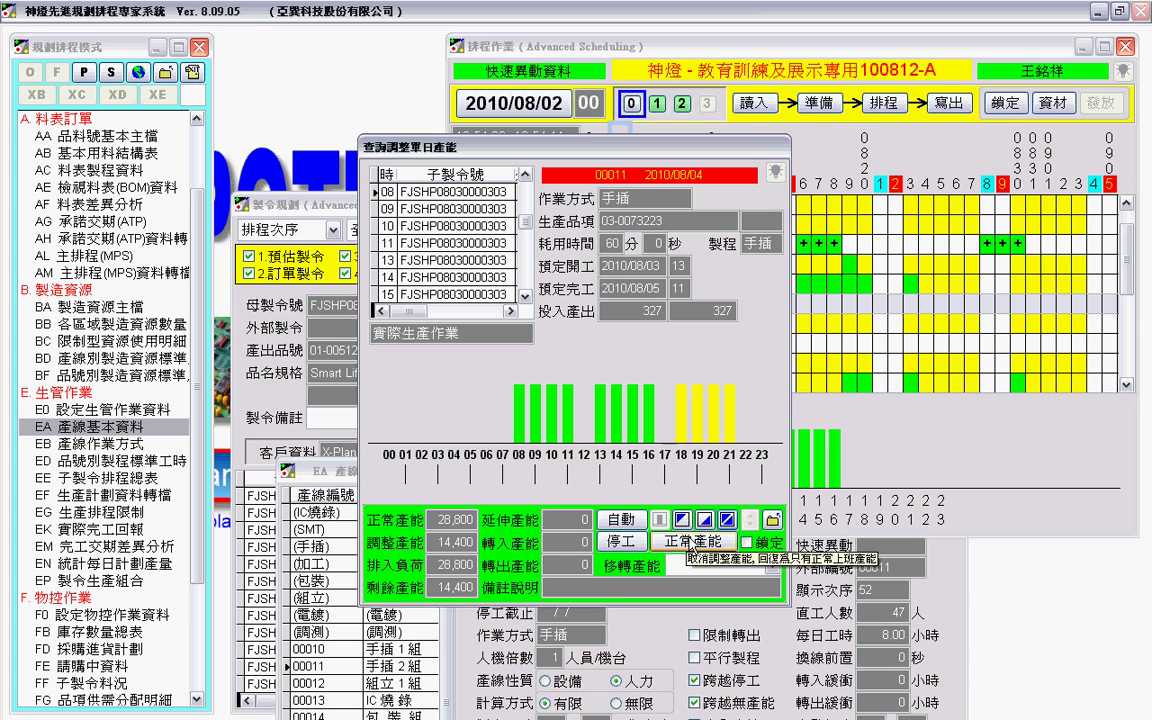
{"action": "left_click", "coordinate": [693, 541]}
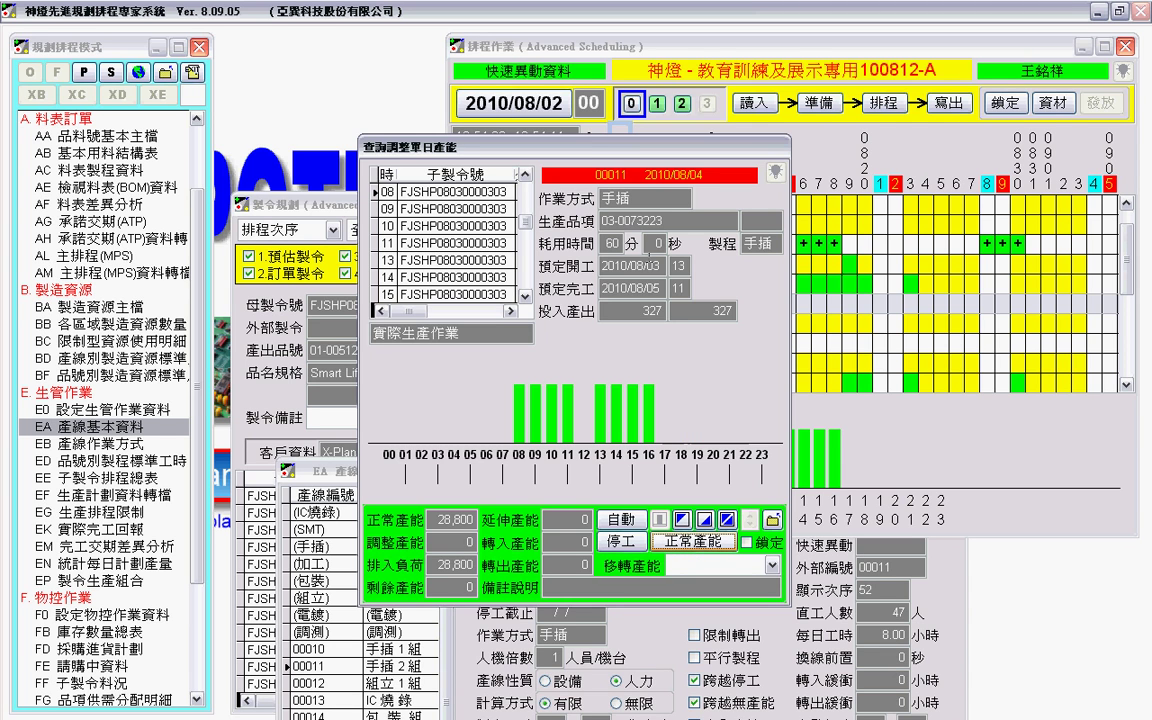
{"action": "left_click_drag", "start_coordinate": [607, 148], "coordinate": [884, 42]}
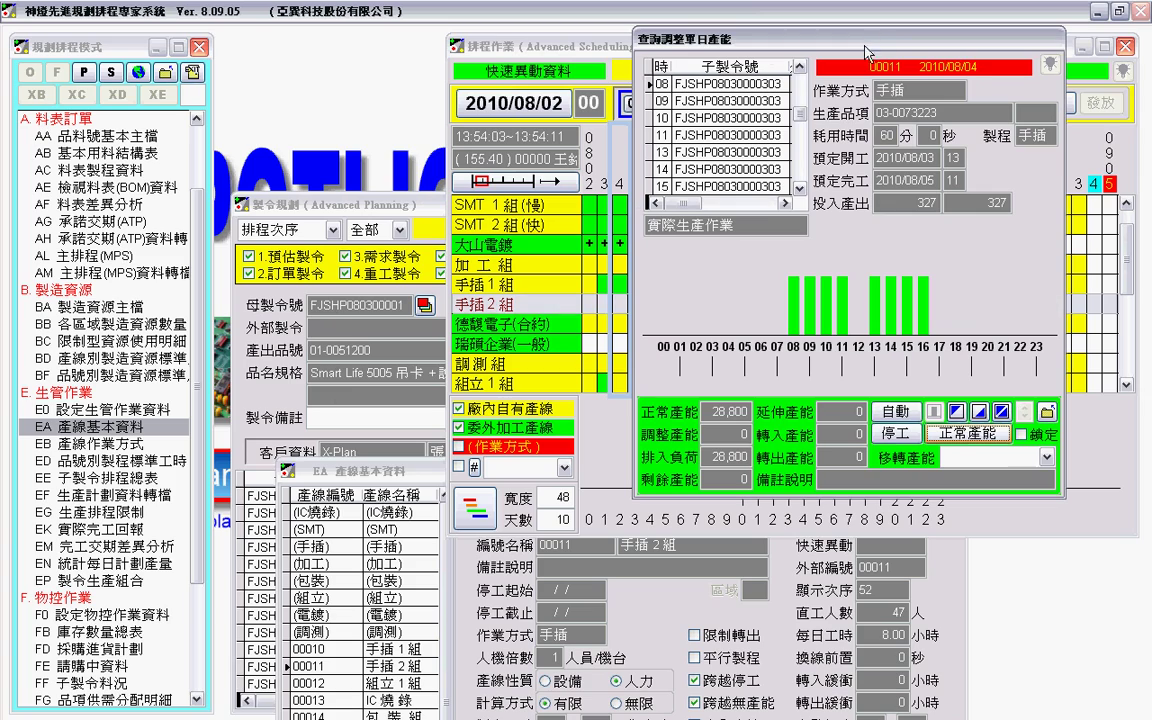
{"action": "left_click", "coordinate": [1047, 413]}
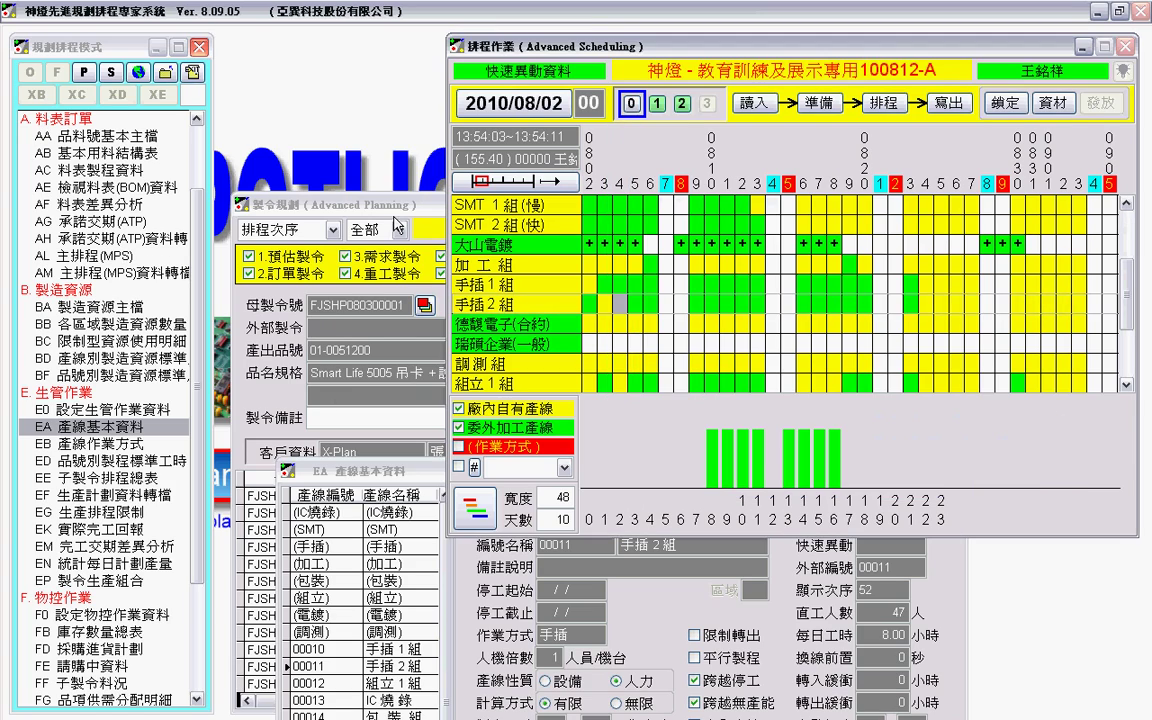
Minimise the 製令規劃 window and bring the EA 產線基本資料 window fully back into view
{"action": "left_click", "coordinate": [440, 204]}
{"action": "left_click_drag", "start_coordinate": [440, 204], "coordinate": [400, 100]}
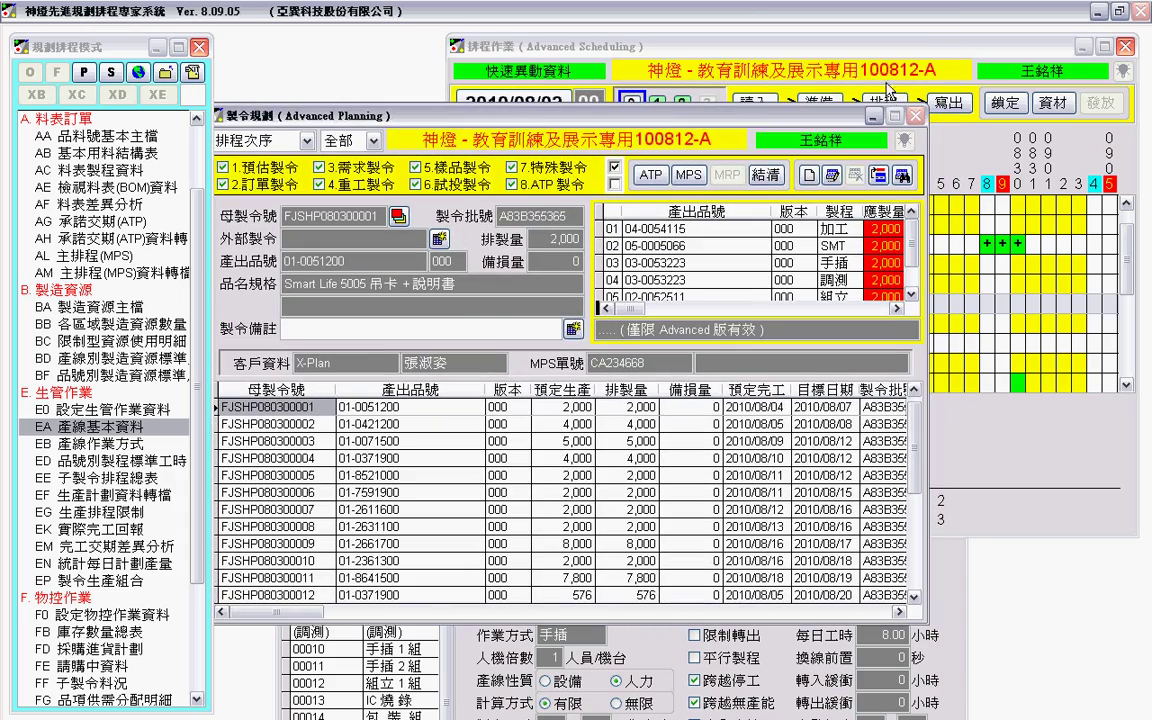
{"action": "left_click", "coordinate": [778, 95]}
{"action": "left_click_drag", "start_coordinate": [419, 472], "coordinate": [393, 162]}
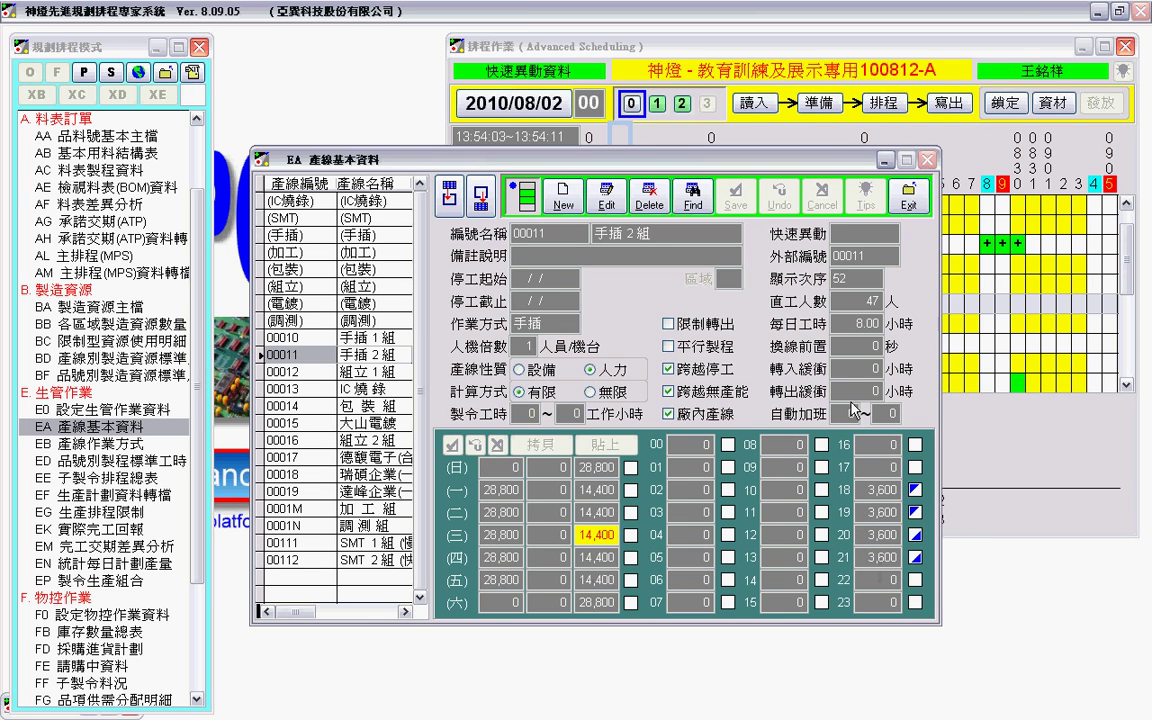
Reopen the 2010/08/04 capacity adjustment of 手插 2 組, check the combined A/B overtime option and close it without changes
{"action": "left_click", "coordinate": [722, 147]}
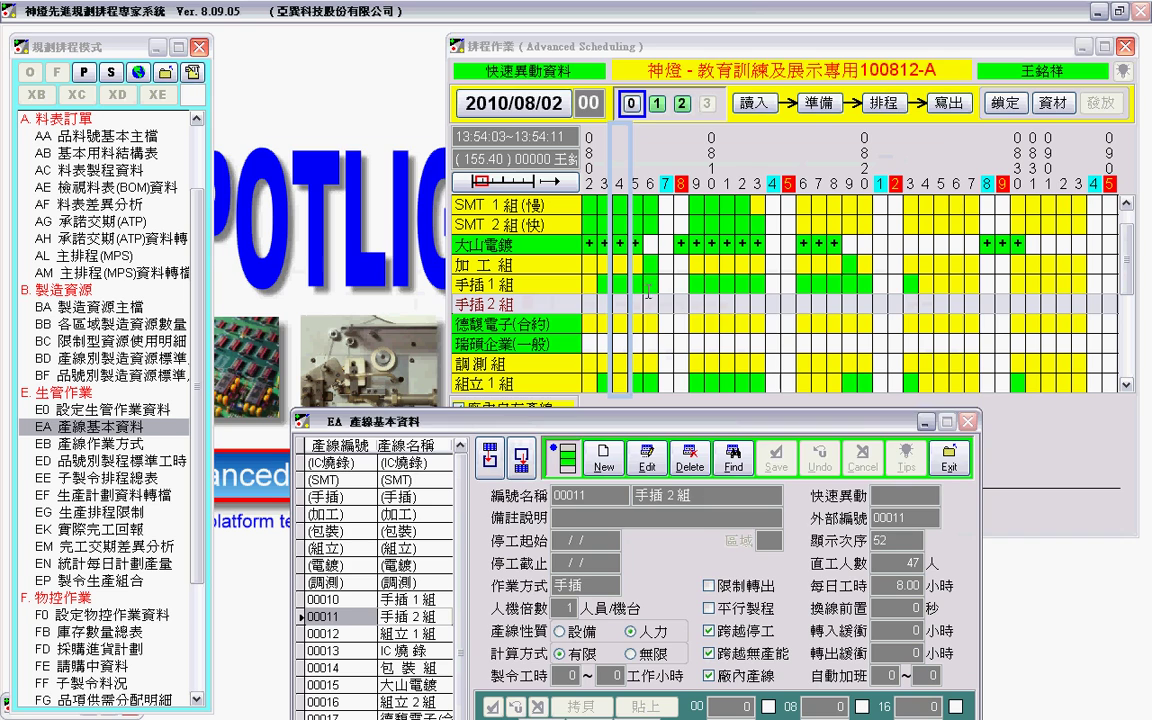
{"action": "left_click", "coordinate": [561, 274]}
{"action": "double_click", "coordinate": [622, 303]}
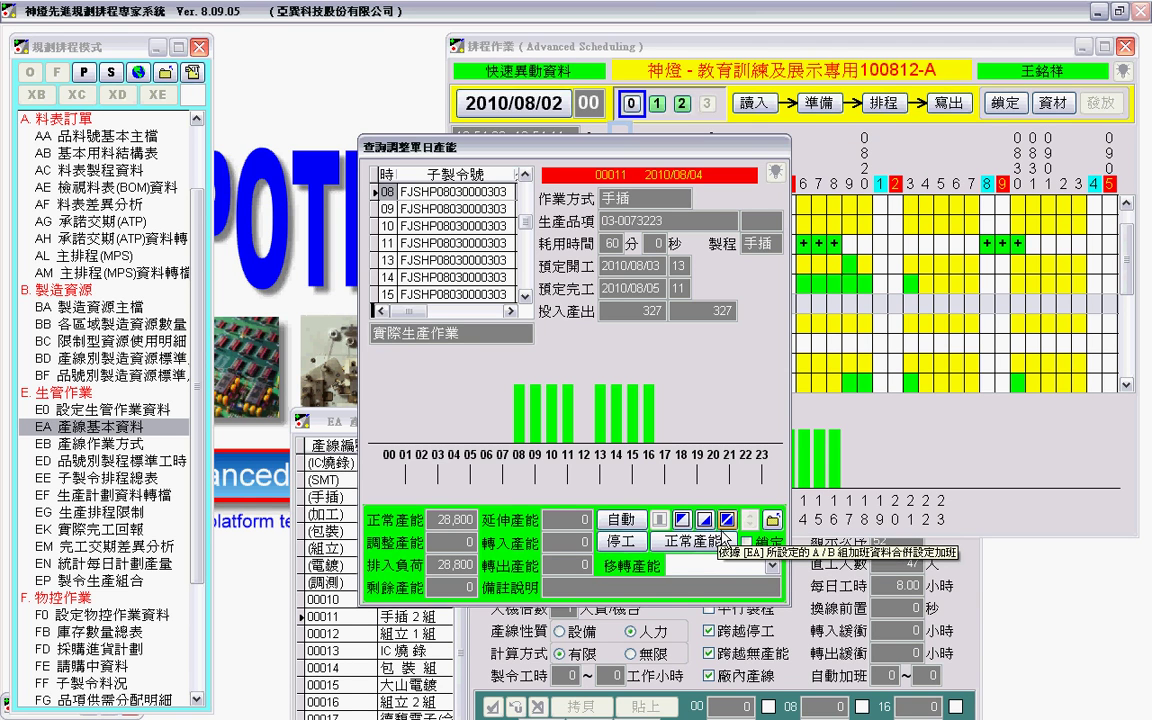
{"action": "key", "text": "Escape"}
Display the 大山電鍍 (00015) record in the production line data and examine its capacity settings and weekday overtime hours
{"action": "left_click", "coordinate": [383, 413]}
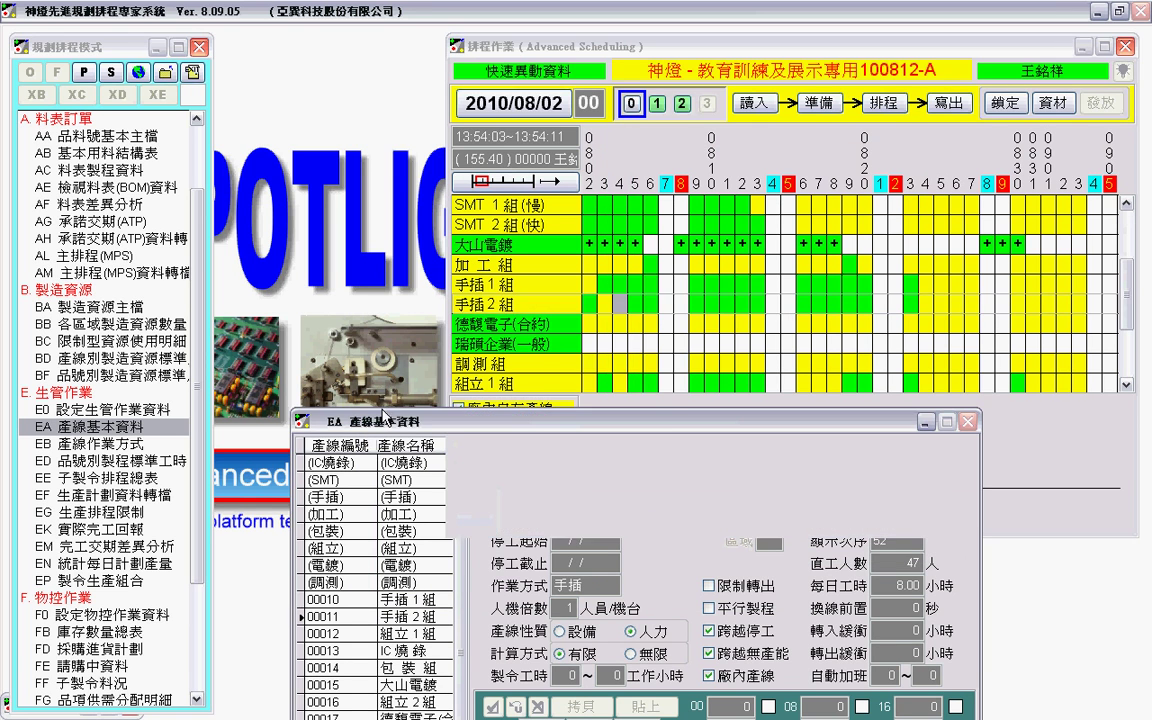
{"action": "left_click_drag", "start_coordinate": [383, 413], "coordinate": [372, 105]}
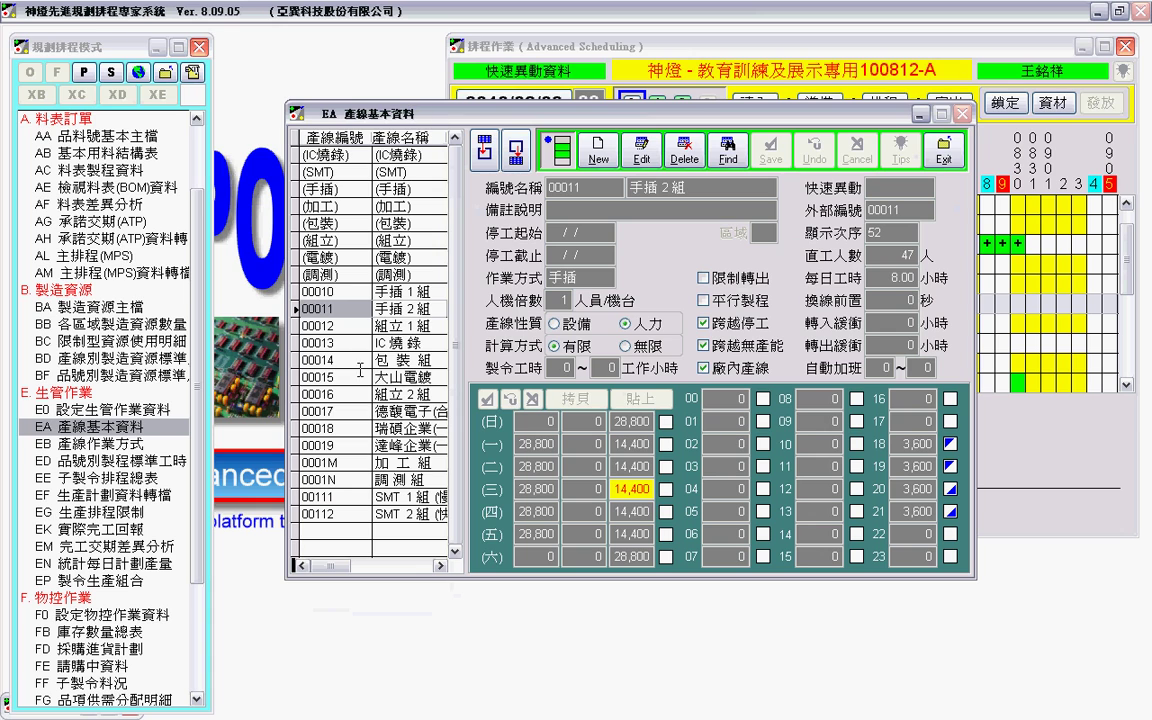
{"action": "left_click", "coordinate": [358, 377]}
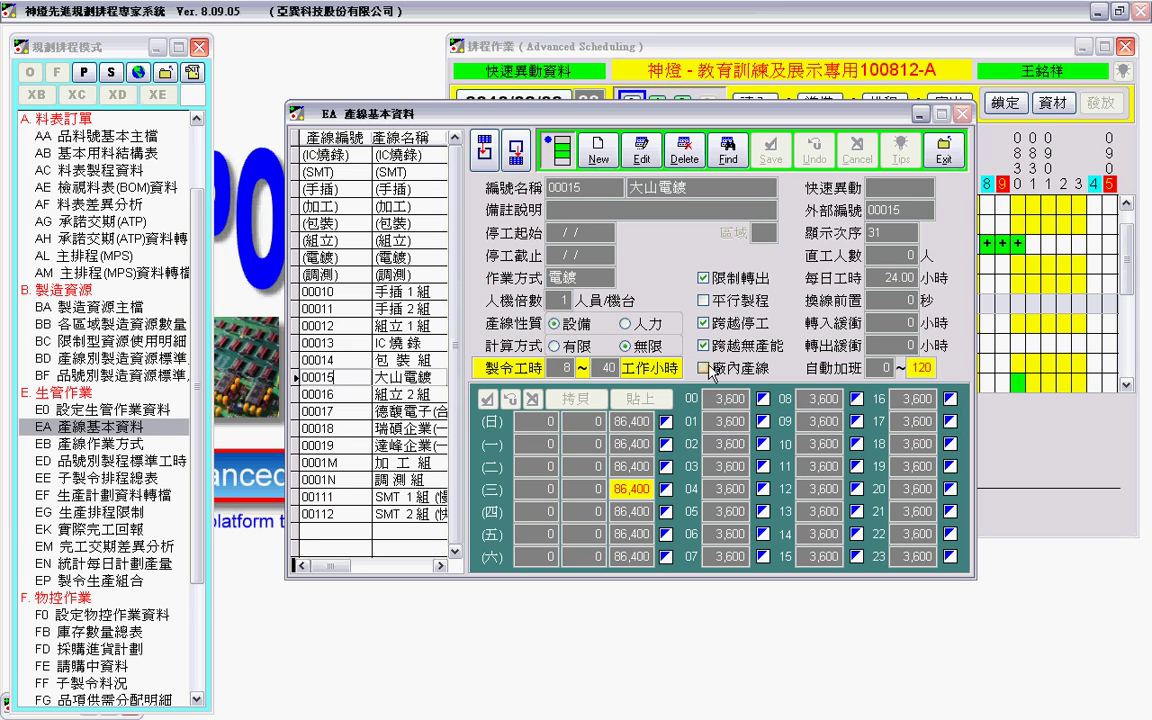
{"action": "mouse_move", "coordinate": [745, 368]}
{"action": "left_click", "coordinate": [631, 443]}
{"action": "left_click", "coordinate": [633, 490]}
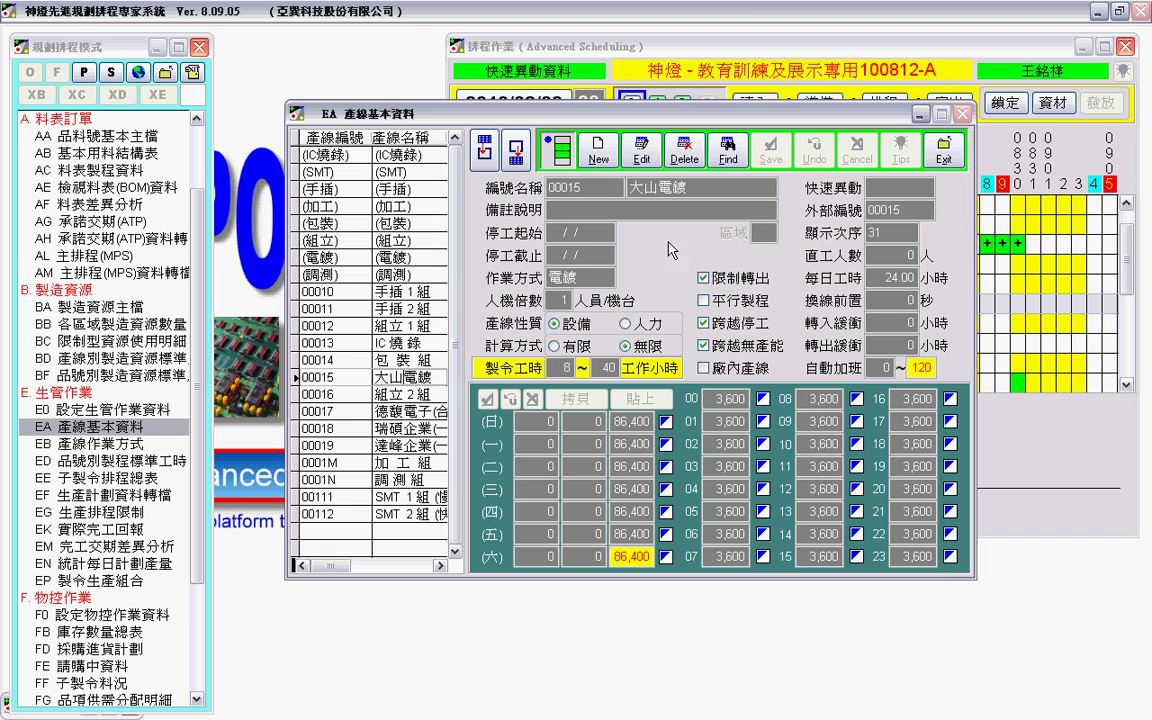
Show the daily load chart of 大山電鍍 in the schedule and compare it with the line's basic data record
{"action": "left_click_drag", "start_coordinate": [710, 124], "coordinate": [738, 408]}
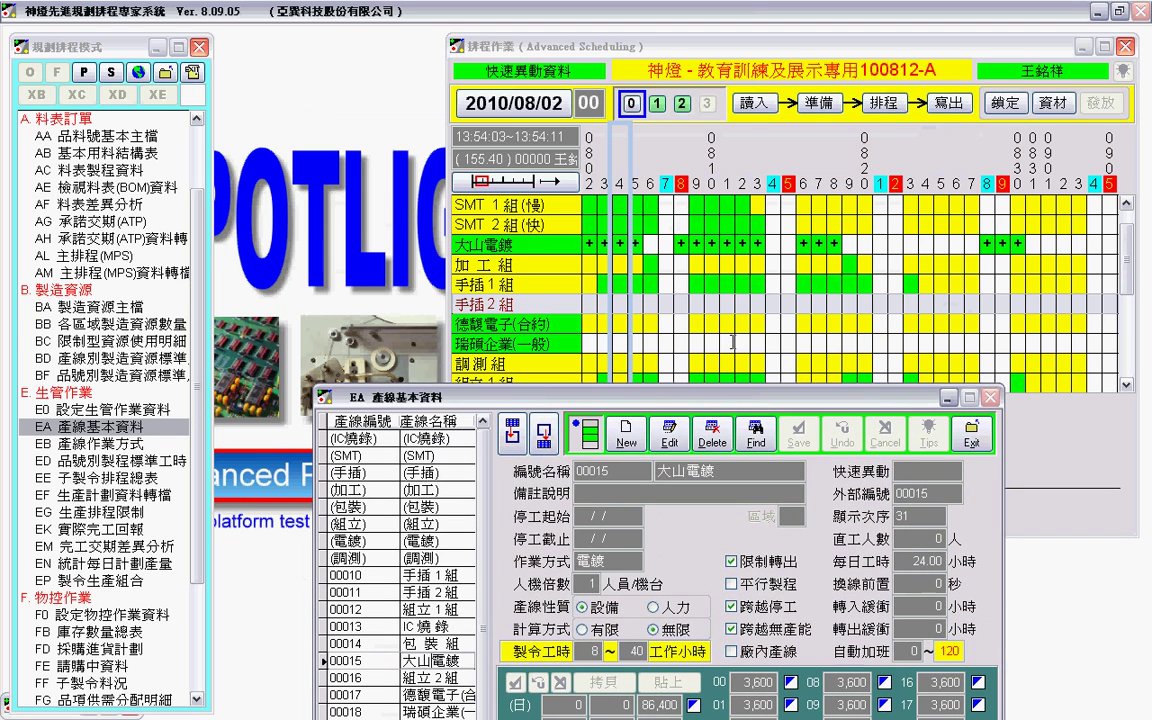
{"action": "left_click", "coordinate": [563, 244]}
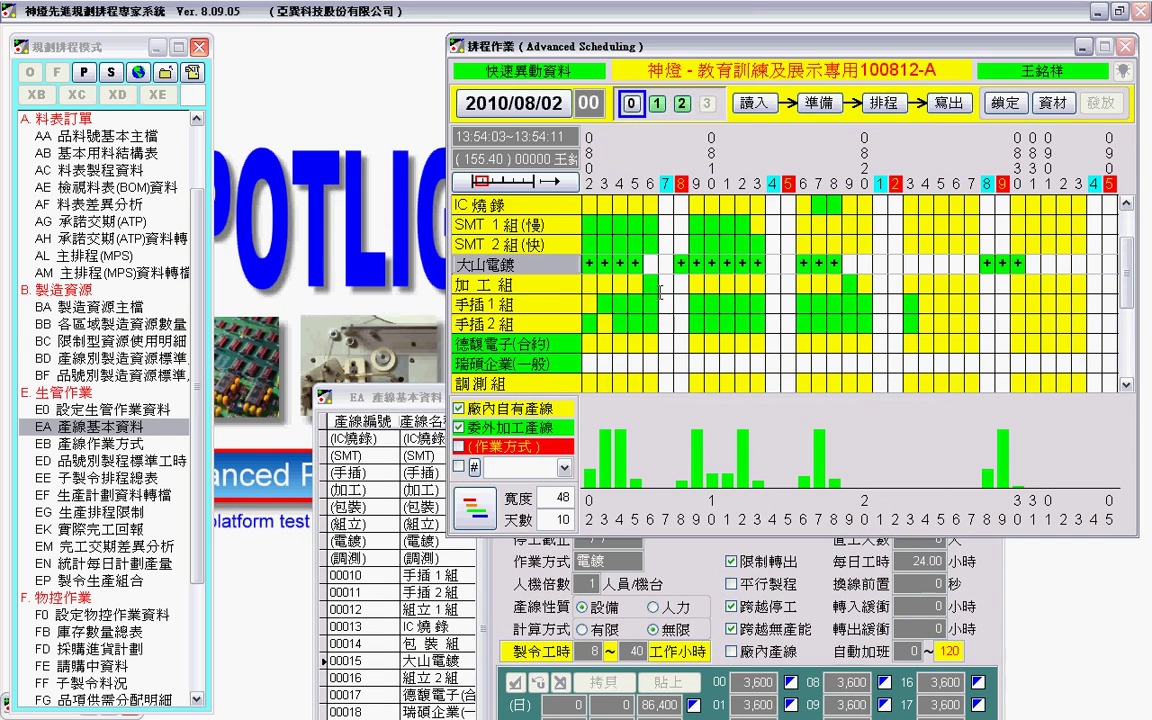
{"action": "left_click", "coordinate": [647, 263]}
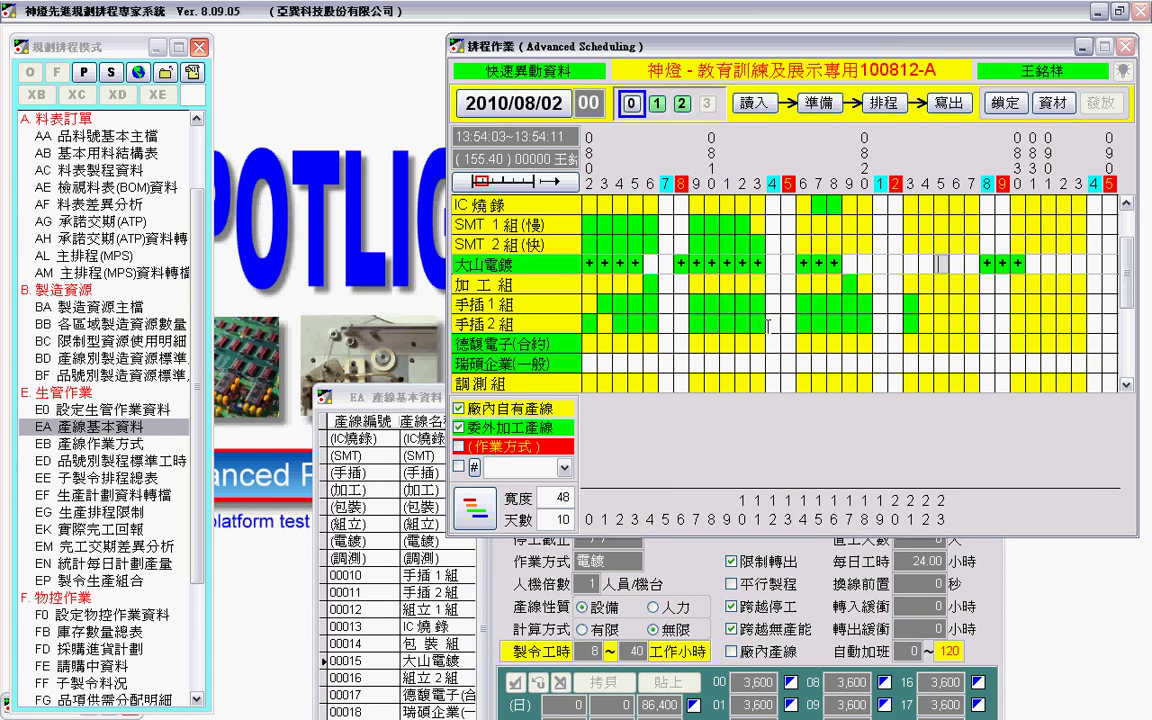
{"action": "left_click", "coordinate": [425, 407]}
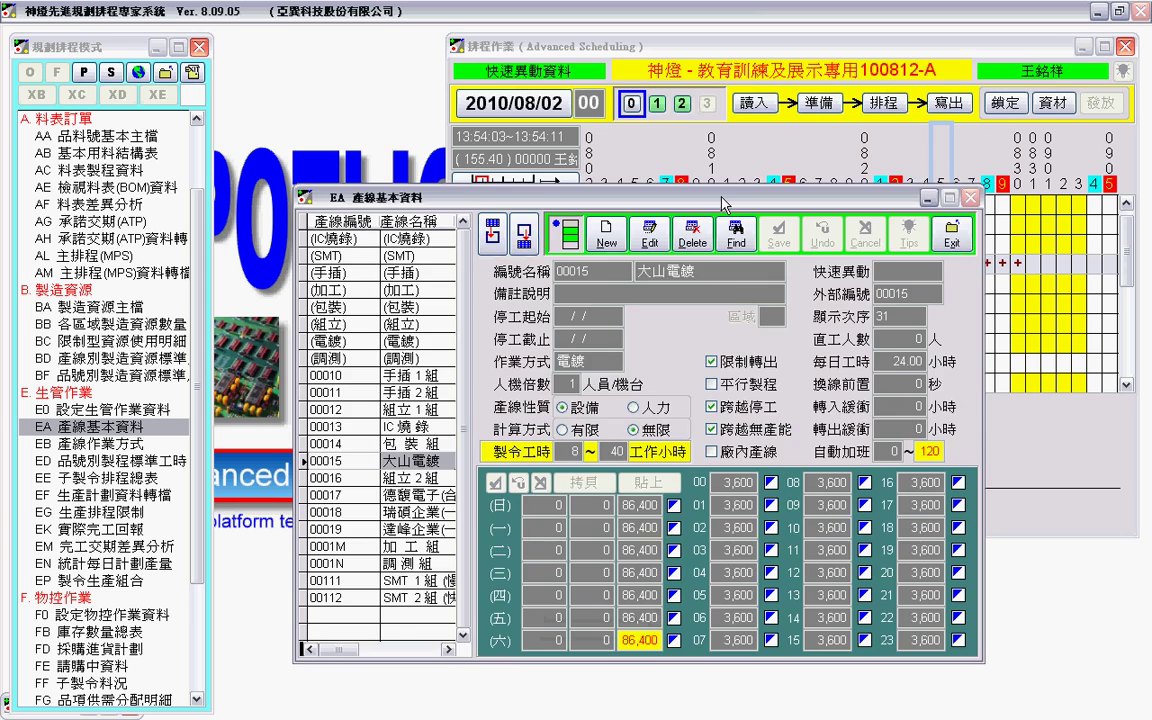
{"action": "left_click_drag", "start_coordinate": [650, 193], "coordinate": [628, 471]}
Inspect the hourly load of 大山電鍍 on August 21, 8, 10 and 11 in the scheduling grid
{"action": "left_click", "coordinate": [873, 256]}
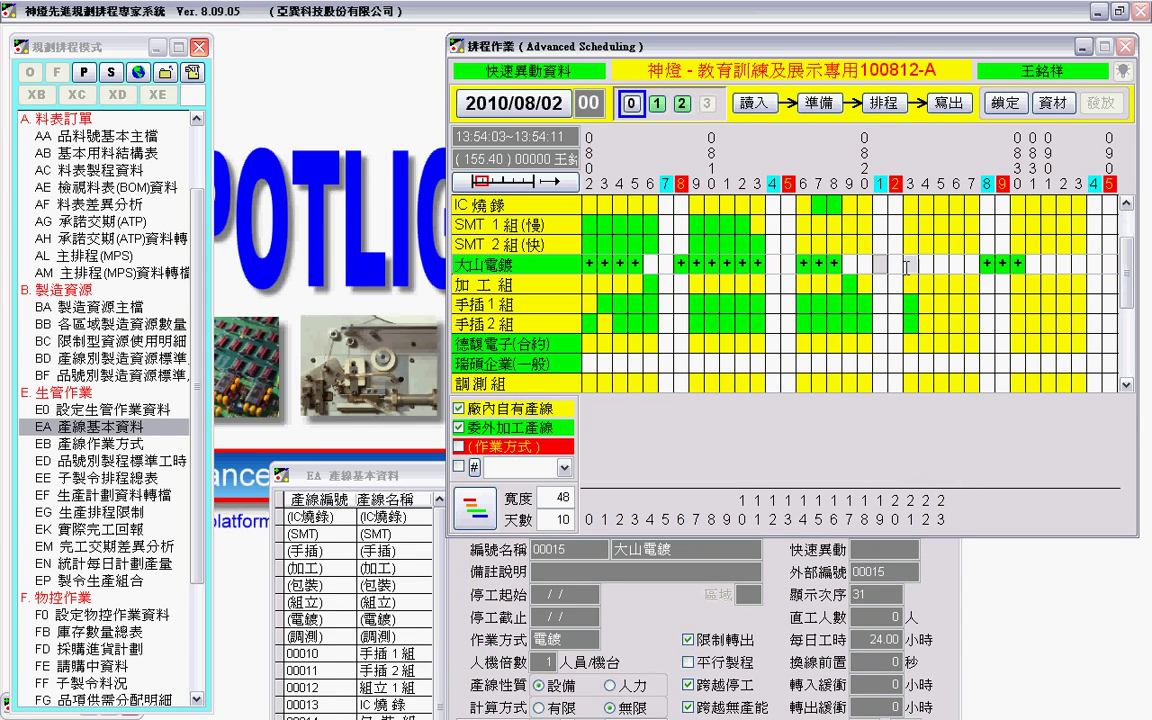
{"action": "left_click", "coordinate": [681, 263]}
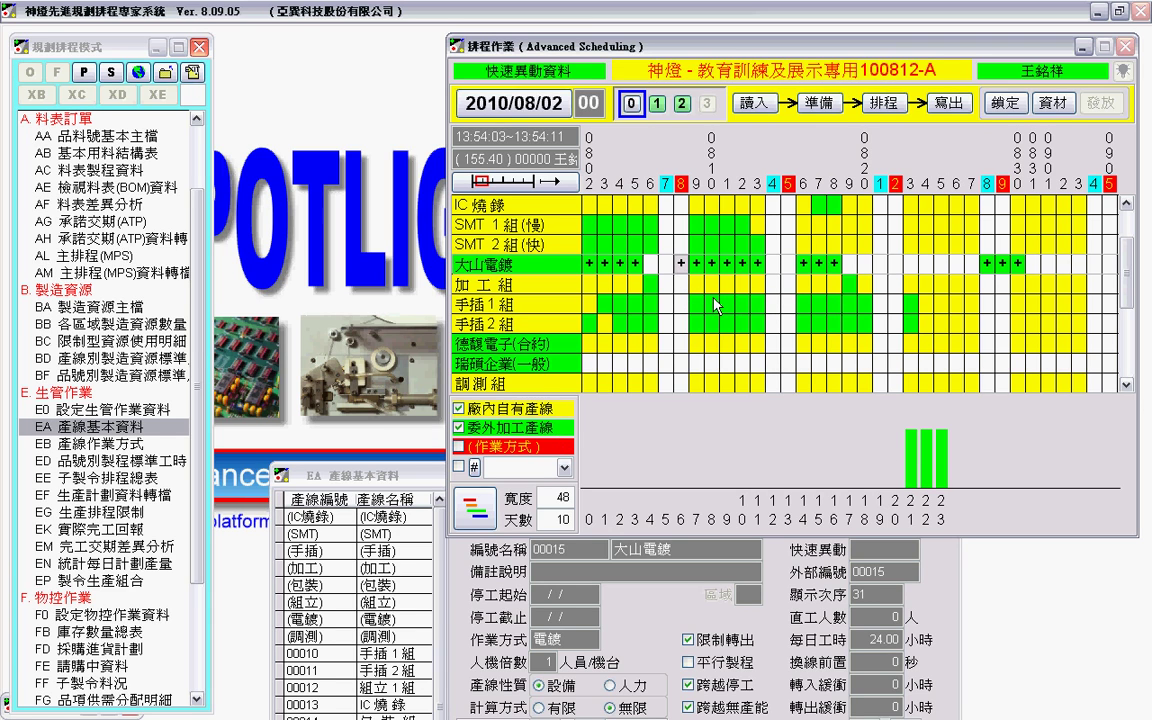
{"action": "left_click", "coordinate": [712, 263]}
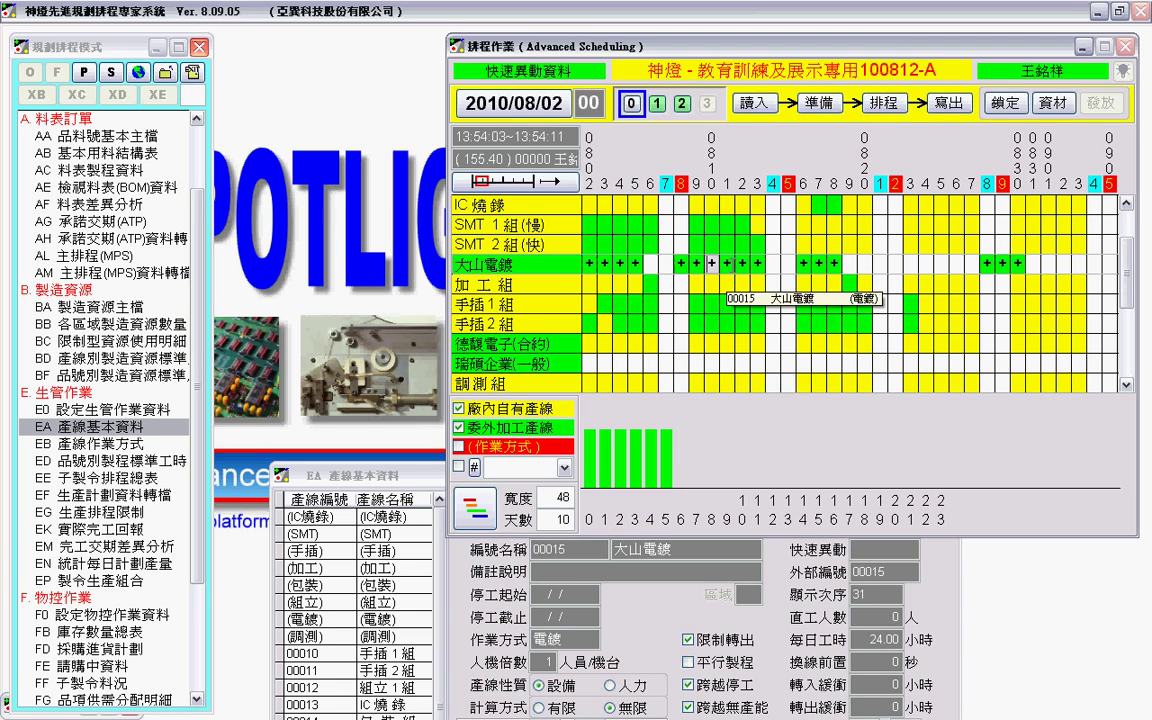
{"action": "left_click", "coordinate": [728, 263]}
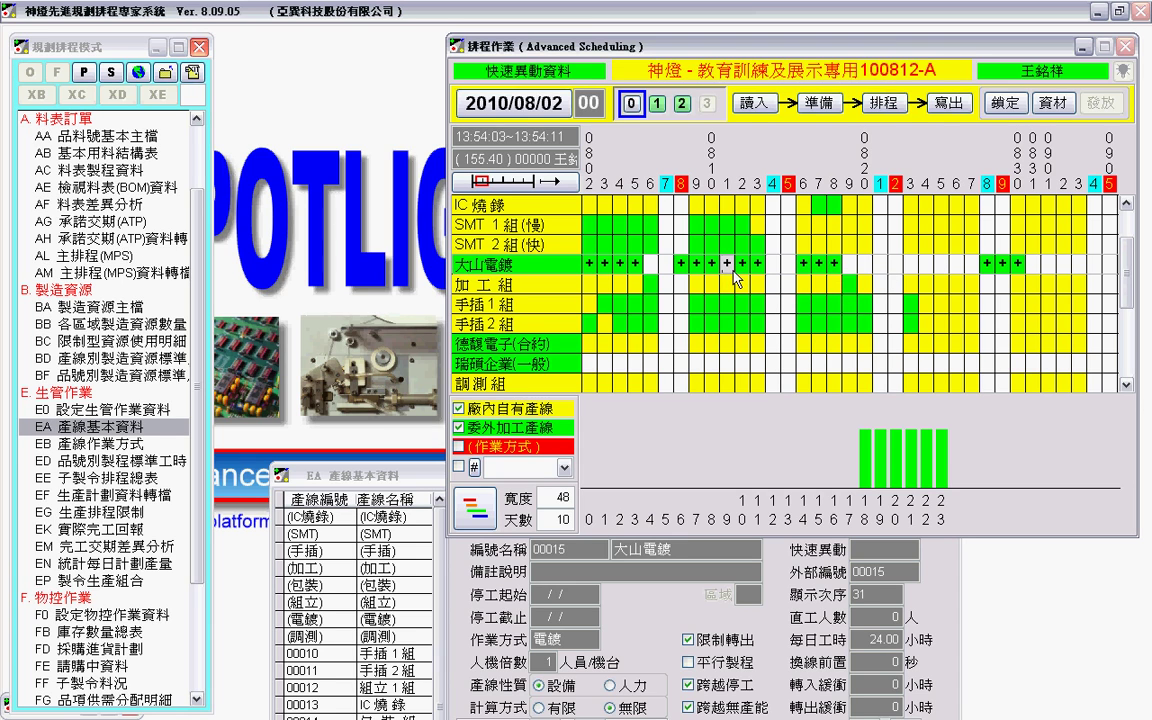
Inspect the hourly load of 大山電鍍 on August 12, 13 and 10 against its production line record
{"action": "left_click", "coordinate": [742, 263]}
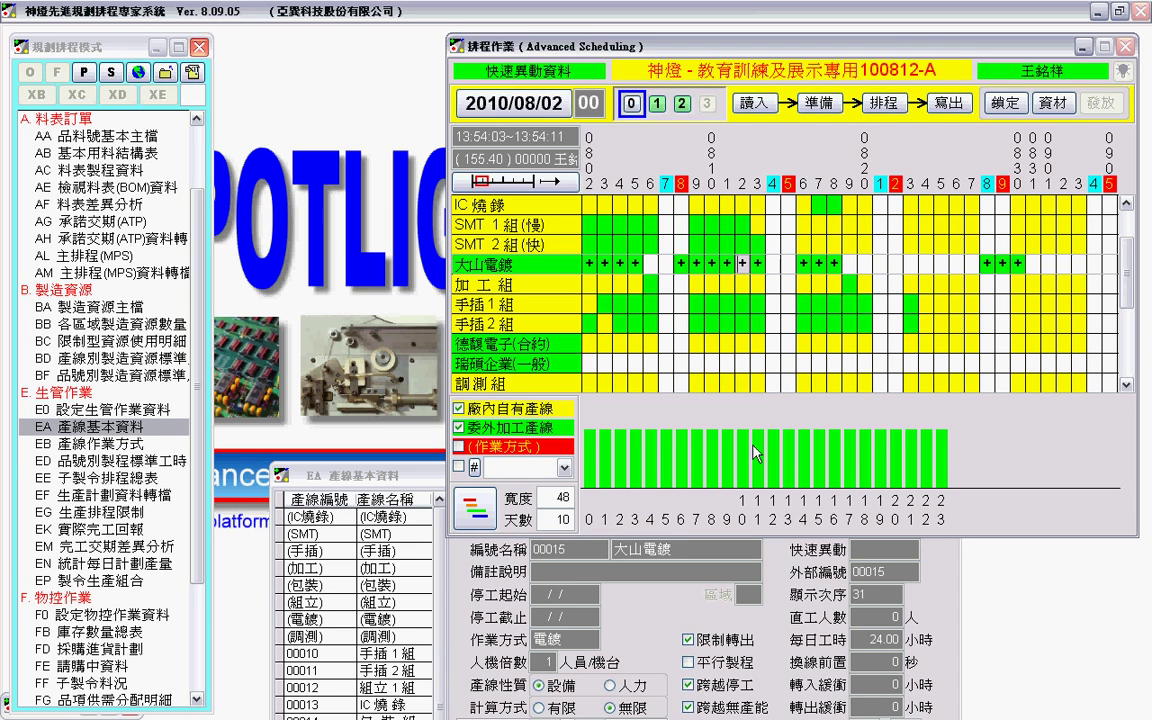
{"action": "left_click", "coordinate": [756, 264]}
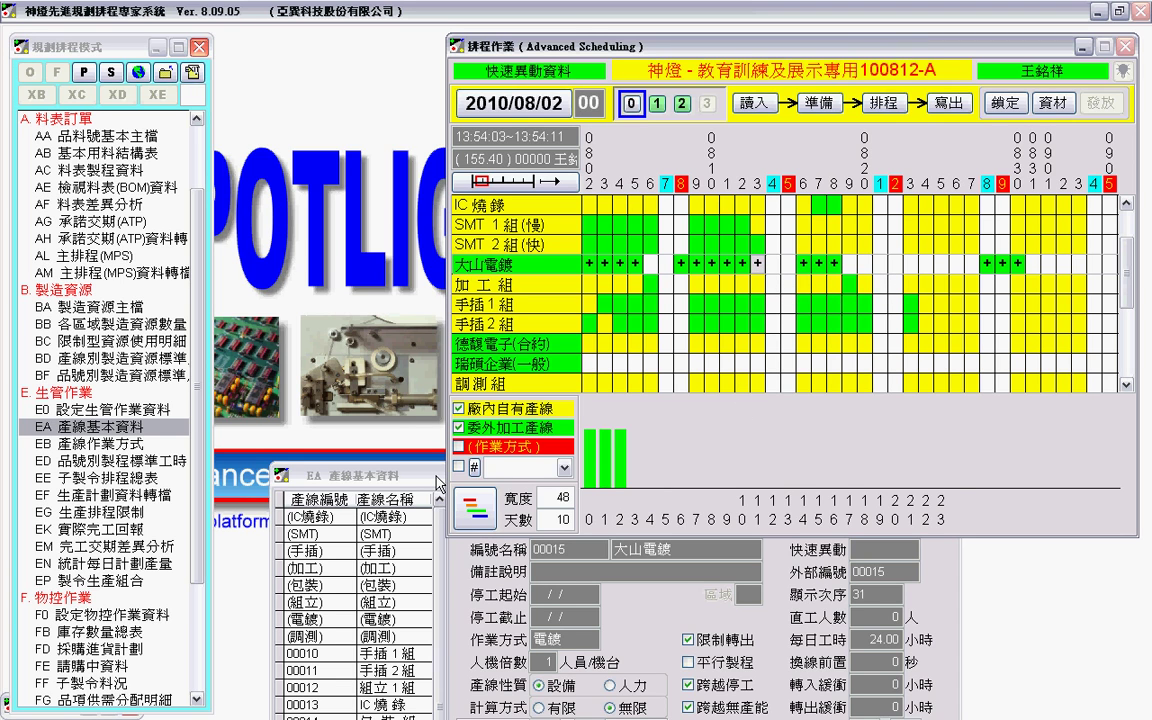
{"action": "left_click", "coordinate": [437, 479]}
{"action": "left_click_drag", "start_coordinate": [513, 483], "coordinate": [515, 320]}
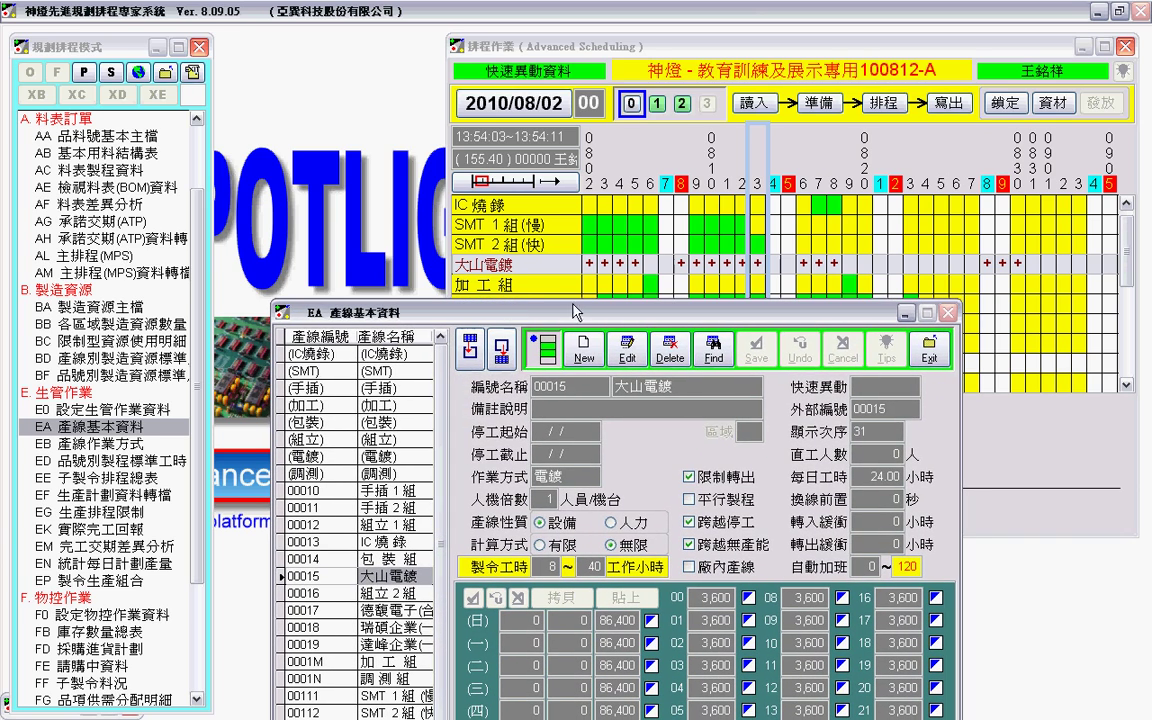
{"action": "left_click", "coordinate": [709, 266]}
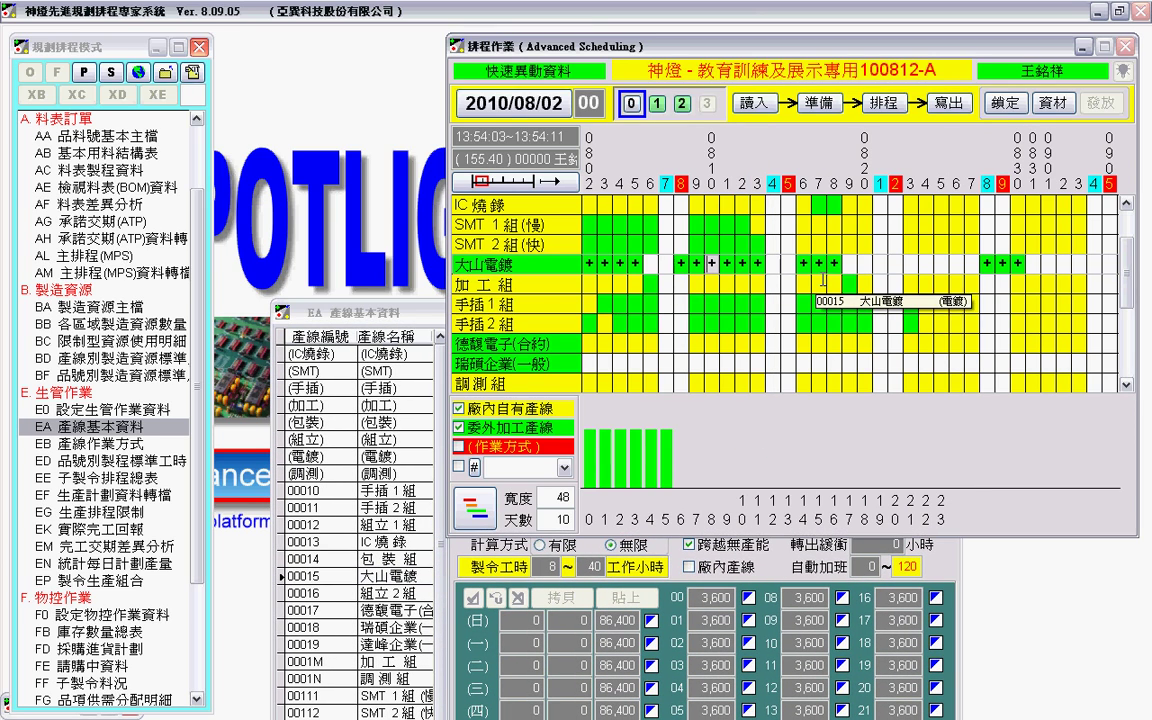
{"action": "left_click", "coordinate": [428, 324]}
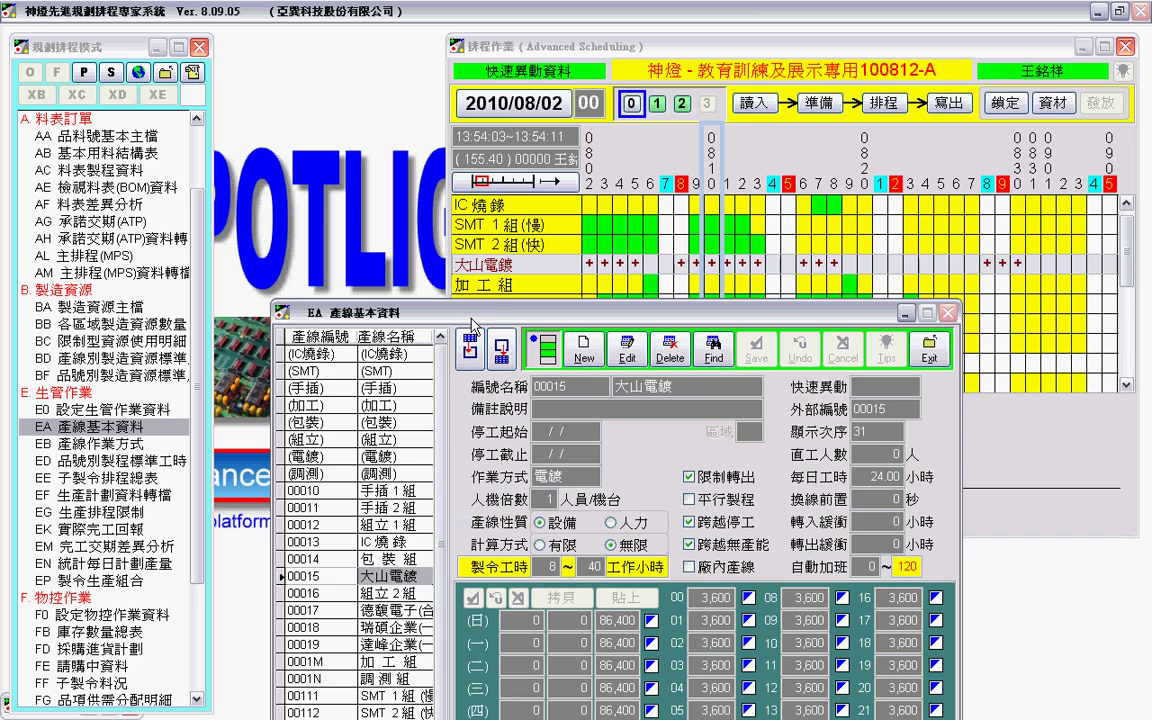
{"action": "left_click_drag", "start_coordinate": [425, 320], "coordinate": [413, 210]}
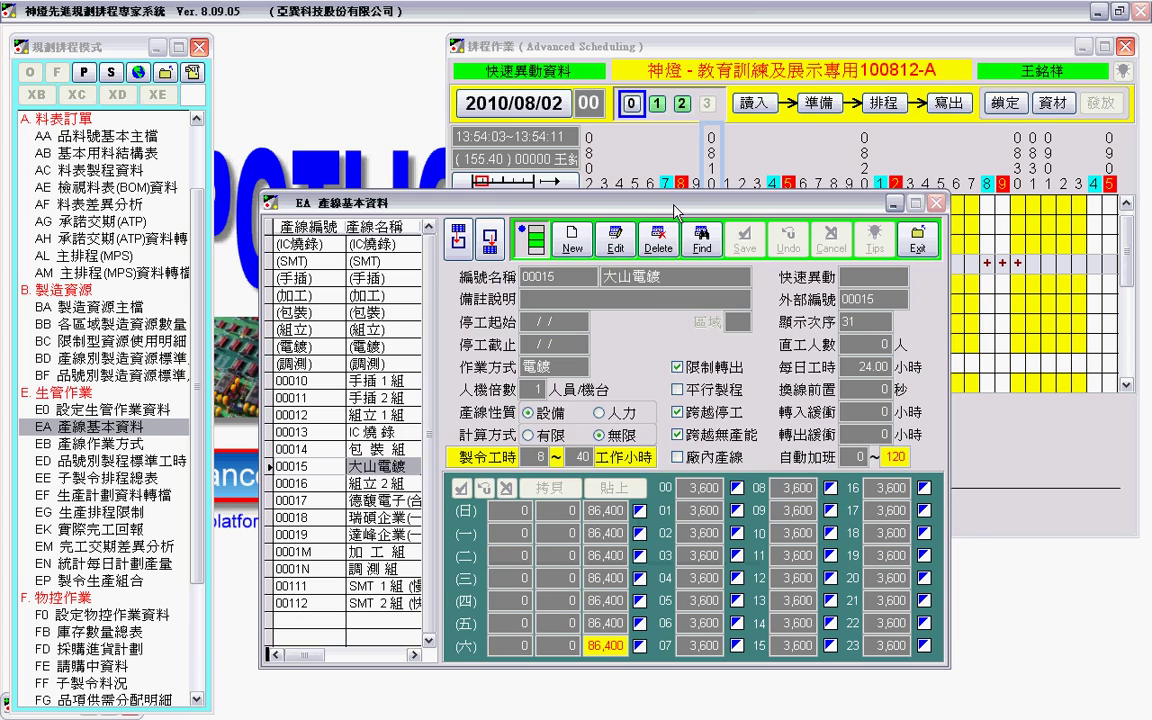
Display the daily load chart of 大山電鍍 in the schedule and close the production line basic data
{"action": "left_click_drag", "start_coordinate": [606, 201], "coordinate": [631, 425]}
{"action": "left_click", "coordinate": [569, 268]}
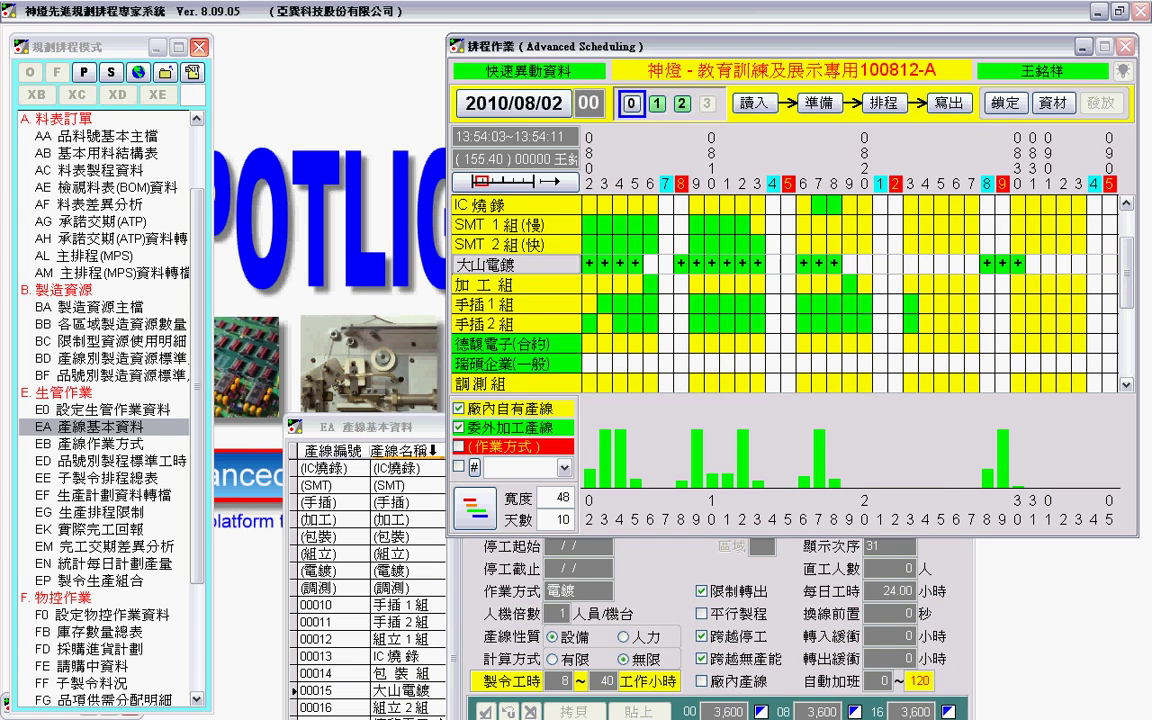
{"action": "left_click", "coordinate": [370, 427]}
{"action": "left_click_drag", "start_coordinate": [752, 416], "coordinate": [746, 482]}
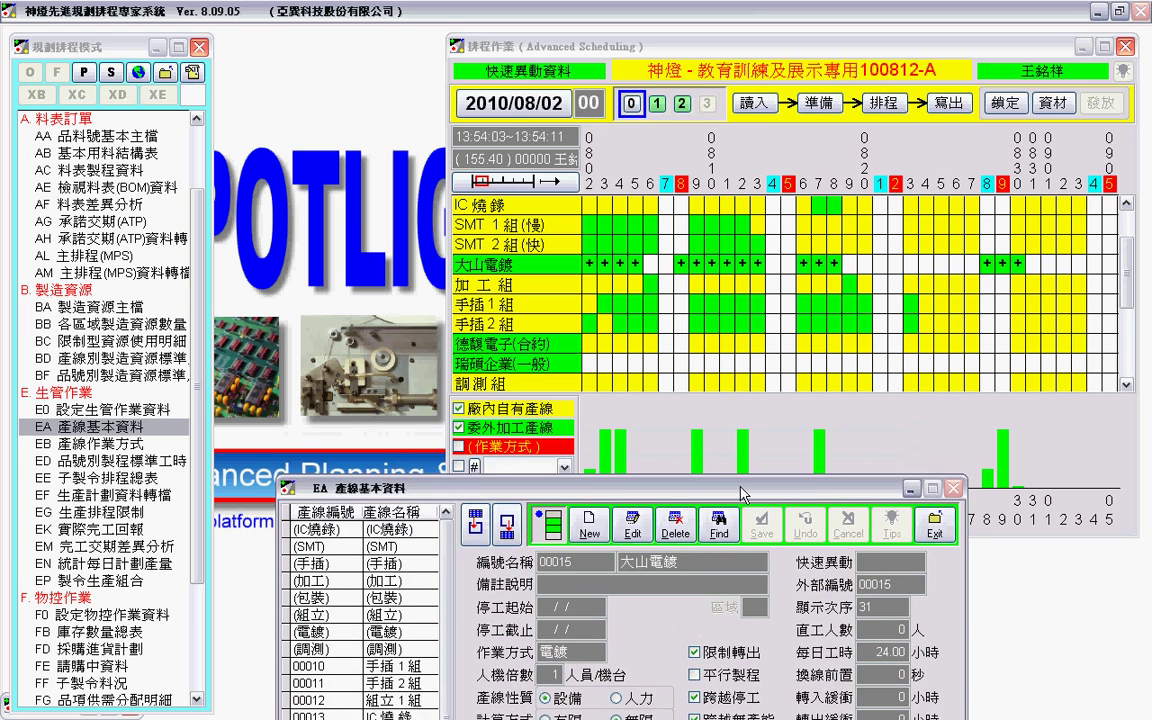
{"action": "left_click", "coordinate": [954, 477]}
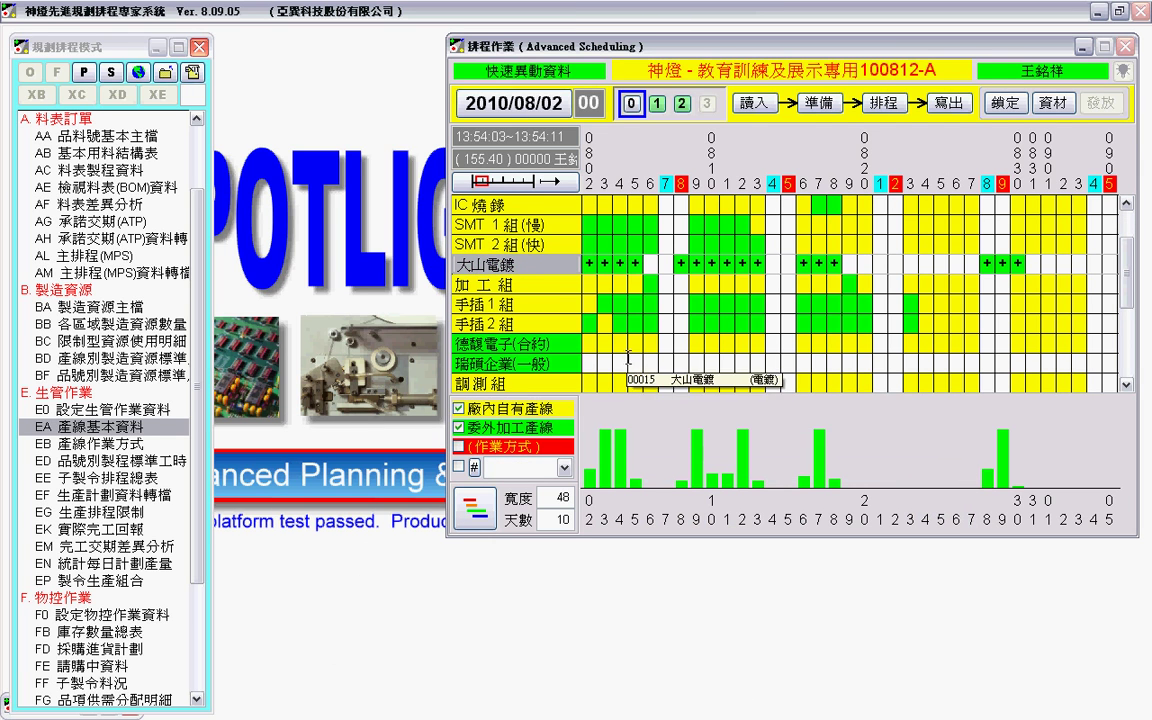
Examine the daily load charts of 手插 1 組 and 手插 2 組 in the schedule
{"action": "scroll", "coordinate": [641, 366], "scroll_direction": "down", "scroll_amount": 1}
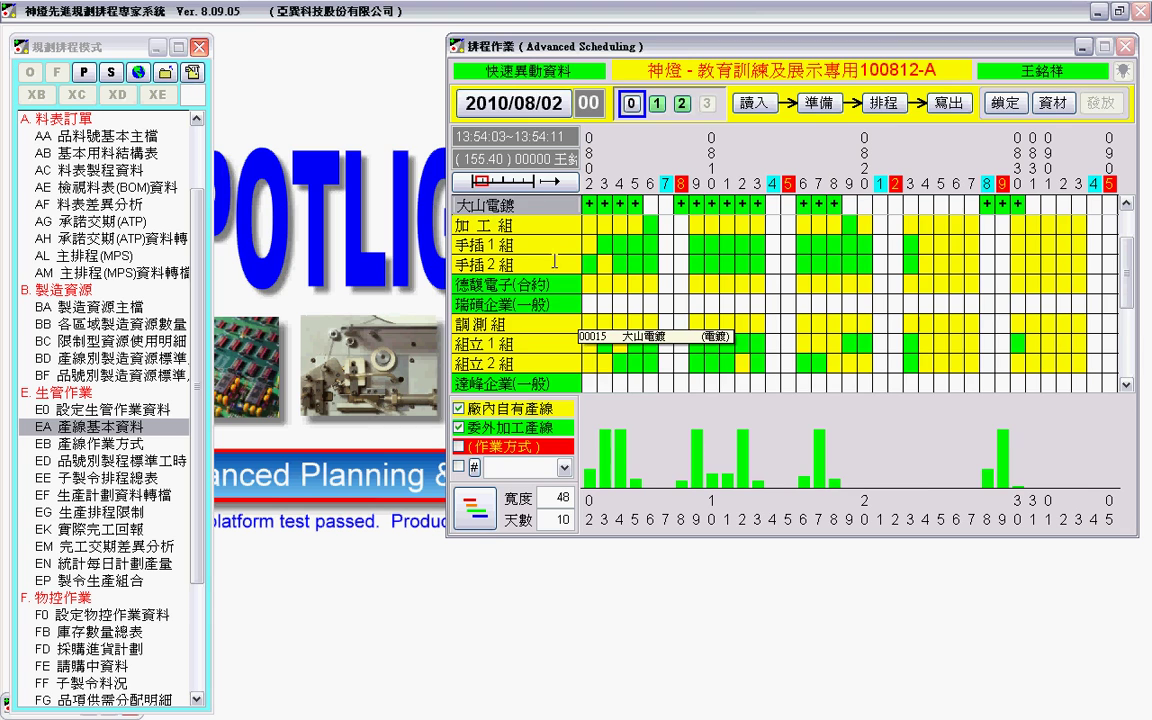
{"action": "scroll", "coordinate": [499, 262], "scroll_direction": "up", "scroll_amount": 1}
{"action": "left_click", "coordinate": [498, 280]}
{"action": "scroll", "coordinate": [562, 340], "scroll_direction": "up", "scroll_amount": 1}
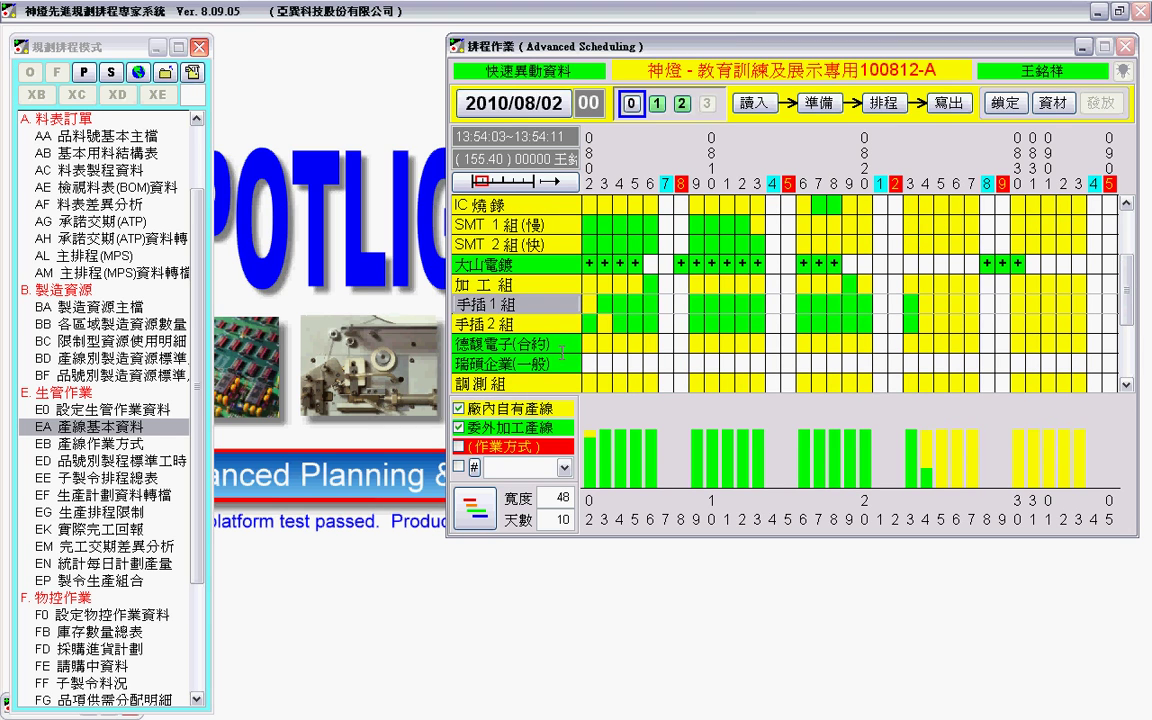
{"action": "scroll", "coordinate": [600, 295], "scroll_direction": "down", "scroll_amount": 1}
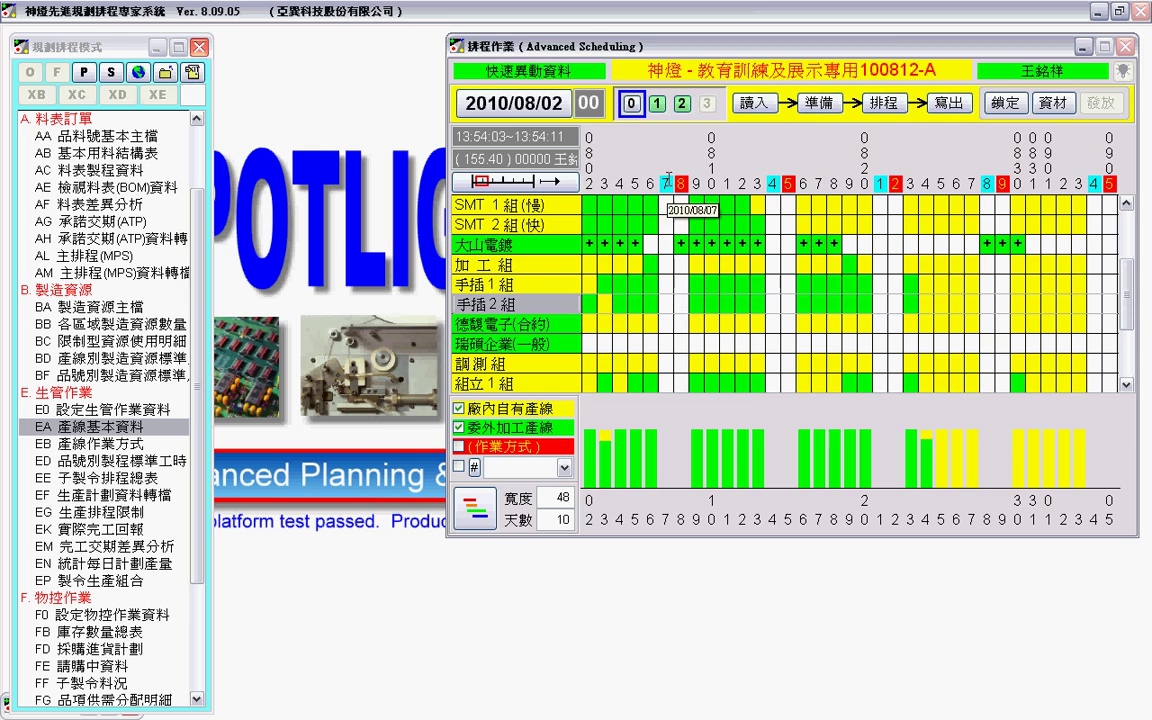
Create an open simulation (建立開放模擬) in the third simulation data set (第三套模擬資料)
{"action": "left_click", "coordinate": [631, 104]}
{"action": "left_click", "coordinate": [730, 156]}
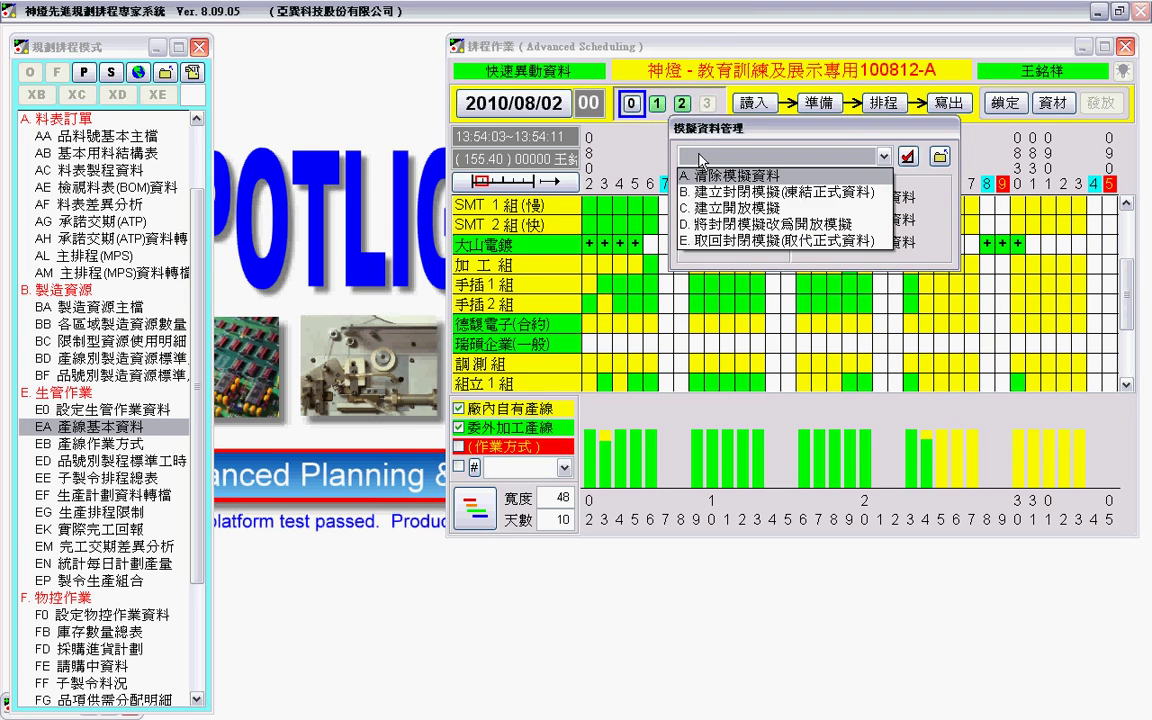
{"action": "left_click", "coordinate": [758, 208]}
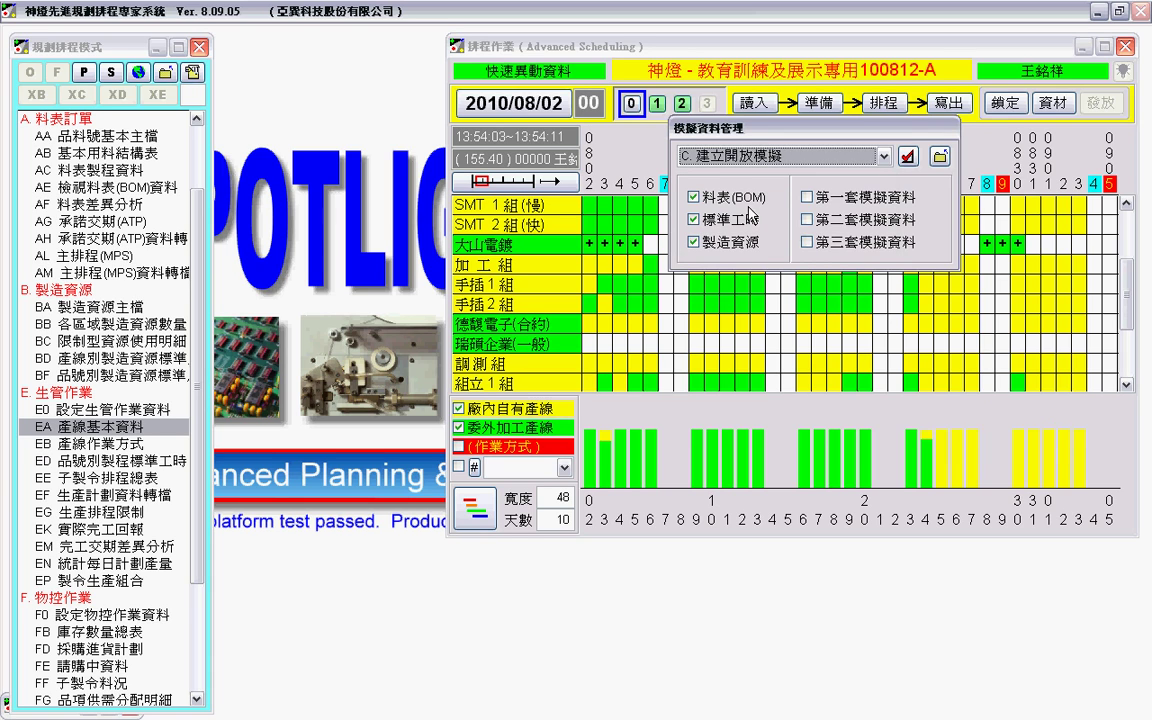
{"action": "left_click", "coordinate": [815, 250]}
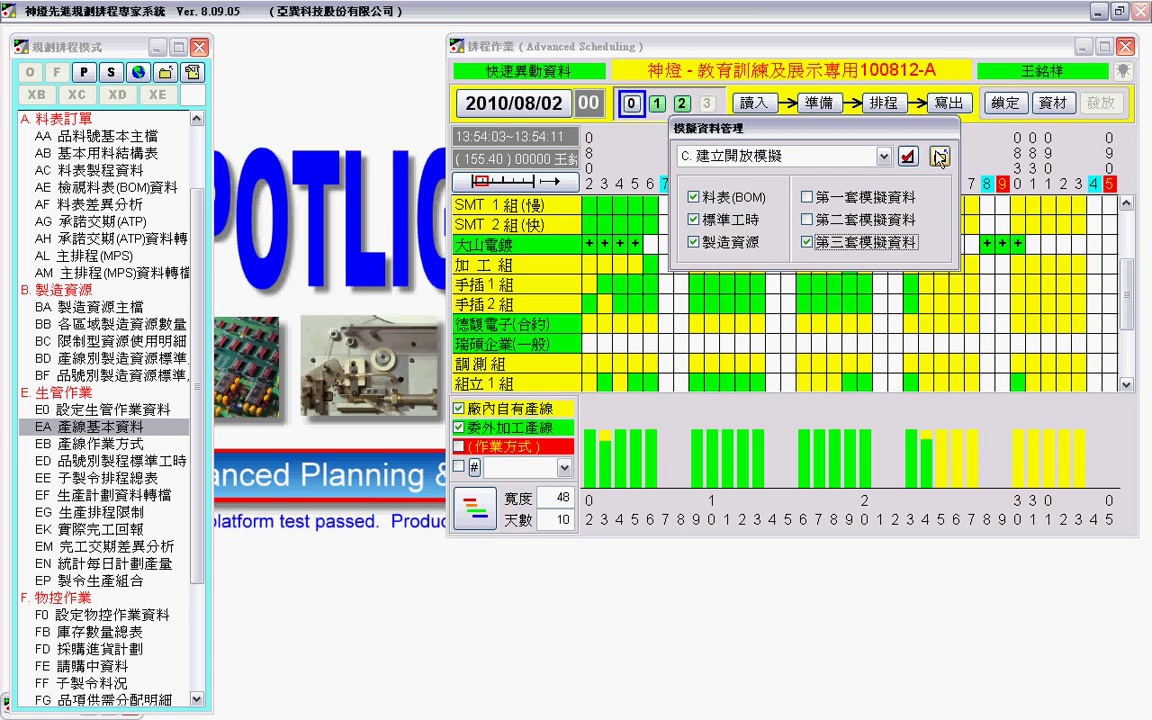
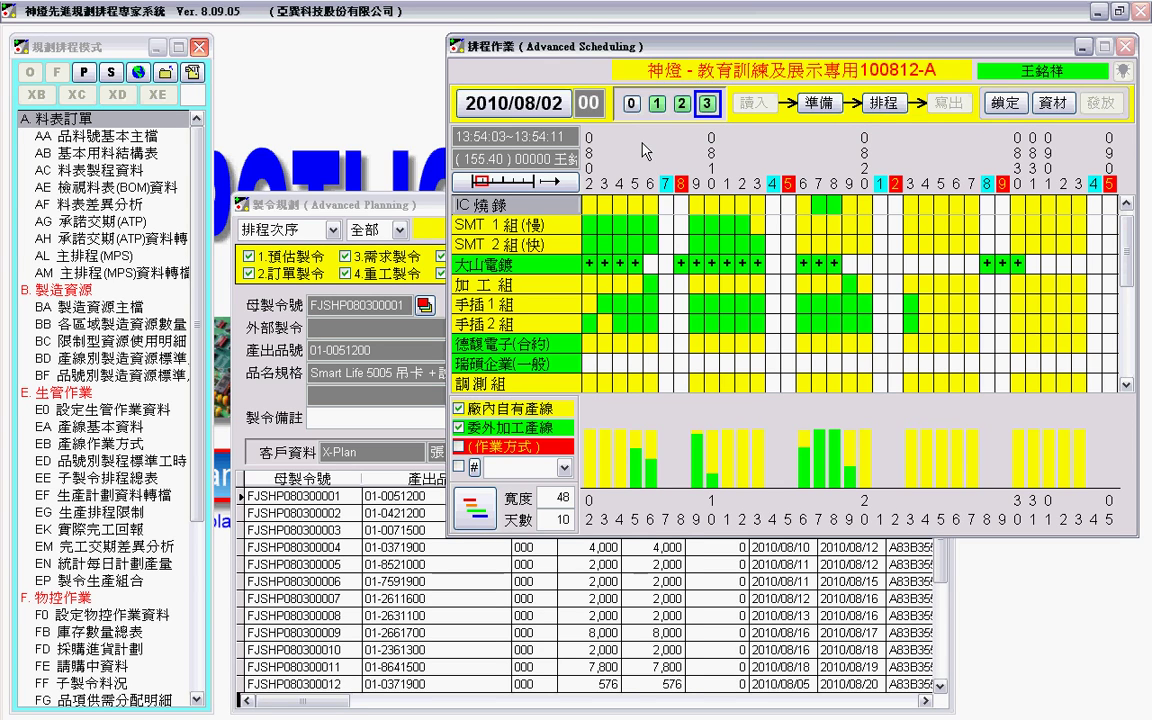
Add combined A/B overtime capacity to 手插 2 組 on 2010/08/09 and 2010/08/10 in simulation 3
{"action": "left_click", "coordinate": [620, 325]}
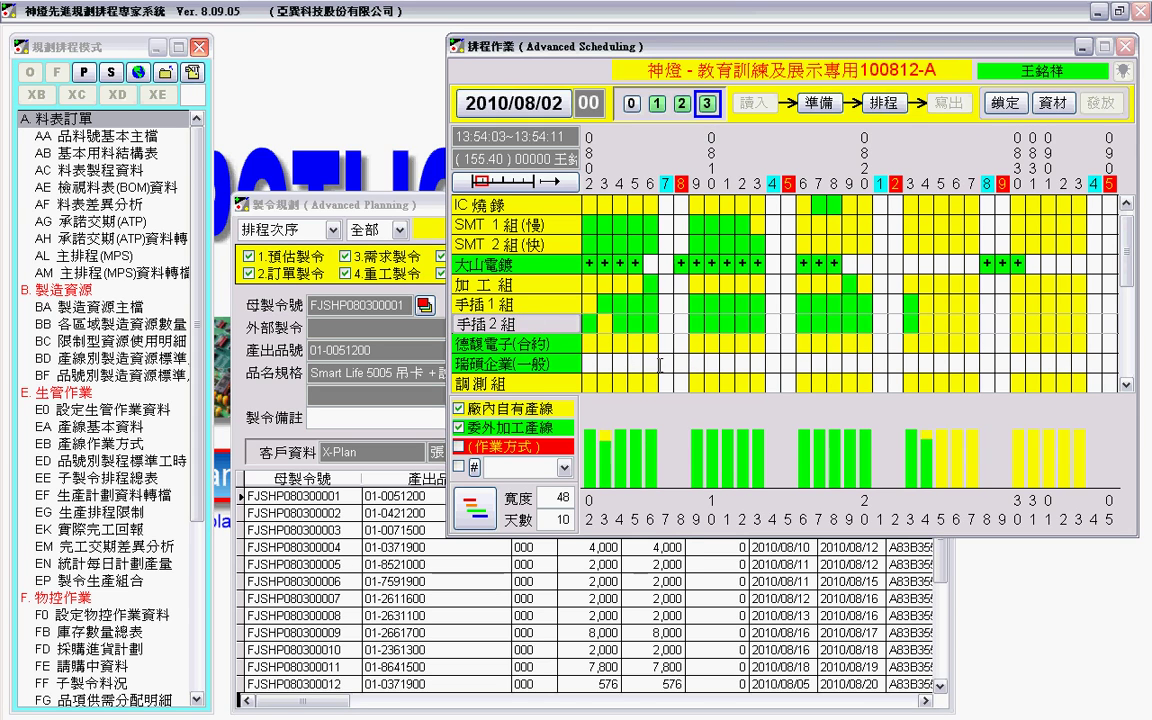
{"action": "mouse_move", "coordinate": [719, 333]}
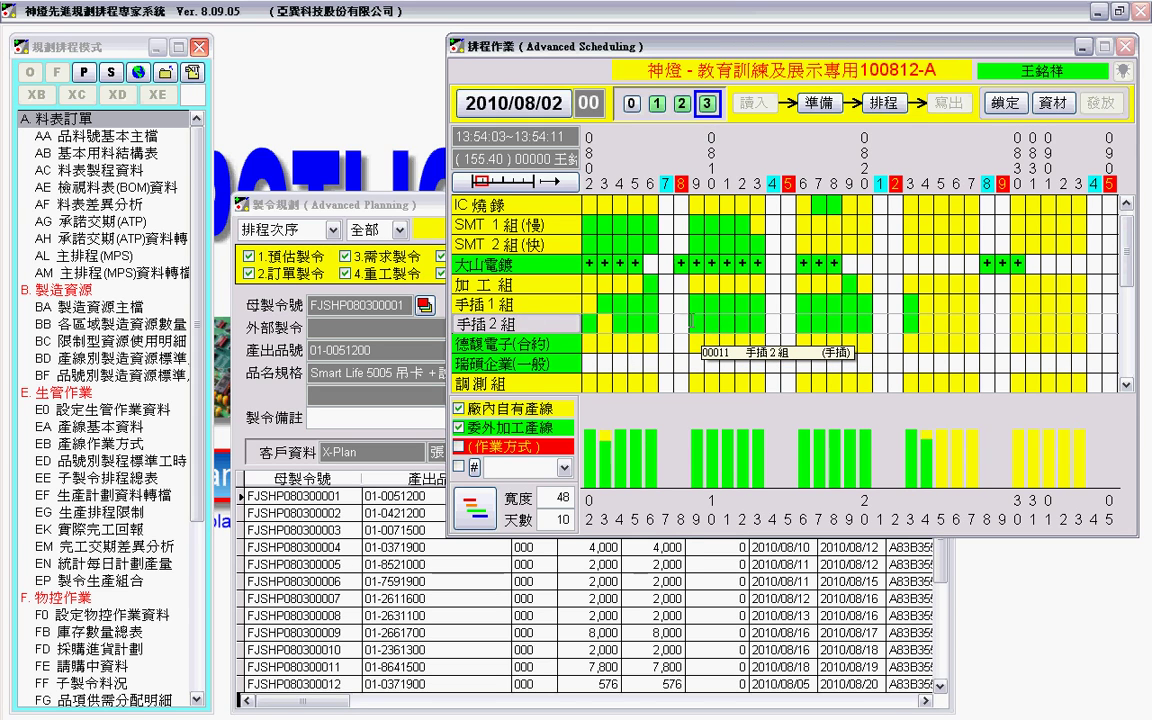
{"action": "double_click", "coordinate": [697, 330]}
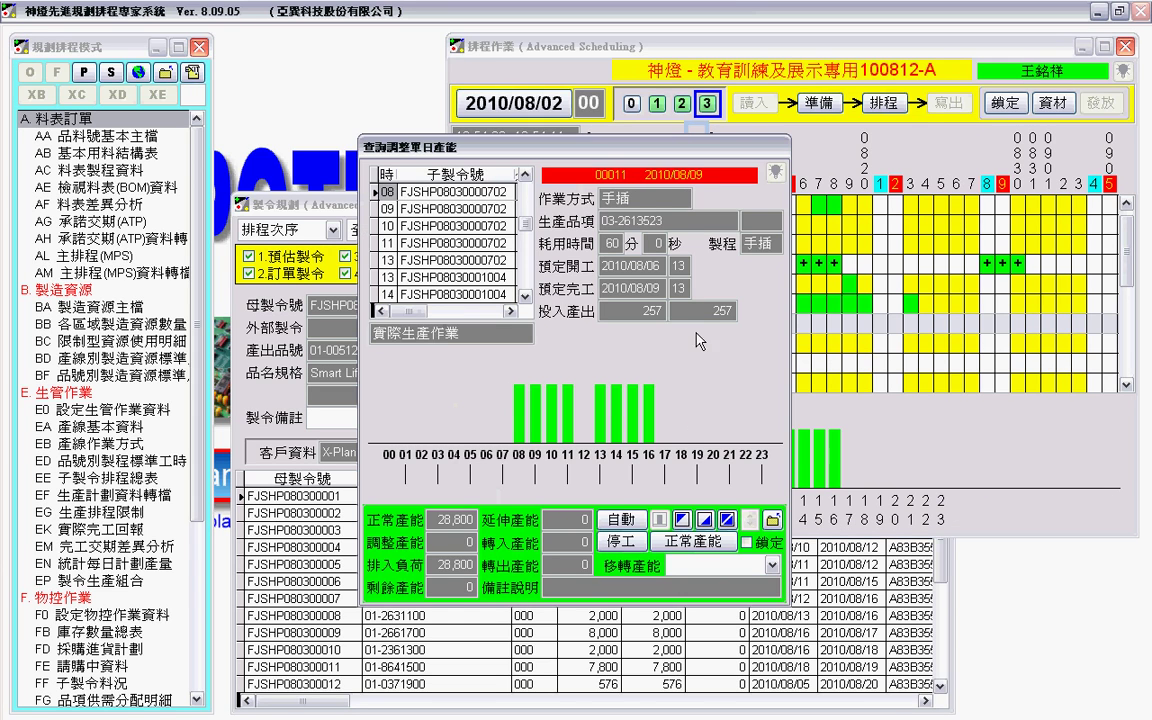
{"action": "left_click", "coordinate": [729, 521]}
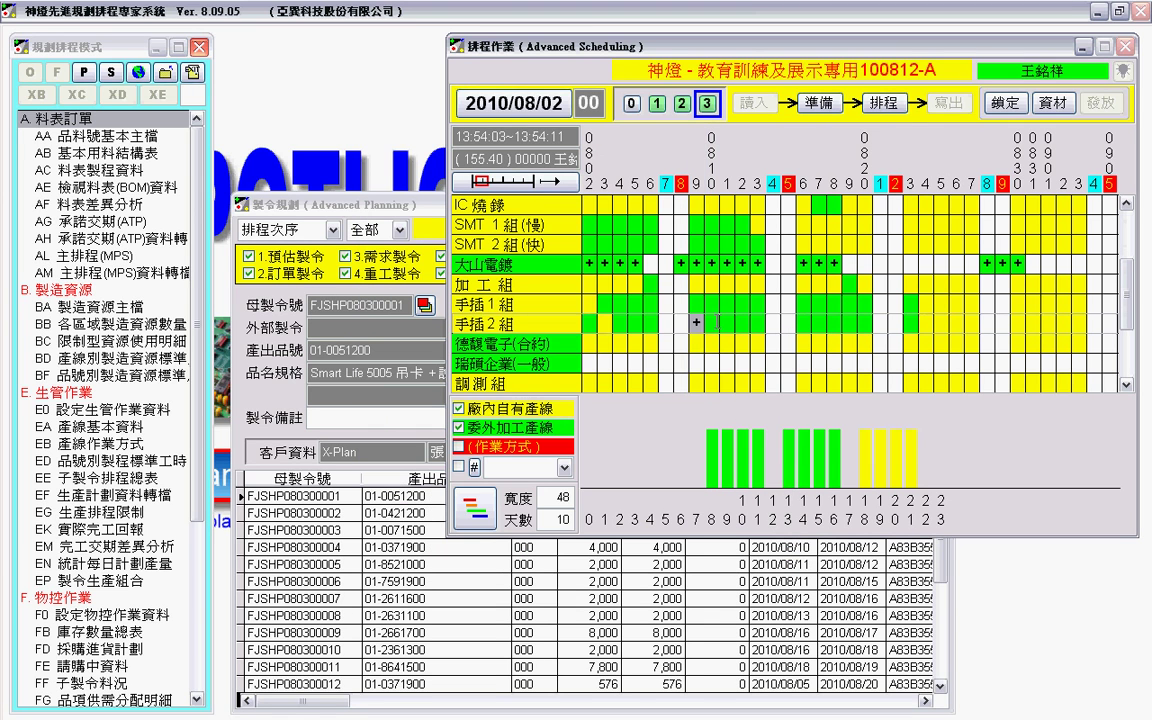
{"action": "left_click", "coordinate": [713, 322]}
{"action": "double_click", "coordinate": [713, 322]}
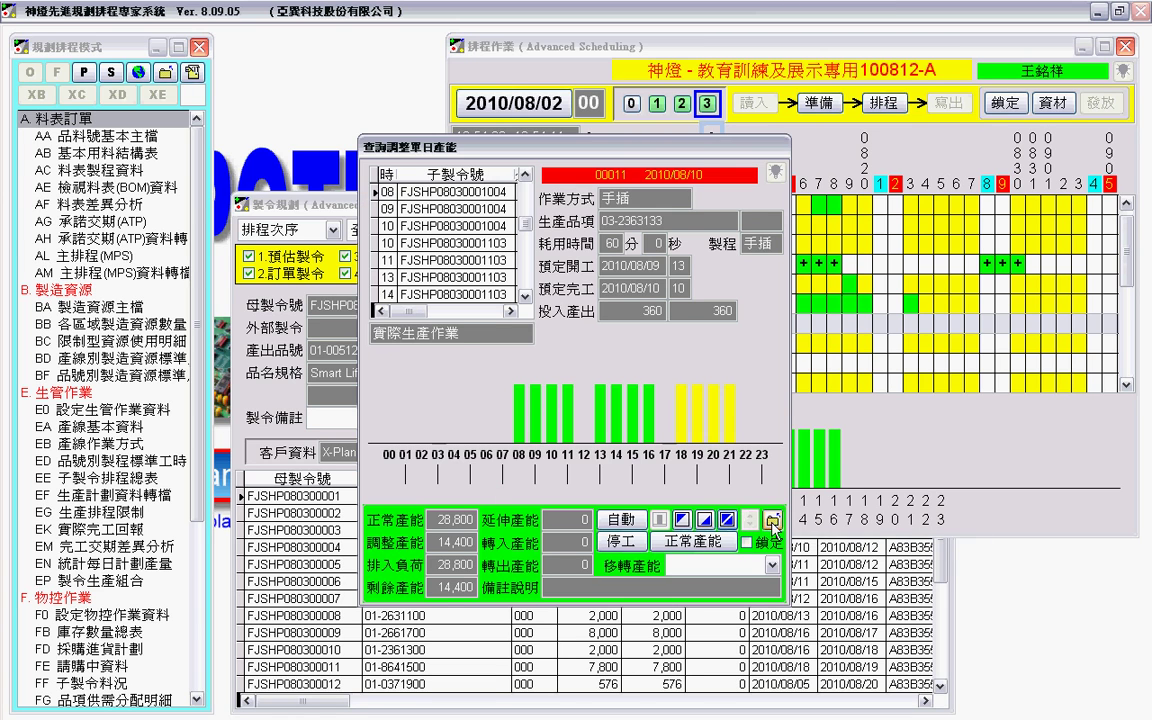
{"action": "left_click", "coordinate": [733, 519]}
Add combined A/B overtime capacity to 手插 2 組 on 2010/08/11, 08/12 and 08/13
{"action": "double_click", "coordinate": [732, 325]}
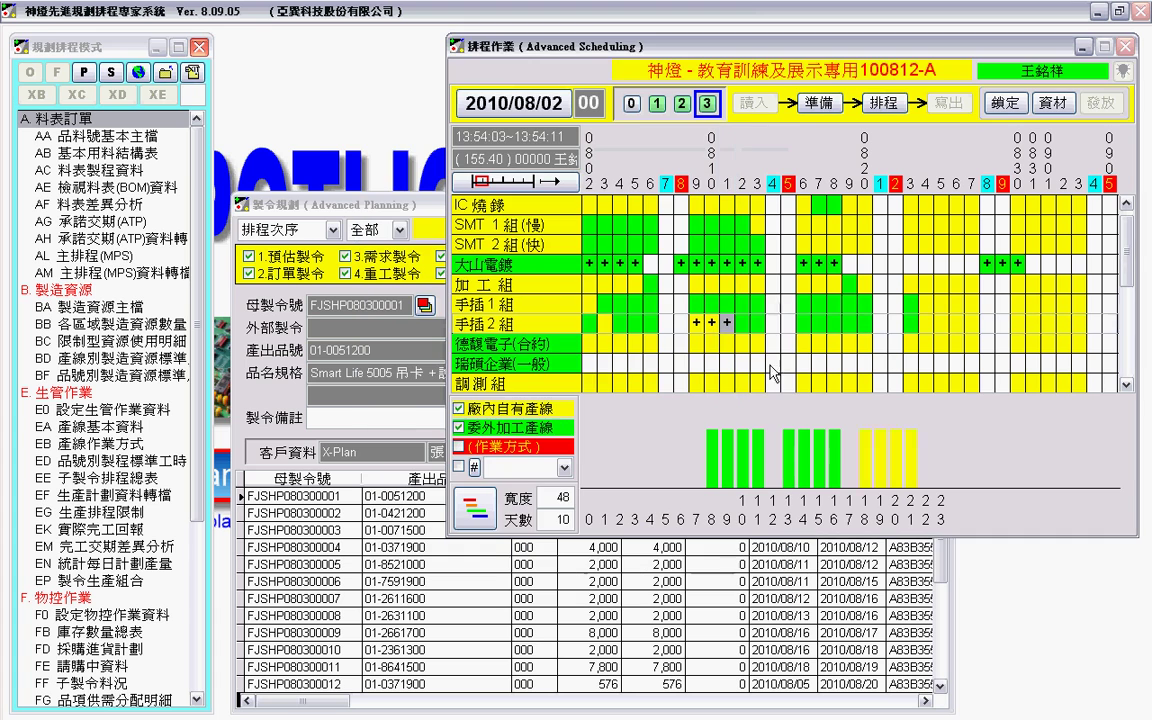
{"action": "left_click", "coordinate": [727, 519]}
{"action": "double_click", "coordinate": [742, 323]}
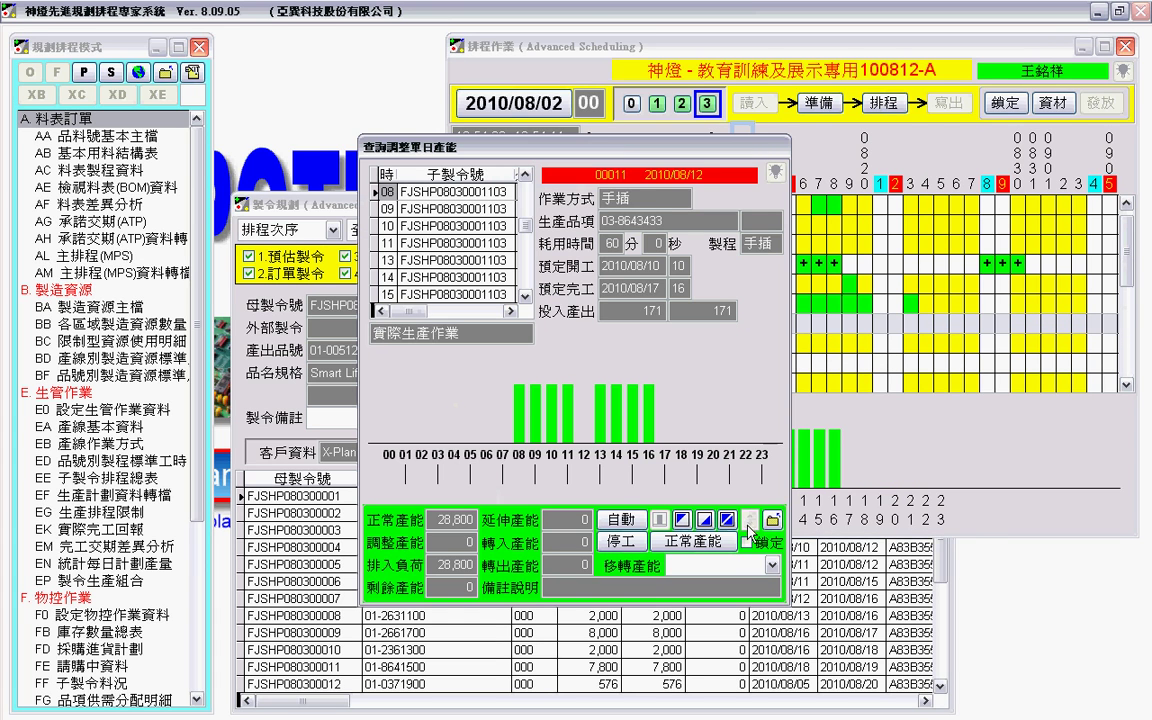
{"action": "left_click", "coordinate": [773, 520]}
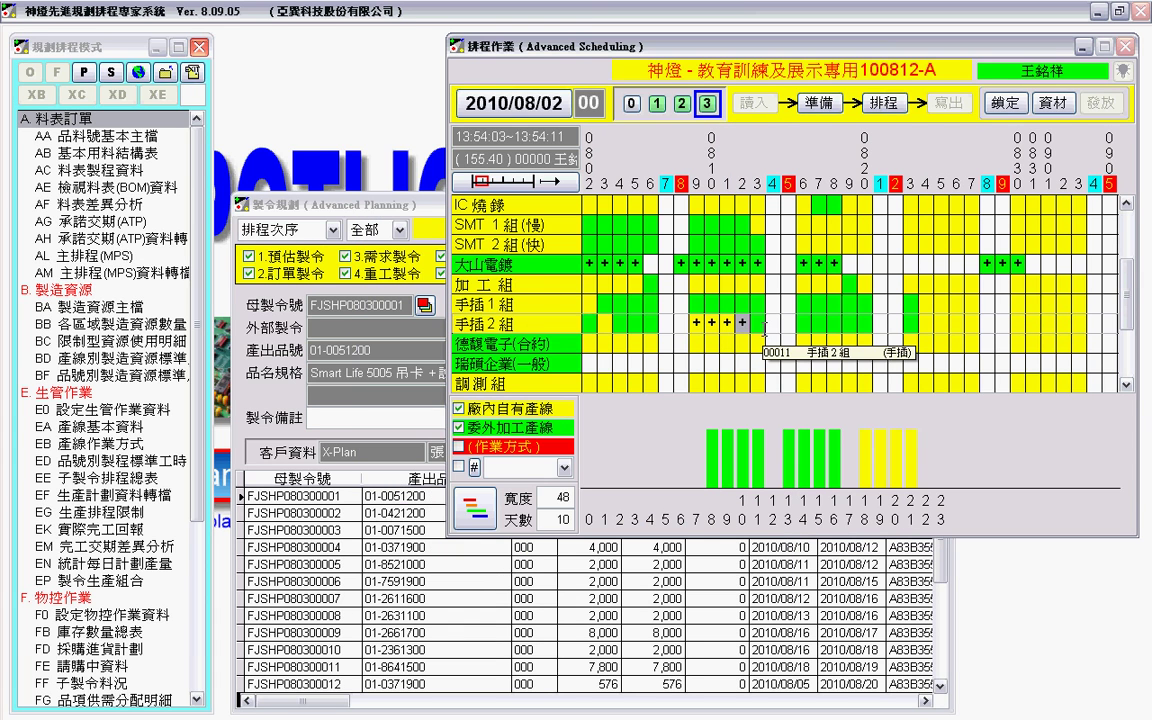
{"action": "double_click", "coordinate": [767, 335]}
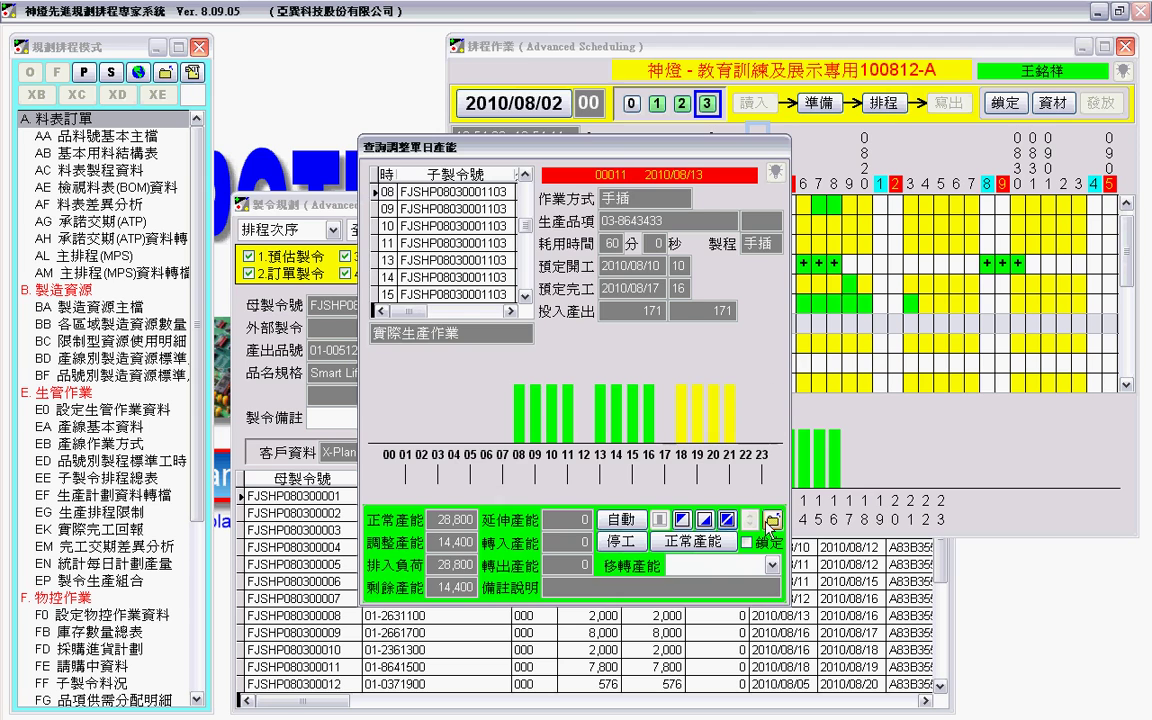
{"action": "left_click", "coordinate": [659, 519]}
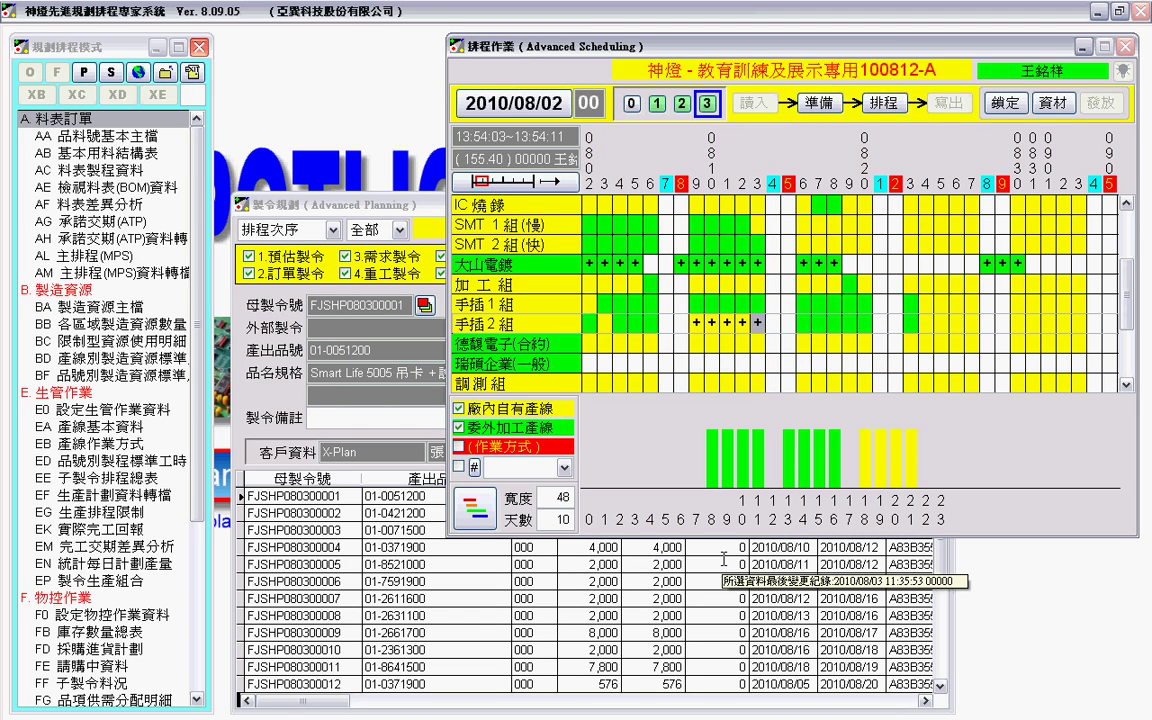
Review the 2010/08/10 capacity of 手插 2 組 and compare it with the Monday and Sunday overtime hours in its line record
{"action": "double_click", "coordinate": [712, 323]}
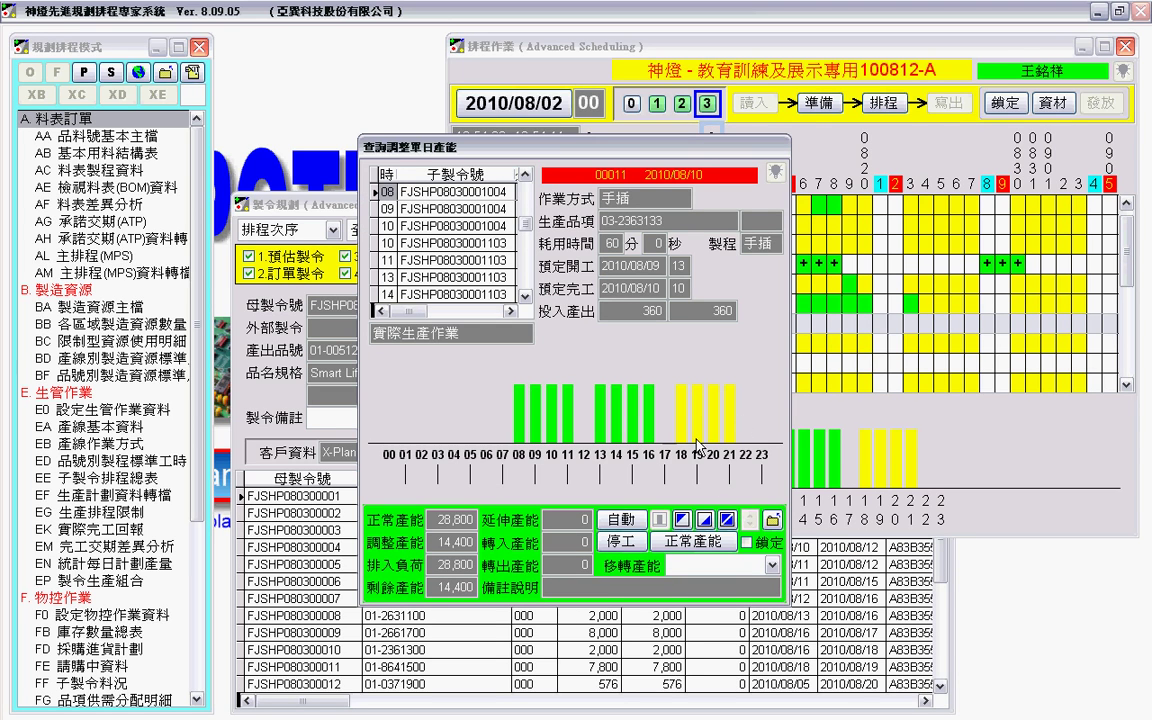
{"action": "key", "text": "Escape"}
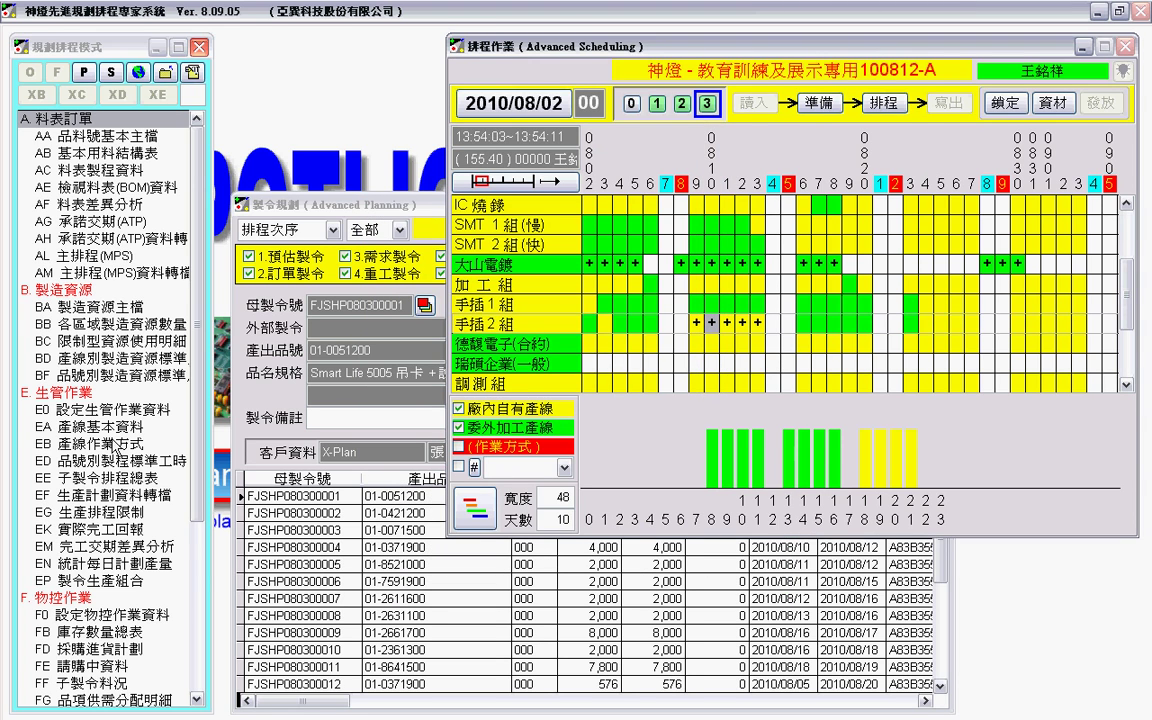
{"action": "double_click", "coordinate": [100, 426]}
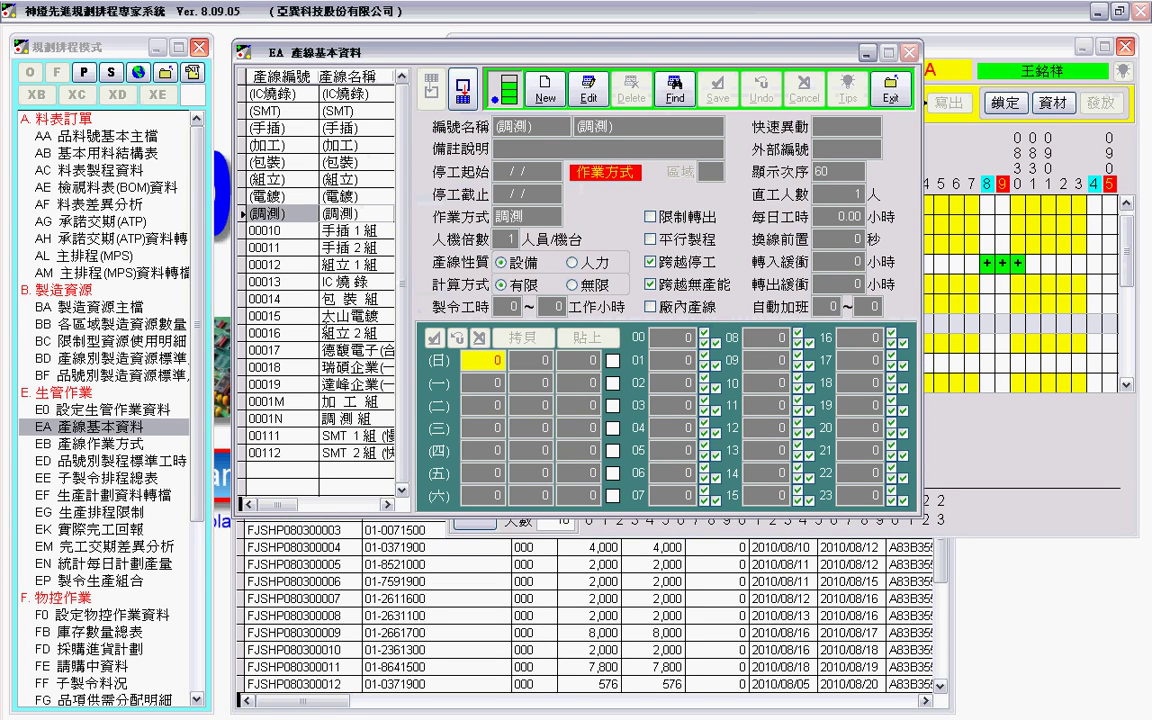
{"action": "left_click", "coordinate": [275, 247]}
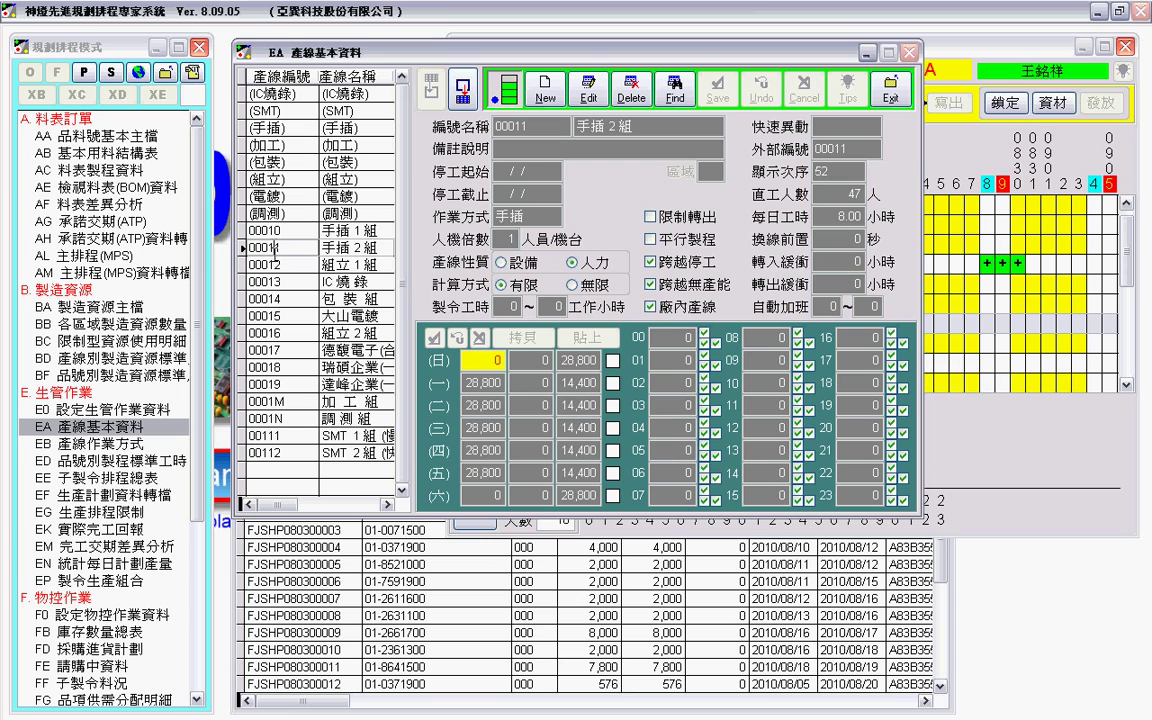
{"action": "left_click", "coordinate": [578, 428]}
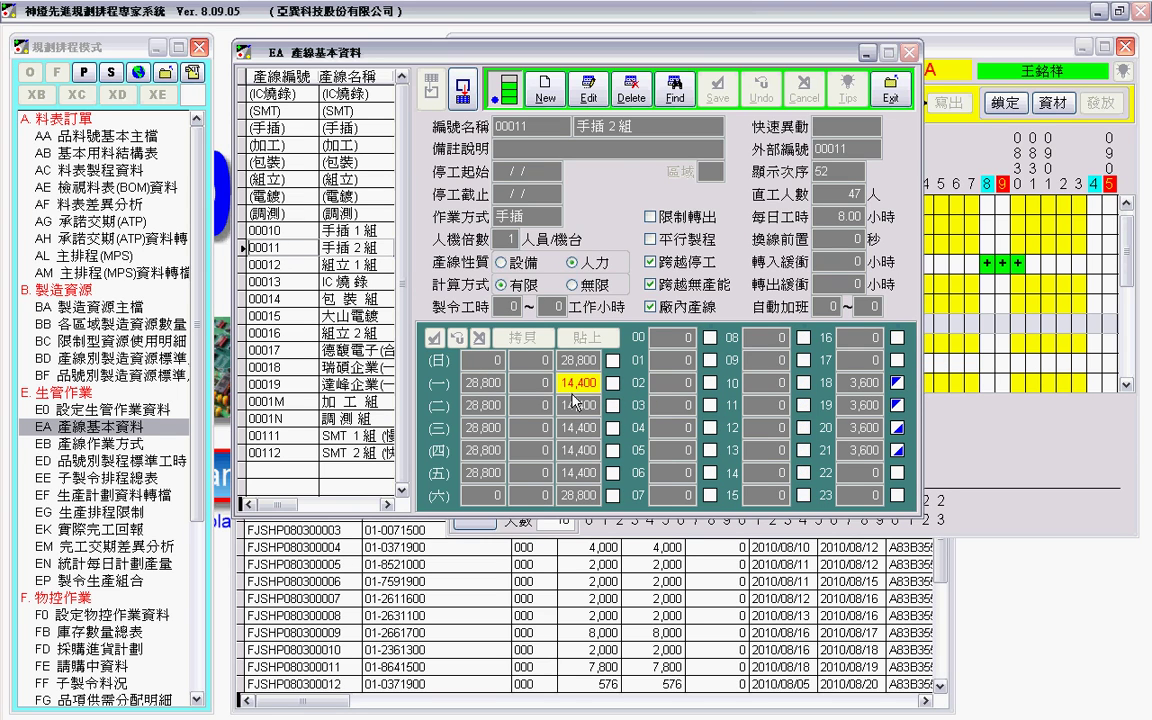
{"action": "left_click", "coordinate": [565, 362]}
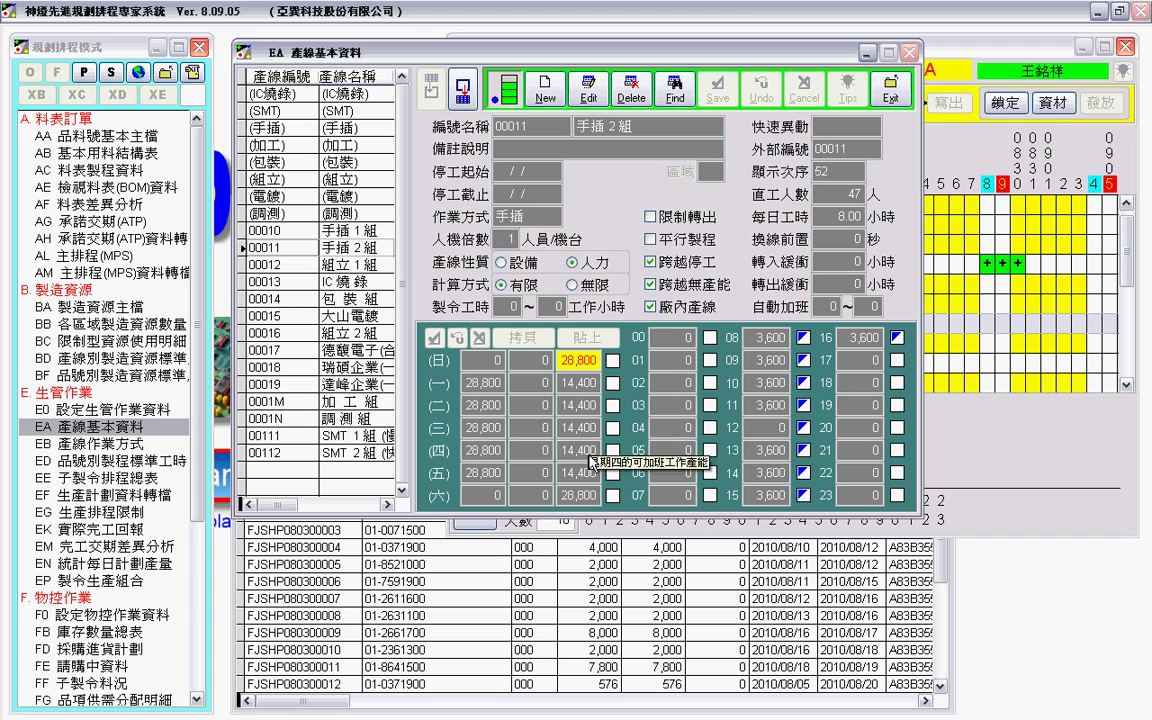
{"action": "left_click", "coordinate": [890, 90]}
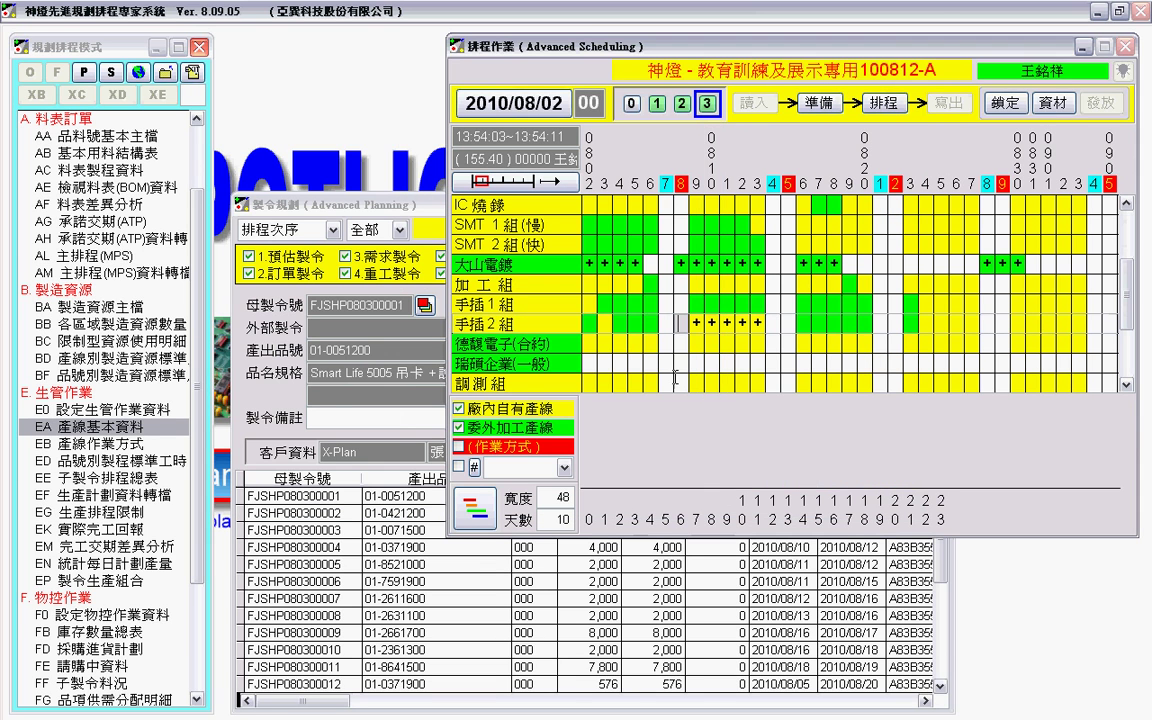
Check the Sunday overtime hours in the line record (產線基本資料) of 手插 2 組 and return to the scheduling grid
{"action": "left_click", "coordinate": [122, 430]}
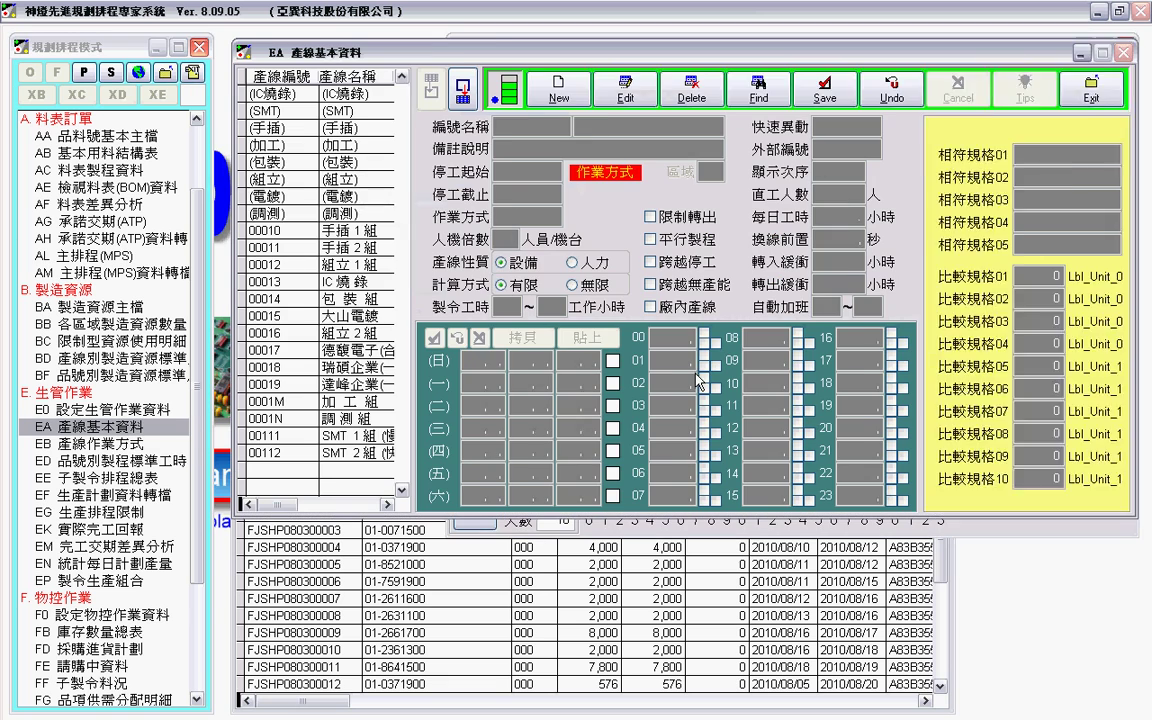
{"action": "left_click", "coordinate": [285, 249]}
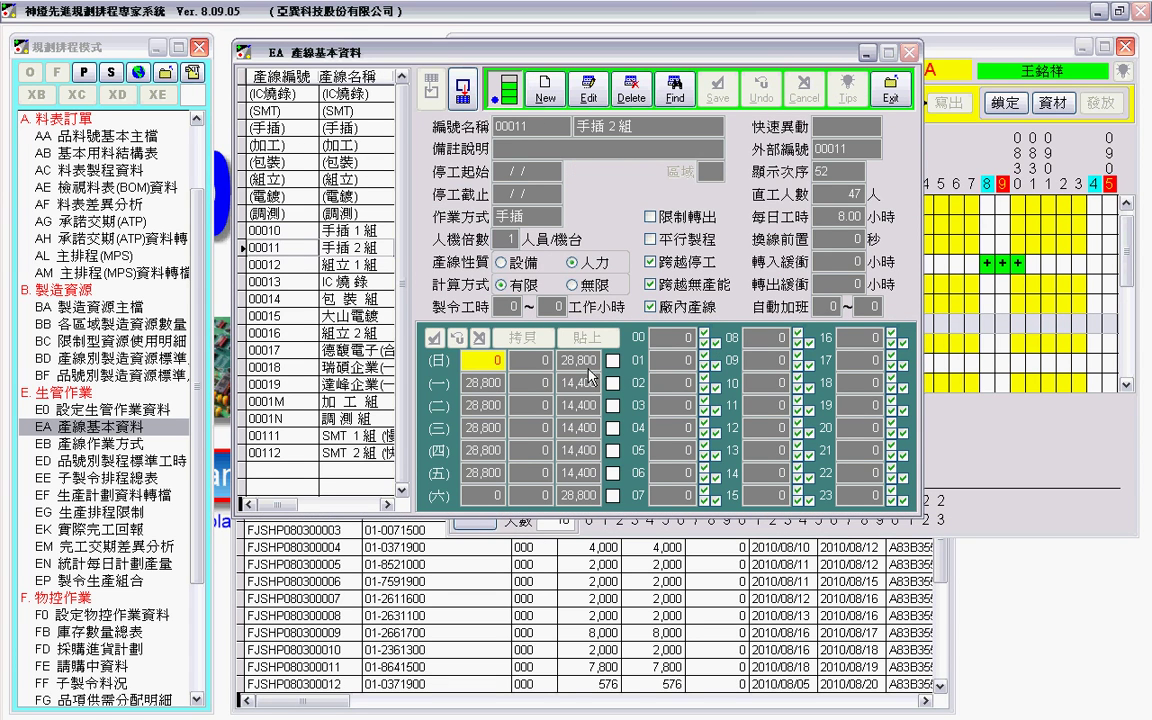
{"action": "left_click", "coordinate": [578, 360]}
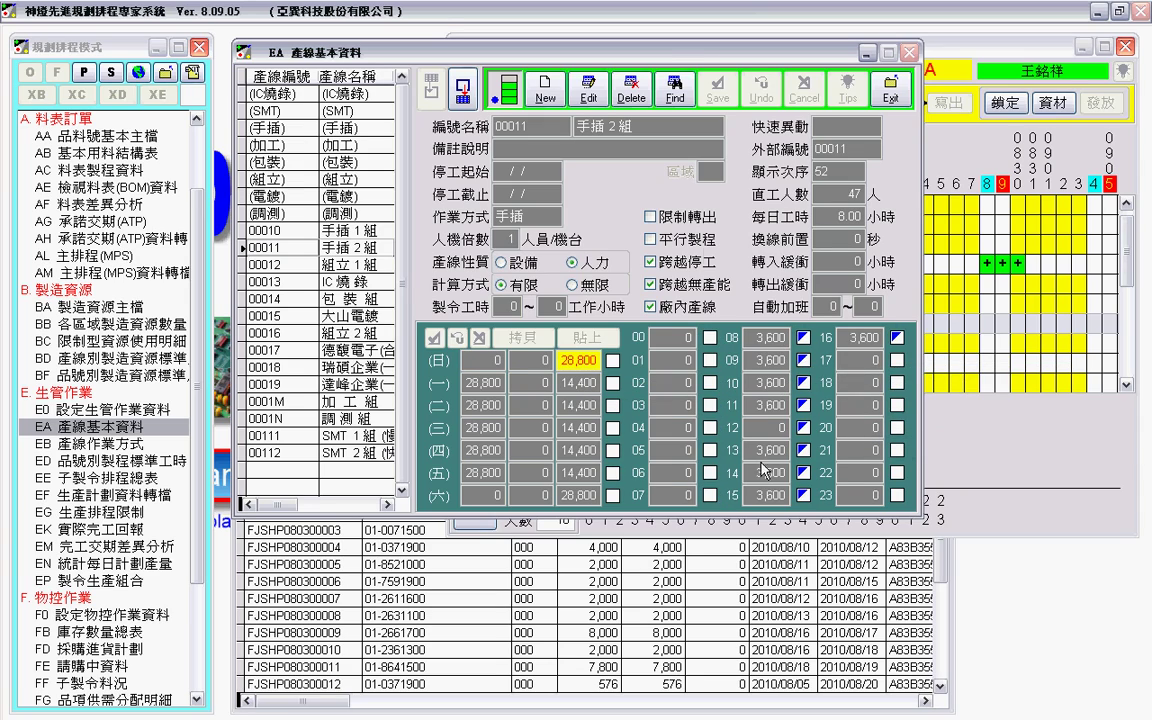
{"action": "left_click_drag", "start_coordinate": [672, 52], "coordinate": [888, 282]}
{"action": "left_click", "coordinate": [718, 248]}
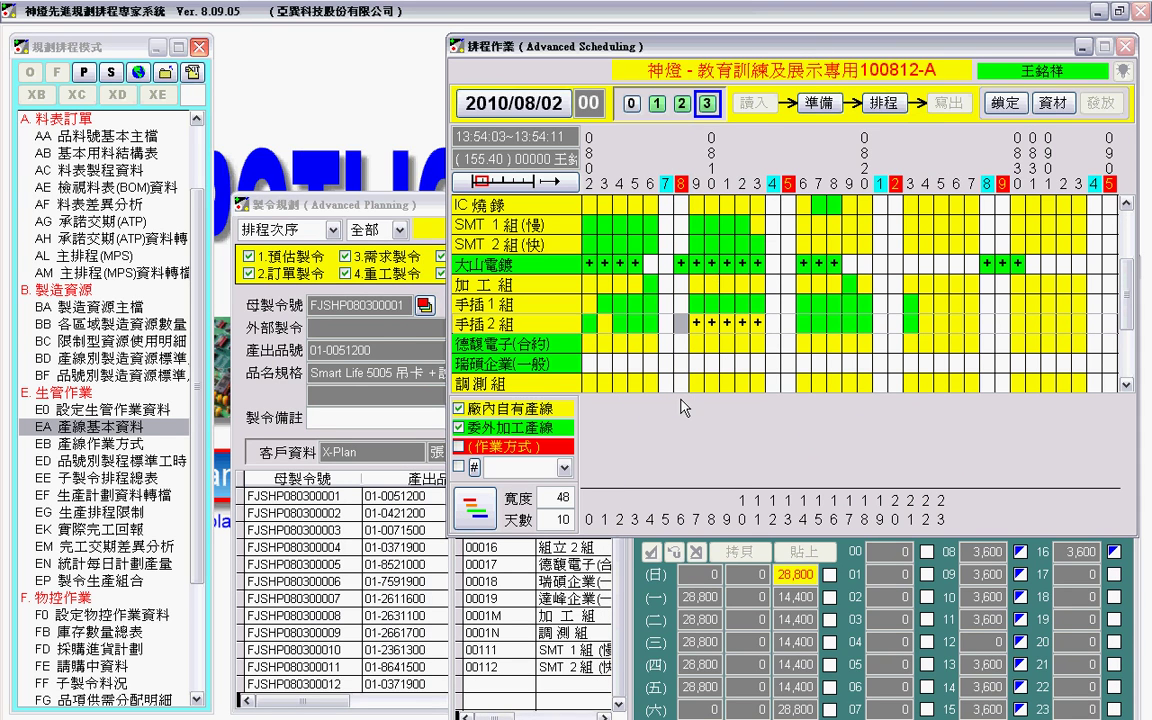
Add A overtime capacity to 手插 2 組 on Sunday 2010/08/08 in simulation 3
{"action": "mouse_move", "coordinate": [590, 322]}
{"action": "left_click", "coordinate": [500, 324]}
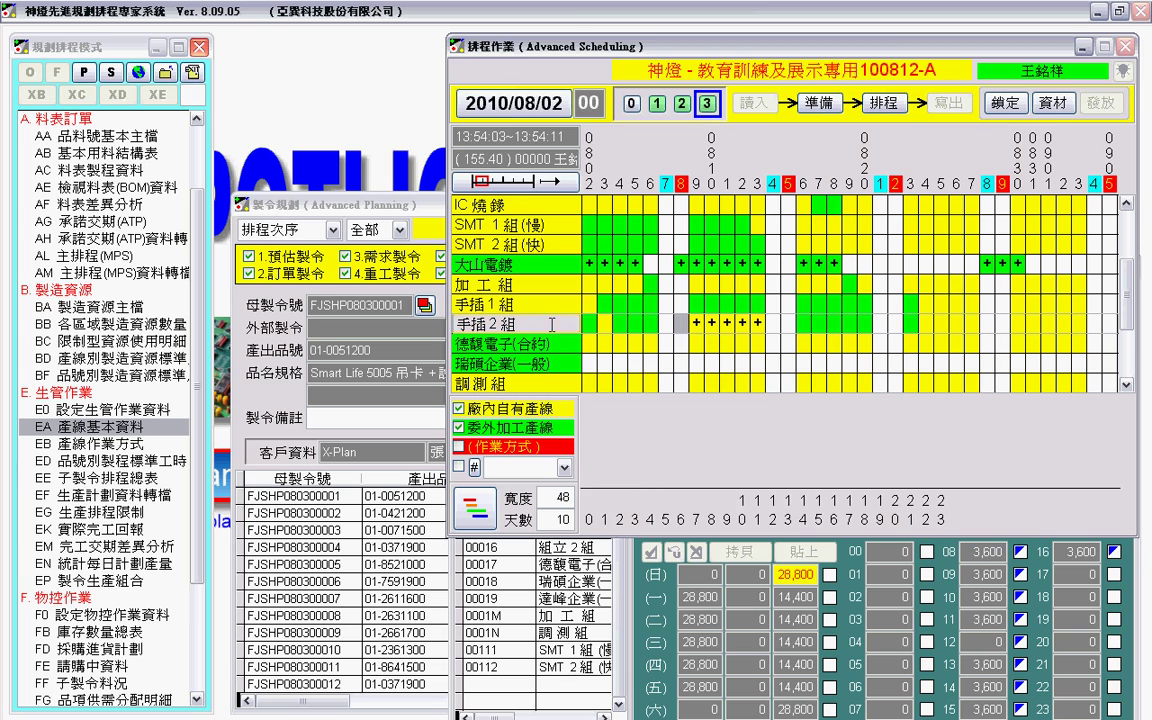
{"action": "left_click", "coordinate": [682, 322]}
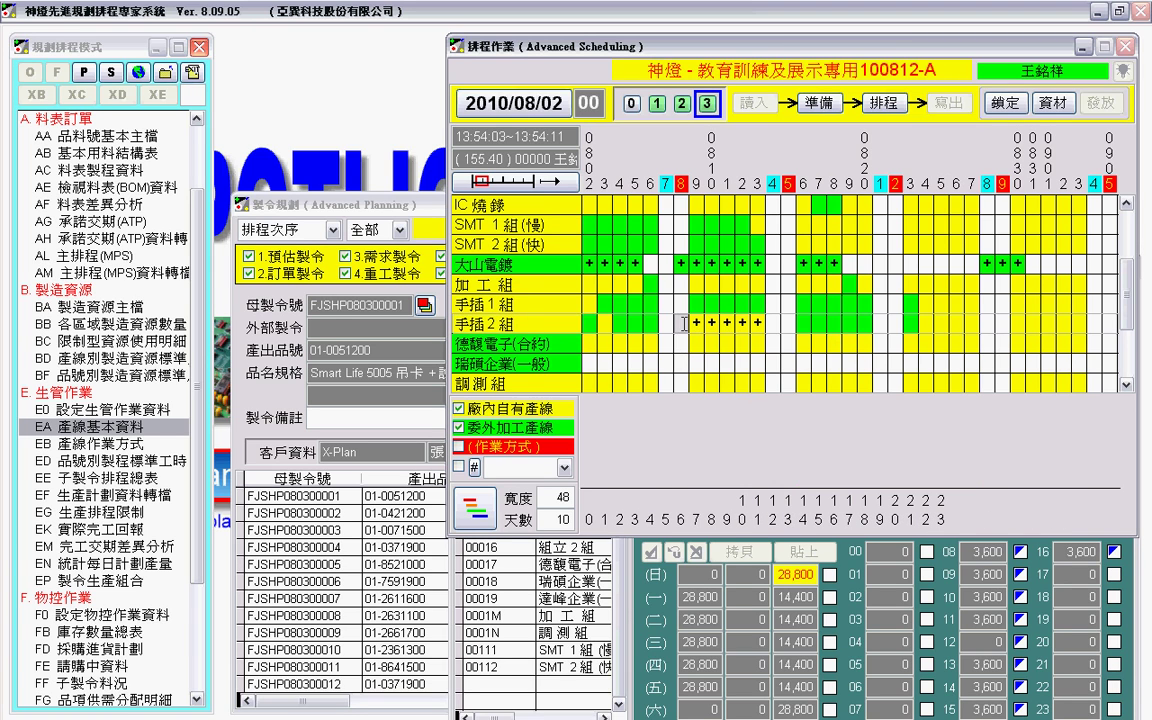
{"action": "double_click", "coordinate": [683, 323]}
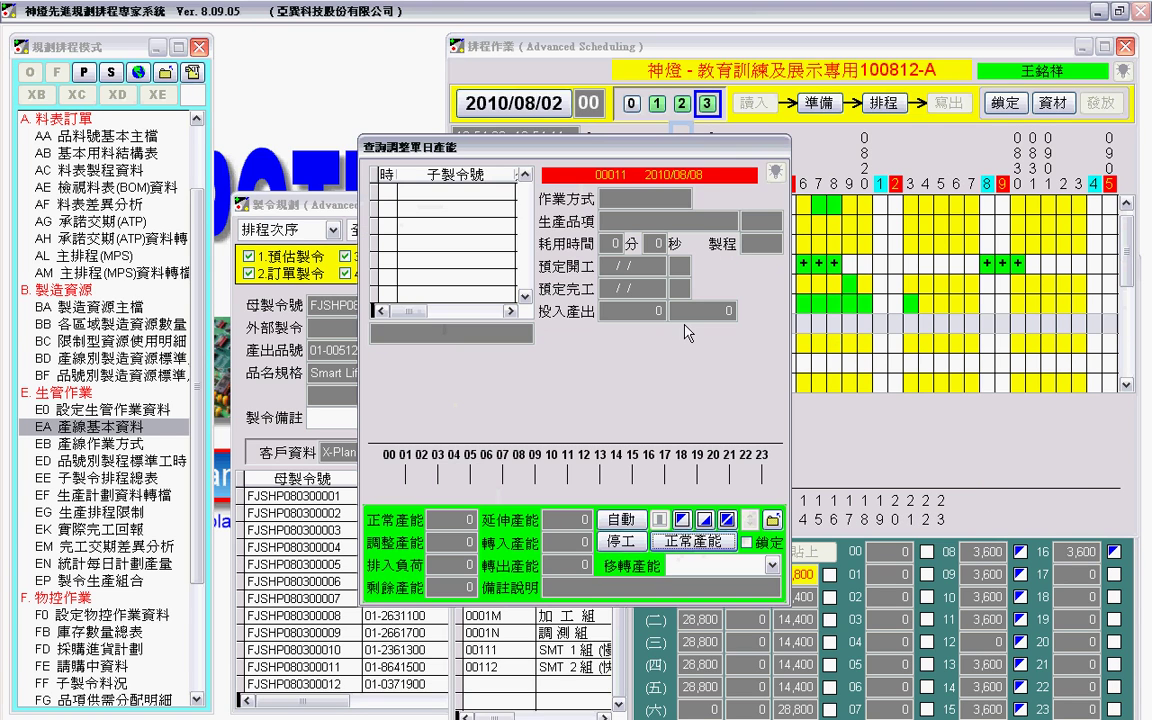
{"action": "left_click", "coordinate": [684, 521]}
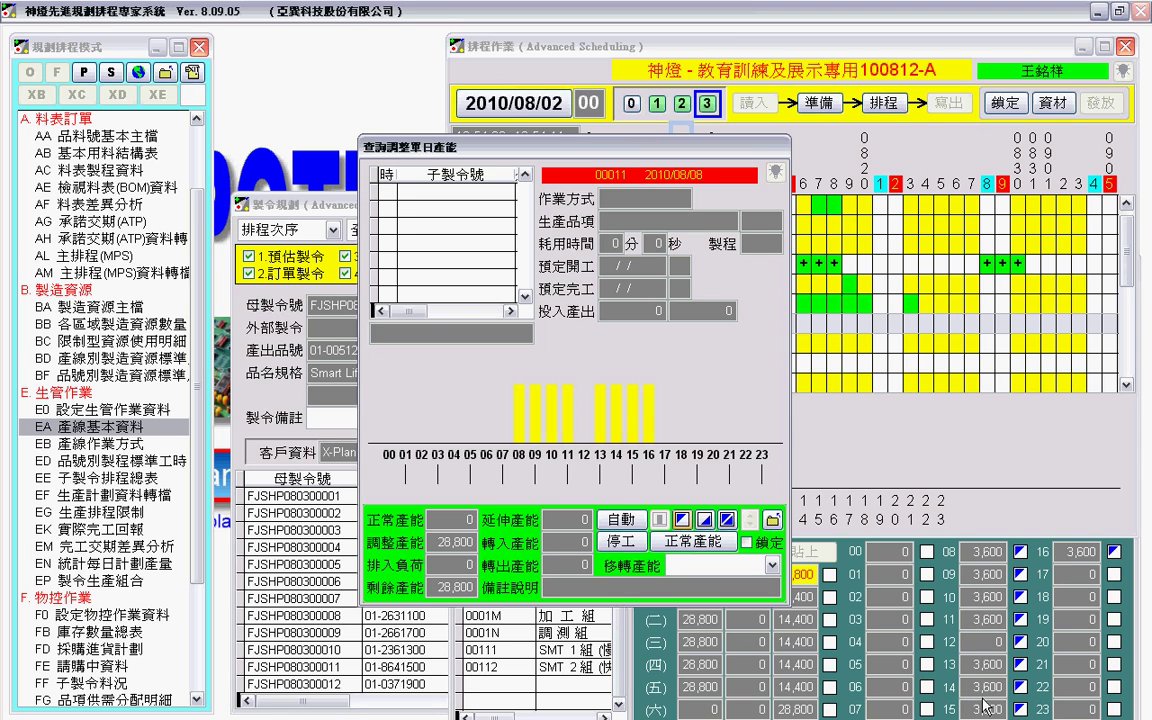
{"action": "left_click", "coordinate": [773, 521]}
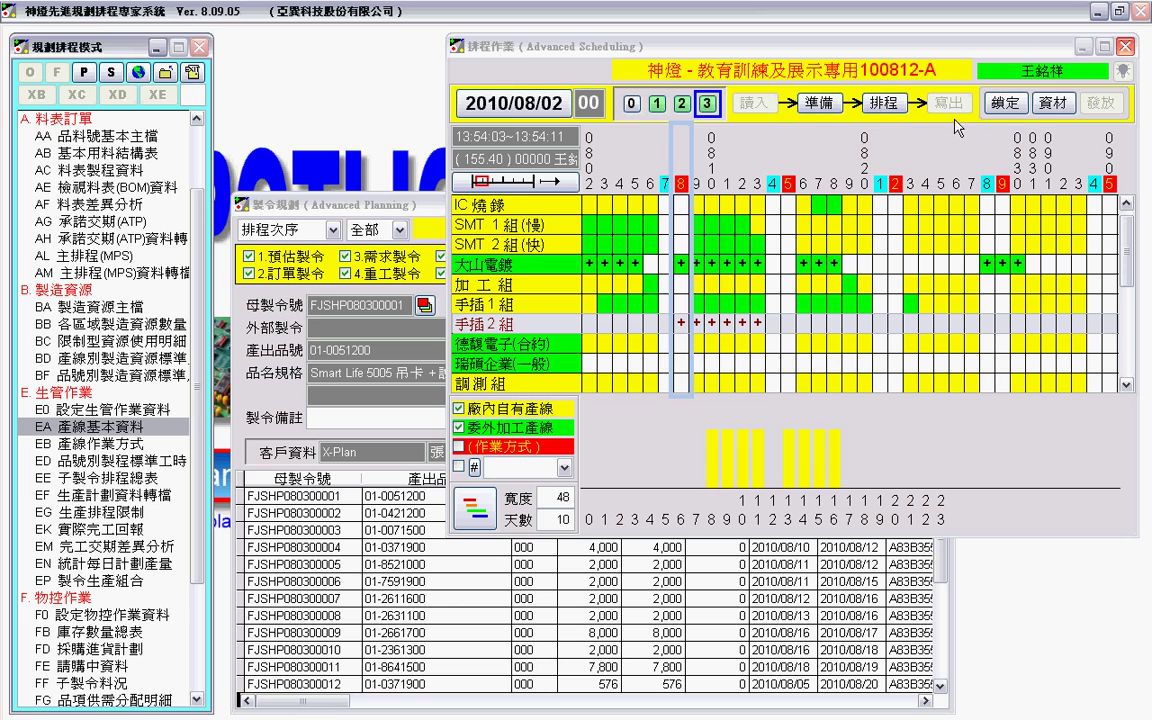
Reschedule simulation 3 with material data calculation (計算資材數據) enabled and check the daily load of 手插 2 組
{"action": "left_click", "coordinate": [884, 102]}
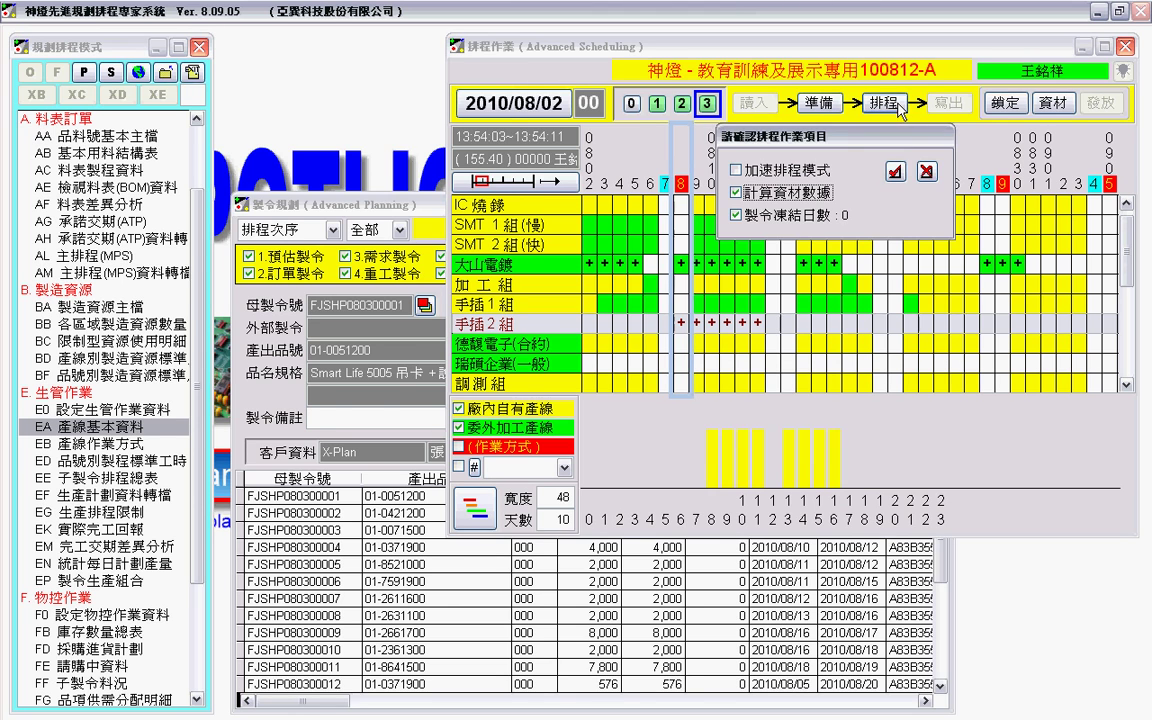
{"action": "left_click", "coordinate": [895, 170]}
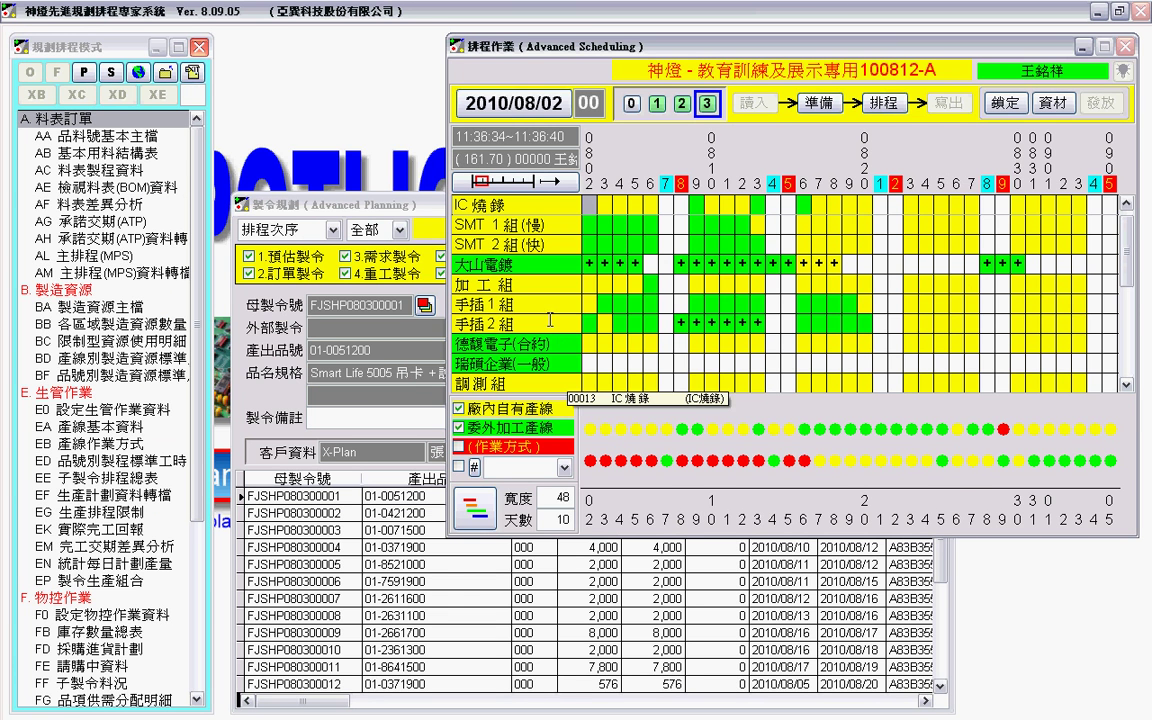
{"action": "left_click", "coordinate": [692, 323]}
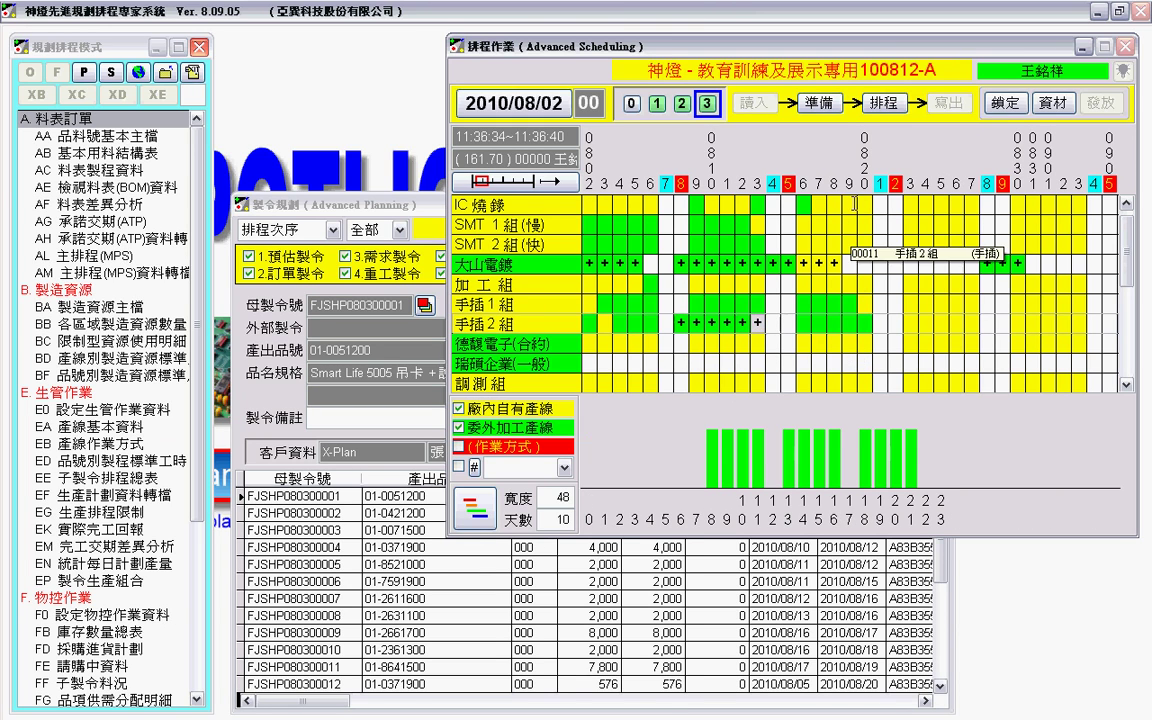
{"action": "mouse_move", "coordinate": [882, 325]}
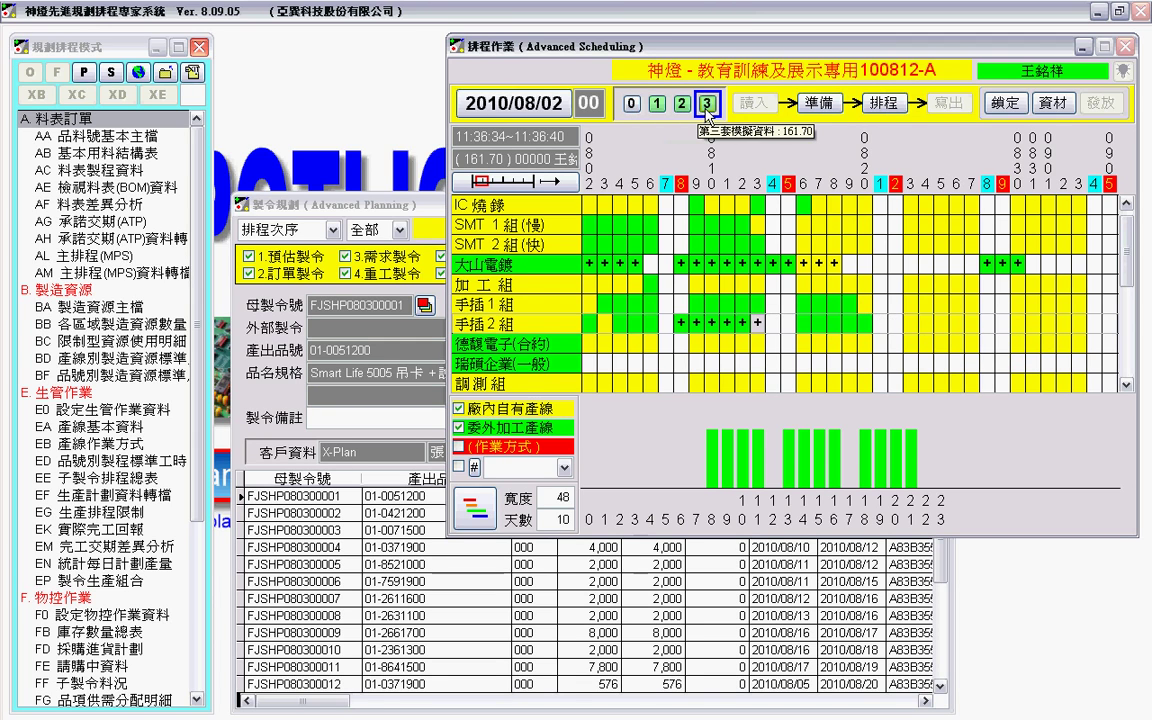
Compare the line loads in data set 0 with simulation 3, ending on the load chart of 手插 2 組
{"action": "left_click", "coordinate": [632, 103]}
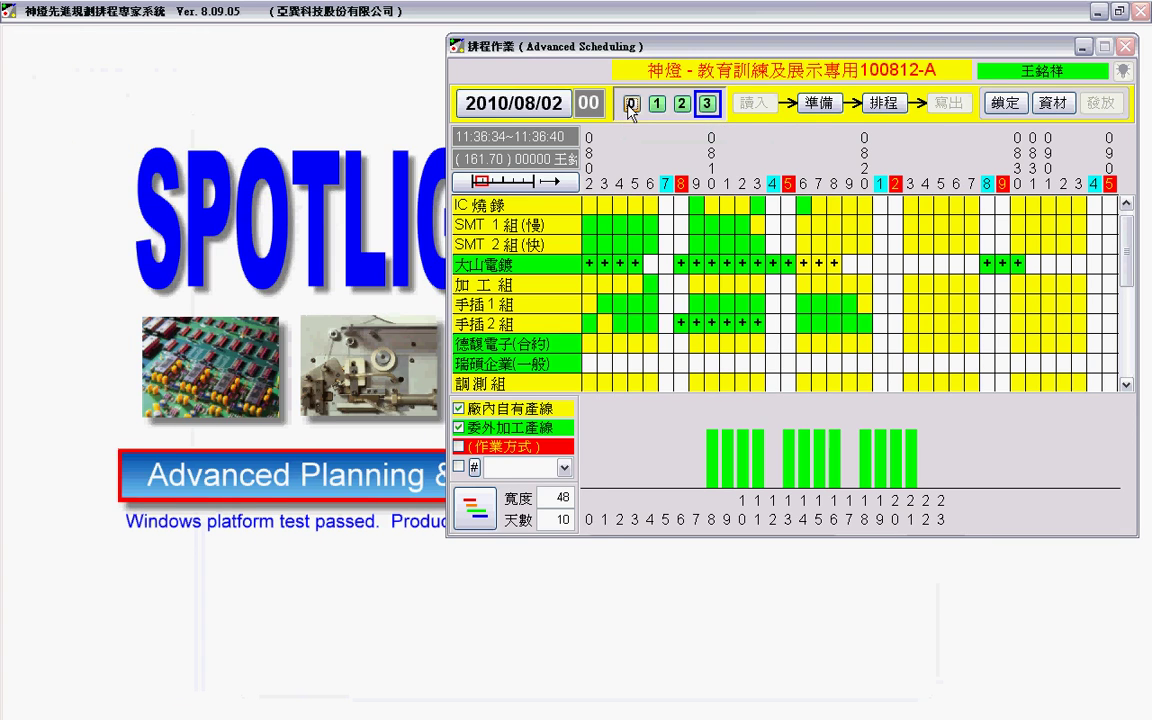
{"action": "scroll", "coordinate": [557, 323], "scroll_direction": "down", "scroll_amount": 1}
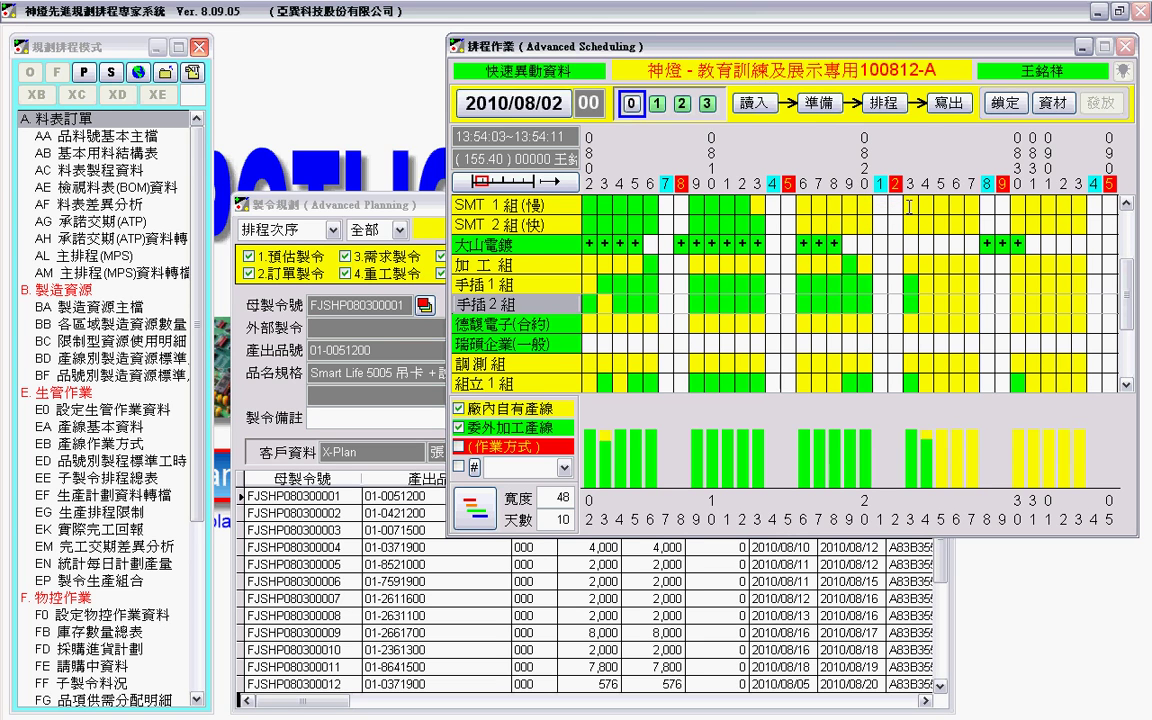
{"action": "left_click", "coordinate": [707, 103]}
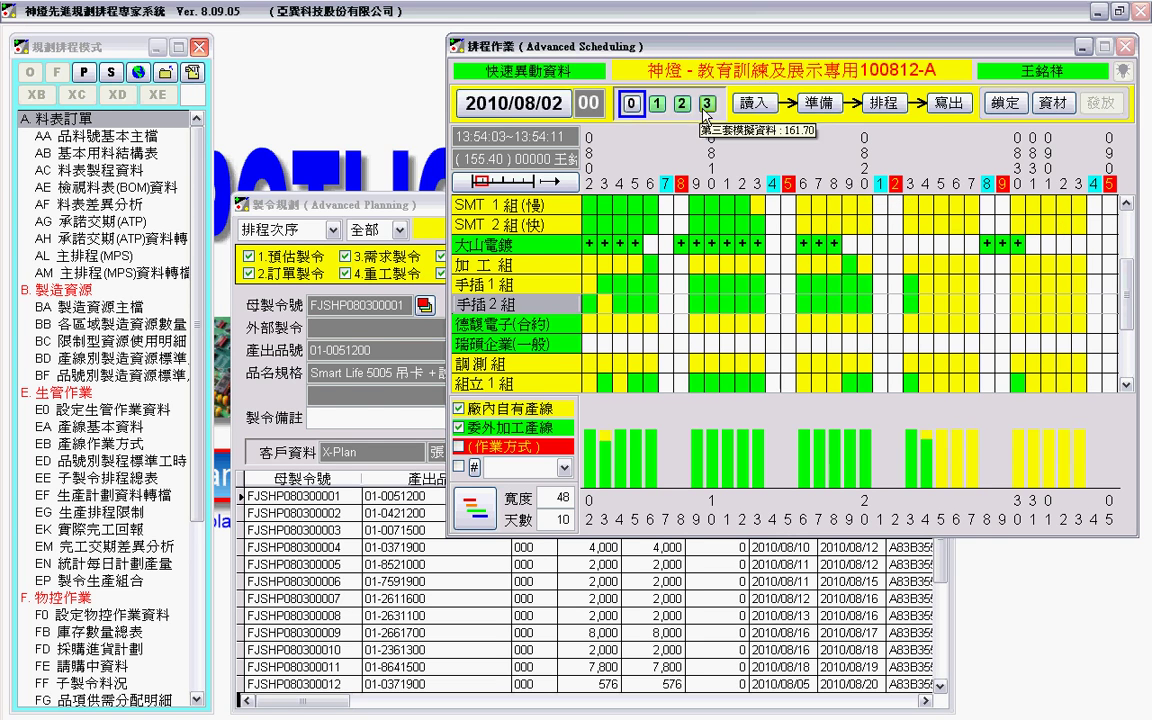
{"action": "left_click", "coordinate": [564, 323]}
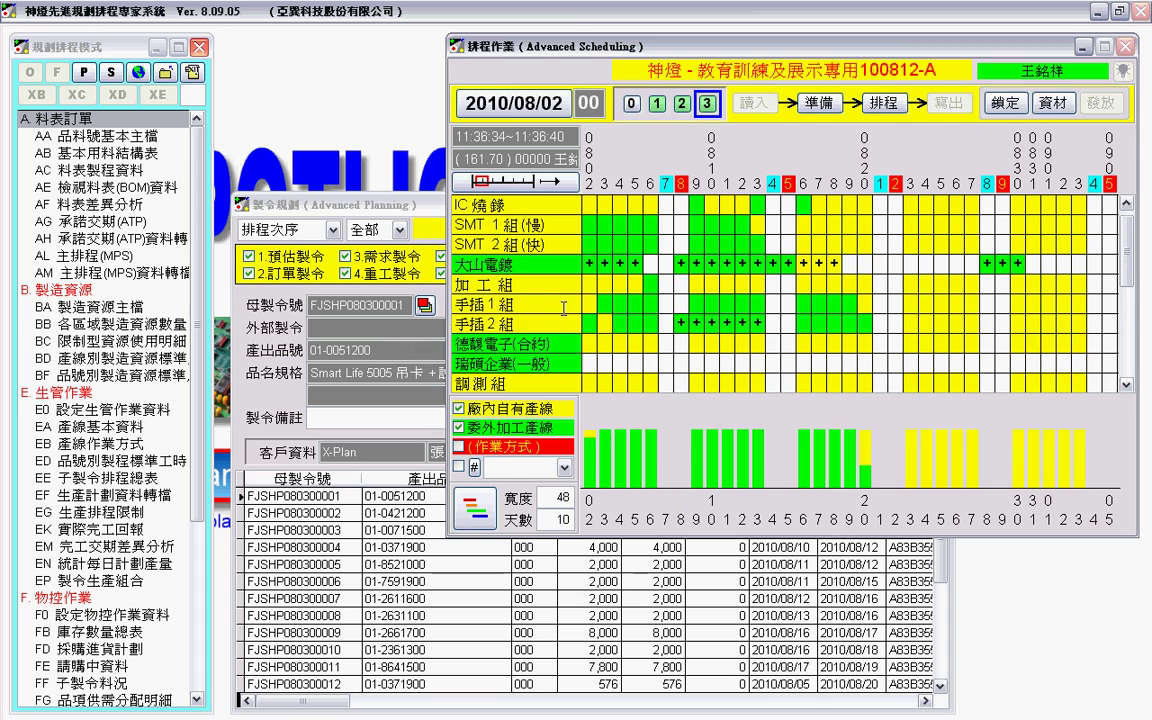
Examine the simulation 3 loads of 手插 1 組, 手插 2 組 and the downstream lines through 包裝組
{"action": "scroll", "coordinate": [564, 322], "scroll_direction": "down", "scroll_amount": 1}
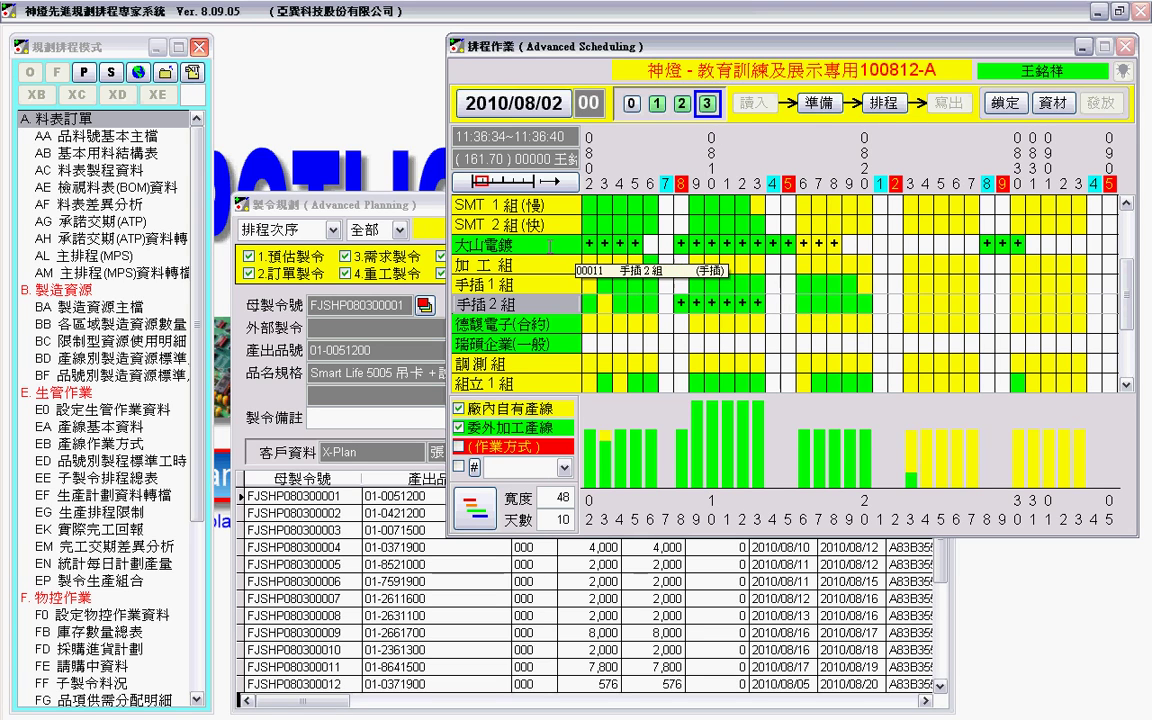
{"action": "scroll", "coordinate": [600, 250], "scroll_direction": "up", "scroll_amount": 1}
{"action": "scroll", "coordinate": [680, 255], "scroll_direction": "down", "scroll_amount": 1}
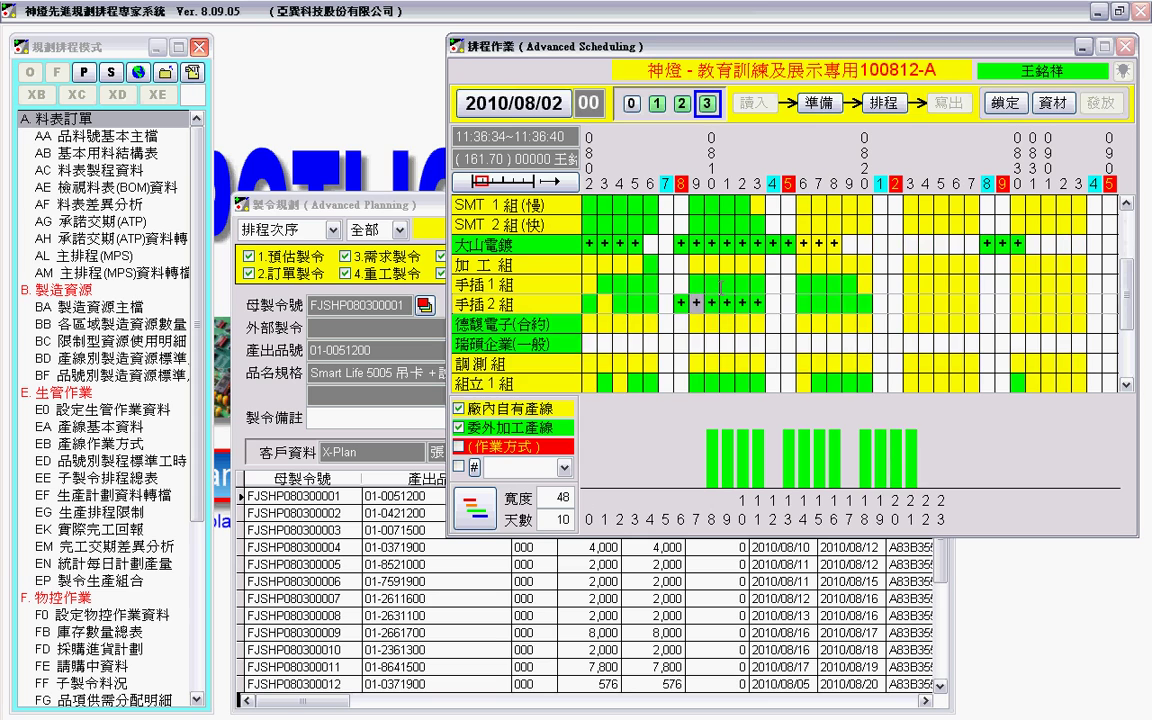
{"action": "scroll", "coordinate": [722, 261], "scroll_direction": "up", "scroll_amount": 1}
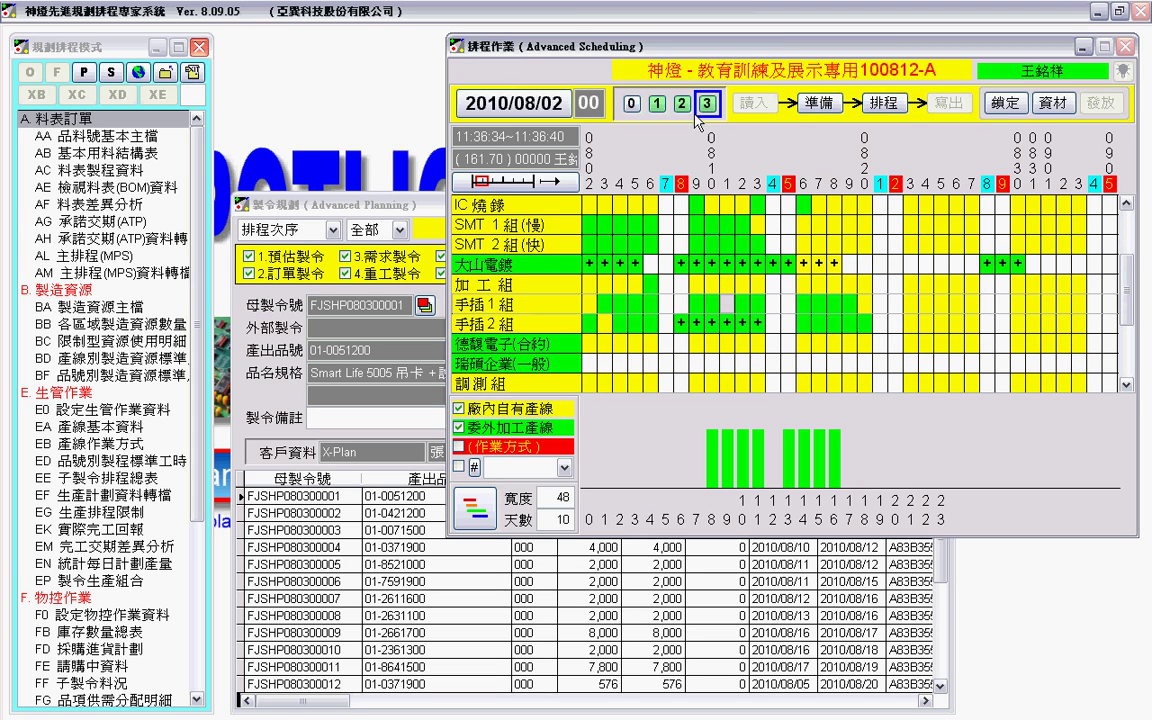
{"action": "scroll", "coordinate": [684, 296], "scroll_direction": "down", "scroll_amount": 1}
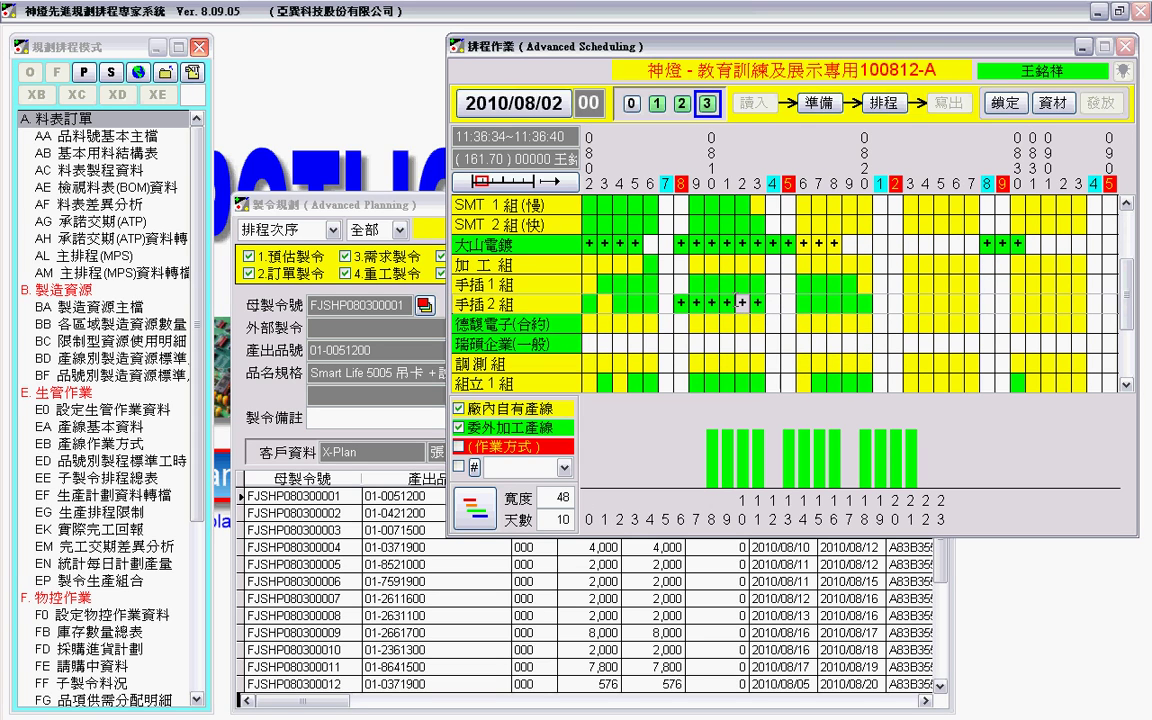
{"action": "scroll", "coordinate": [730, 315], "scroll_direction": "down", "scroll_amount": 3}
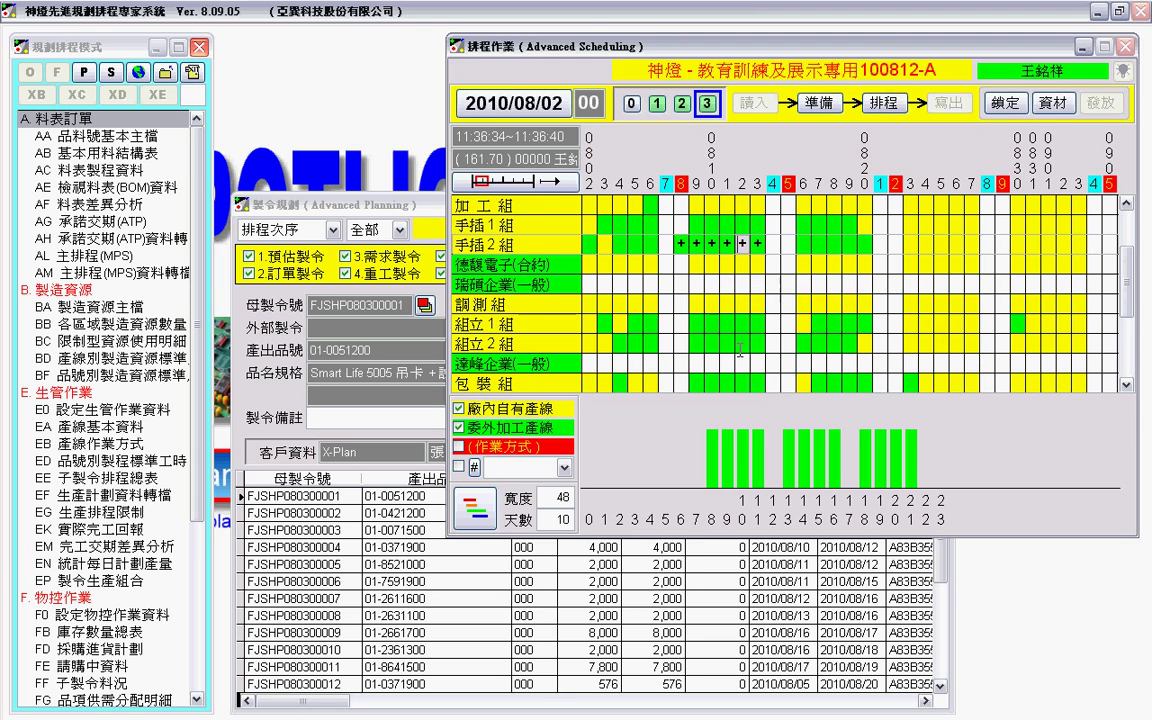
{"action": "scroll", "coordinate": [670, 338], "scroll_direction": "down", "scroll_amount": 2}
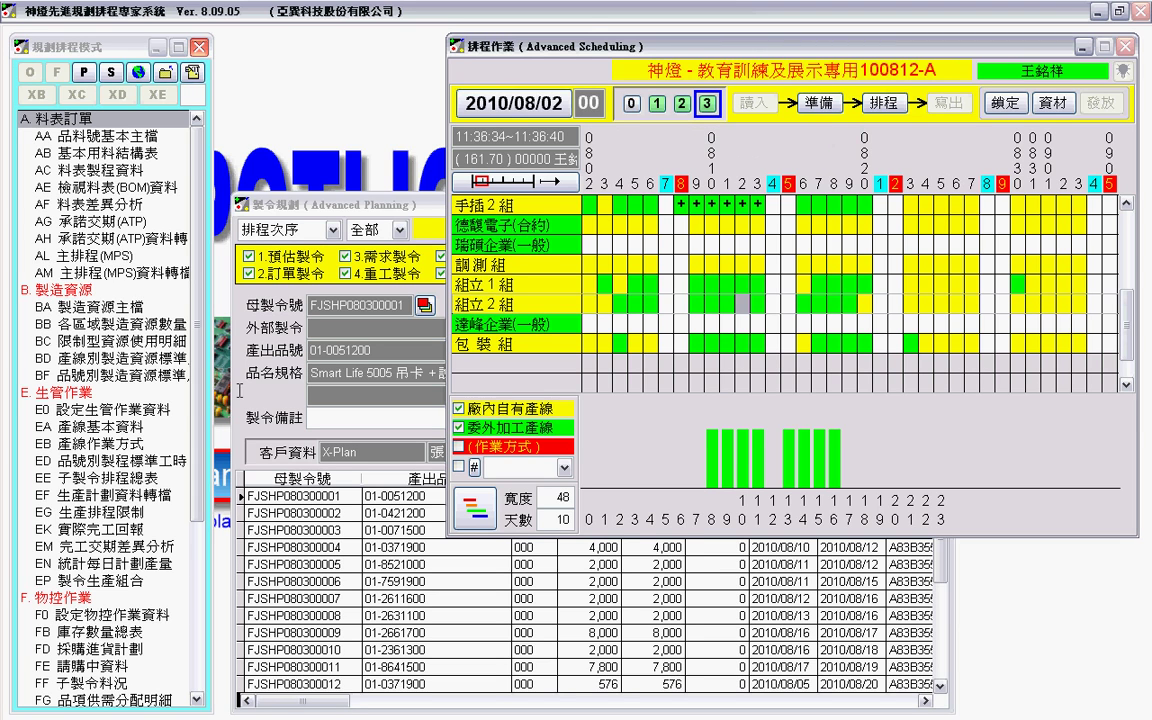
Run the completion date difference analysis (完工交期差異分析) for simulation 3 with 正式資料區(0) as the baseline
{"action": "left_click", "coordinate": [100, 546]}
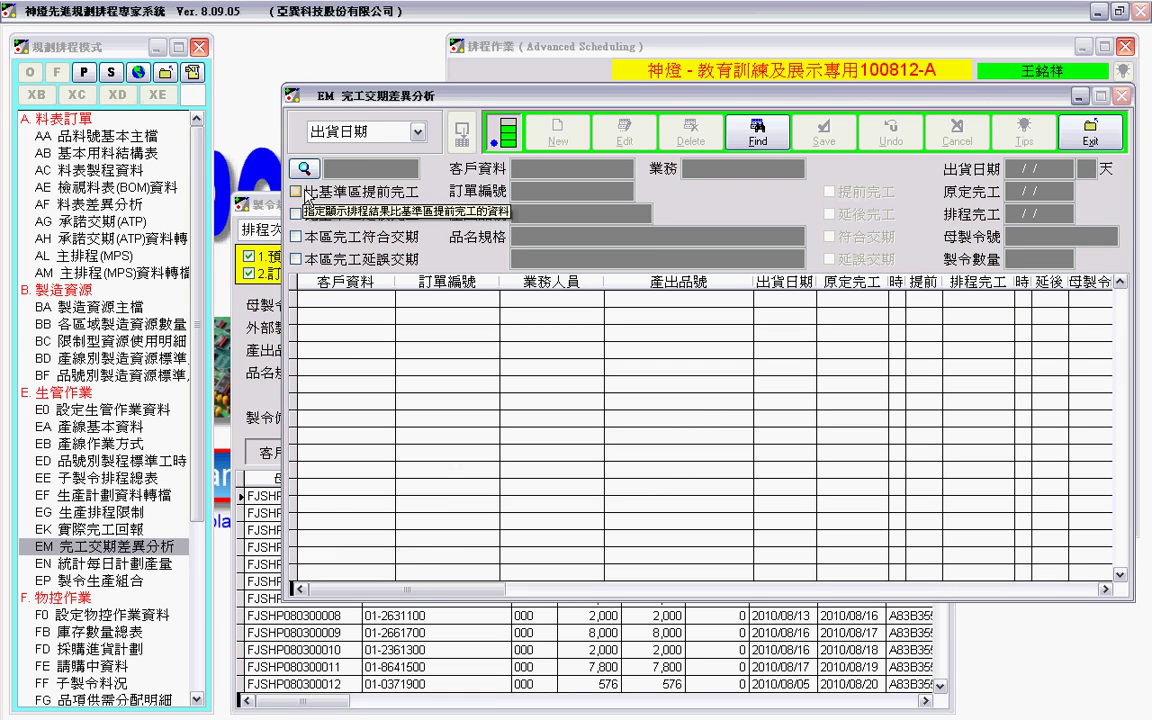
{"action": "left_click", "coordinate": [304, 169]}
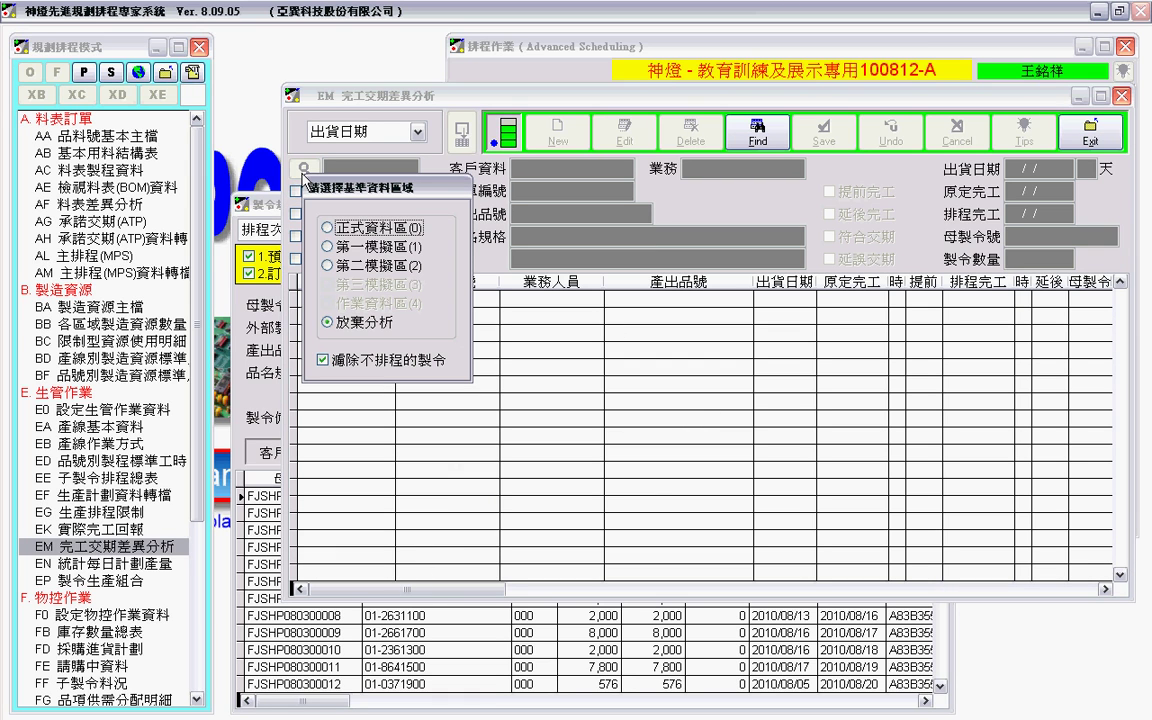
{"action": "left_click", "coordinate": [338, 230]}
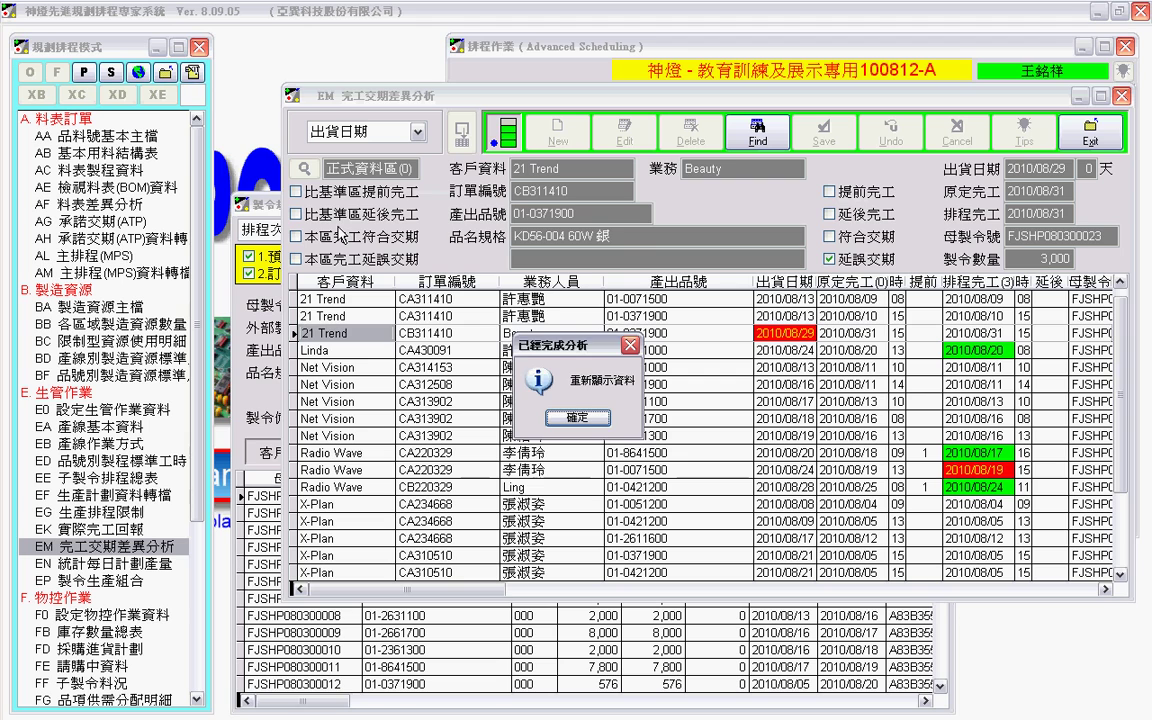
{"action": "left_click", "coordinate": [577, 417]}
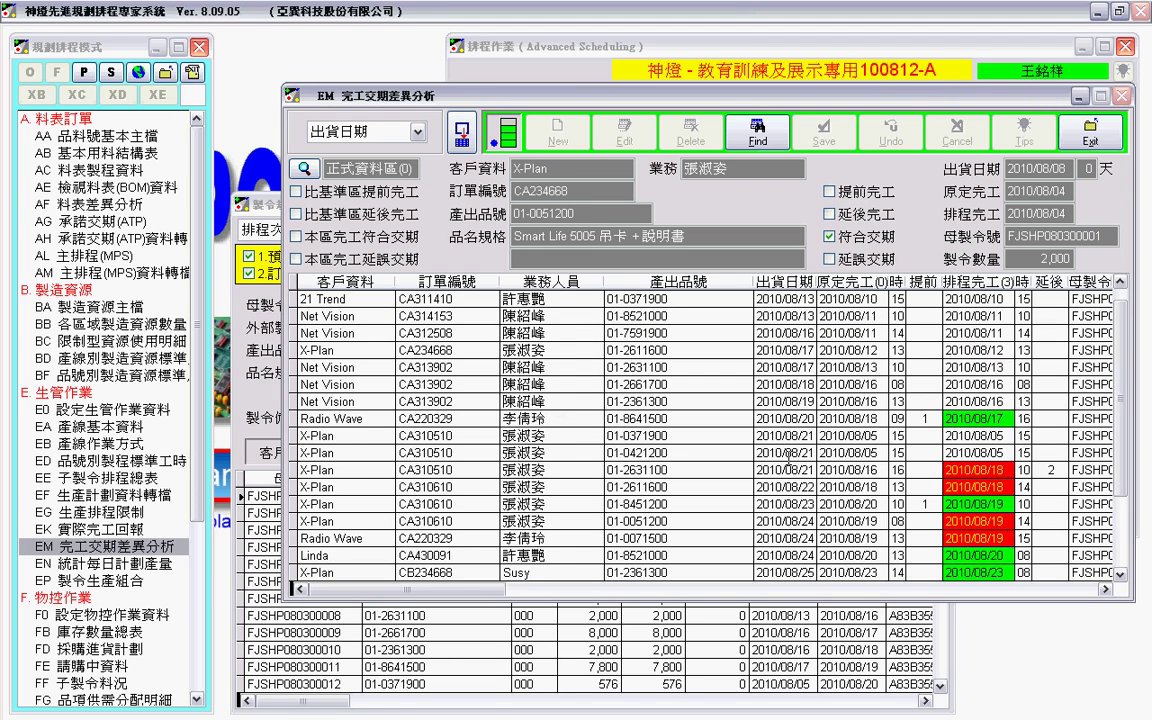
Review the original and simulated completion dates of the orders, examining the rows marked as early or delayed
{"action": "scroll", "coordinate": [788, 460], "scroll_direction": "down", "scroll_amount": 2}
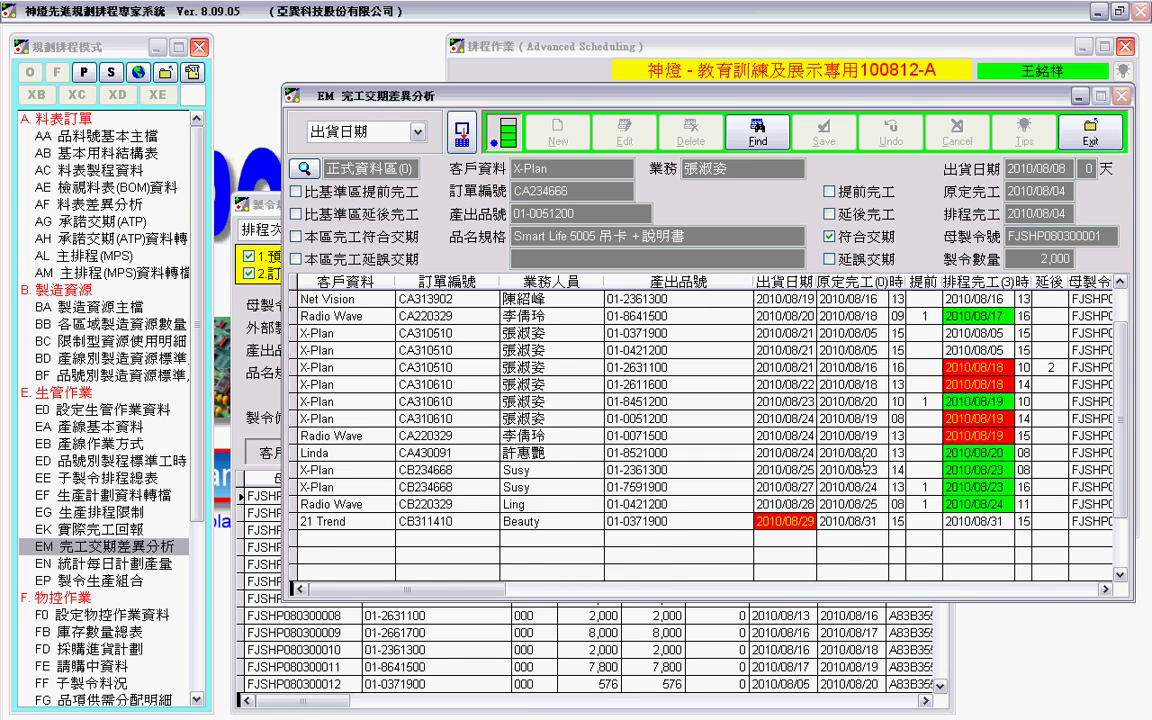
{"action": "scroll", "coordinate": [861, 464], "scroll_direction": "up", "scroll_amount": 2}
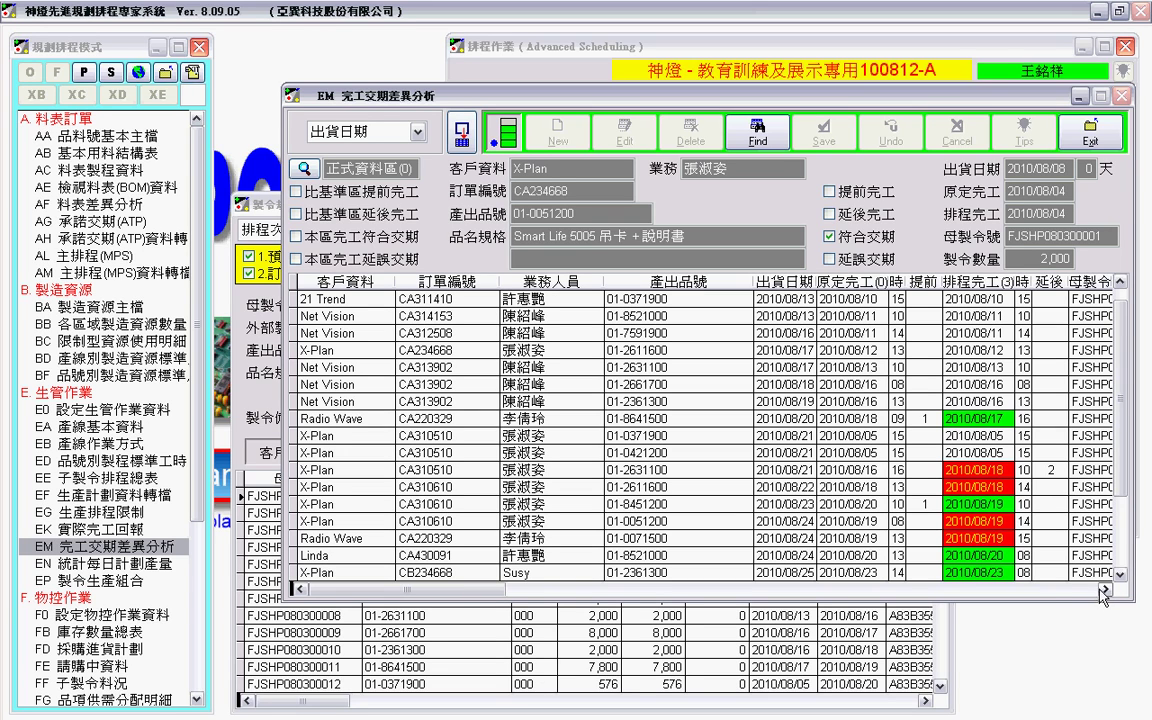
{"action": "left_click", "coordinate": [874, 470]}
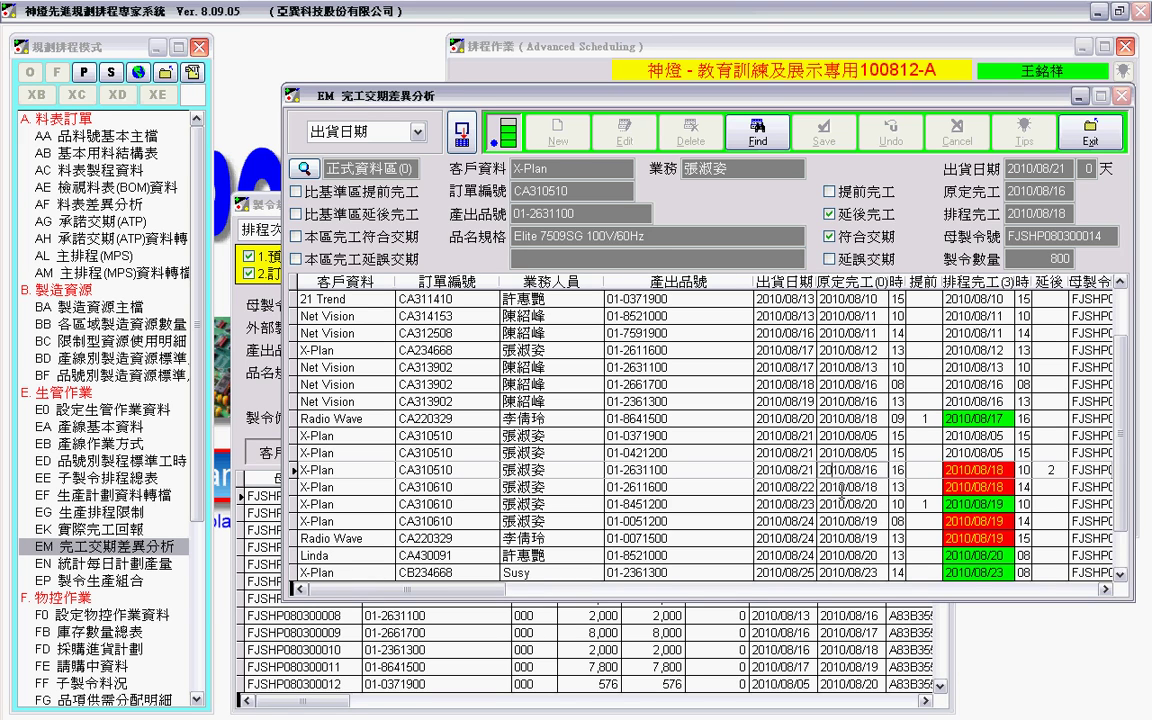
{"action": "left_click", "coordinate": [843, 504]}
{"action": "left_click", "coordinate": [848, 521]}
{"action": "left_click", "coordinate": [854, 538]}
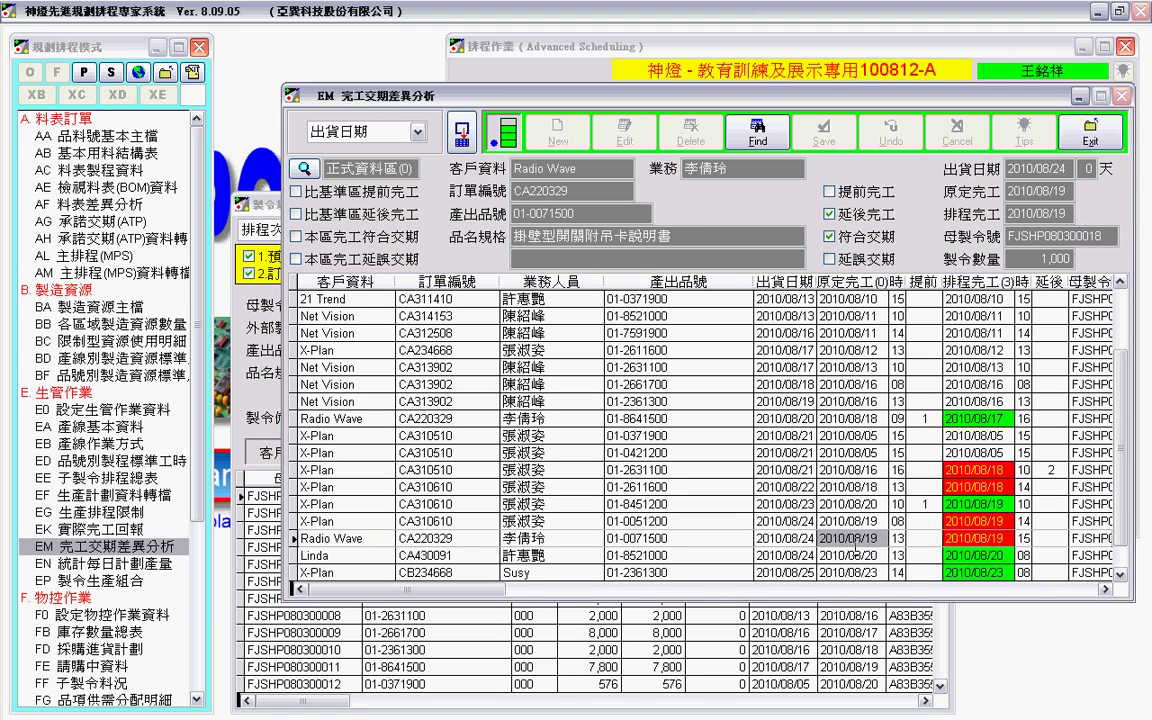
{"action": "left_click", "coordinate": [853, 555]}
{"action": "scroll", "coordinate": [860, 490], "scroll_direction": "down", "scroll_amount": 3}
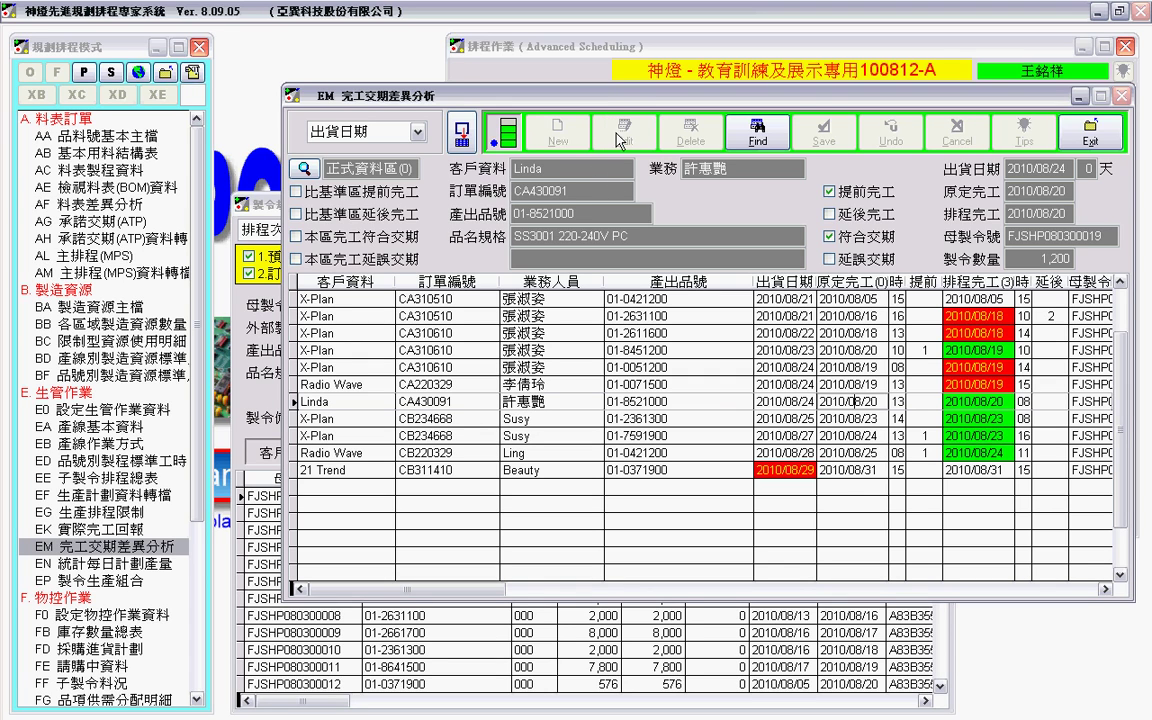
{"action": "left_click", "coordinate": [1038, 318]}
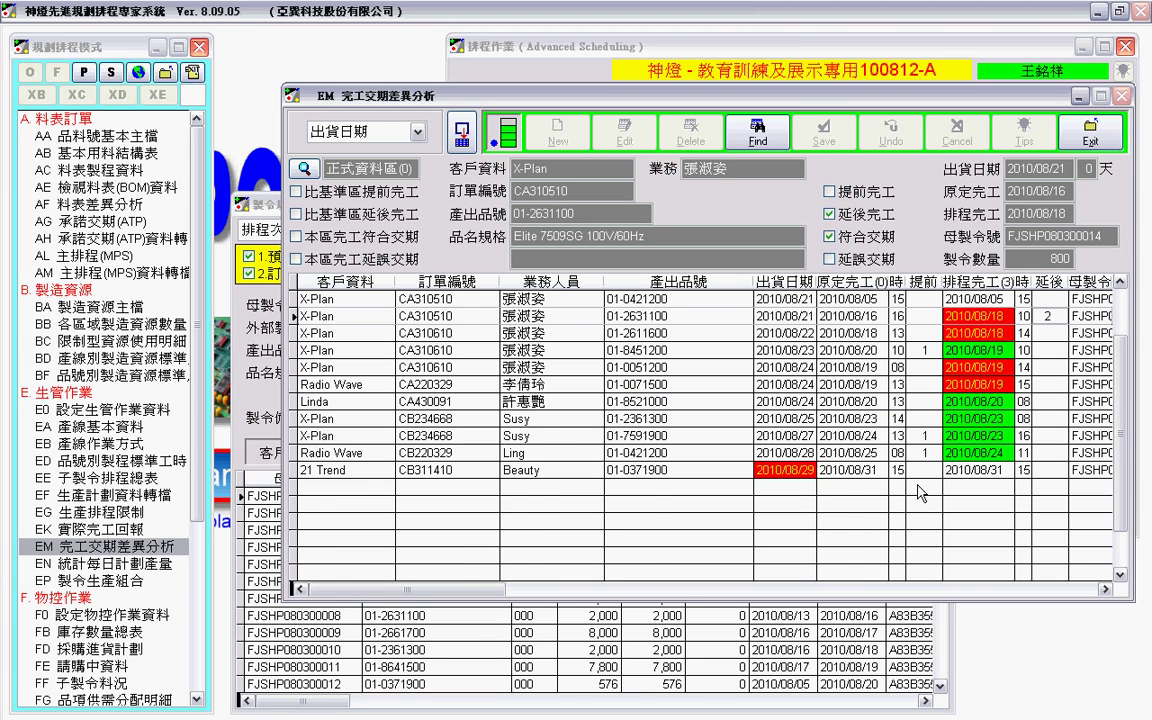
{"action": "scroll", "coordinate": [919, 420], "scroll_direction": "up", "scroll_amount": 2}
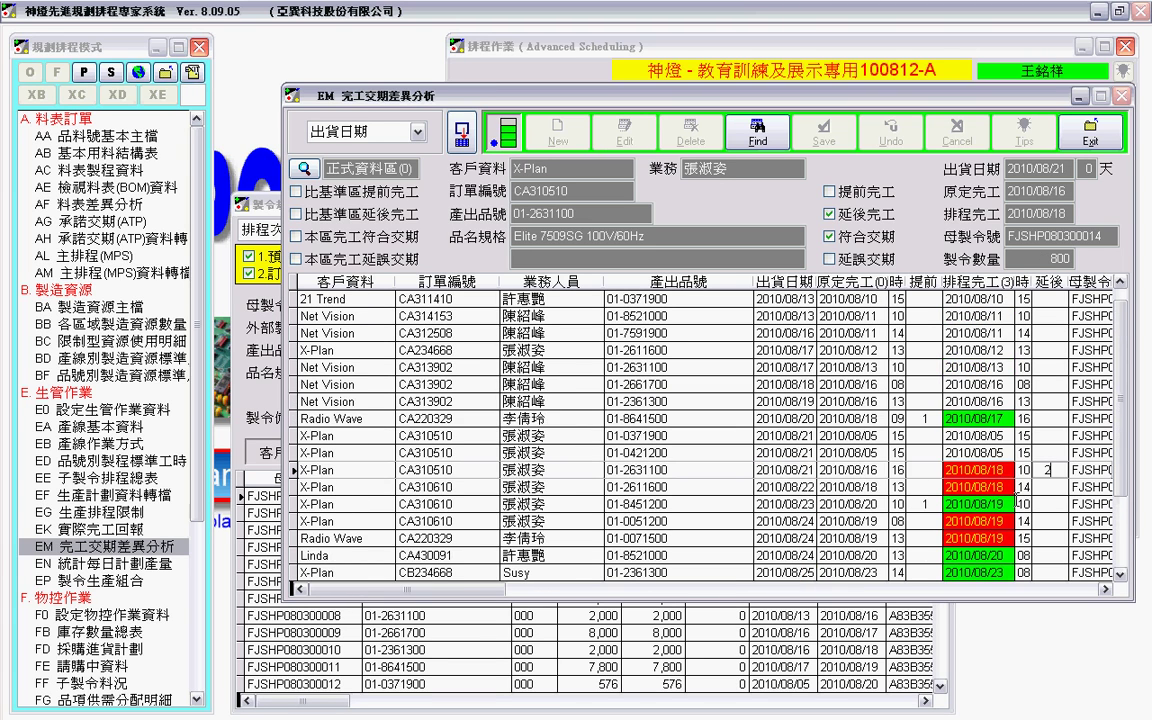
{"action": "scroll", "coordinate": [896, 465], "scroll_direction": "down", "scroll_amount": 1}
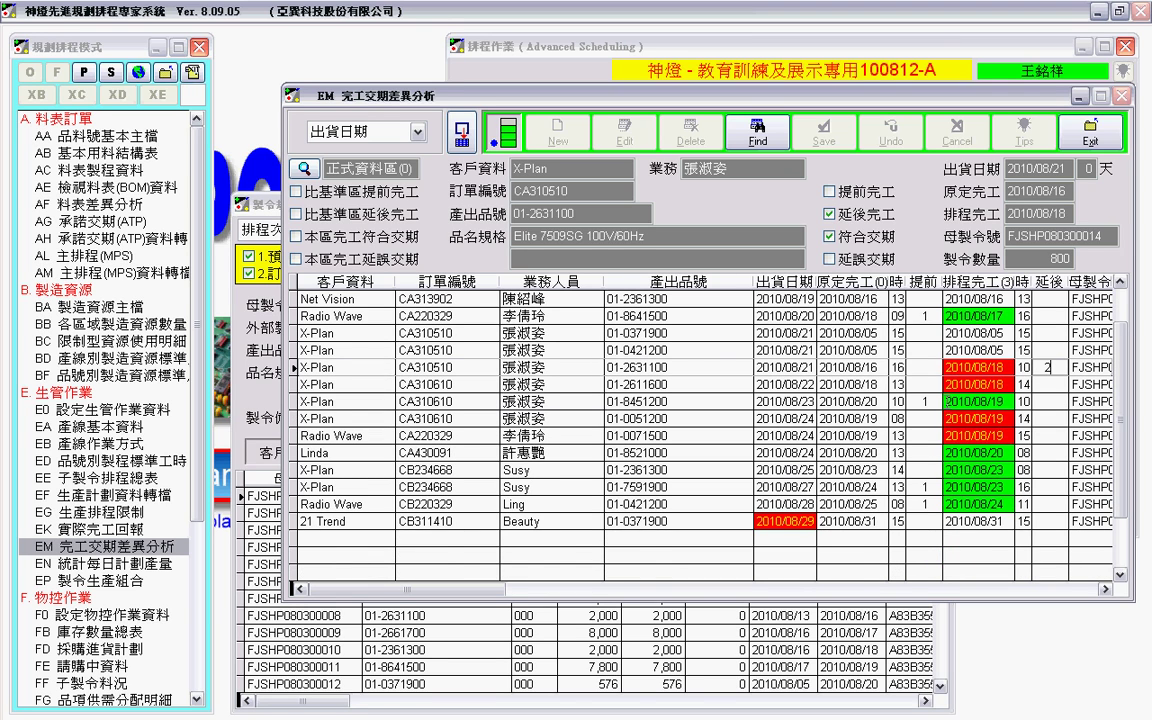
Examine the days-early (提前) entries of the orders finishing ahead and the days-late (延後) entry of product 01-2631100 shipping 2010/08/21
{"action": "scroll", "coordinate": [836, 405], "scroll_direction": "up", "scroll_amount": 1}
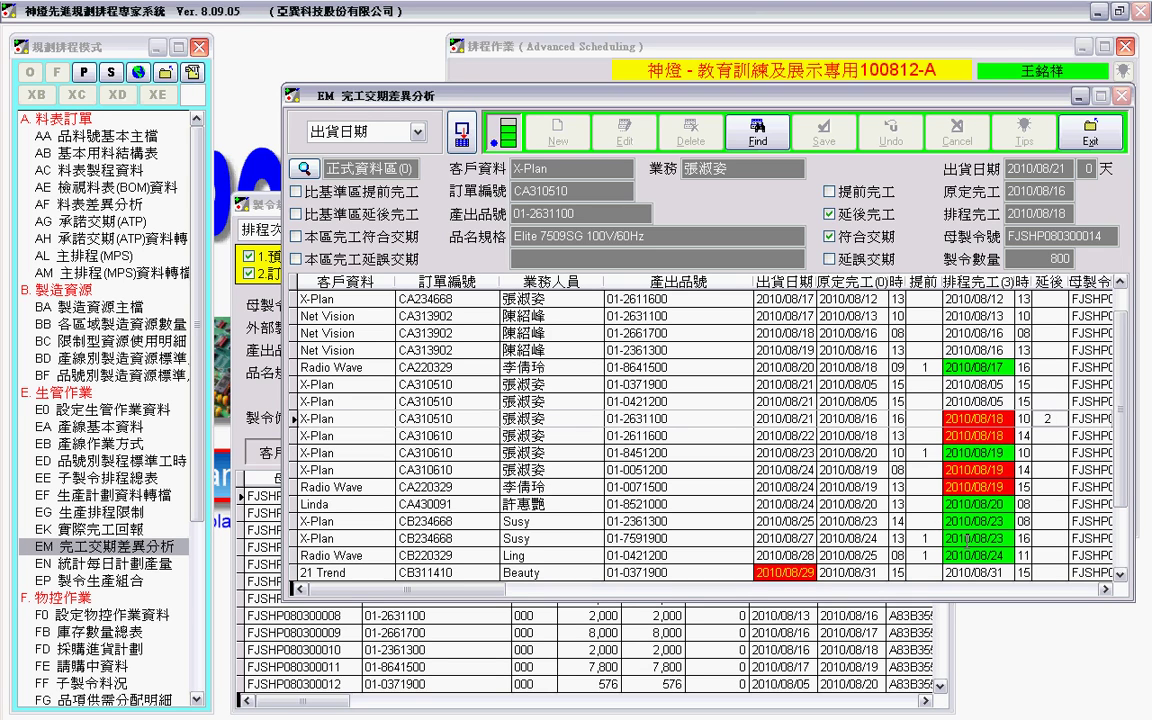
{"action": "left_click", "coordinate": [915, 368]}
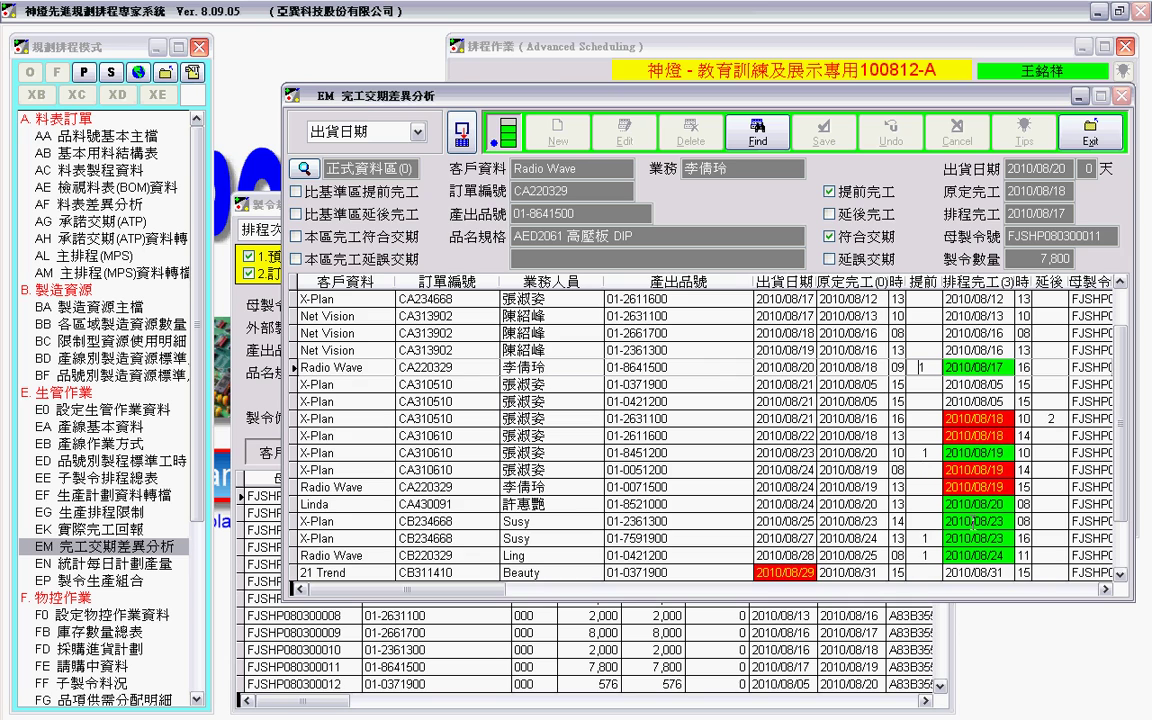
{"action": "scroll", "coordinate": [972, 522], "scroll_direction": "down", "scroll_amount": 1}
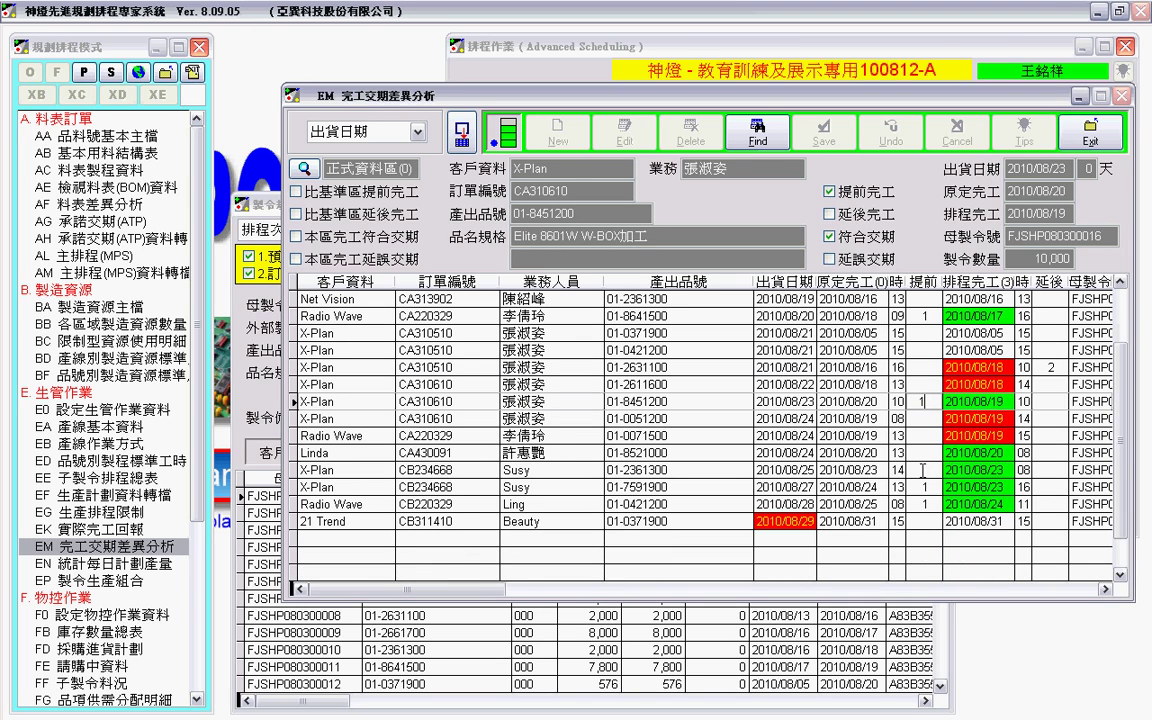
{"action": "left_click", "coordinate": [922, 487]}
{"action": "left_click", "coordinate": [921, 504]}
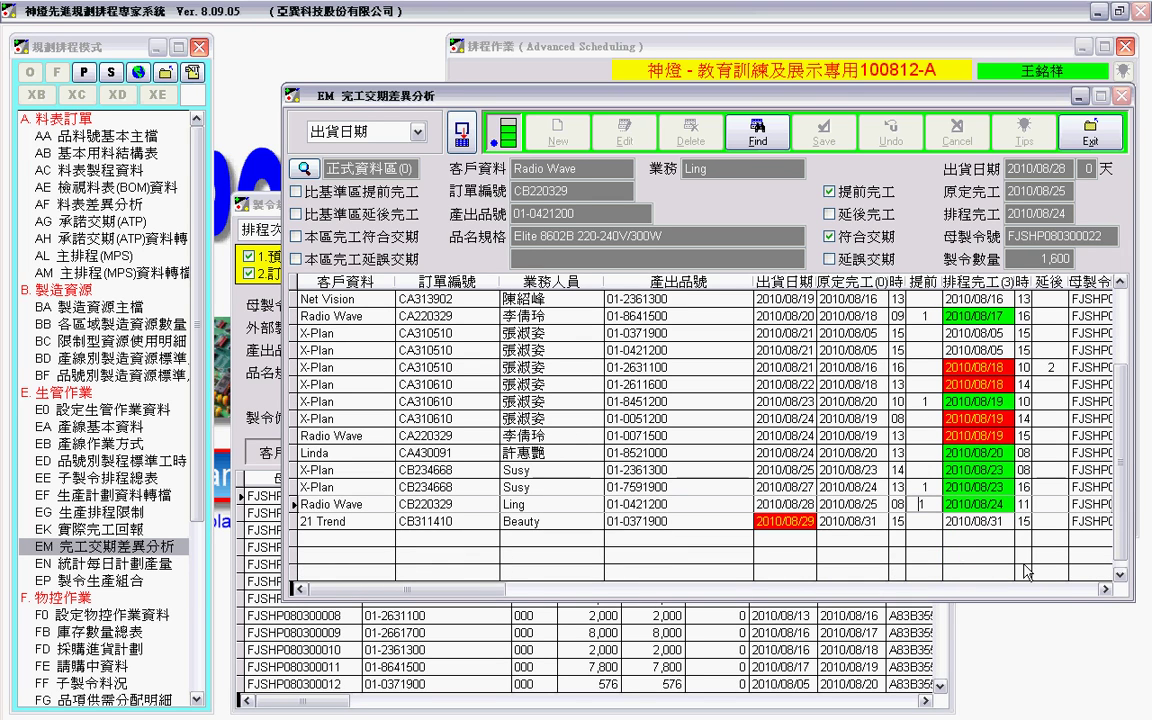
{"action": "left_click", "coordinate": [1050, 367]}
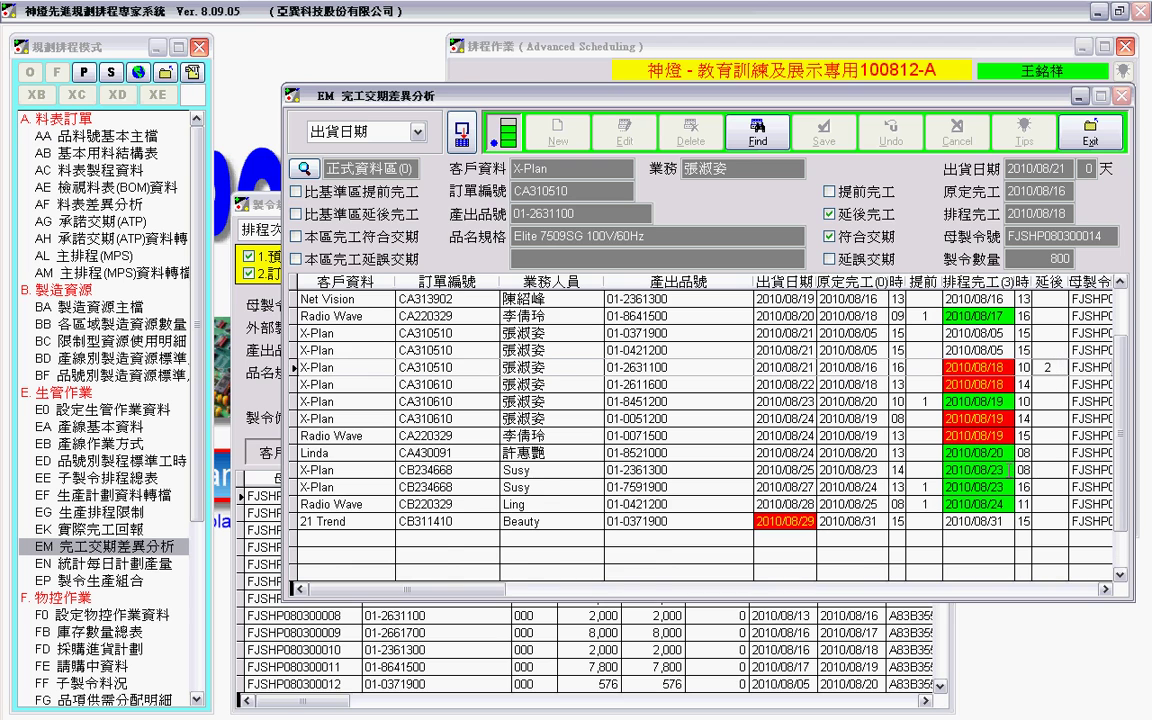
{"action": "scroll", "coordinate": [765, 425], "scroll_direction": "up", "scroll_amount": 1}
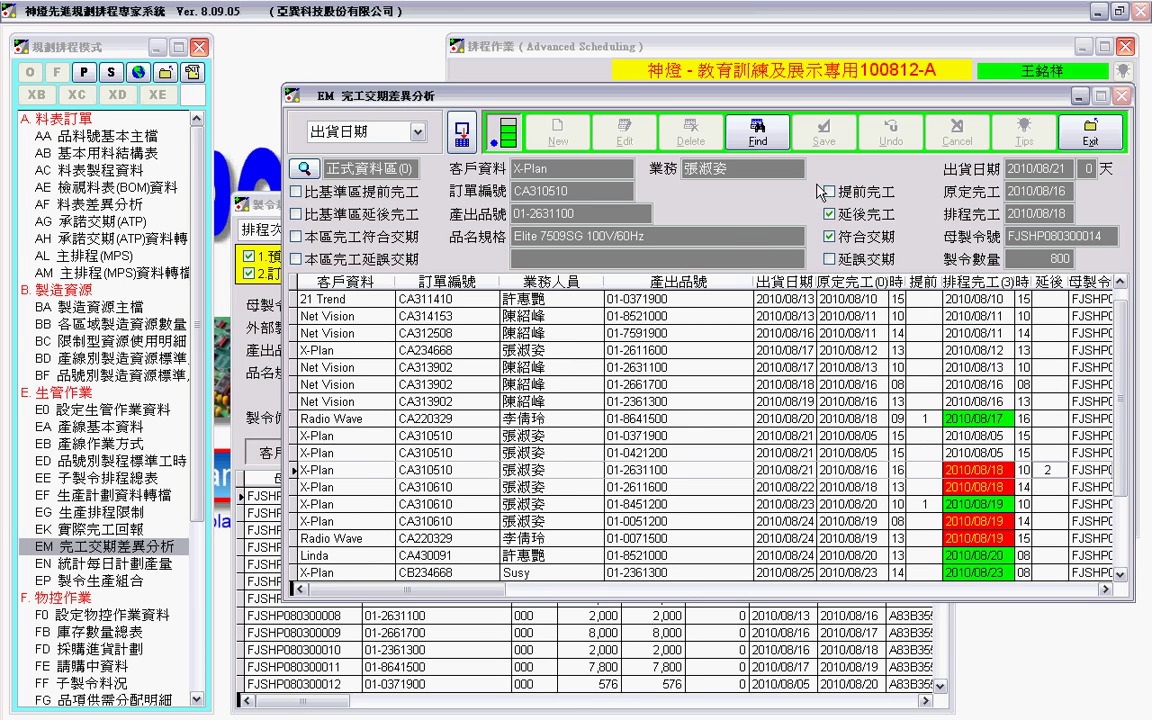
Close the completion date difference analysis and switch the scheduling board from simulation 3 to data set 0
{"action": "left_click", "coordinate": [1090, 131]}
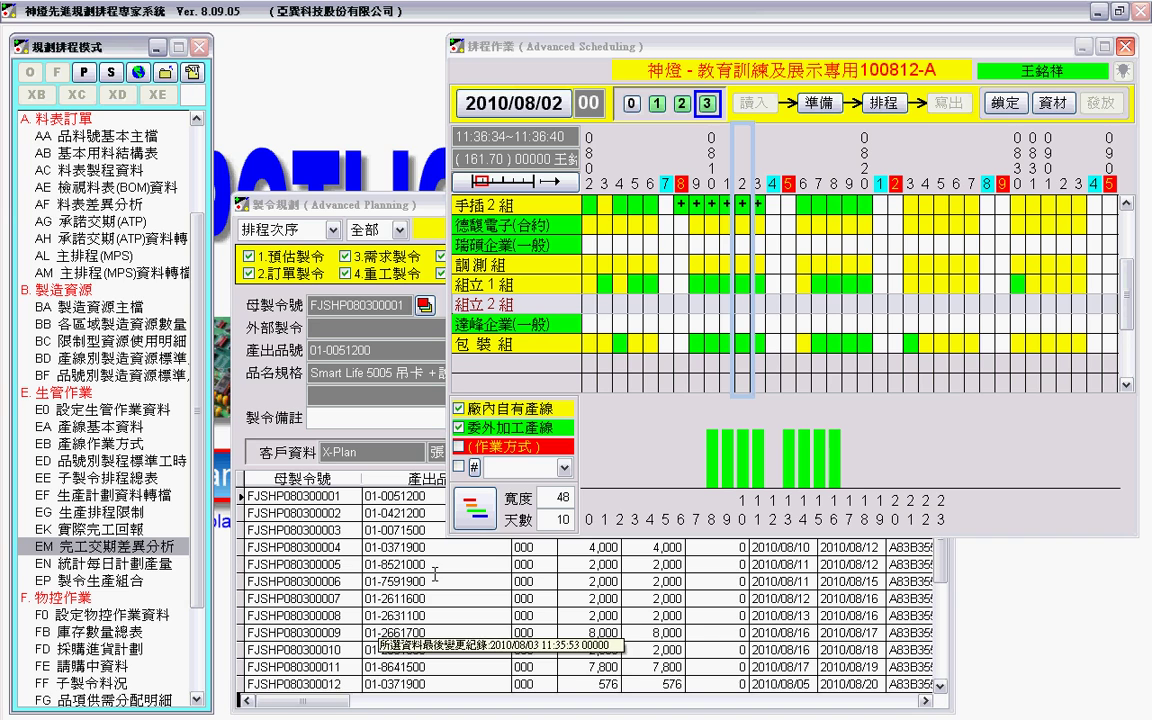
{"action": "left_click", "coordinate": [631, 103]}
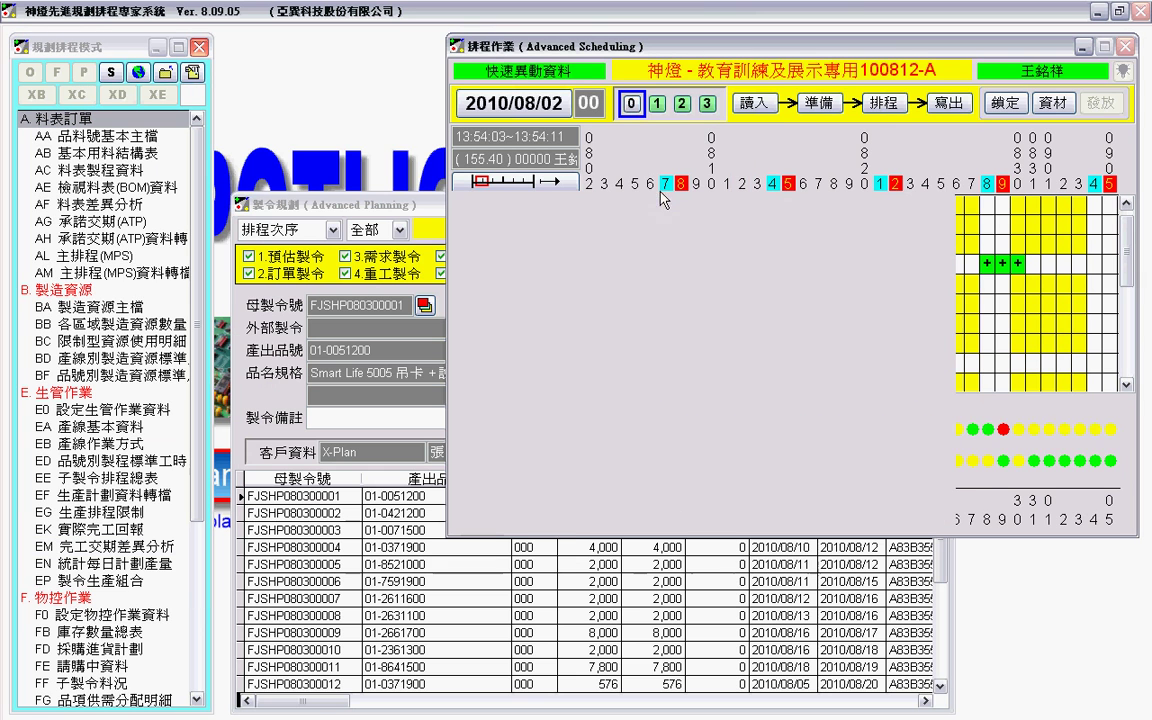